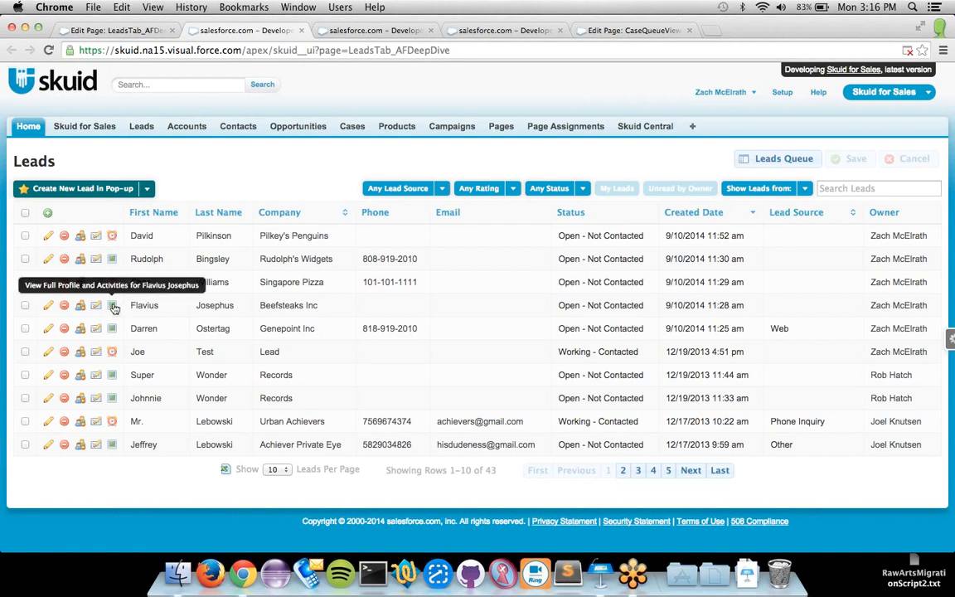
Step: Add a new follow-up task to the Beefsteaks Inc lead's activities and view the logging options for its completed tasks
left_click(114, 307)
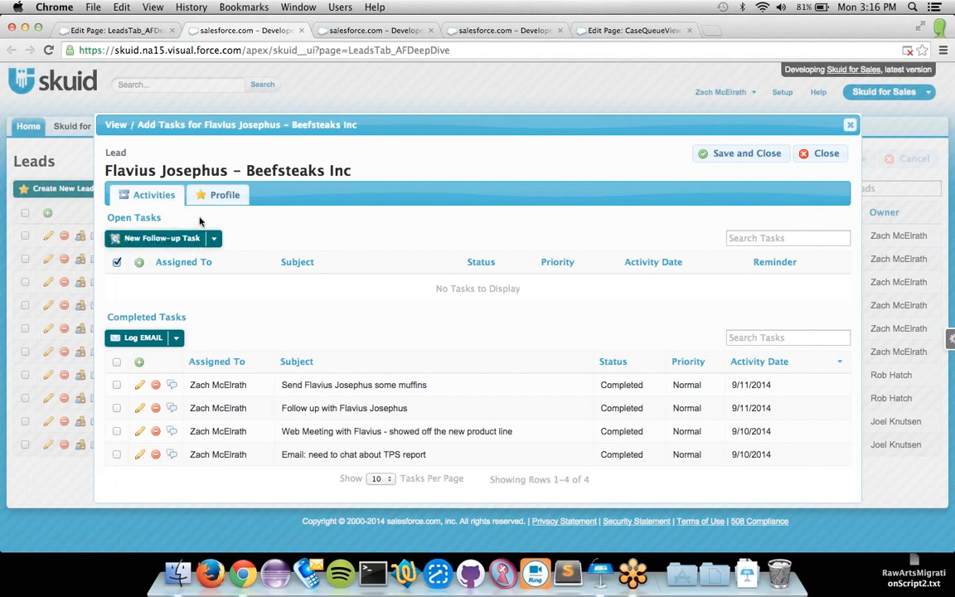
left_click(164, 240)
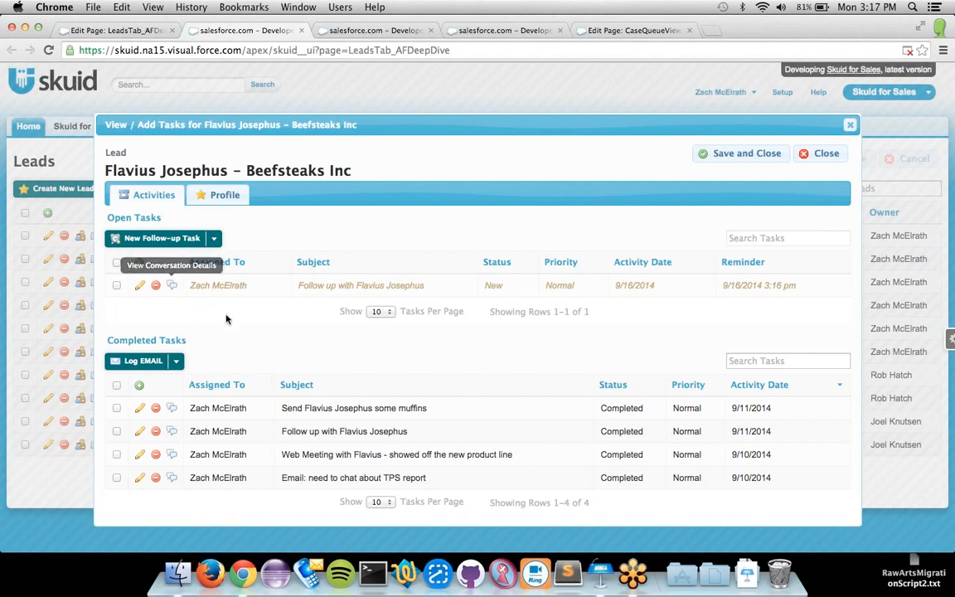
left_click(176, 362)
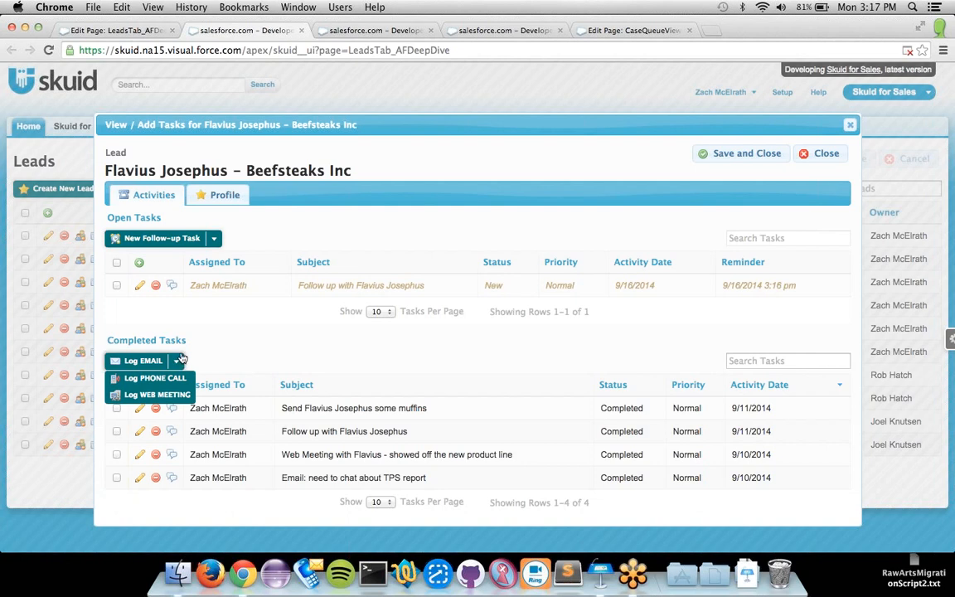
left_click(246, 344)
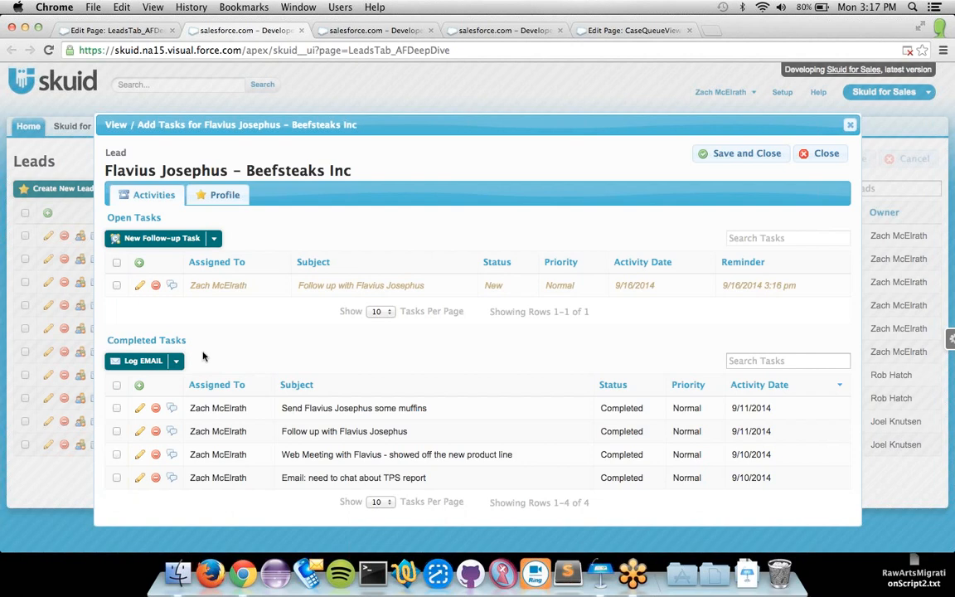
left_click(176, 362)
Step: Select the View Full Profile and Activities row action in the LeadsTab_AFDeepDive page builder and review its available action types
left_click(133, 30)
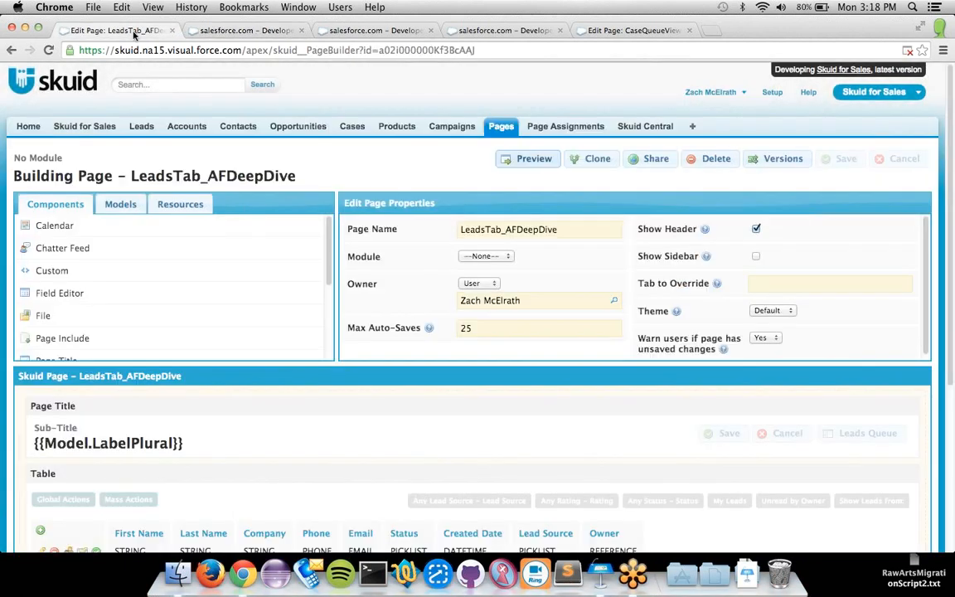
scroll(445, 365, "down", 5)
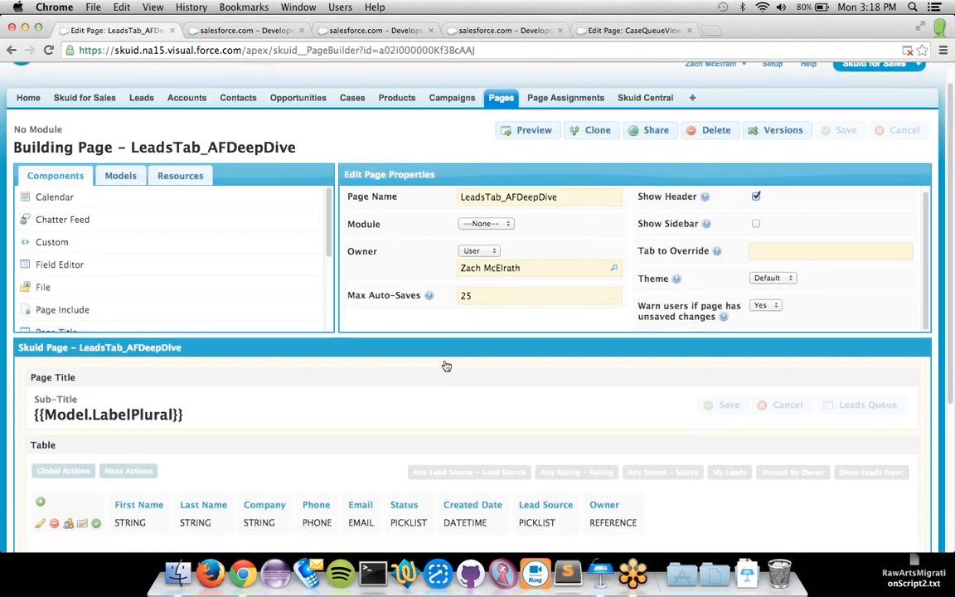
scroll(445, 365, "down", 2)
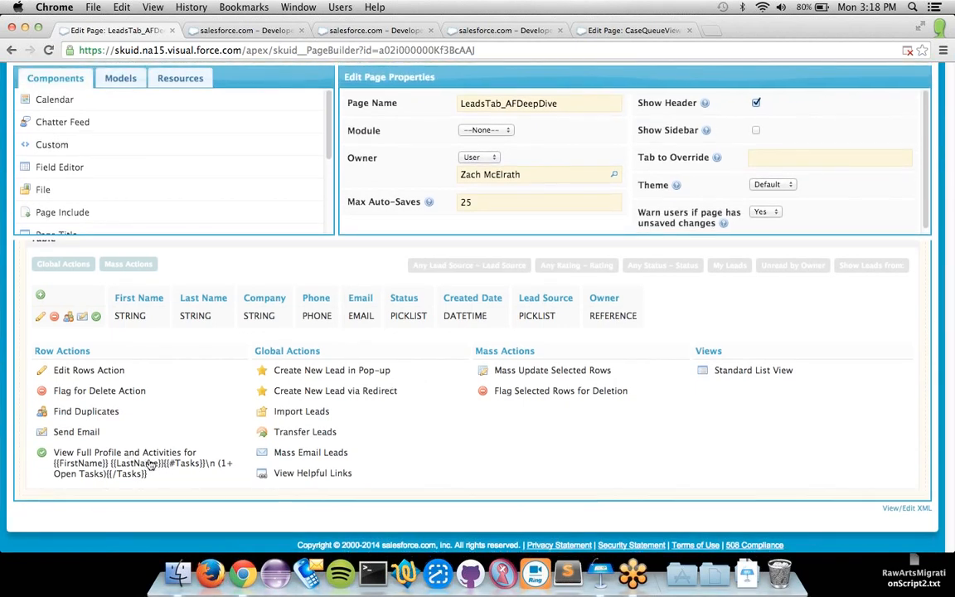
left_click(141, 462)
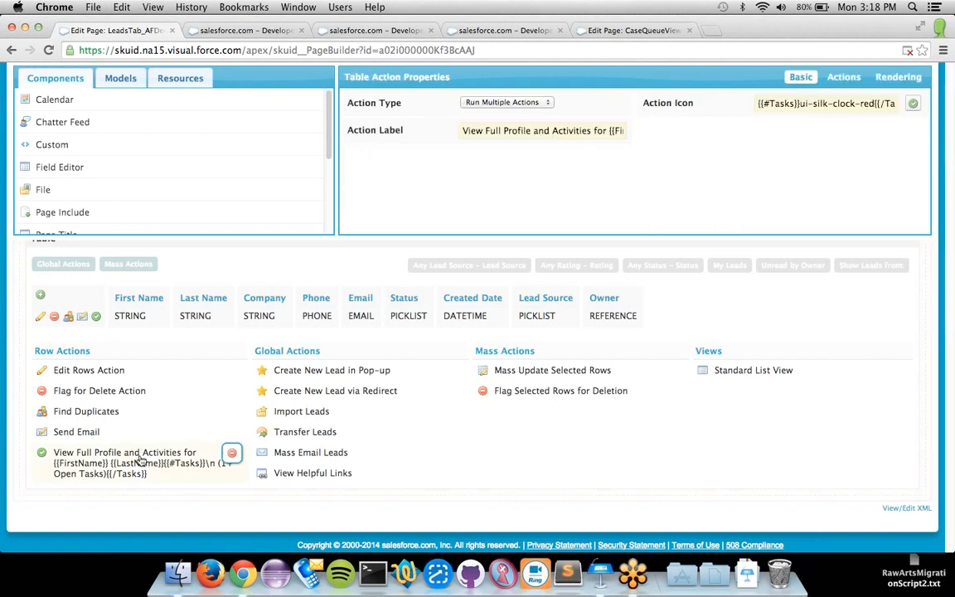
left_click(523, 106)
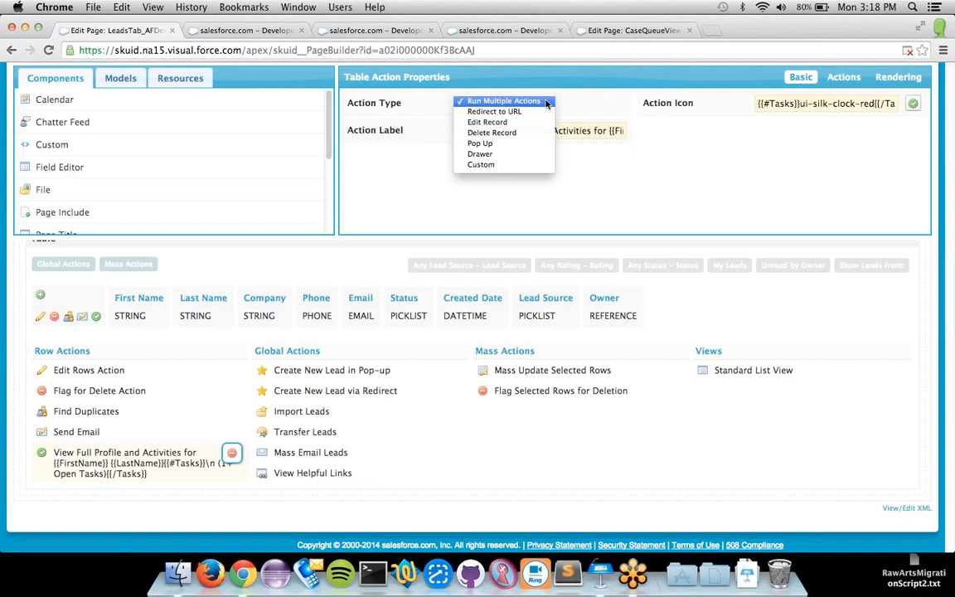
left_click(548, 101)
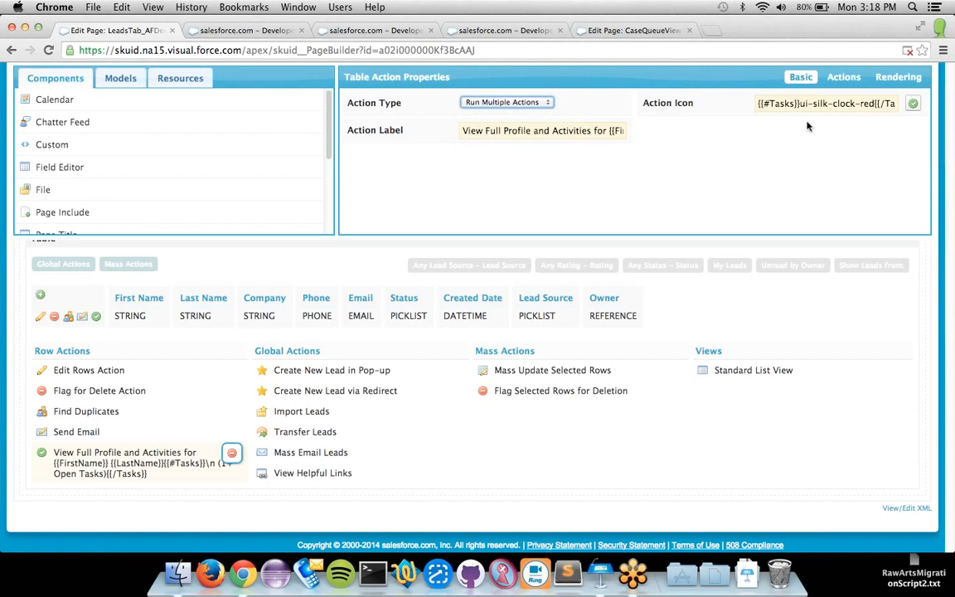
Step: Review the row action's sequence of actions, including which models the Query Models action queries
left_click(846, 78)
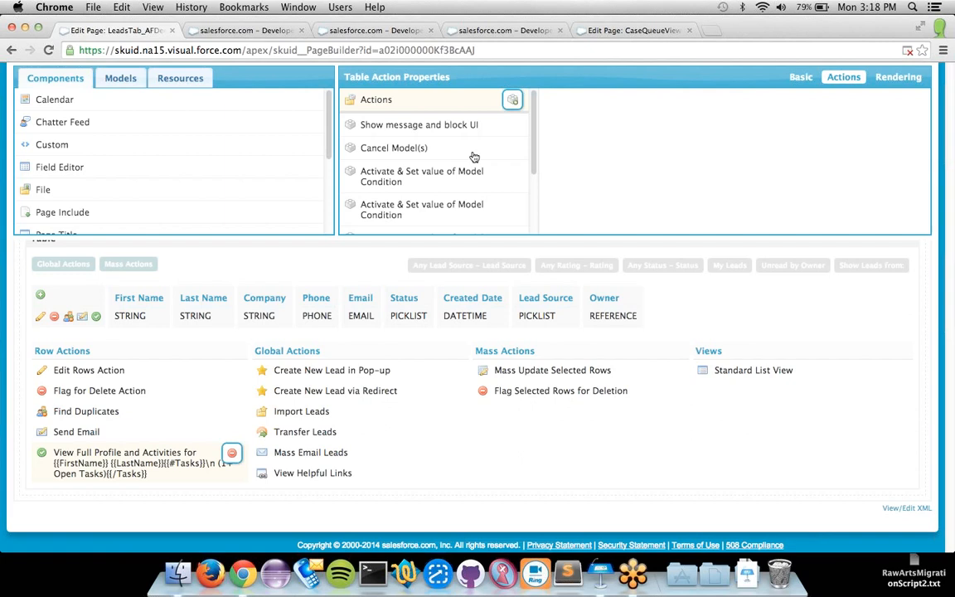
scroll(501, 156, "down", 5)
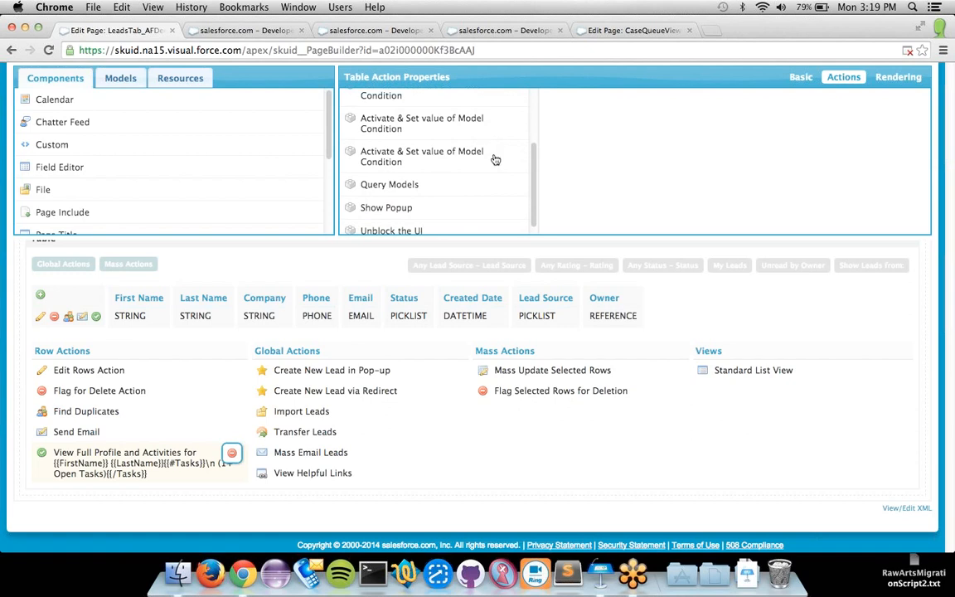
scroll(495, 159, "down", 1)
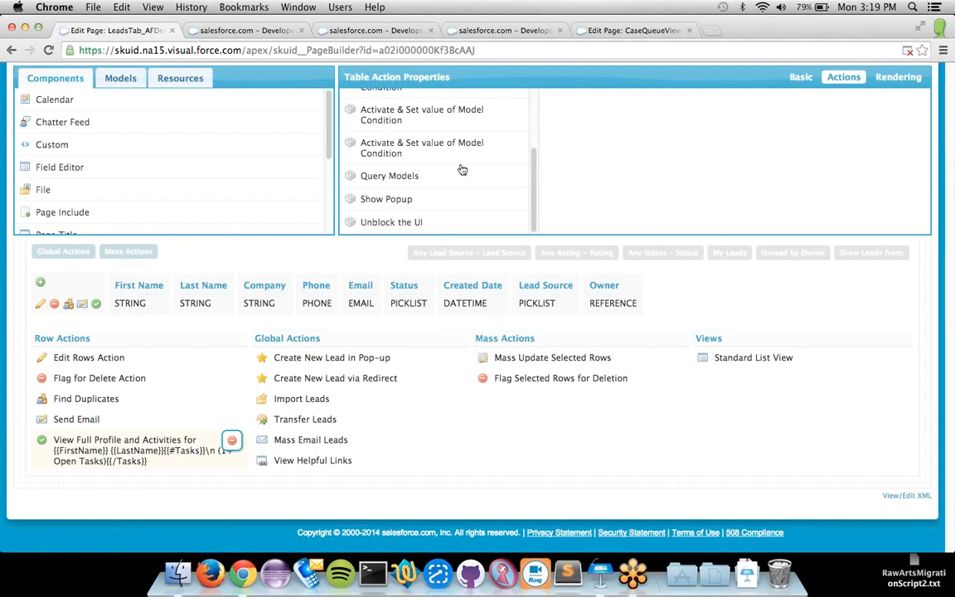
left_click(464, 176)
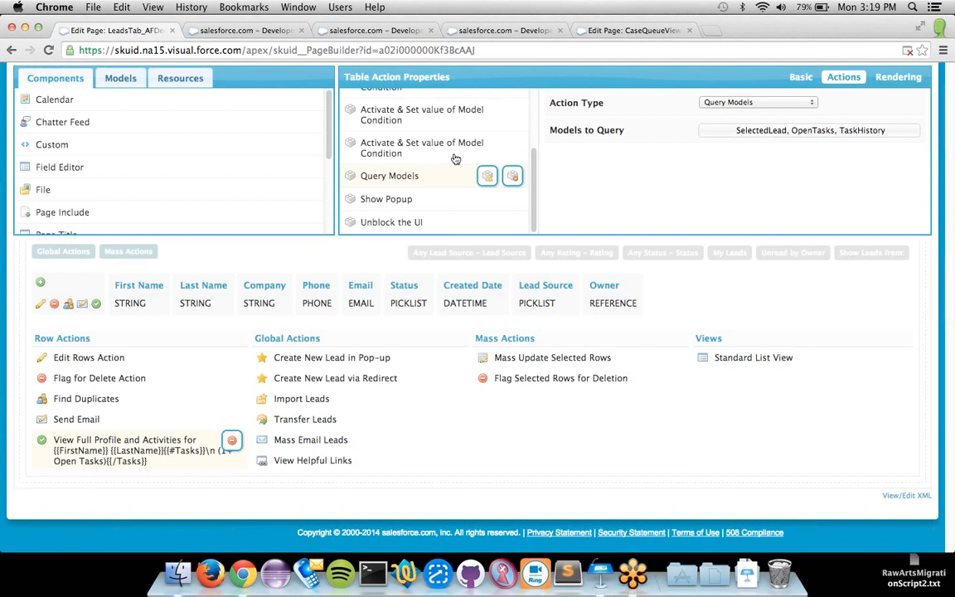
scroll(455, 166, "up", 5)
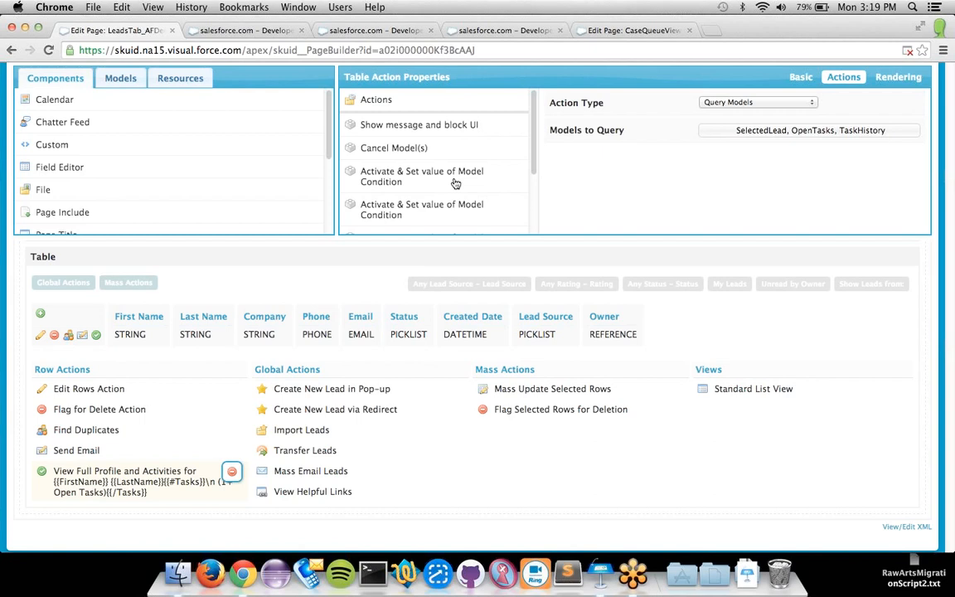
scroll(455, 182, "down", 3)
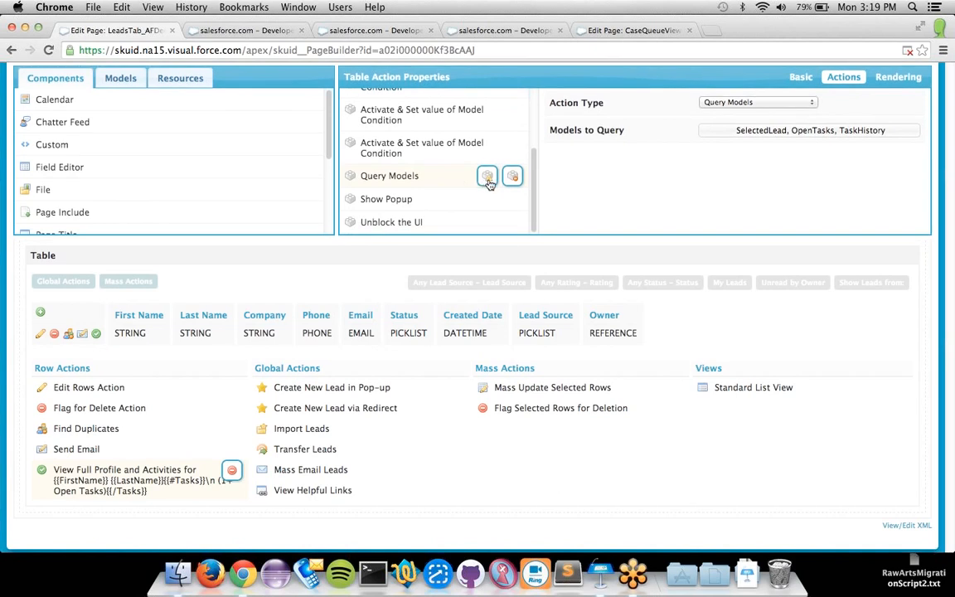
Step: Try adding a nested Show message and block UI action under Query Models, and remove it again
left_click(487, 178)
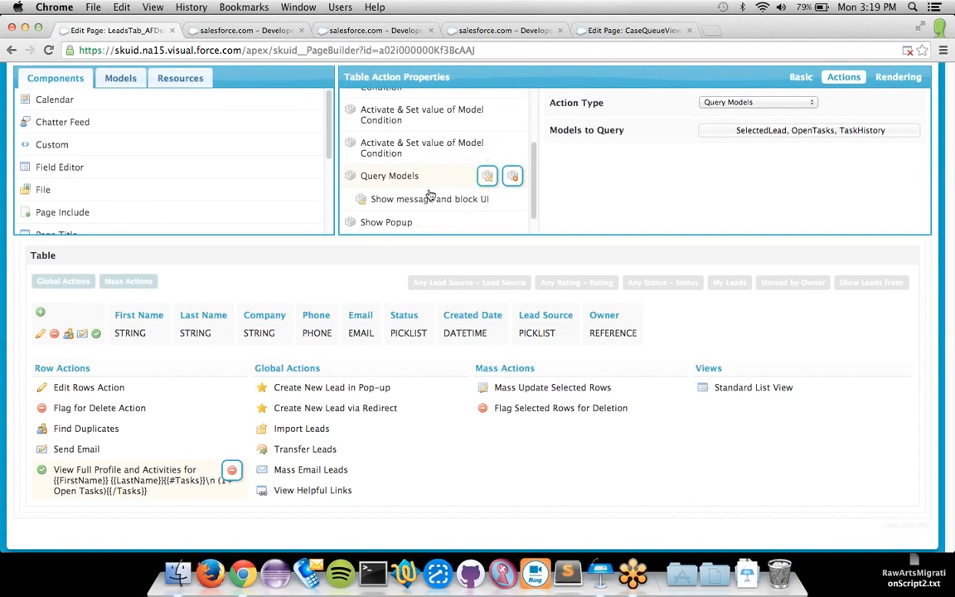
scroll(414, 214, "down", 1)
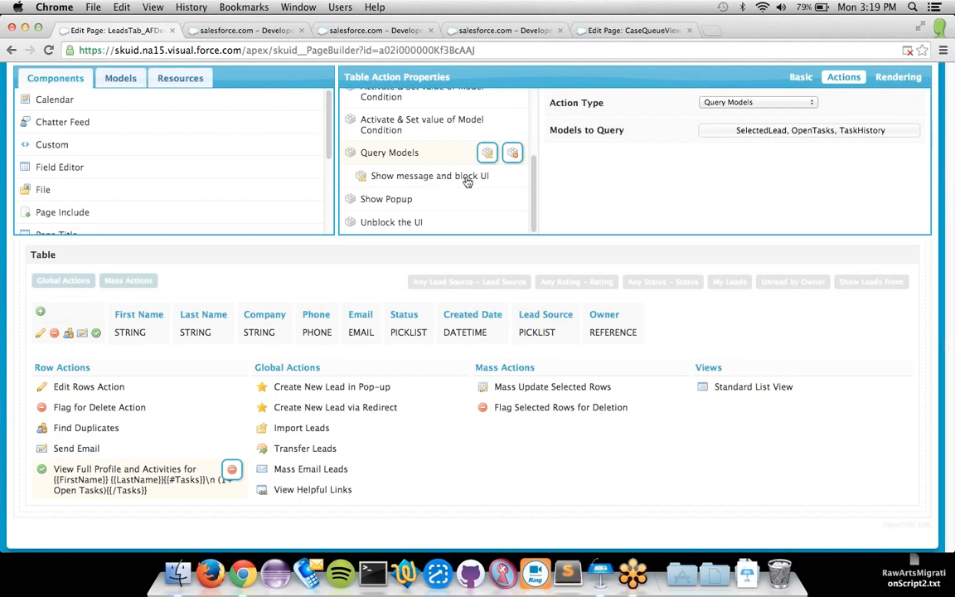
left_click(468, 181)
left_click(512, 177)
Step: Examine the action types and message of the first Show message and block UI action, and the models set in Cancel Model(s)
scroll(433, 158, "up", 3)
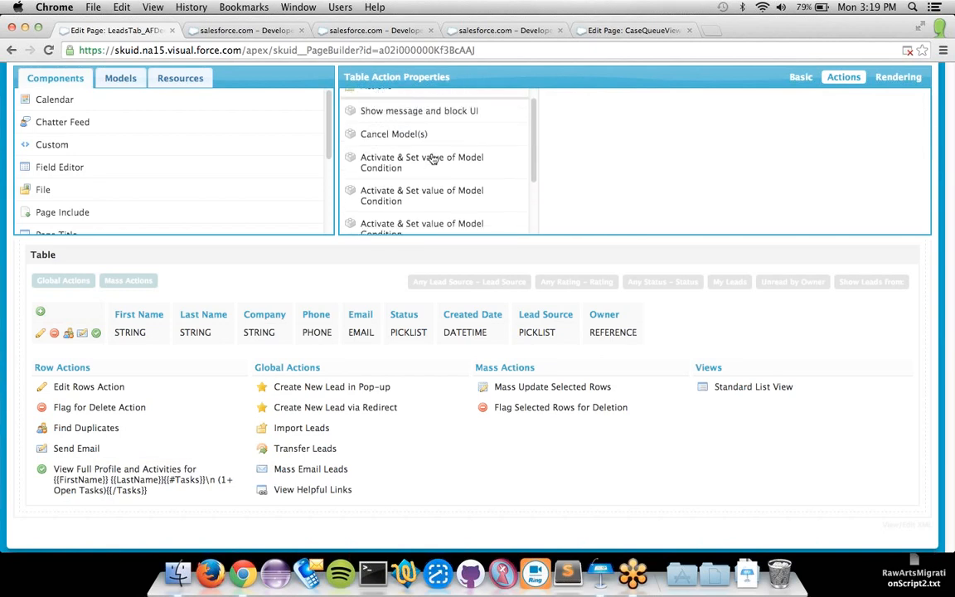
scroll(433, 156, "up", 1)
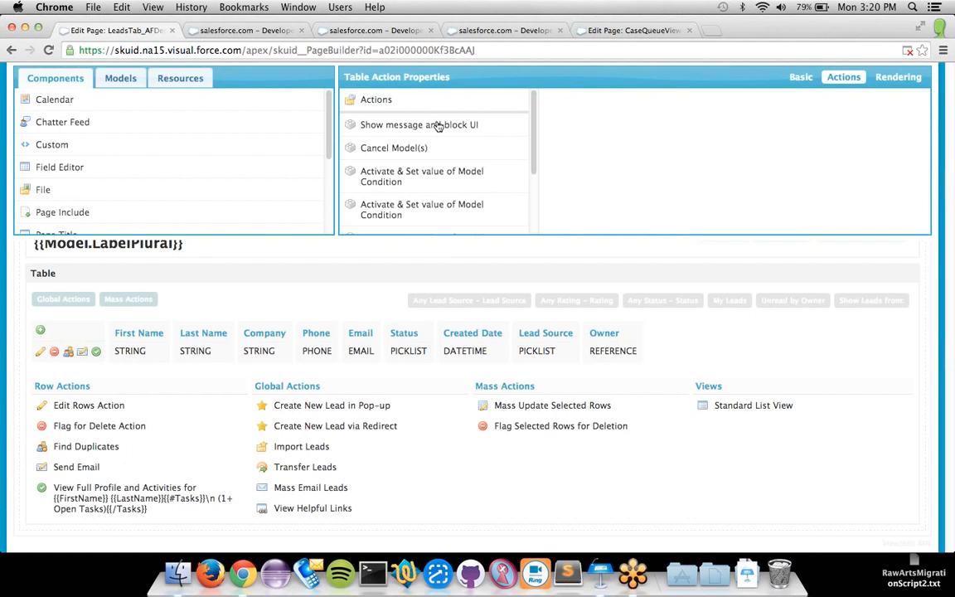
left_click(438, 126)
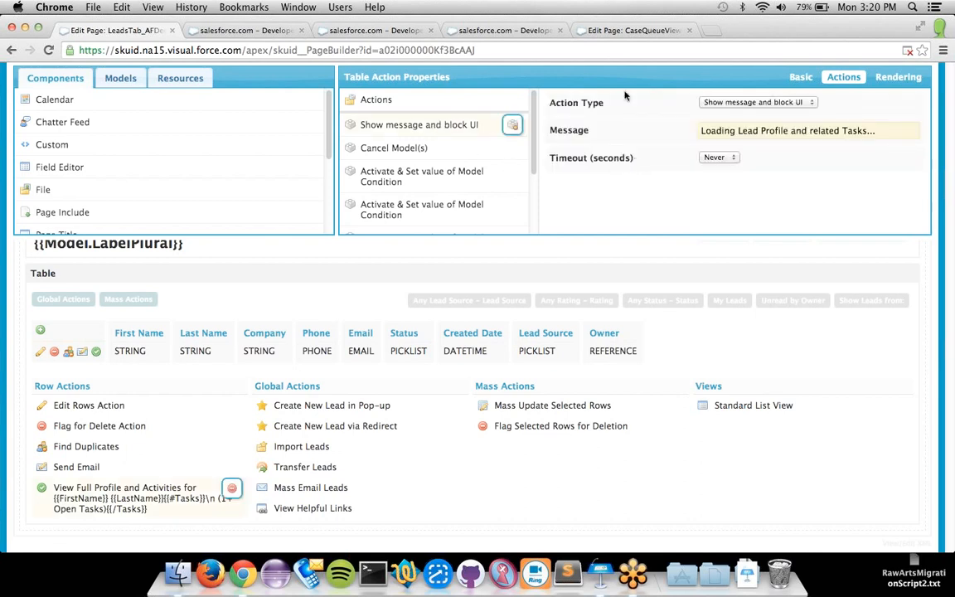
left_click(780, 106)
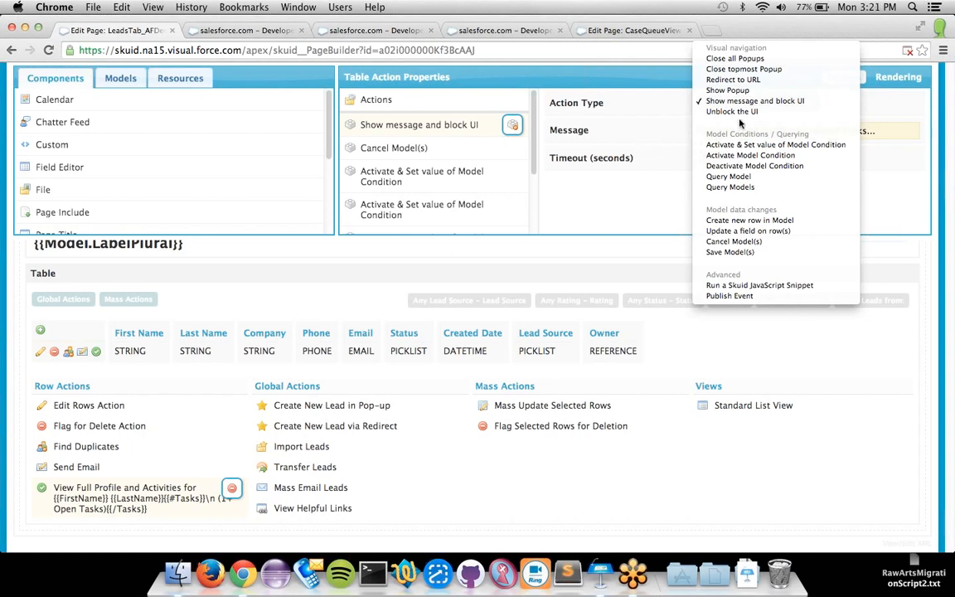
left_click(754, 100)
left_click(876, 131)
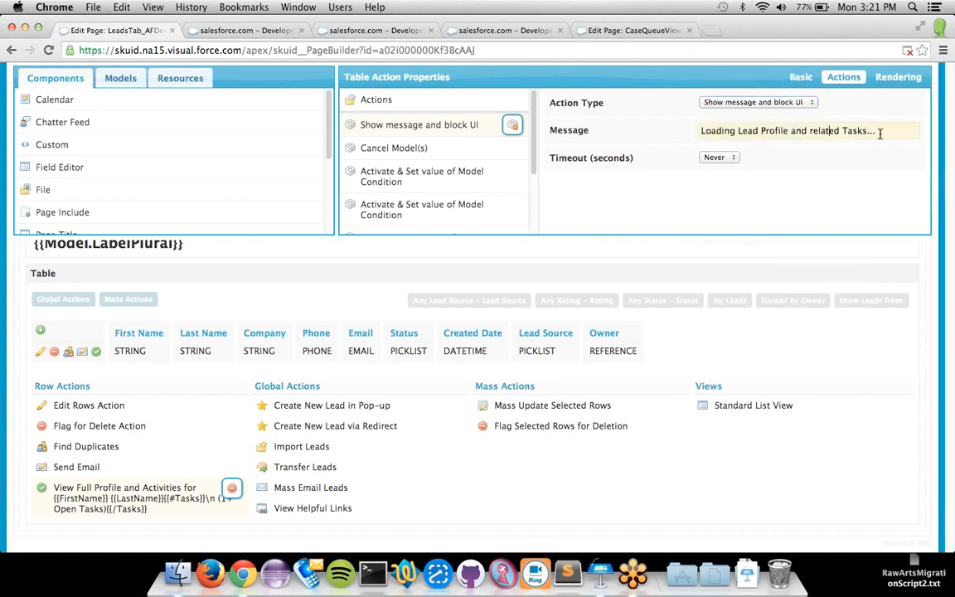
left_click_drag(878, 131, 693, 130)
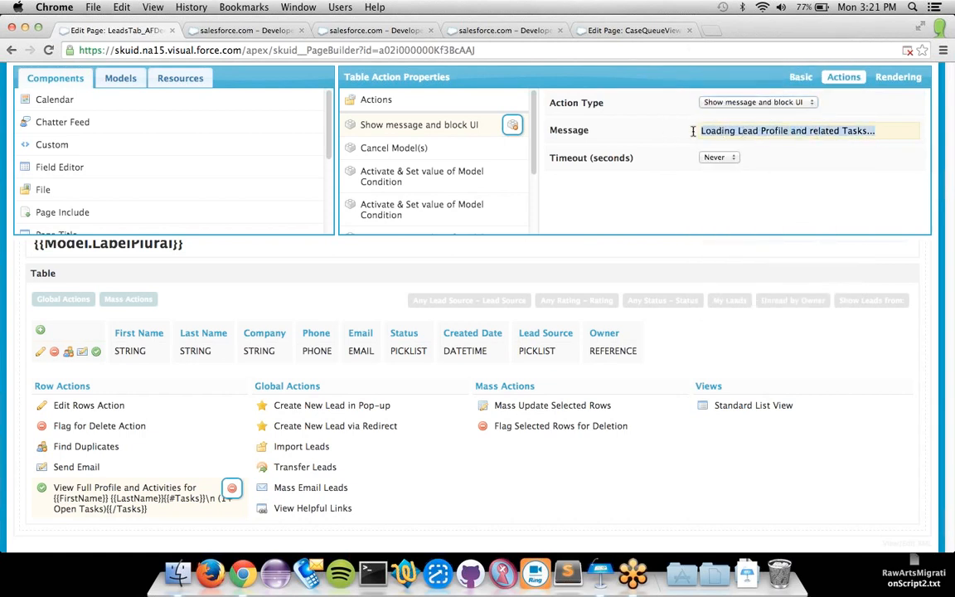
left_click(677, 131)
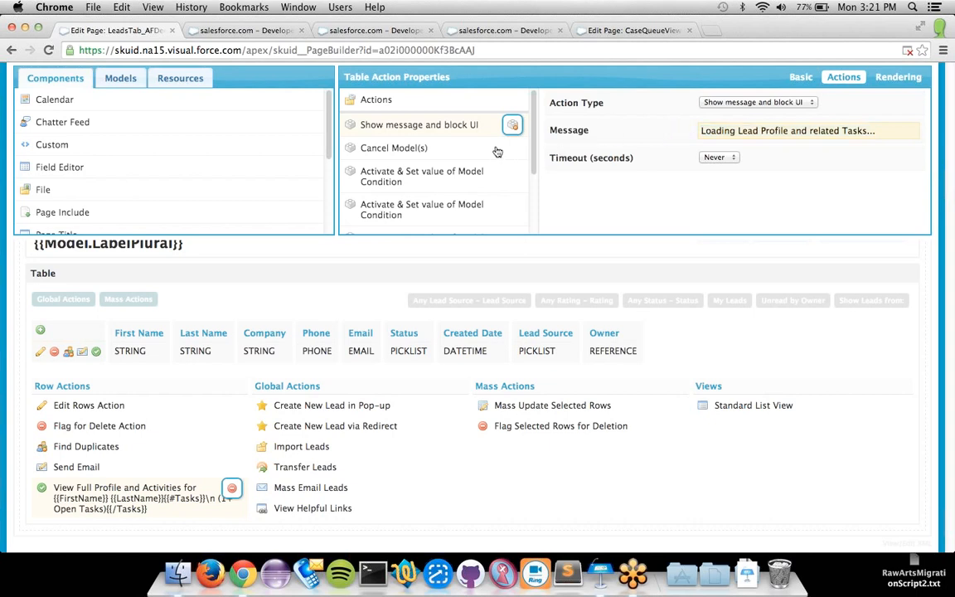
scroll(466, 132, "down", 1)
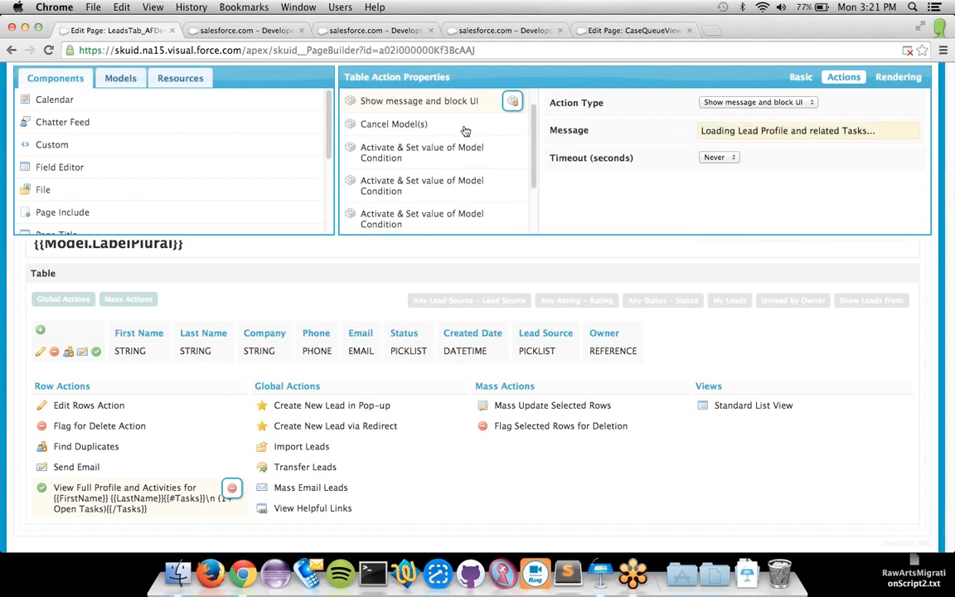
left_click(463, 126)
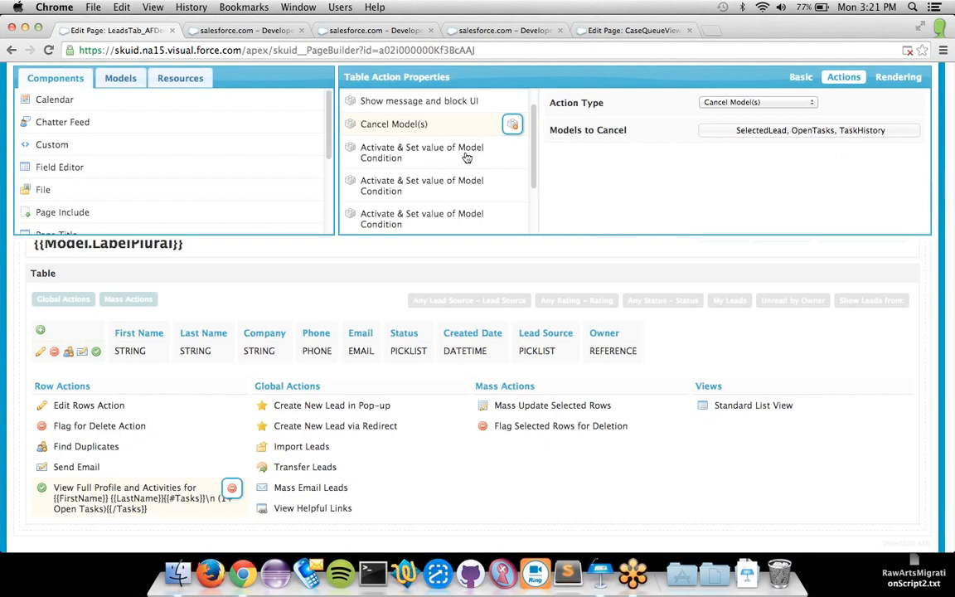
Step: Open the popup configuration of the row action's Show Popup action
scroll(444, 156, "down", 1)
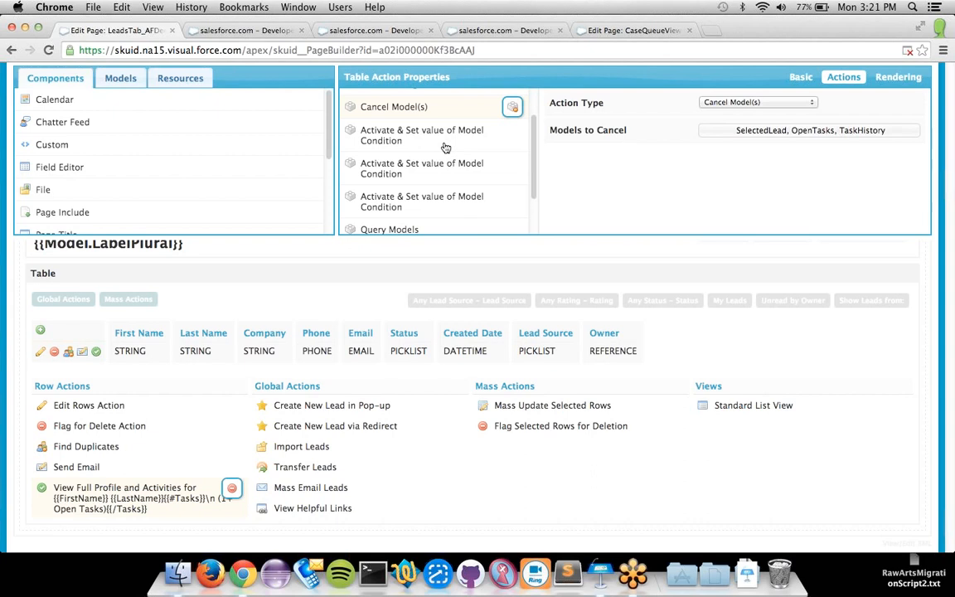
scroll(445, 147, "down", 2)
scroll(445, 146, "down", 3)
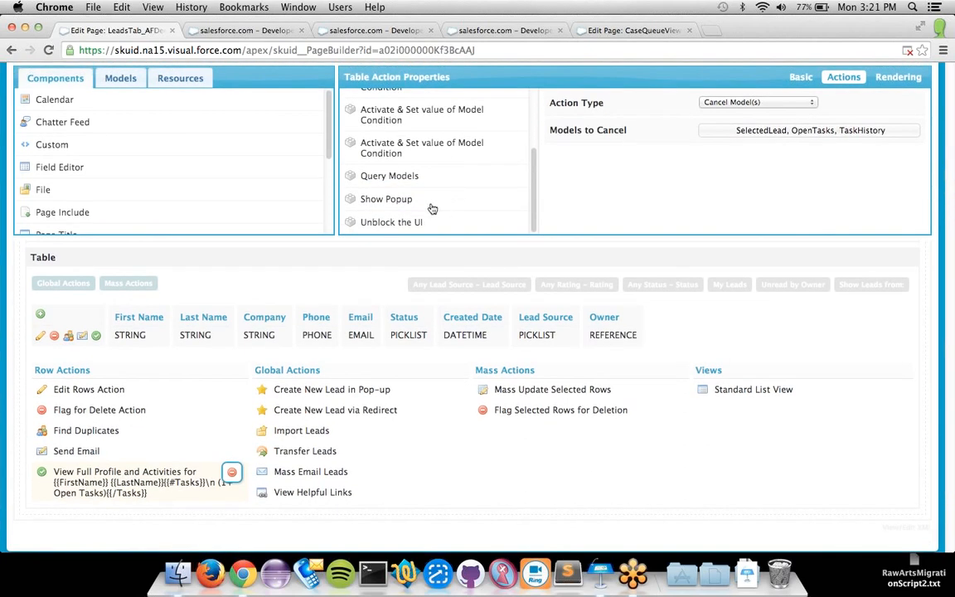
left_click(415, 205)
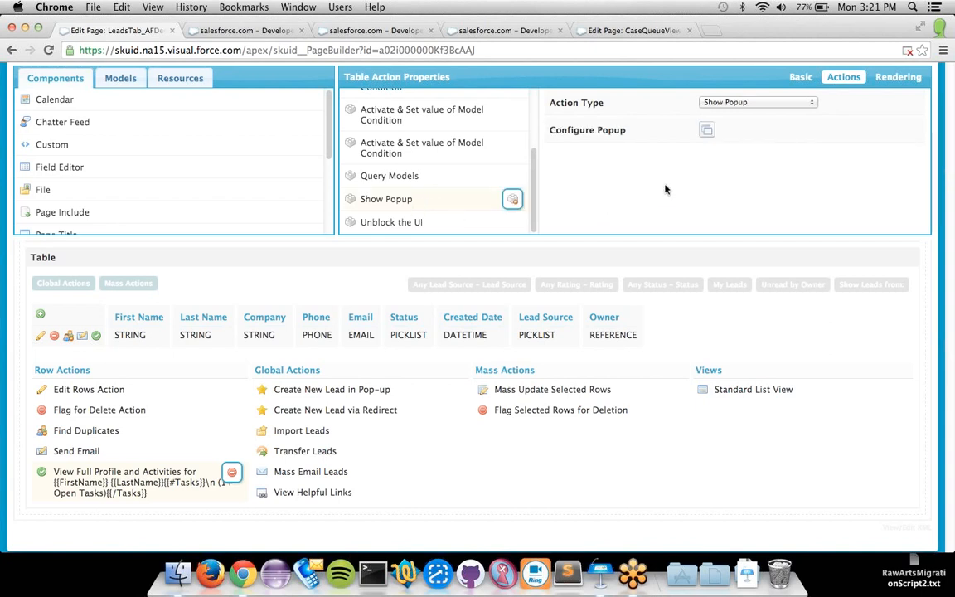
left_click(707, 131)
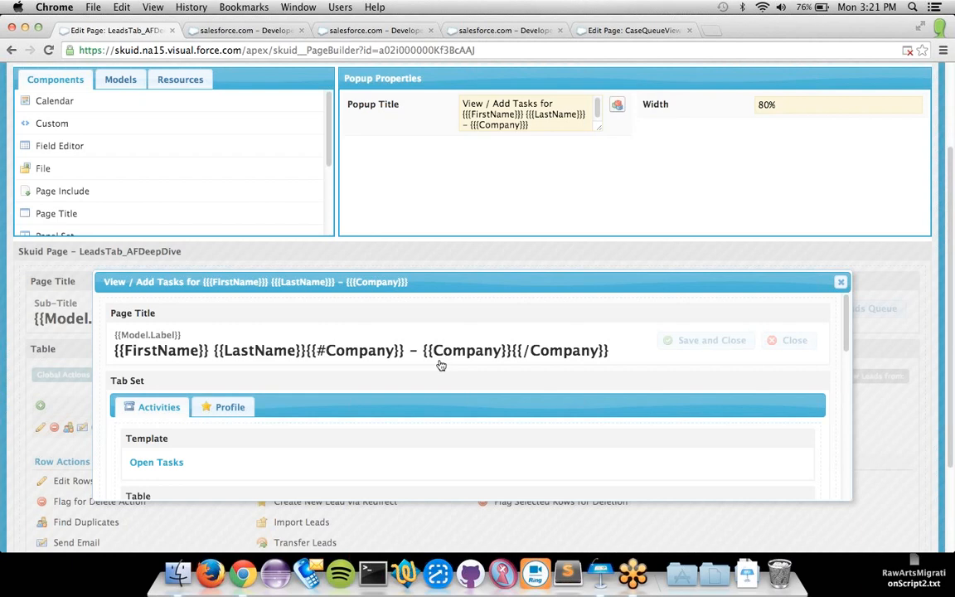
Step: Examine the popup's Page Title properties and the contents of its Activities and Profile tabs
left_click(430, 325)
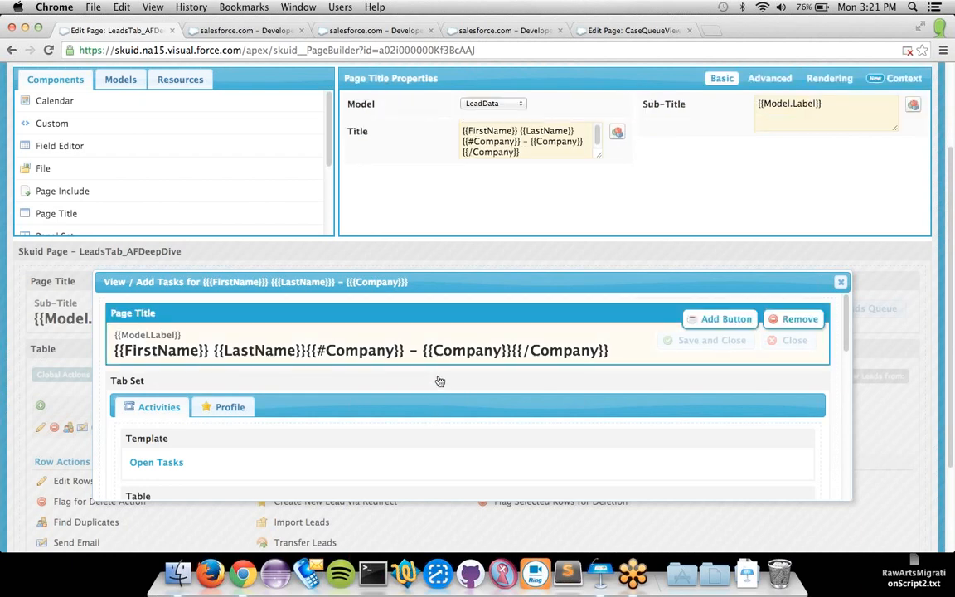
scroll(439, 380, "down", 1)
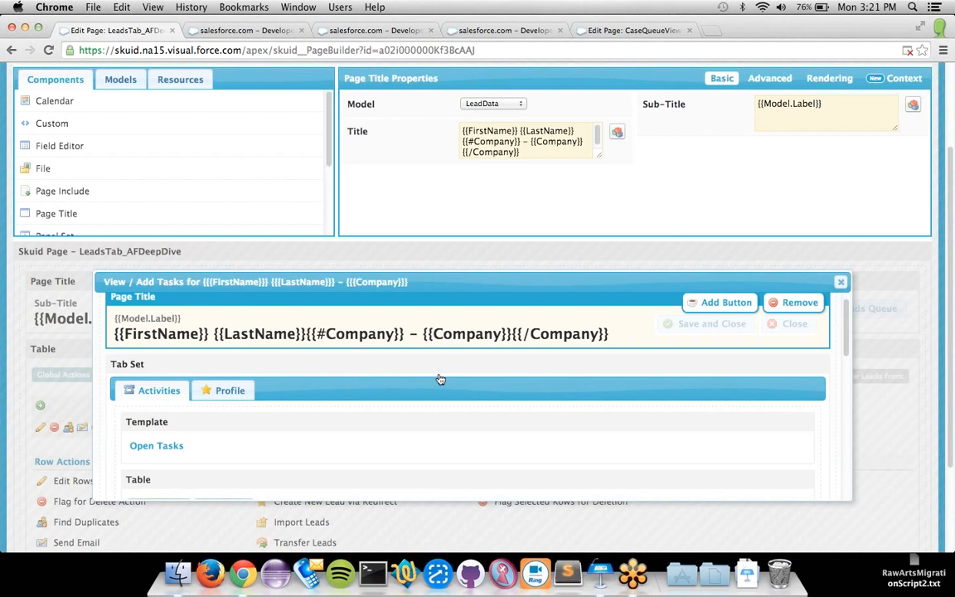
scroll(440, 379, "down", 3)
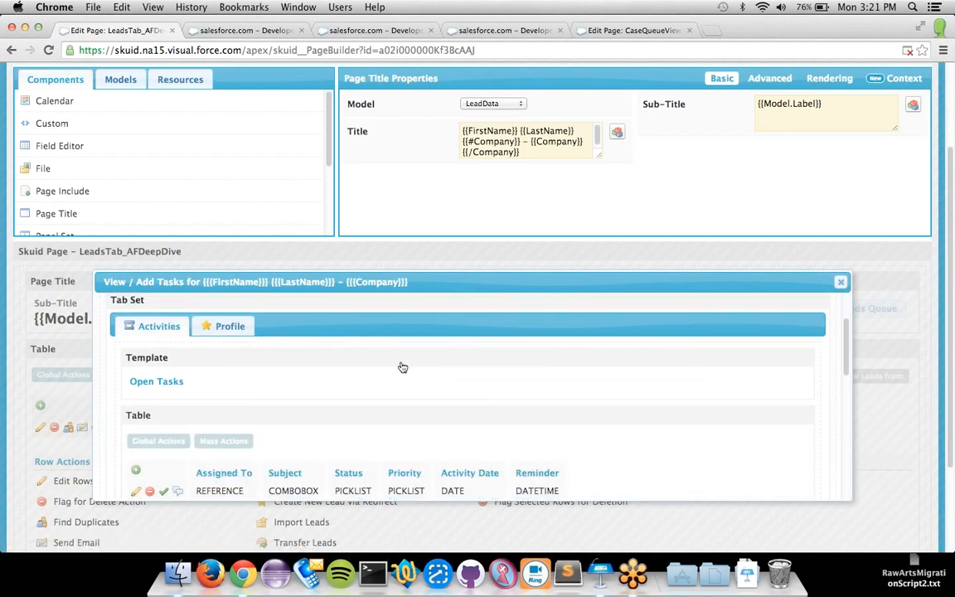
left_click(226, 330)
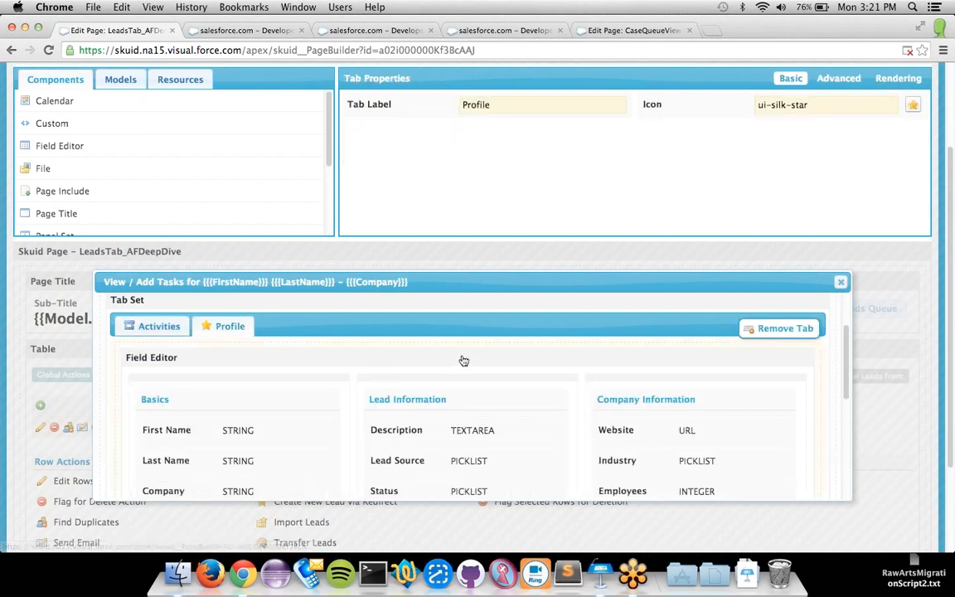
Step: Examine the popup's Profile fields, the tables in its Activities tab, and the Log EMAIL global action under Completed Tasks
scroll(426, 362, "down", 1)
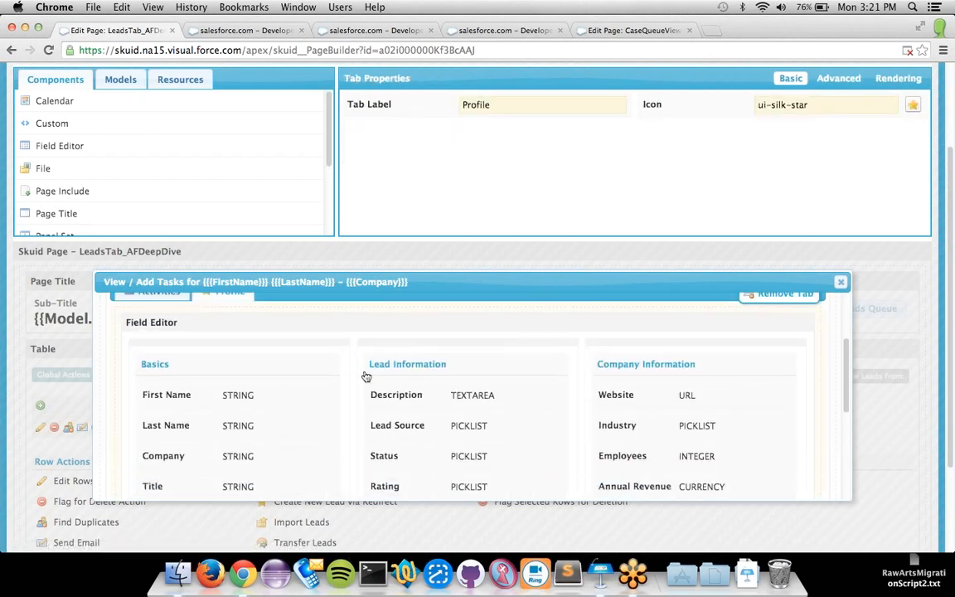
scroll(215, 340, "up", 1)
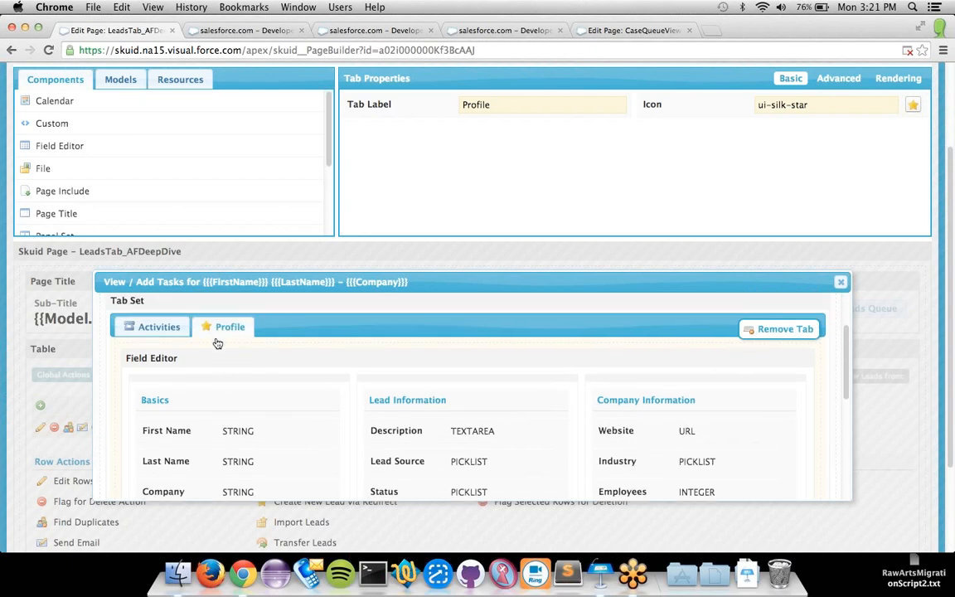
left_click(159, 334)
scroll(473, 366, "down", 5)
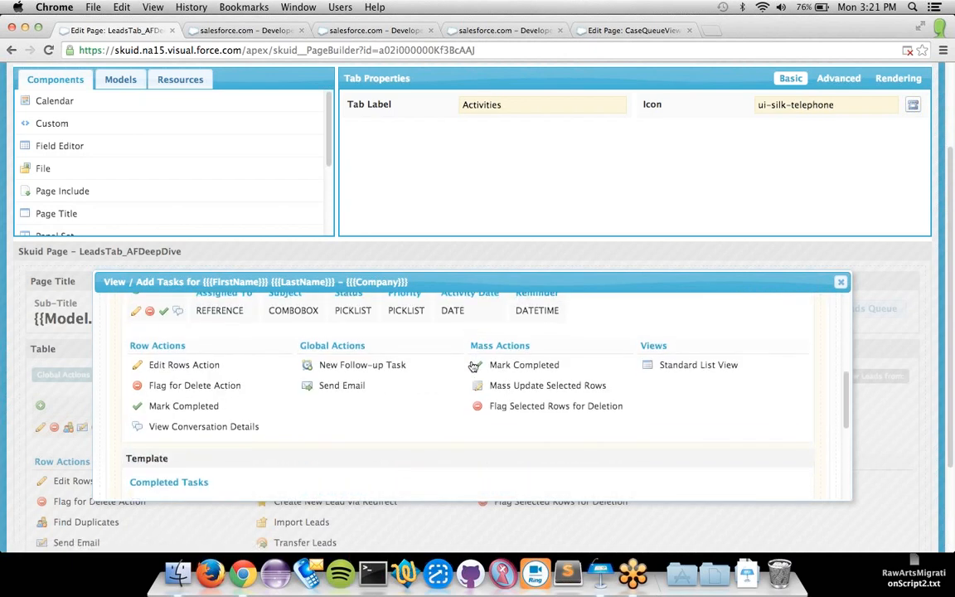
scroll(472, 366, "up", 1)
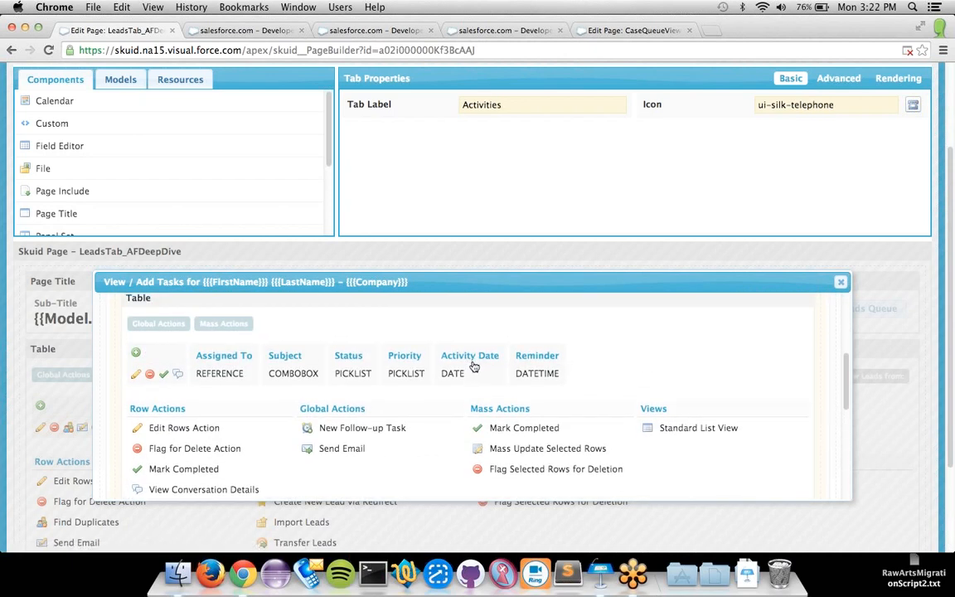
scroll(474, 367, "down", 10)
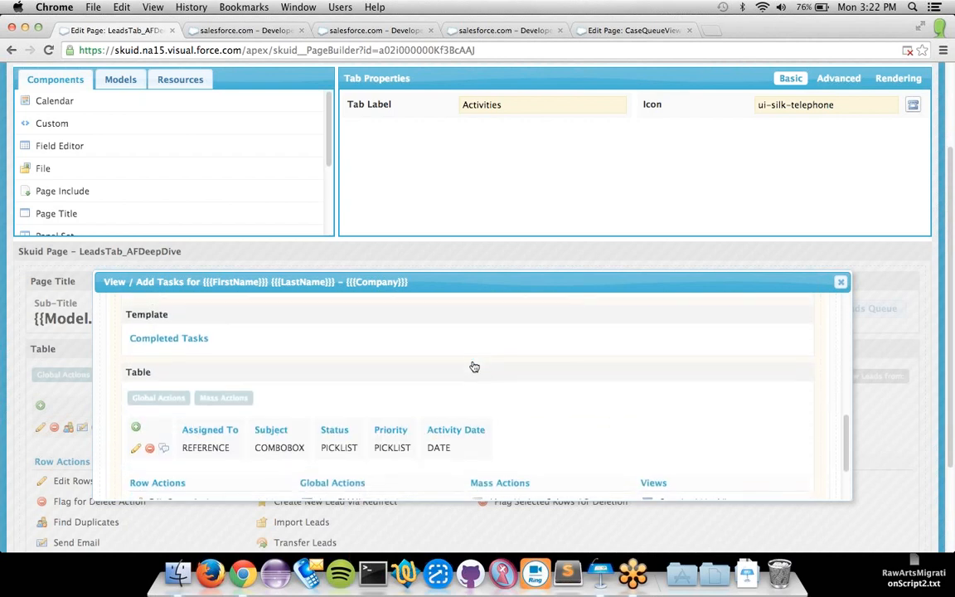
scroll(474, 367, "down", 1)
left_click(403, 351)
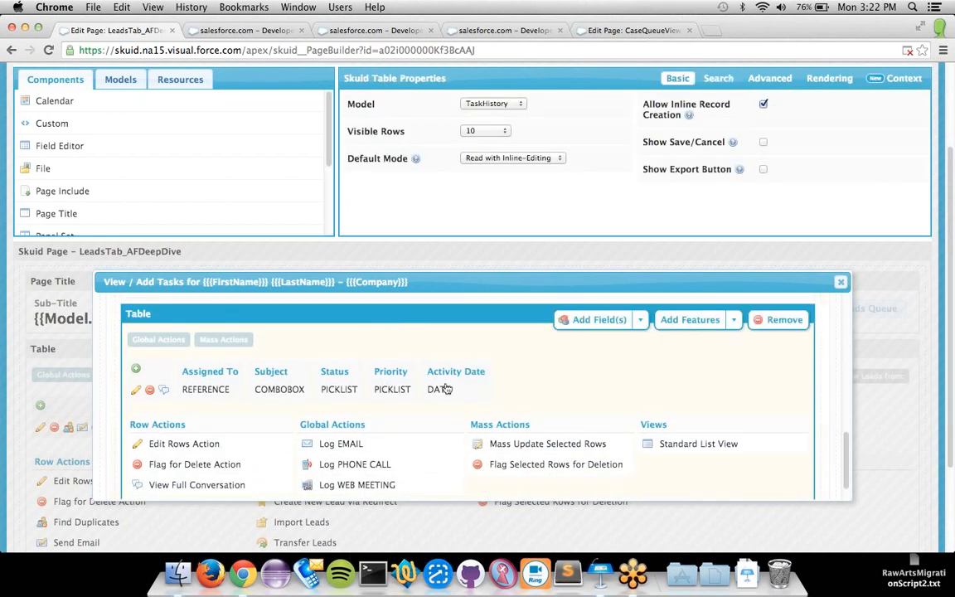
scroll(415, 381, "down", 1)
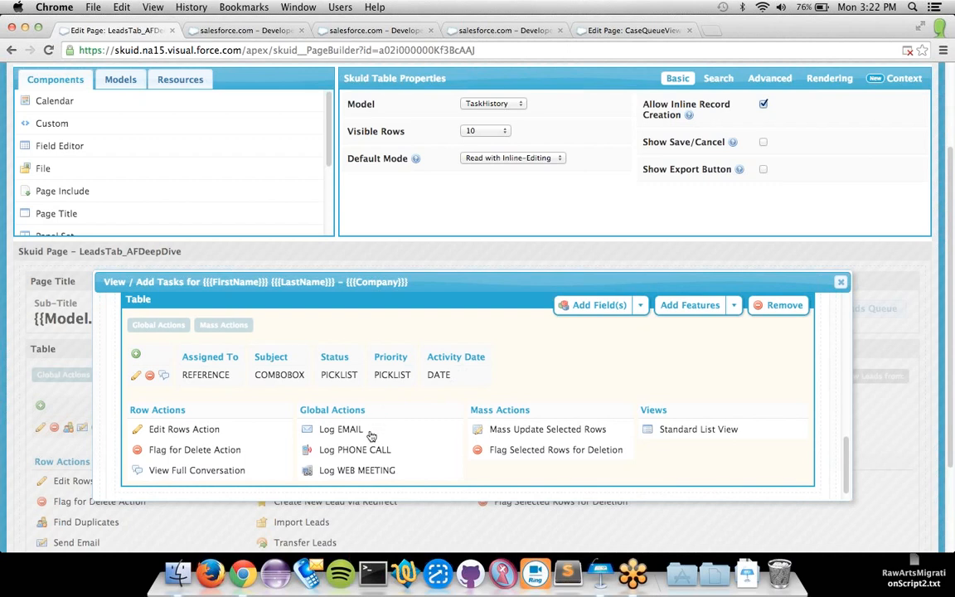
left_click(371, 435)
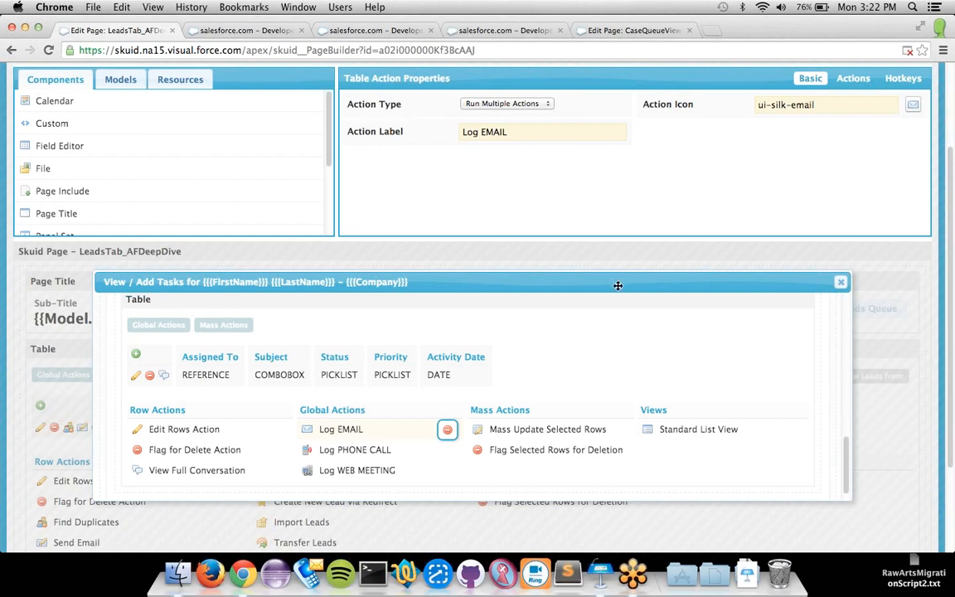
Step: Add a global action to the Completed Tasks table with type Run Multiple Actions and label "Log VOICEMAIL"
left_click(635, 312)
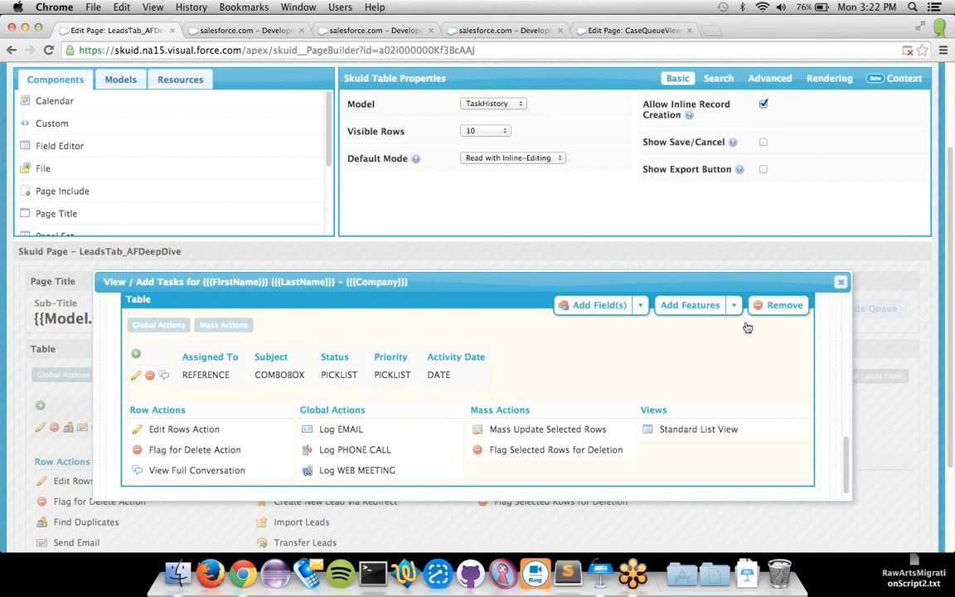
left_click(734, 306)
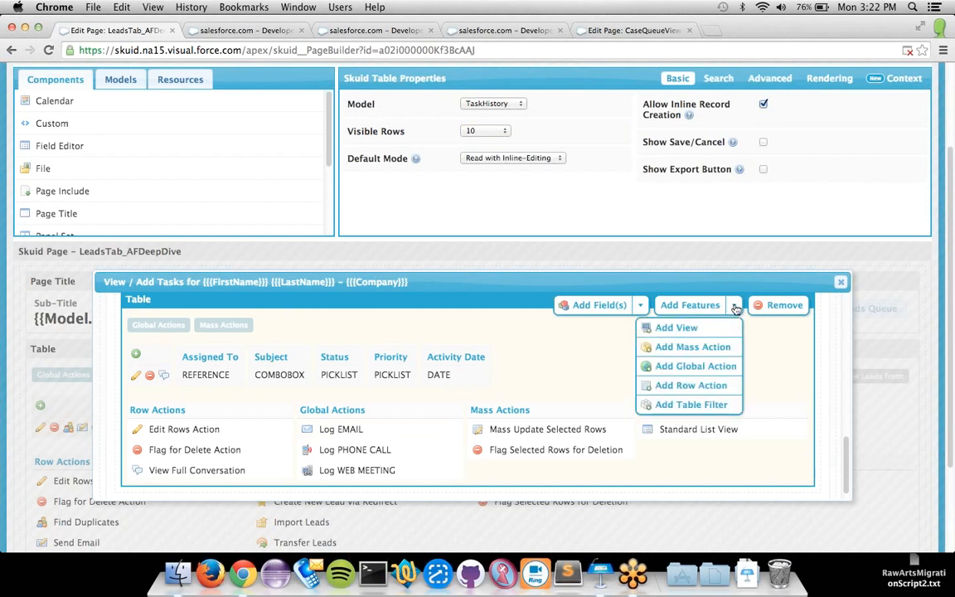
left_click(703, 368)
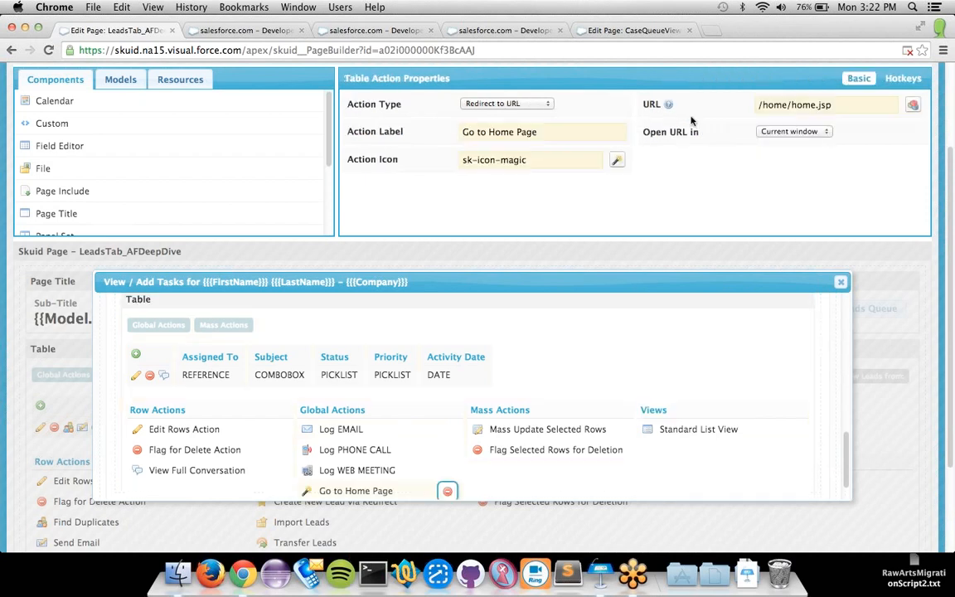
left_click(507, 102)
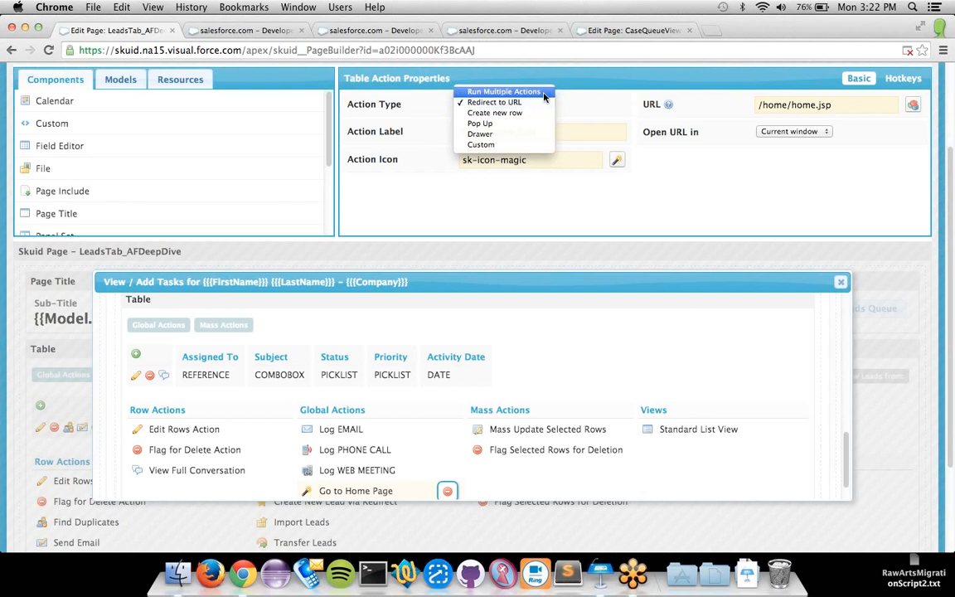
left_click(504, 91)
triple_click(551, 138)
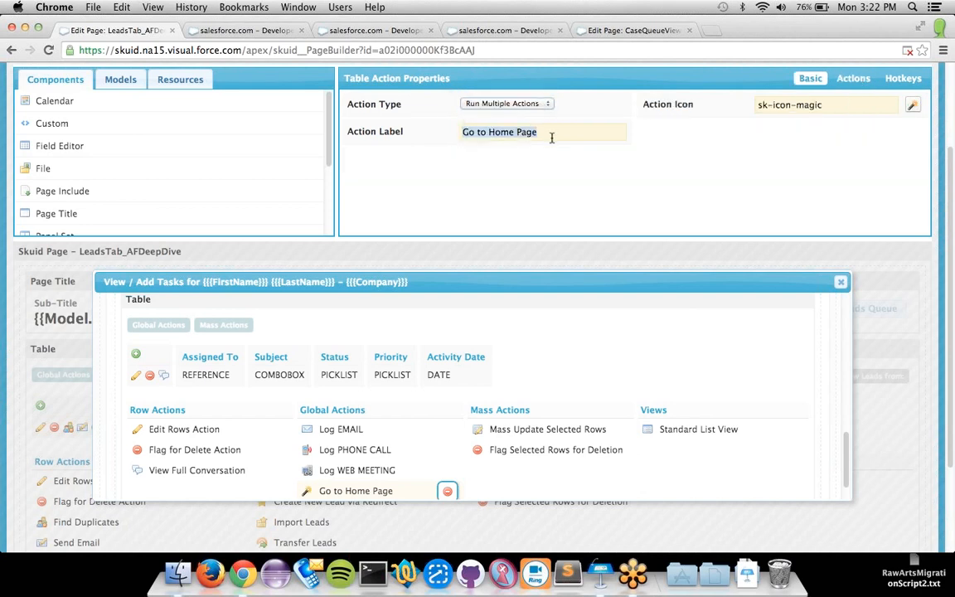
type("Log VOICEMAIL")
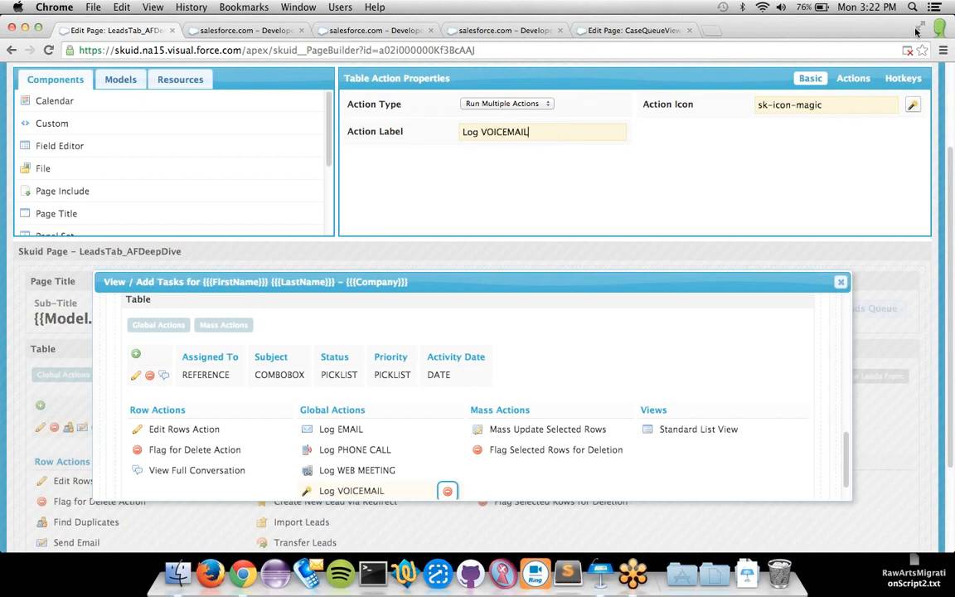
Step: Set the Log VOICEMAIL action's icon to the Silk telephone icon
left_click(912, 105)
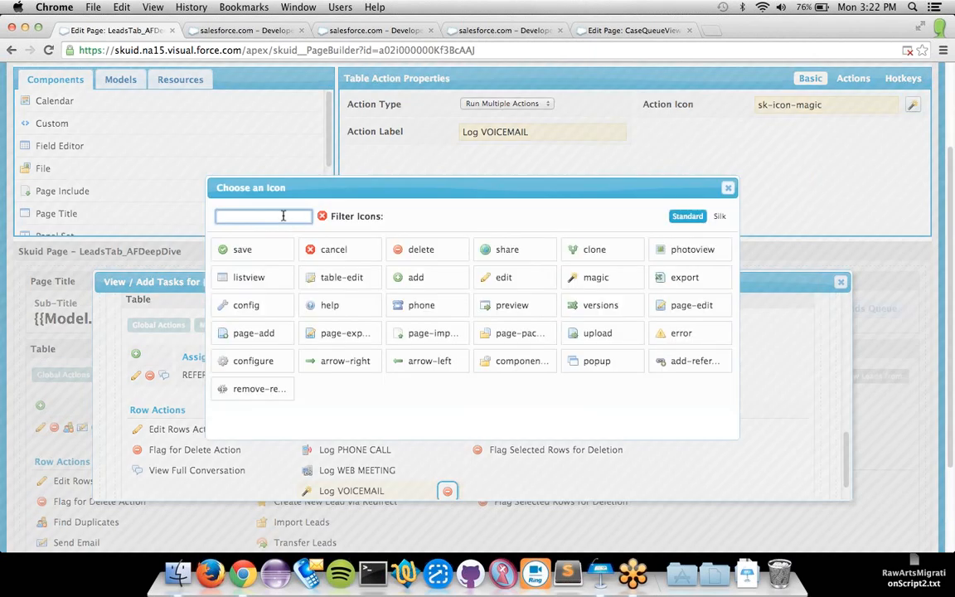
left_click(718, 217)
left_click(284, 216)
type("tele")
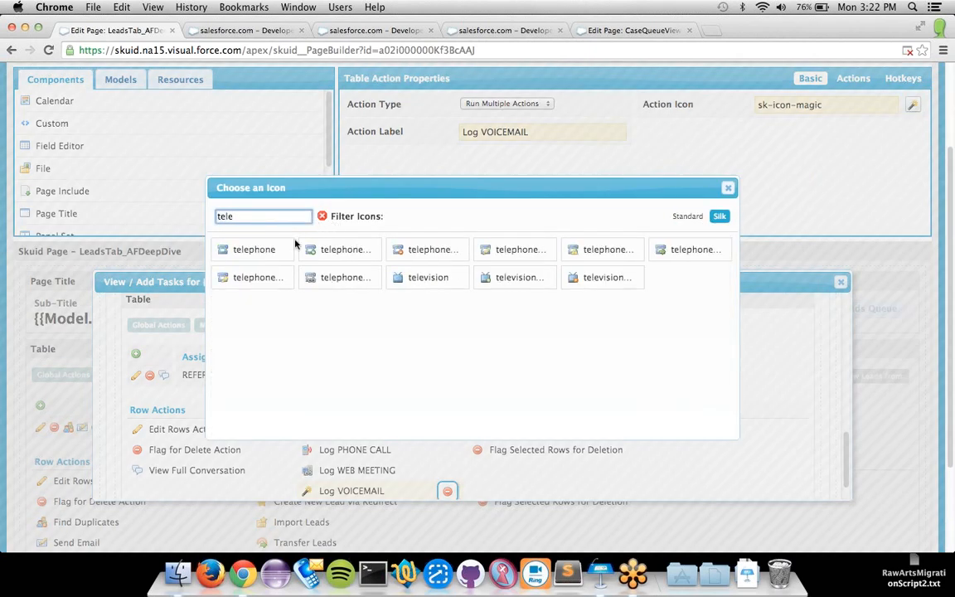
left_click(253, 249)
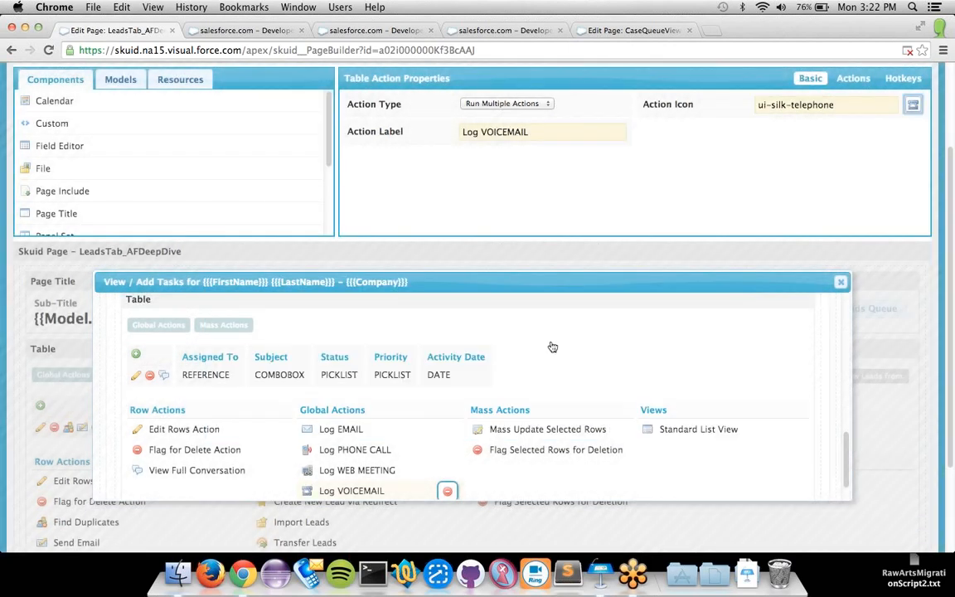
Step: Add a Create new row in Model action to Log VOICEMAIL, using the TaskHistory model
left_click(853, 79)
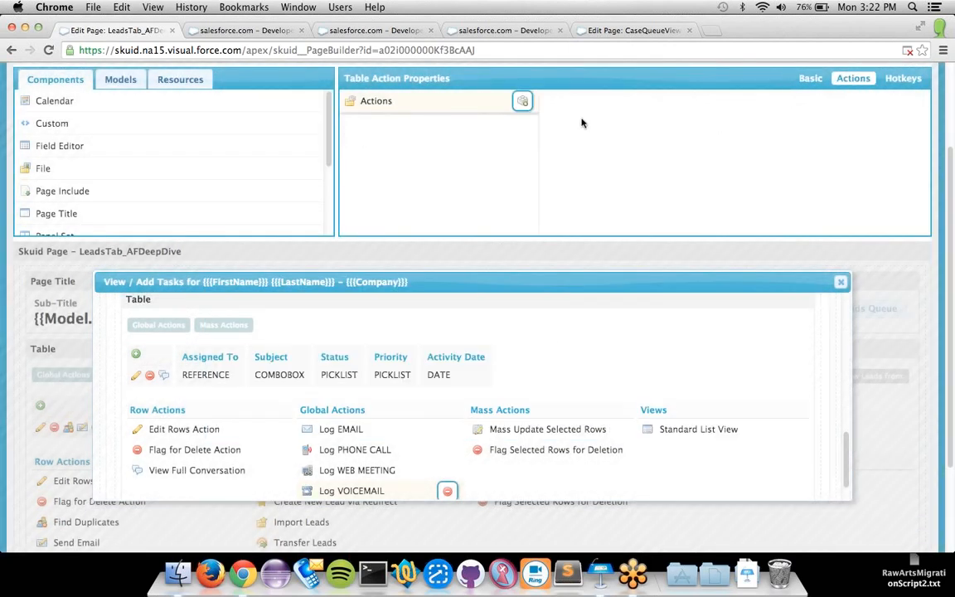
left_click(520, 101)
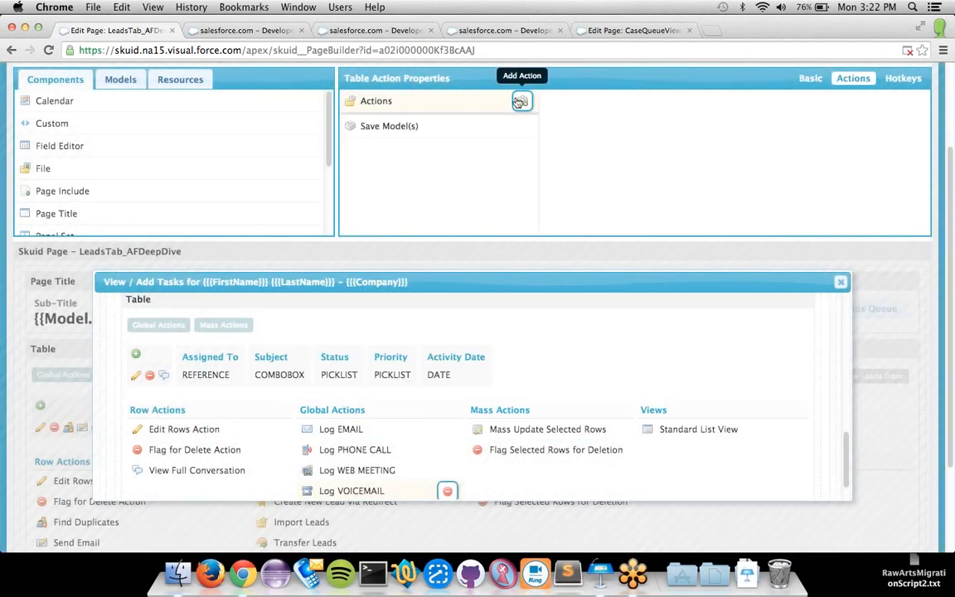
left_click(454, 129)
left_click(768, 105)
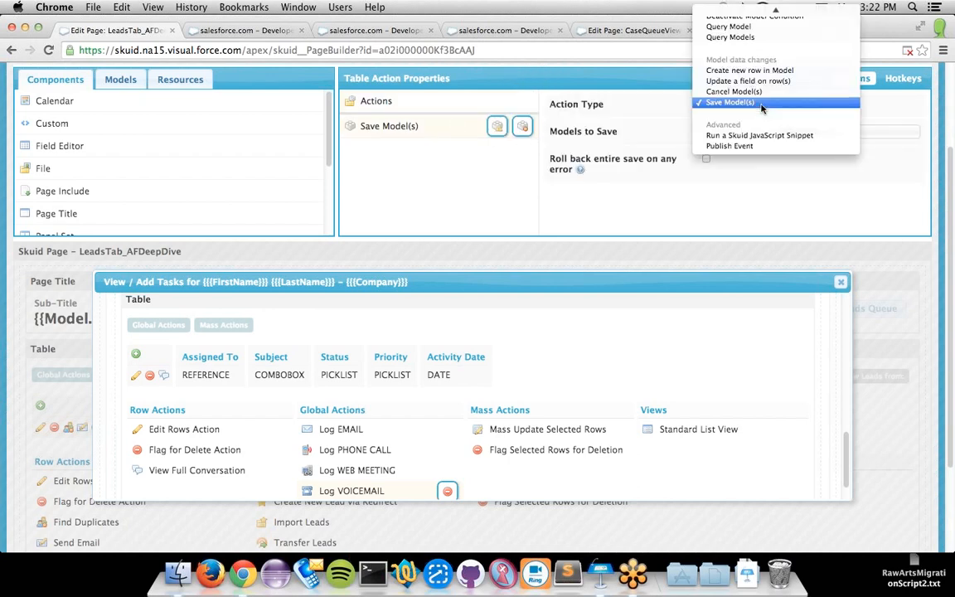
scroll(805, 101, "up", 5)
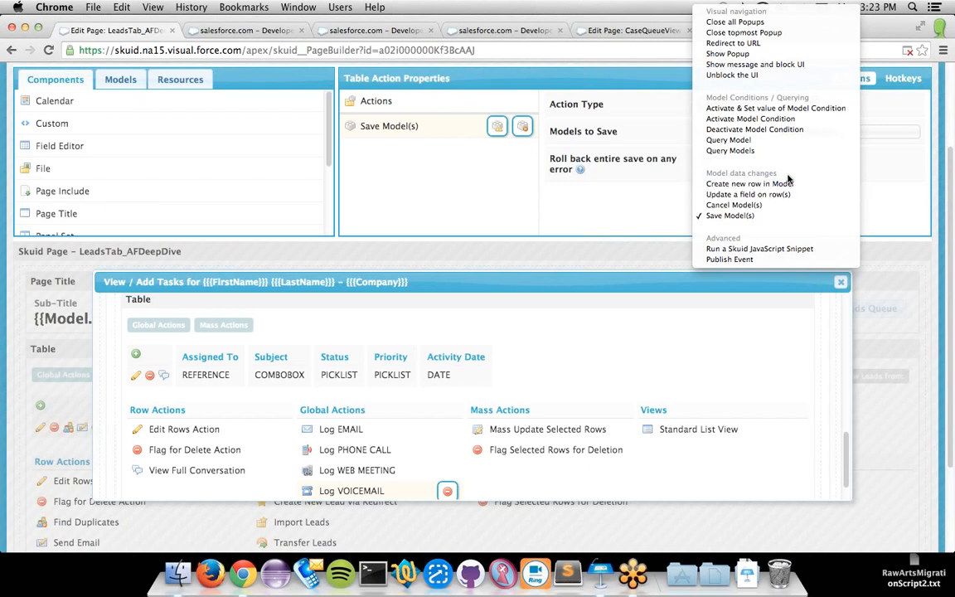
left_click(751, 184)
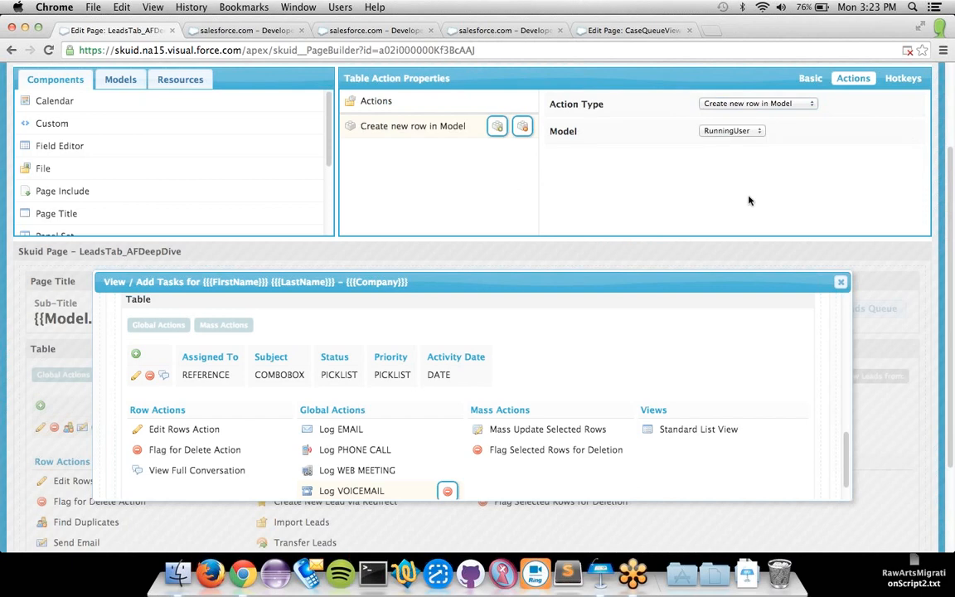
left_click(746, 134)
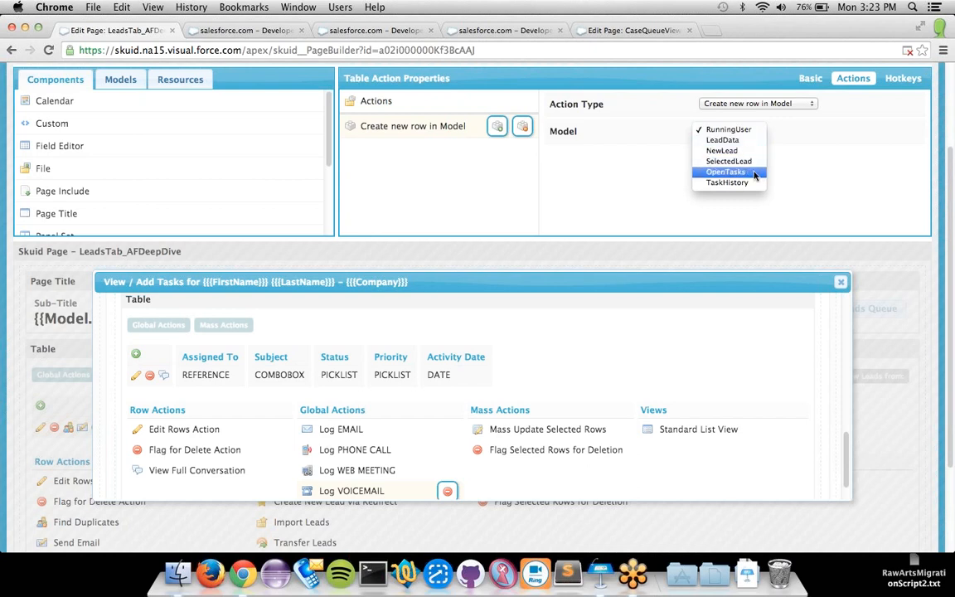
left_click(746, 185)
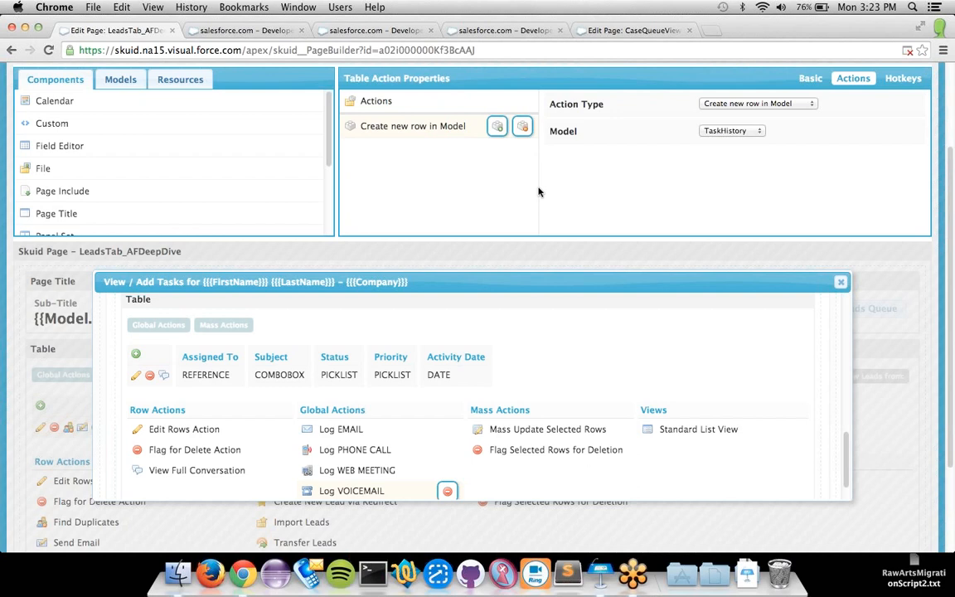
Step: Add a default value to the new-row action that sets the Status field to Completed
left_click(498, 128)
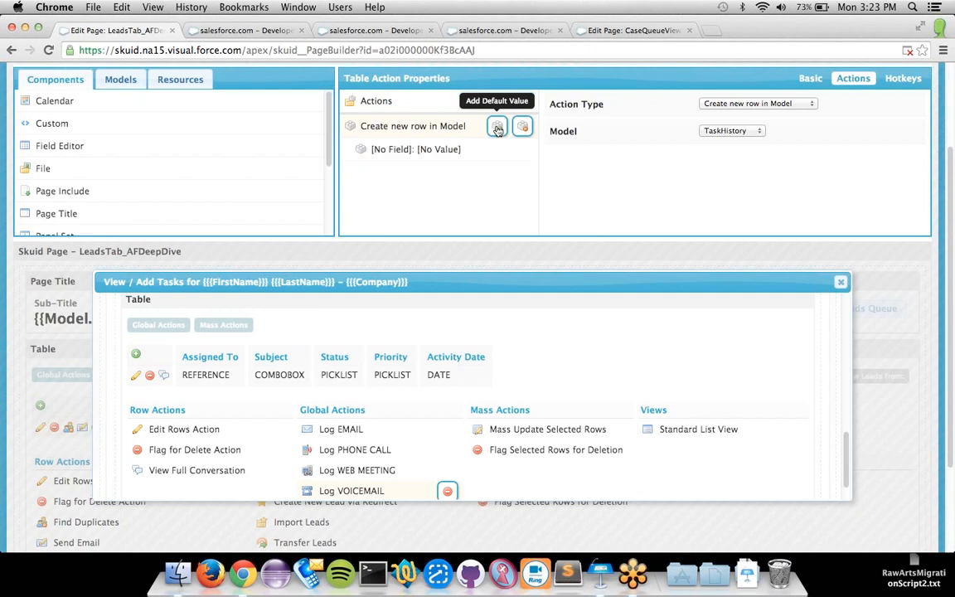
left_click(461, 153)
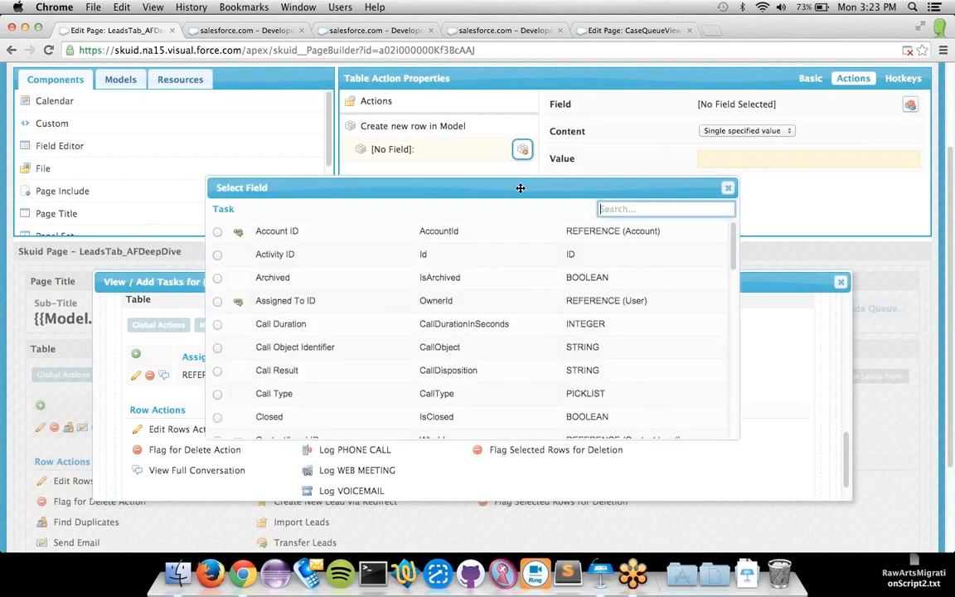
type("Status")
left_click(218, 232)
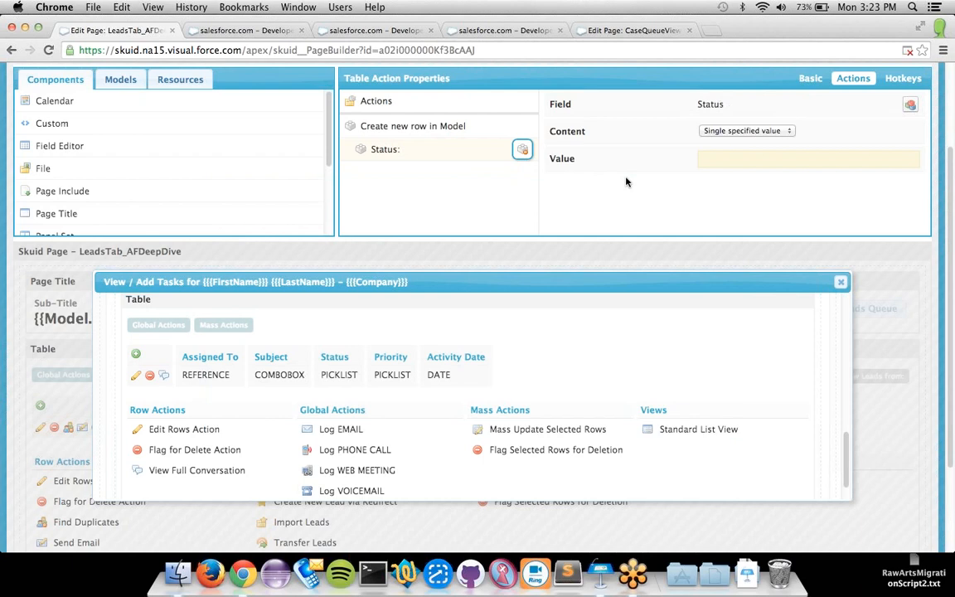
left_click(718, 161)
type("Completed")
Step: Add a second default value to the new-row action that sets the ActivityDate field to Today
left_click(500, 131)
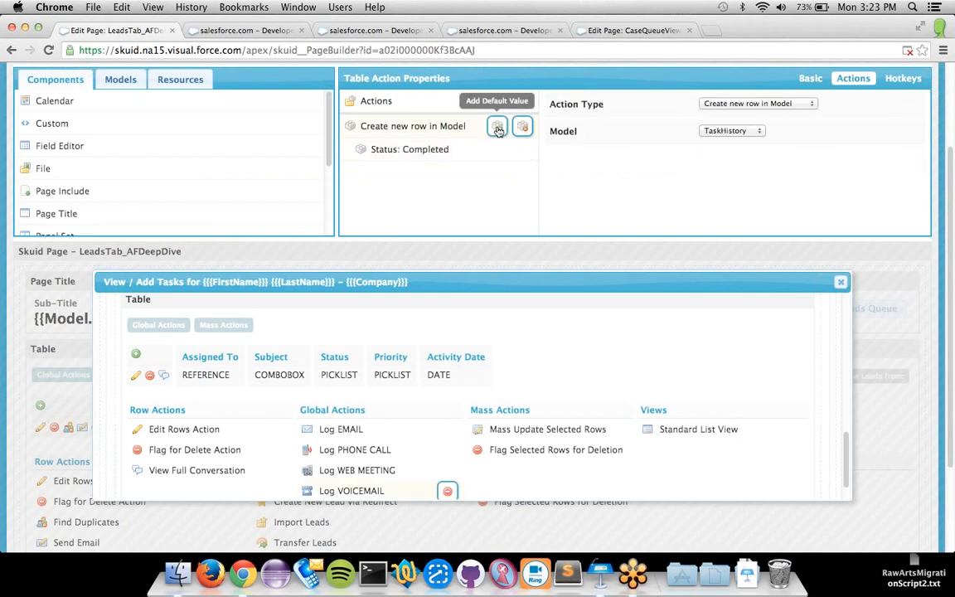
left_click(498, 129)
left_click(469, 174)
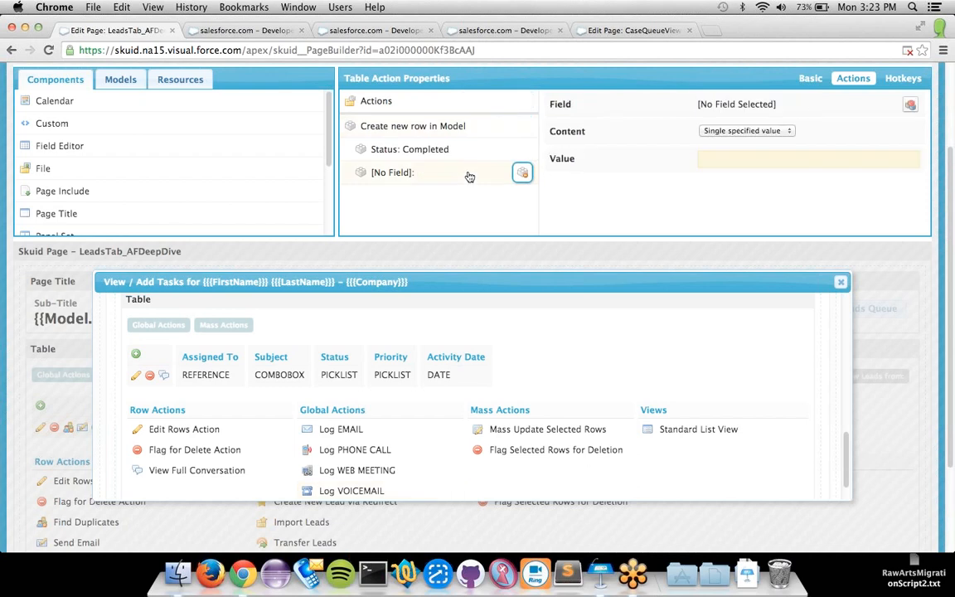
left_click(499, 129)
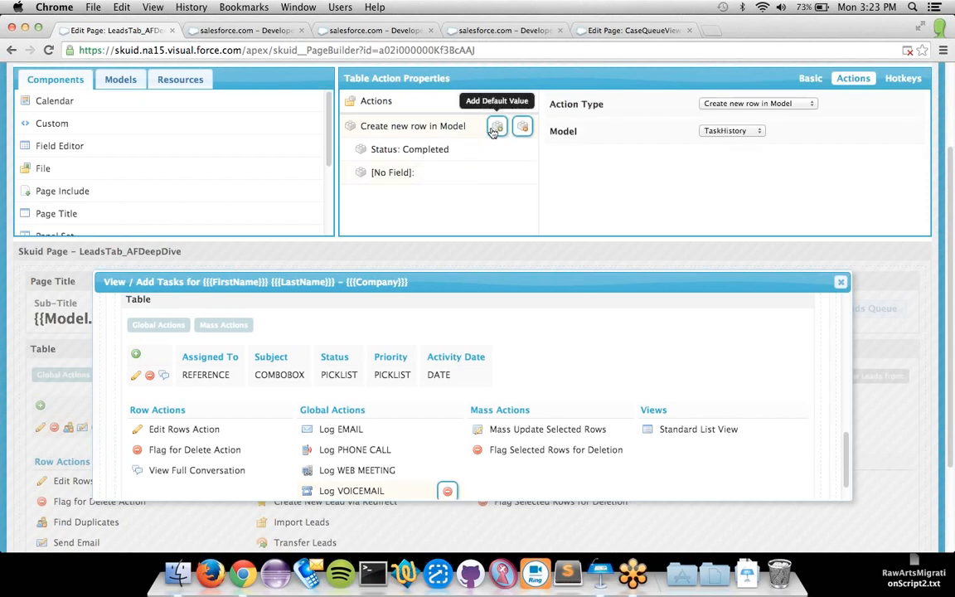
left_click(475, 175)
left_click(909, 104)
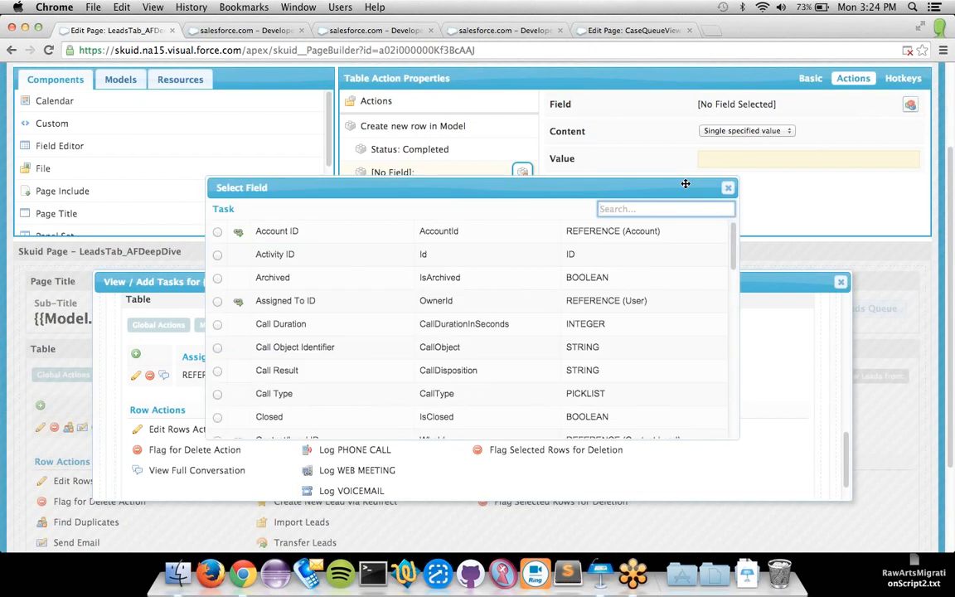
type("Activ")
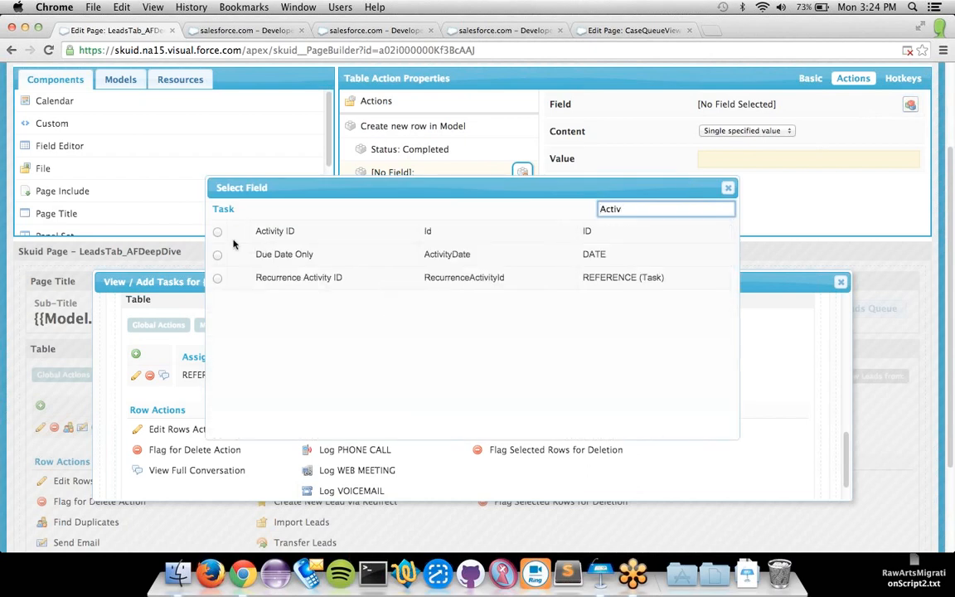
left_click(218, 256)
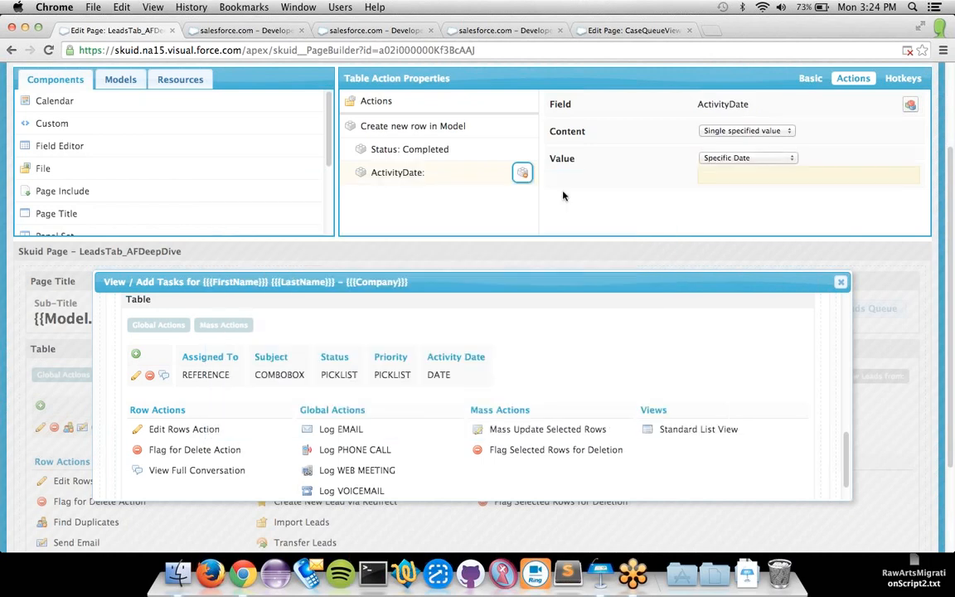
left_click(750, 157)
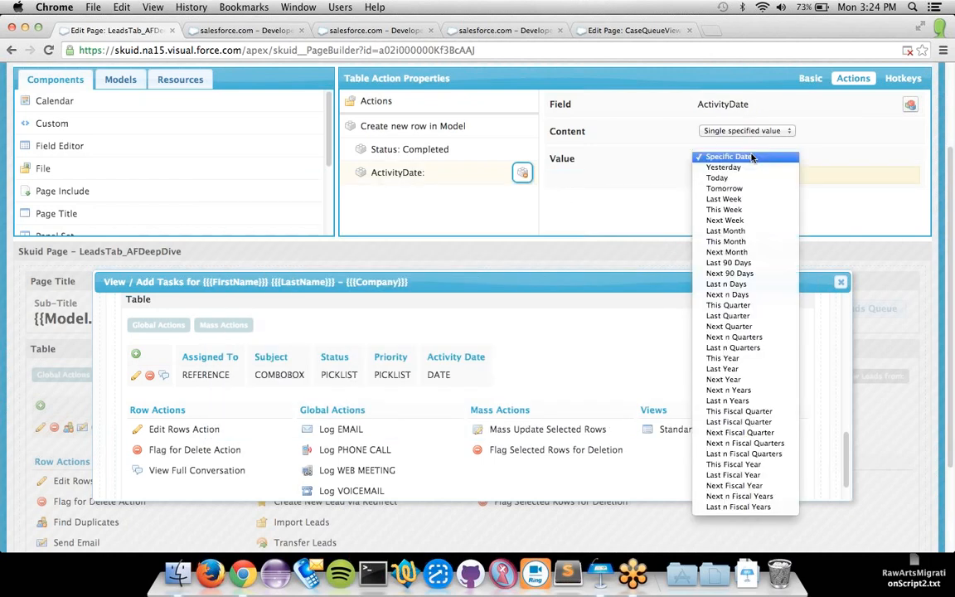
left_click(720, 177)
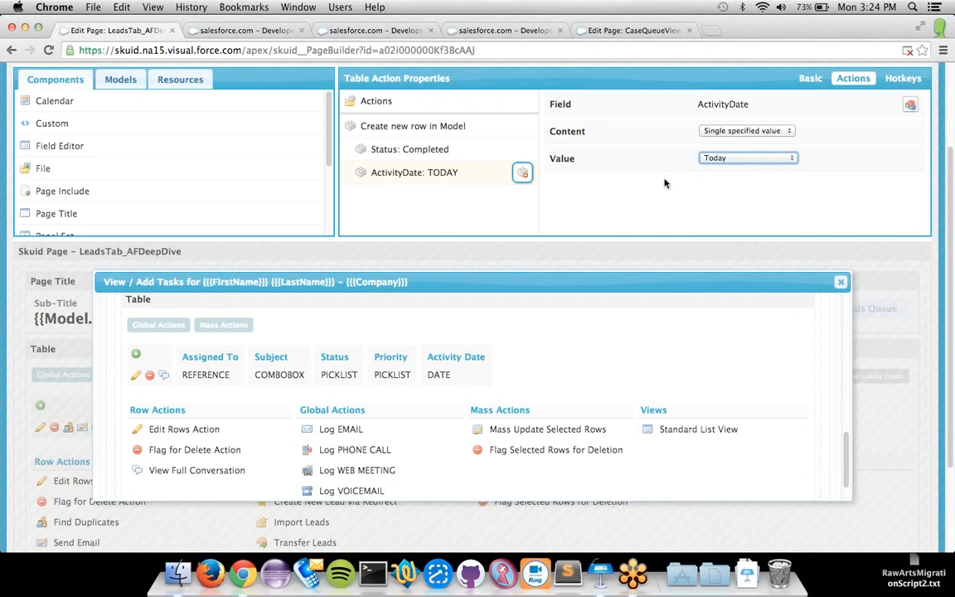
Step: Add another default value to the new-row action that sets the Priority field to Normal
left_click(487, 127)
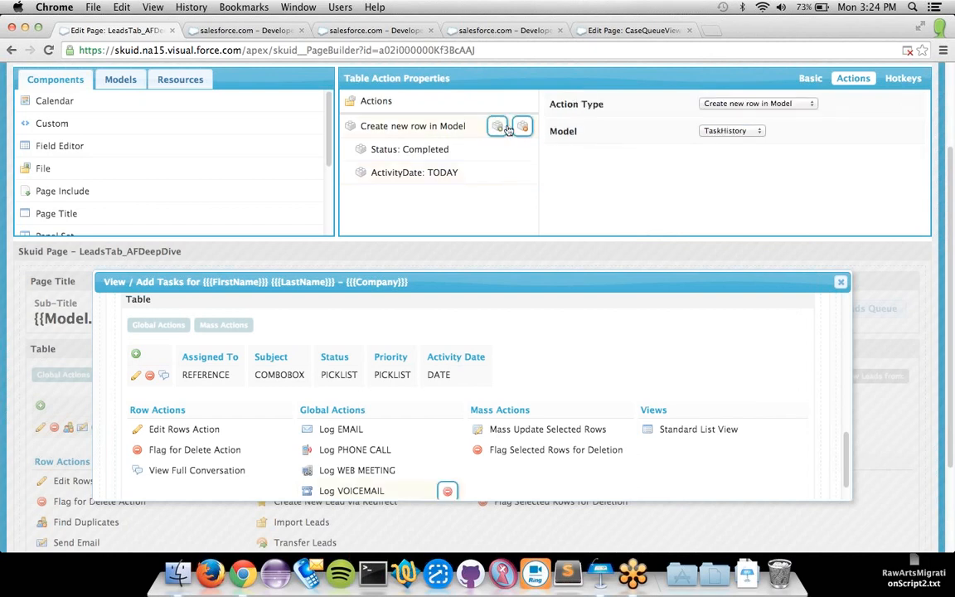
left_click(509, 128)
left_click(479, 197)
left_click(909, 106)
type("Priority")
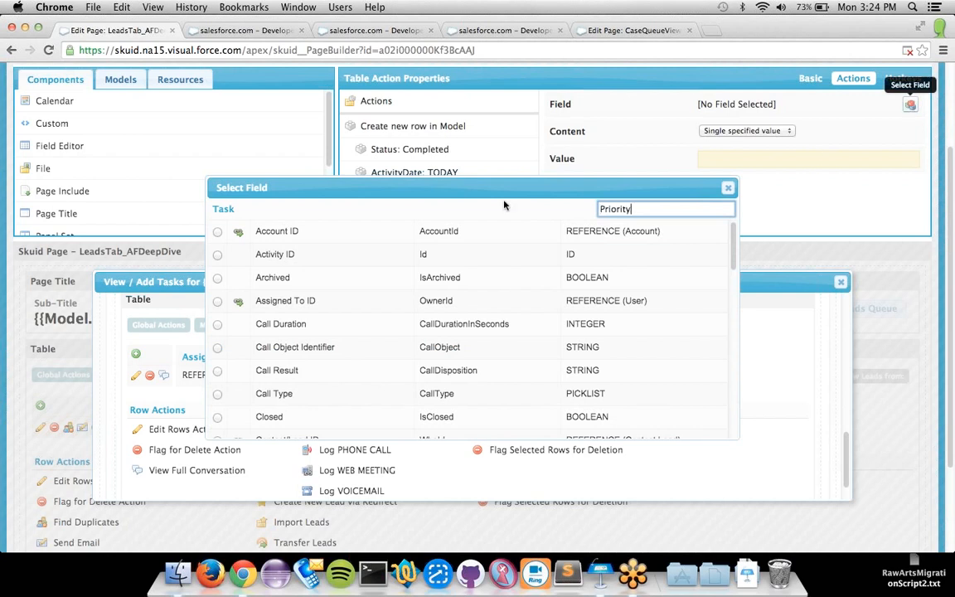
left_click(218, 254)
type("Normal")
Step: Add a further default value to the new-row action and assign it to the OwnerId field
left_click(475, 125)
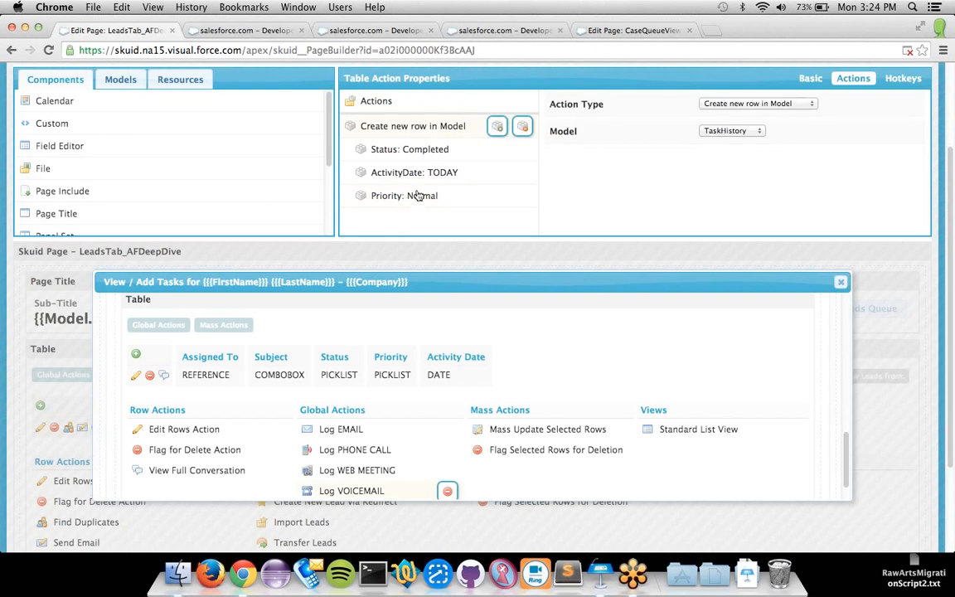
left_click(499, 126)
left_click(439, 217)
left_click(909, 106)
type("OwnerId")
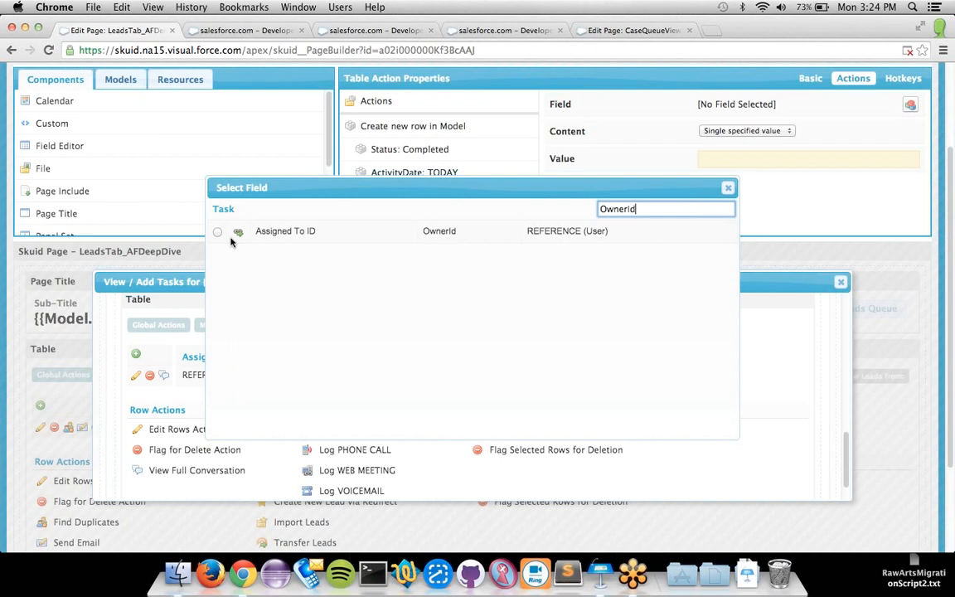
left_click(219, 232)
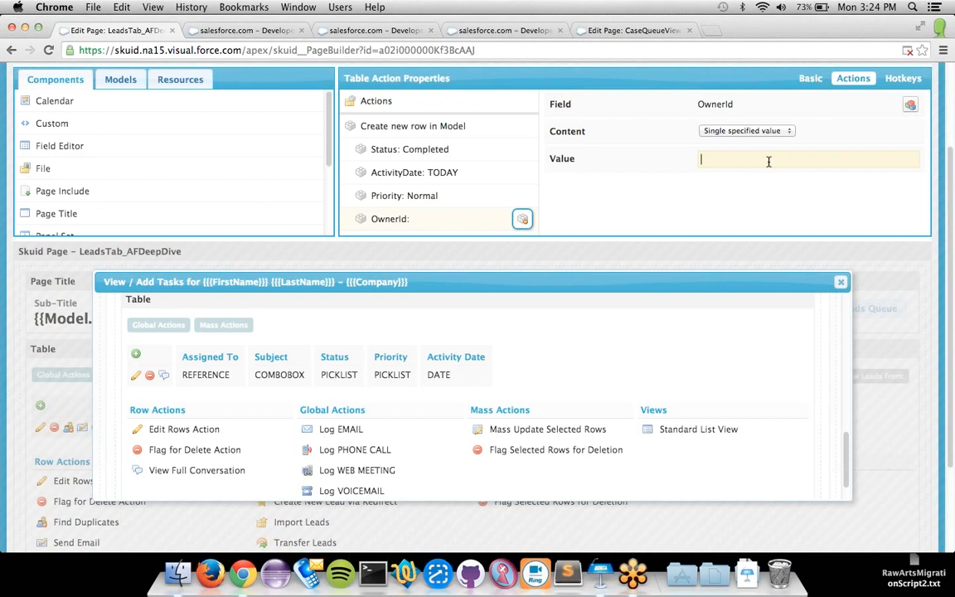
Step: Check the RunningUser model's conditions and set Log VOICEMAIL's OwnerId default value to {{$Model.RunningUser.data.0.Id}}
left_click(119, 80)
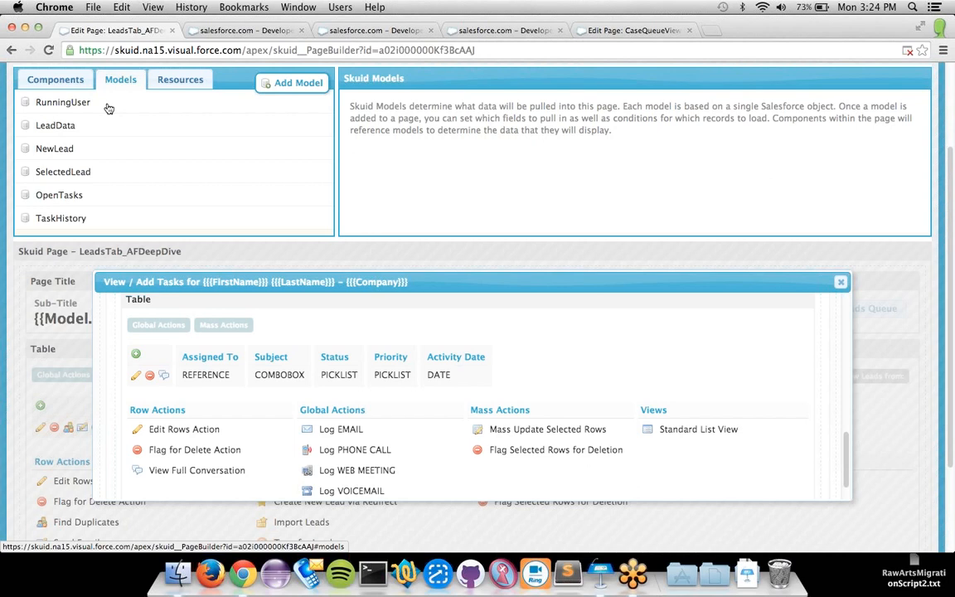
left_click(108, 106)
left_click(130, 149)
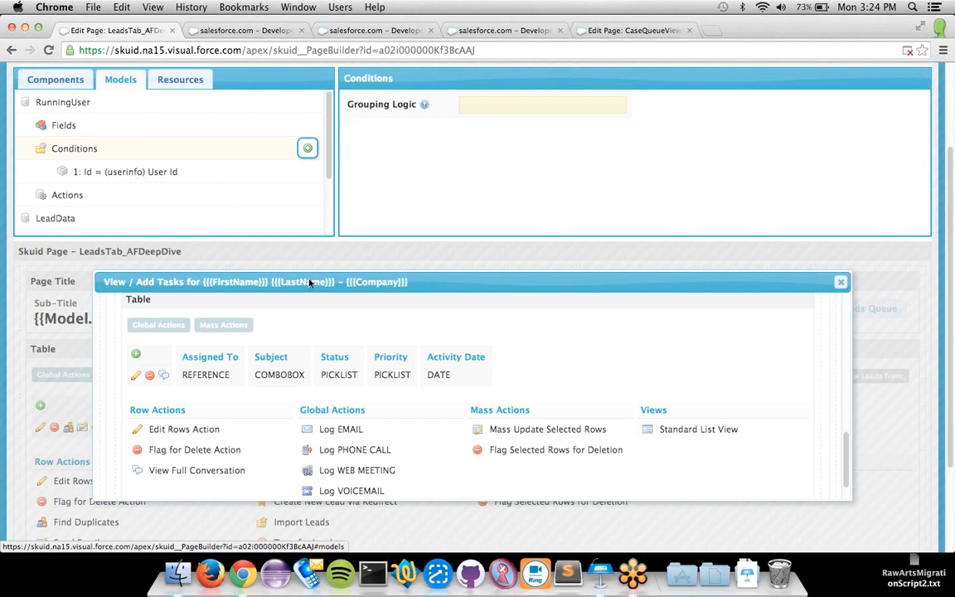
scroll(410, 402, "down", 2)
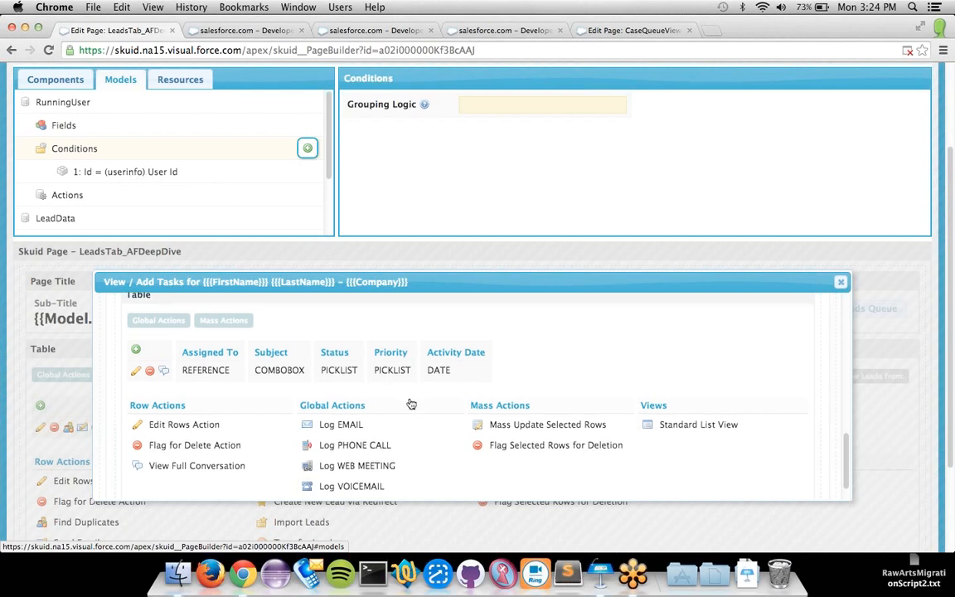
left_click(373, 457)
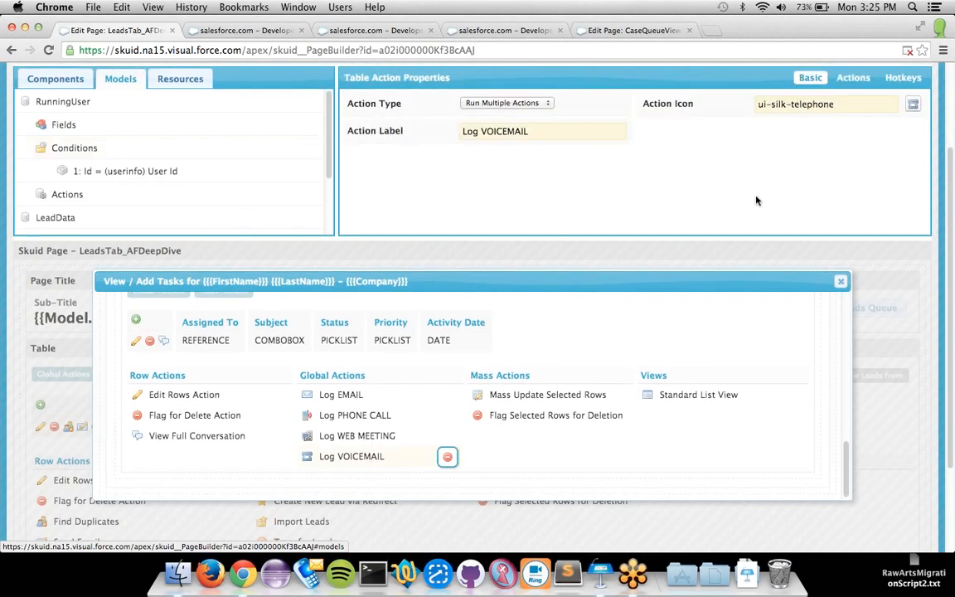
left_click(853, 77)
left_click(431, 218)
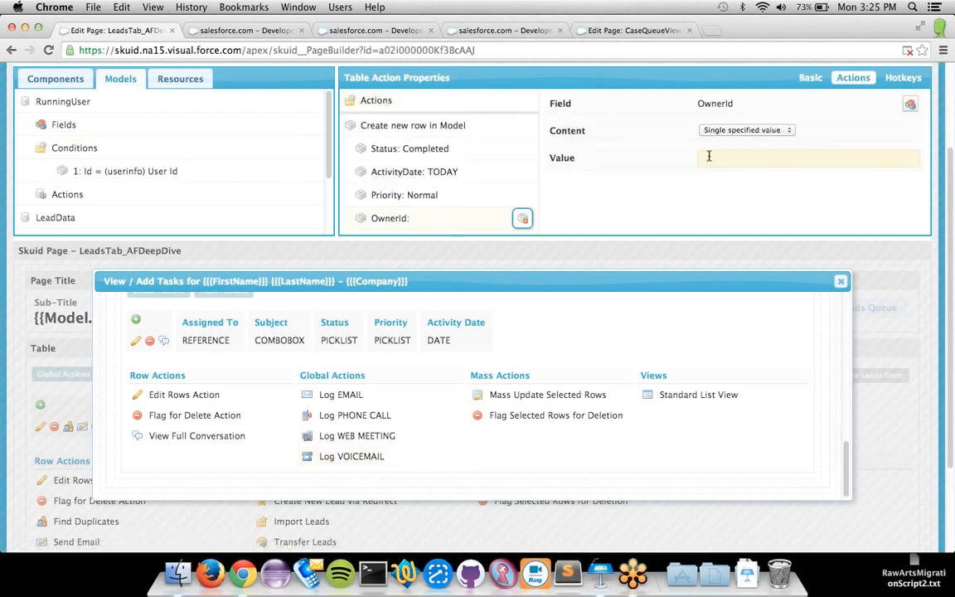
type("{{$Model.Model")
double_click(739, 157)
type("RunningUser.data.")
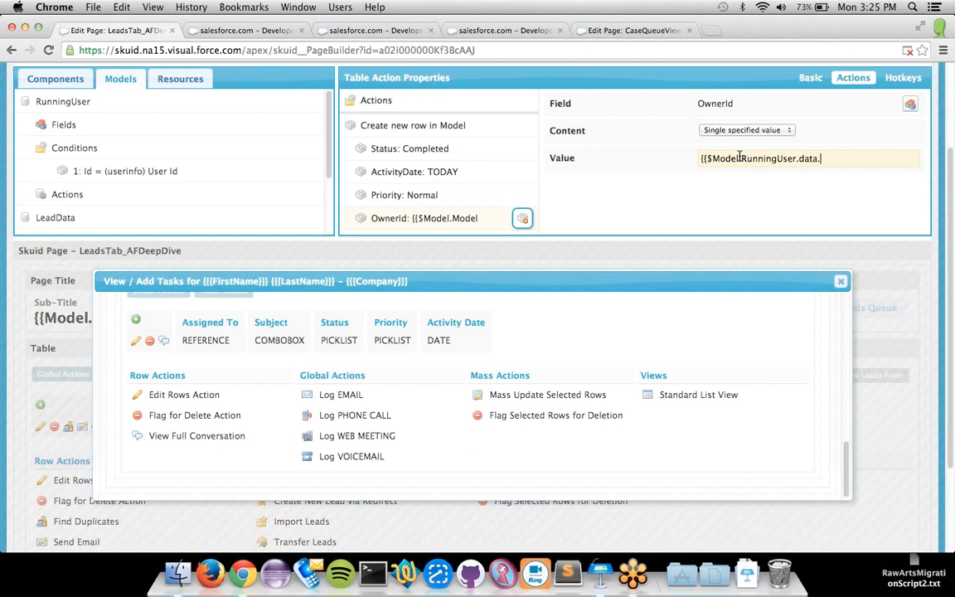
type("0.Id}}")
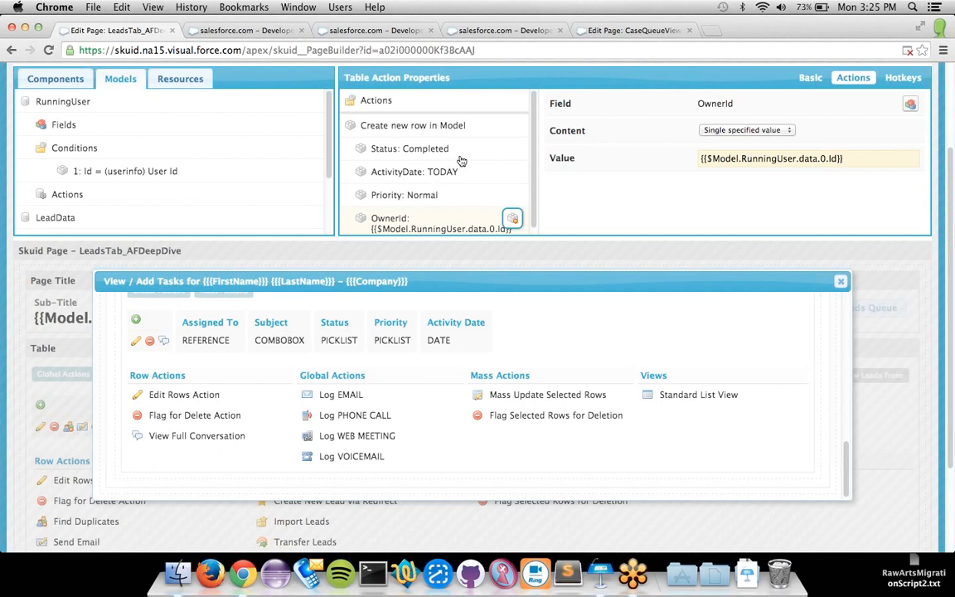
Step: Add a fifth default value to the new-row action and assign it to the Subject field
left_click(455, 125)
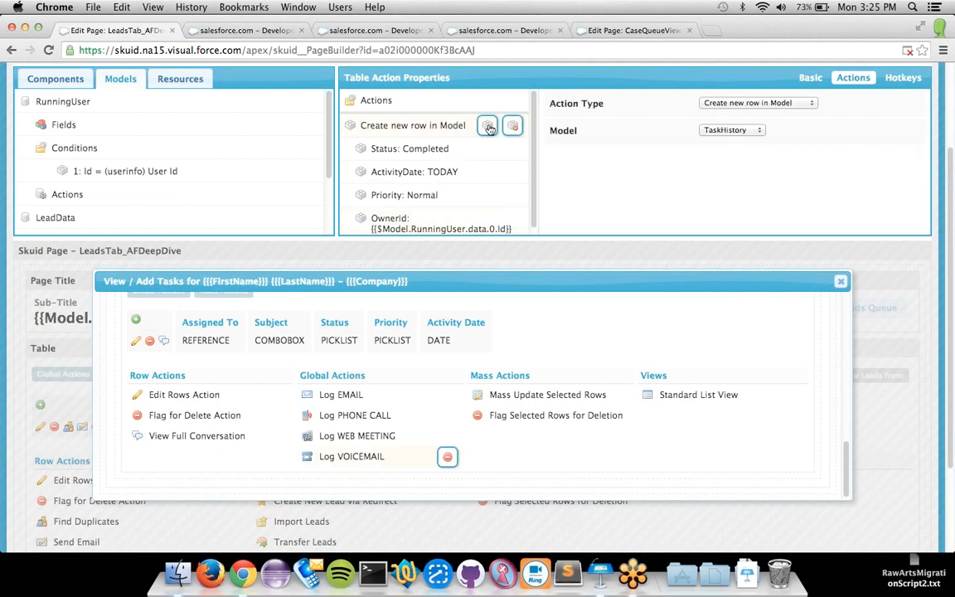
scroll(453, 201, "down", 3)
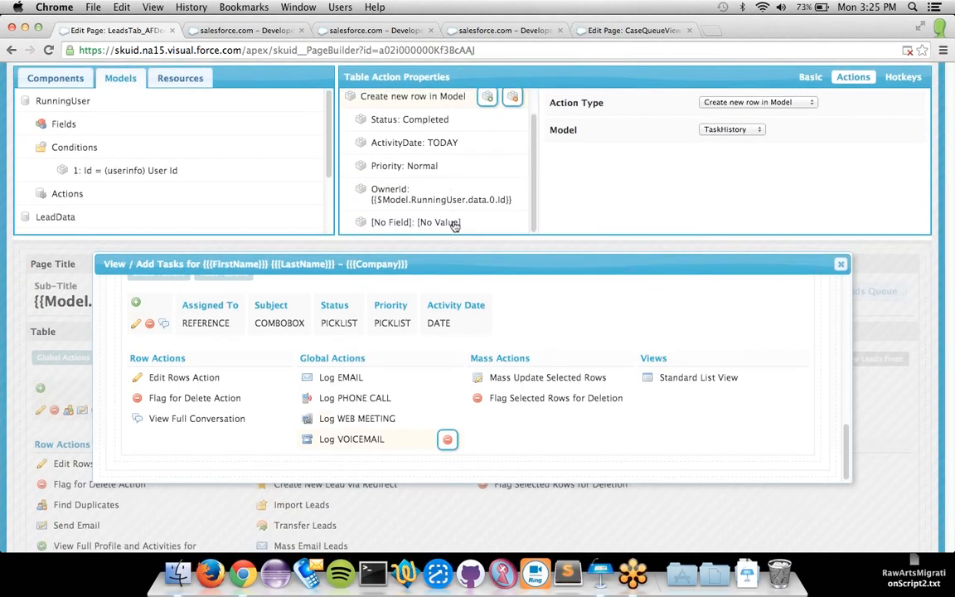
left_click(455, 224)
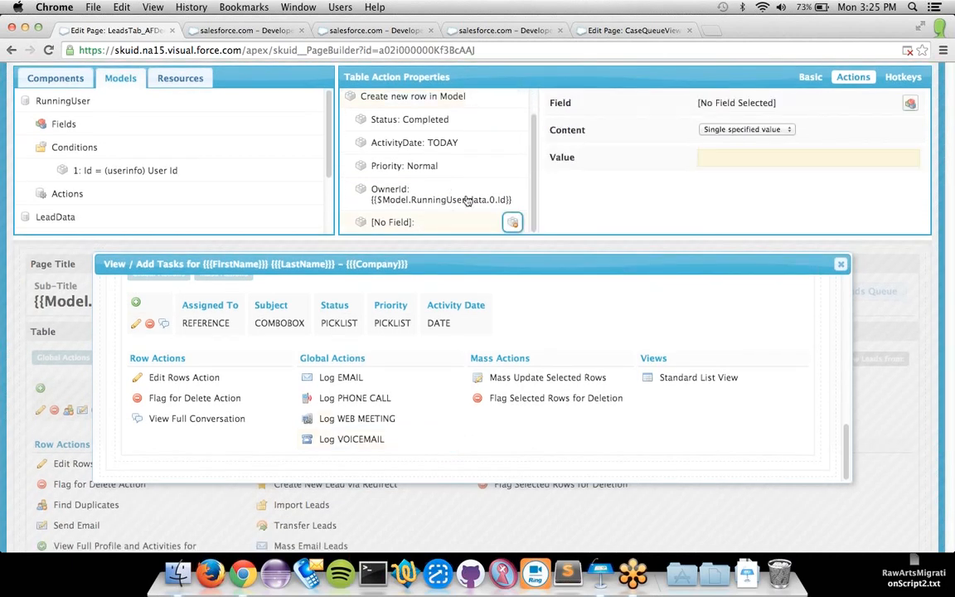
left_click(911, 104)
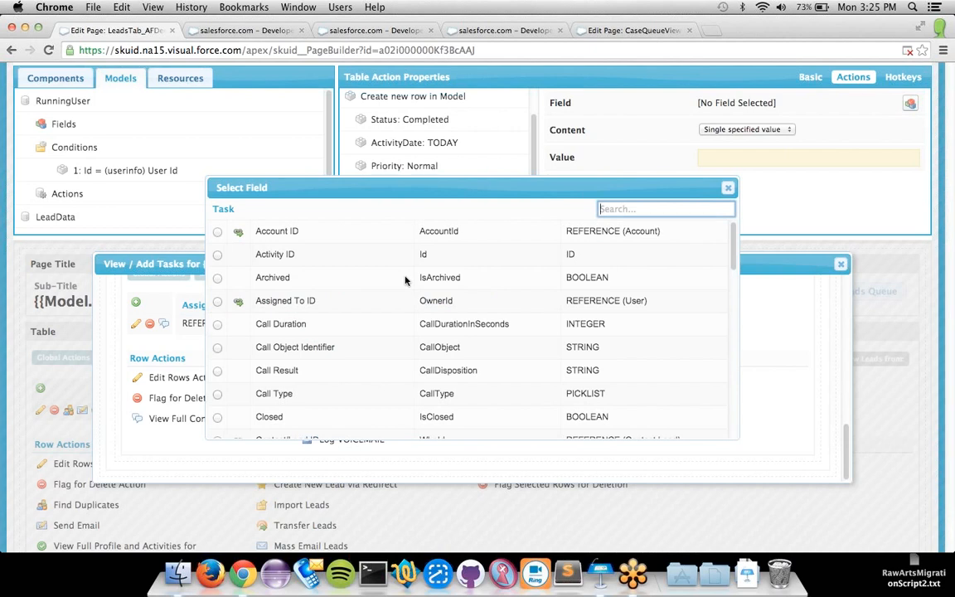
type("Subject")
left_click(218, 232)
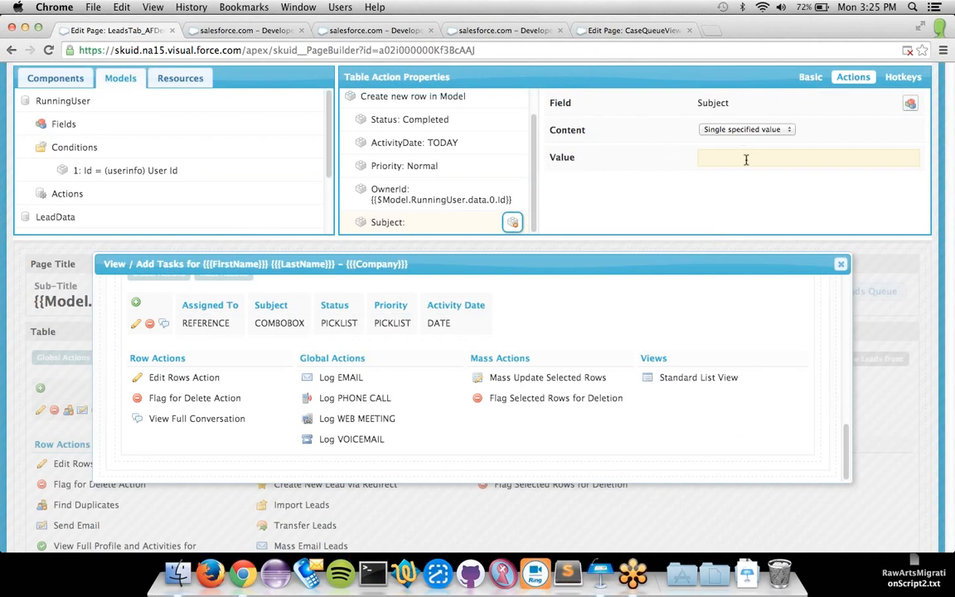
Step: Set the Subject default value to "Left Voicemail with {{$Model.SelectedLead.data.0.FirstName}}"
type("Left Voicemail")
type("with")
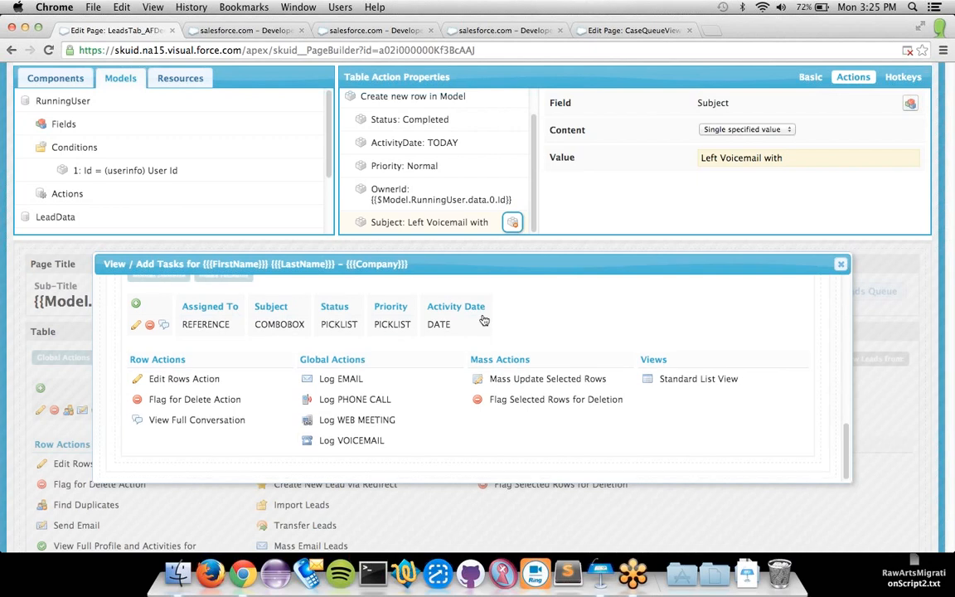
scroll(484, 320, "up", 1)
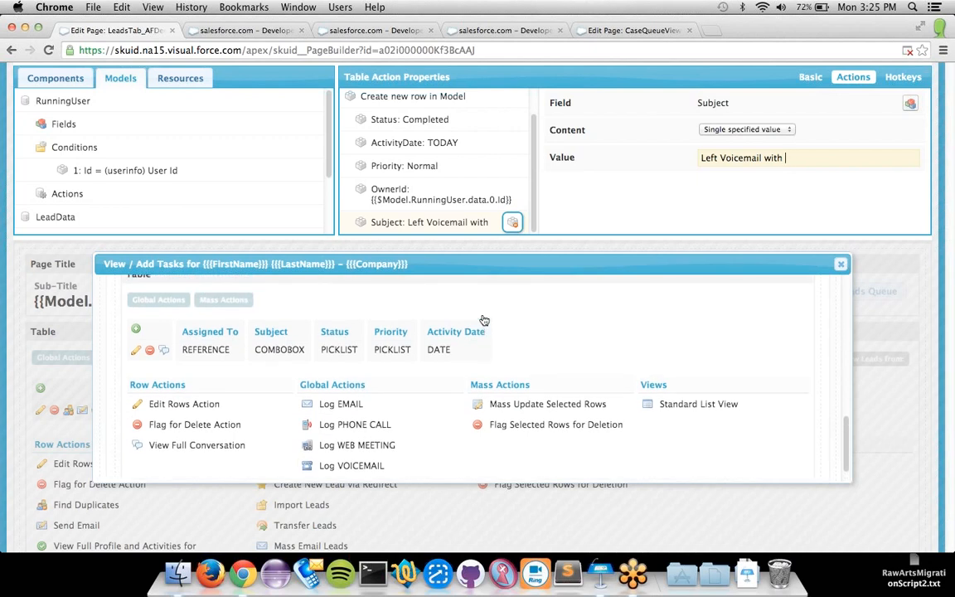
scroll(482, 312, "up", 1)
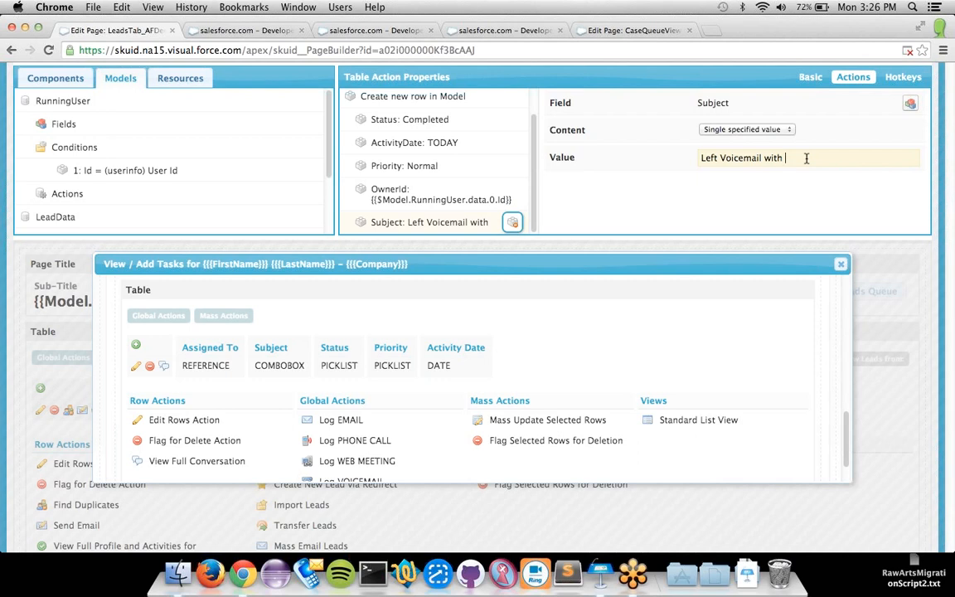
type("{{")
scroll(171, 165, "down", 1)
scroll(170, 166, "down", 3)
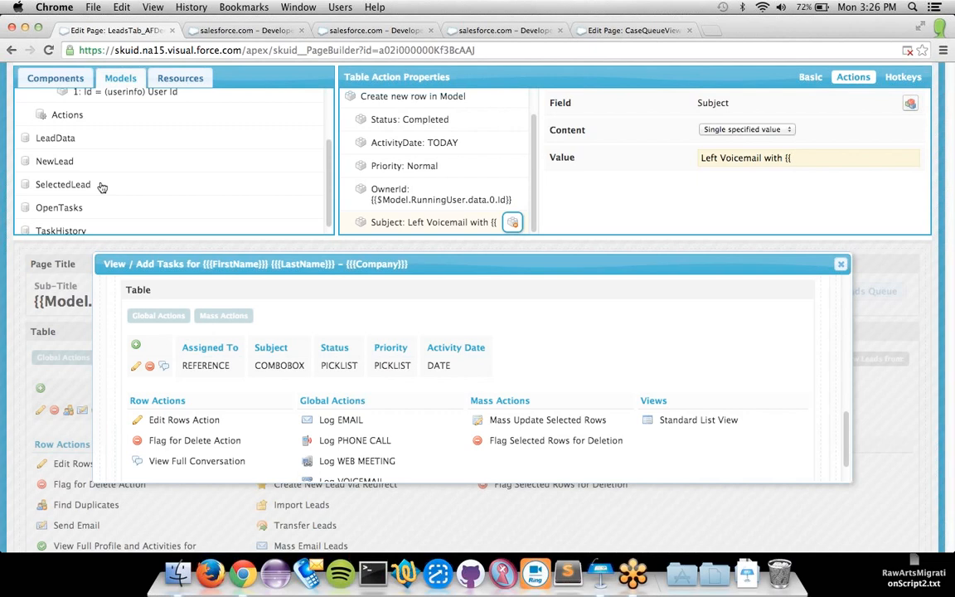
type("$model.SelectedLead.data.0.FirstName}}")
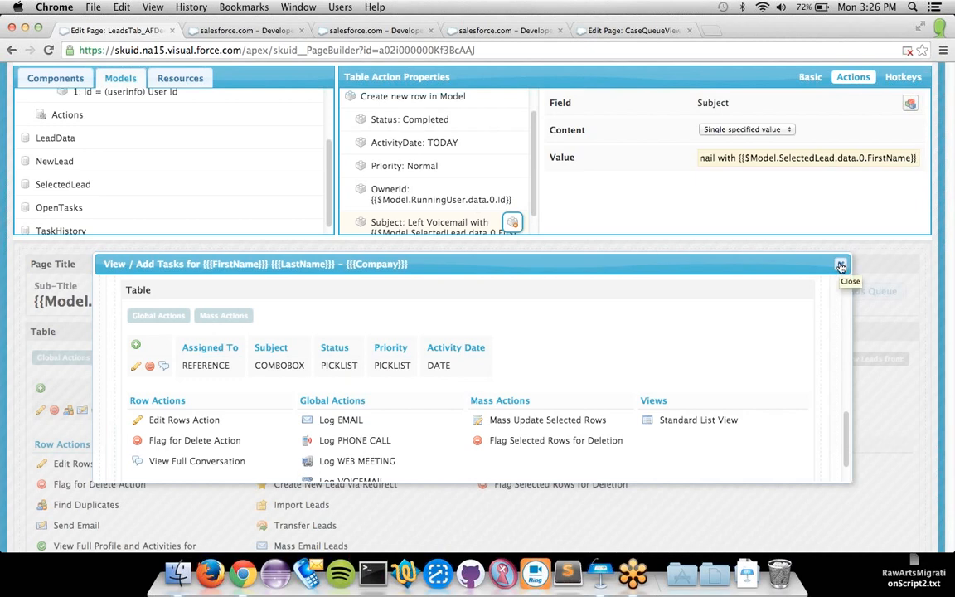
Step: Add a hotkey to the Log VOICEMAIL action that uses F4 without any modifier
left_click(902, 78)
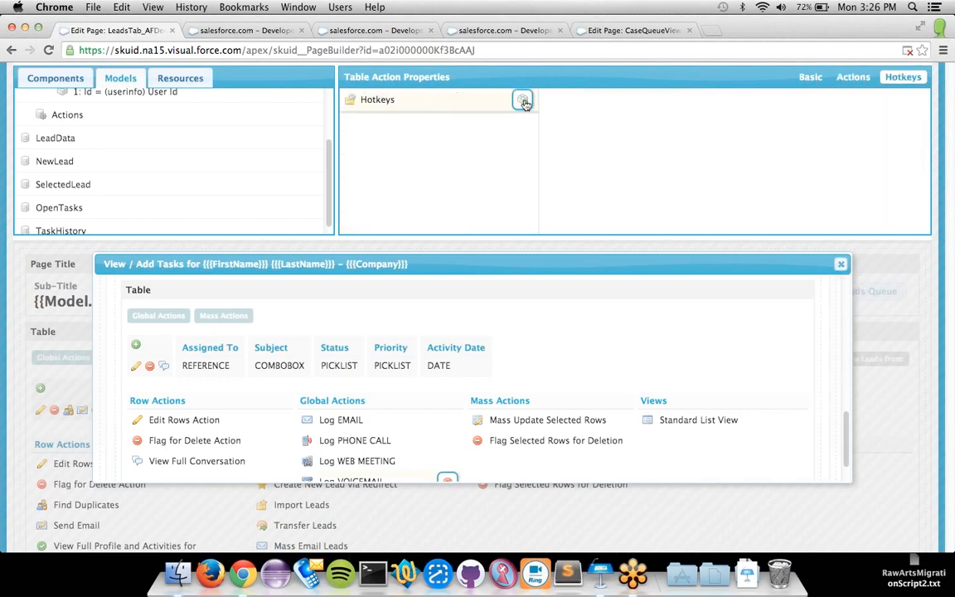
left_click(522, 101)
left_click(434, 126)
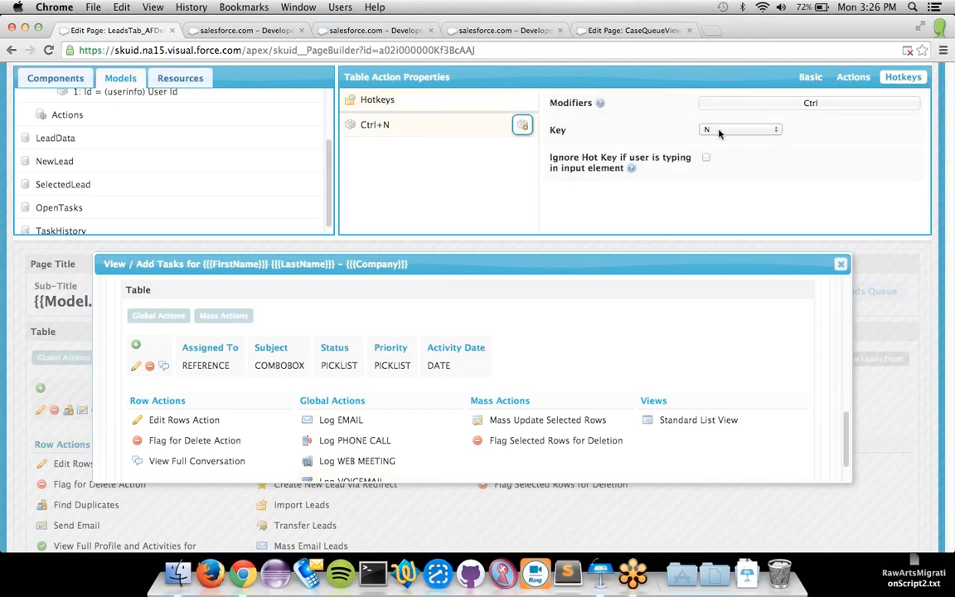
left_click(753, 102)
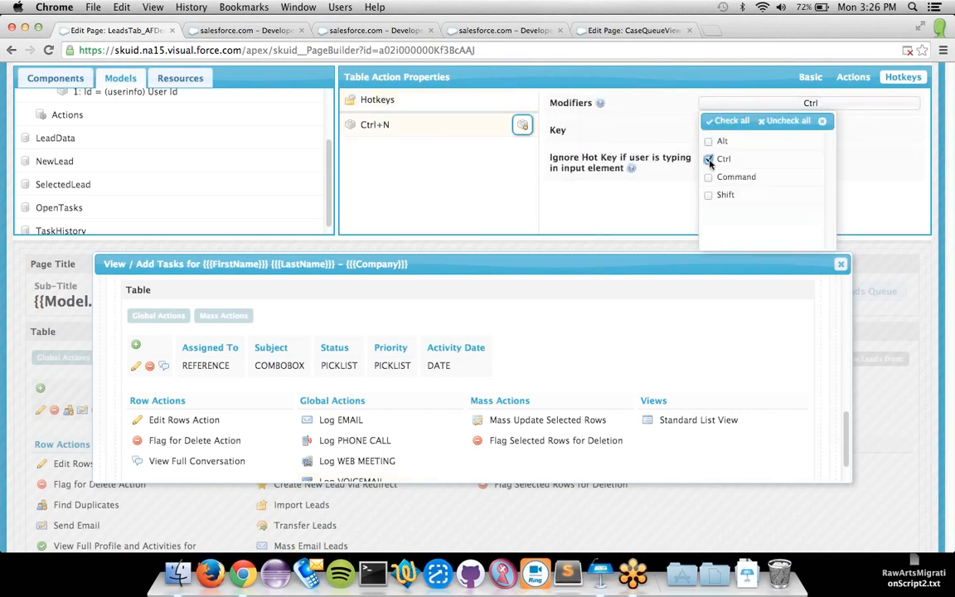
left_click(709, 157)
left_click(741, 130)
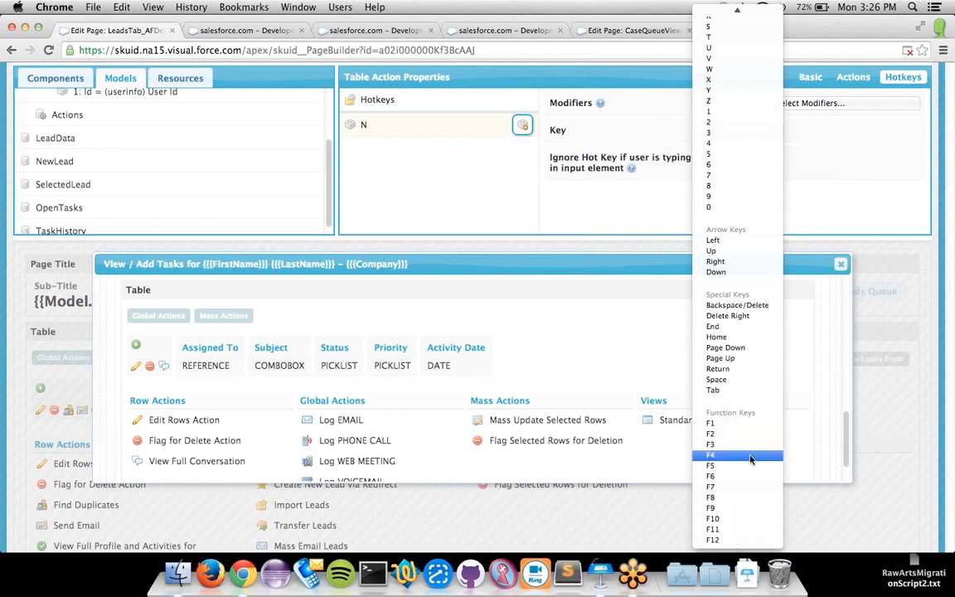
left_click(750, 456)
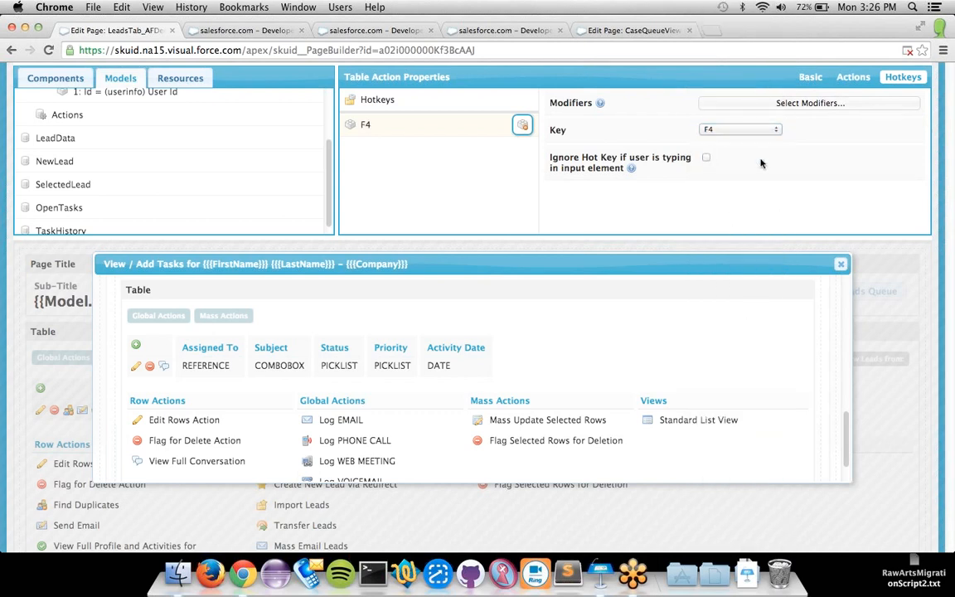
Step: Save the LeadsTab_AFDeepDive page and reload the live Leads page with the changes
scroll(842, 166, "up", 3)
left_click(845, 158)
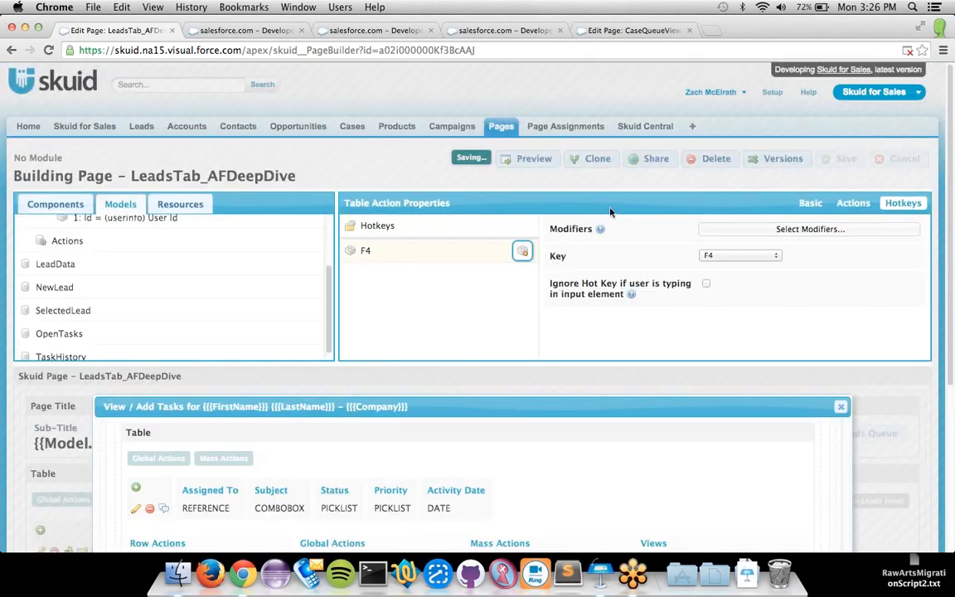
left_click(242, 30)
key("super+r")
key("Return")
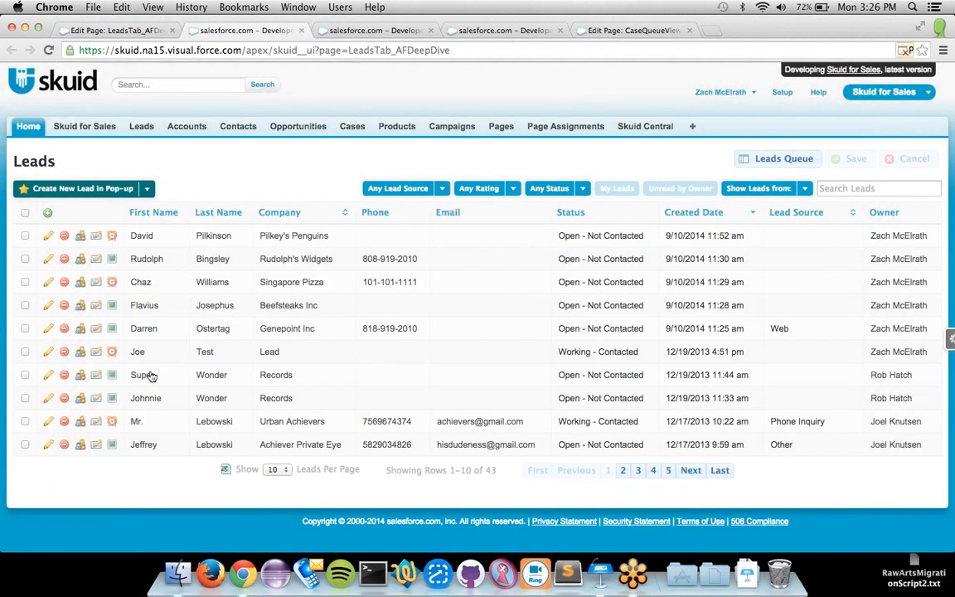
Step: In the seventh lead's View / Add Tasks popup, log a completed voicemail, web meeting, phone call and email
left_click(111, 375)
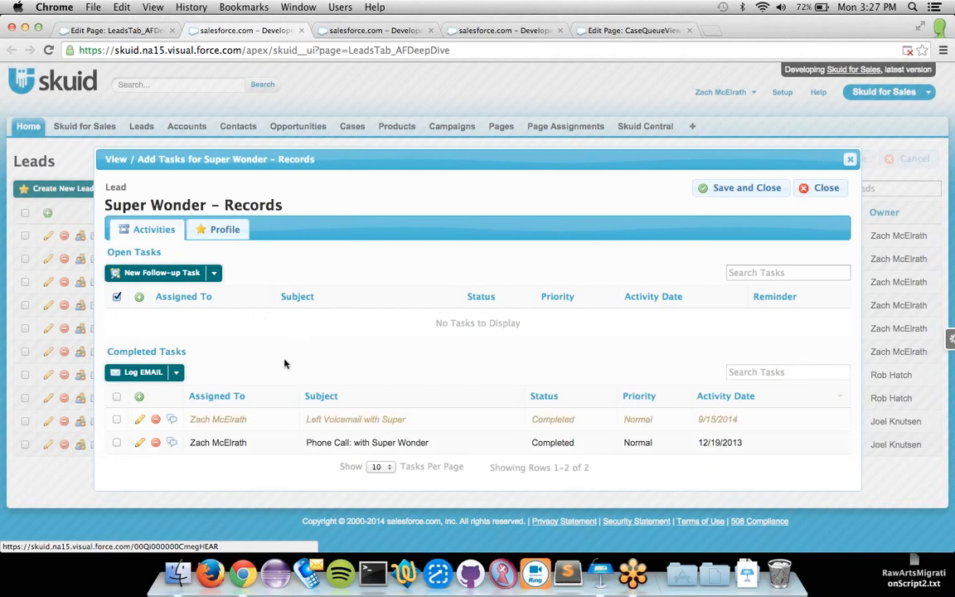
left_click(177, 372)
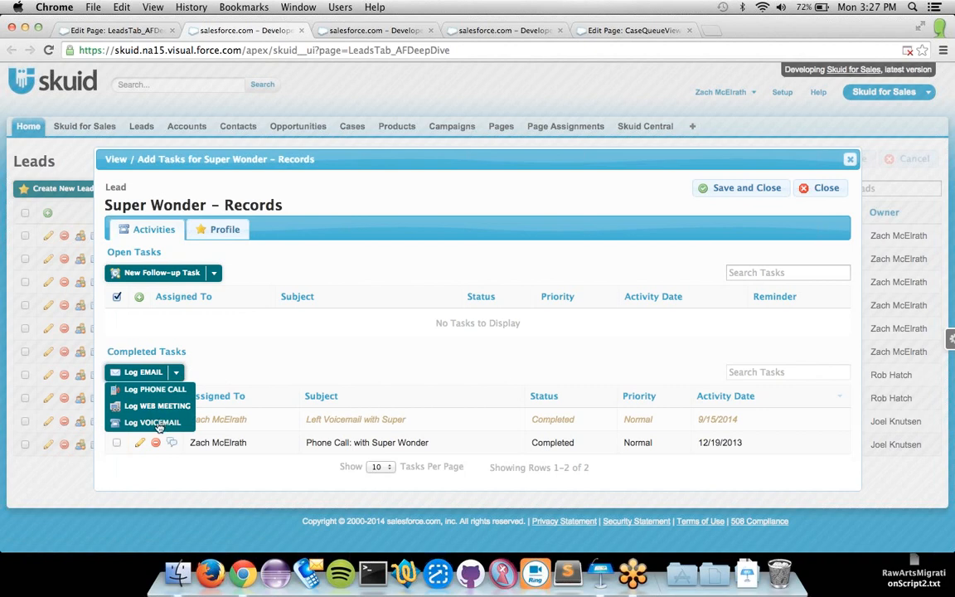
left_click(278, 334)
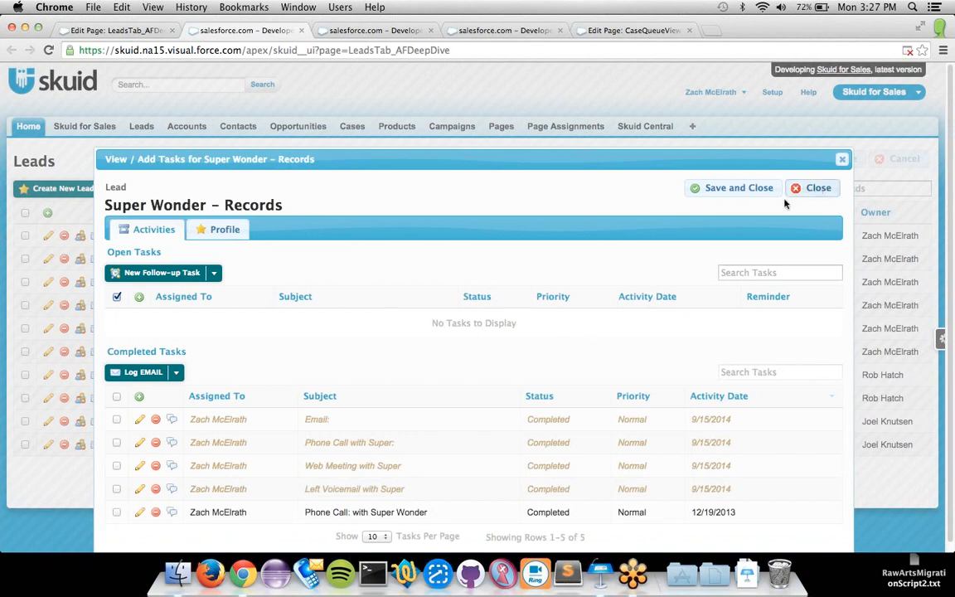
Step: Set the logged email task's subject to "Email: Send latest catalog", save the tasks and reopen the lead's tasks popup
left_click(140, 419)
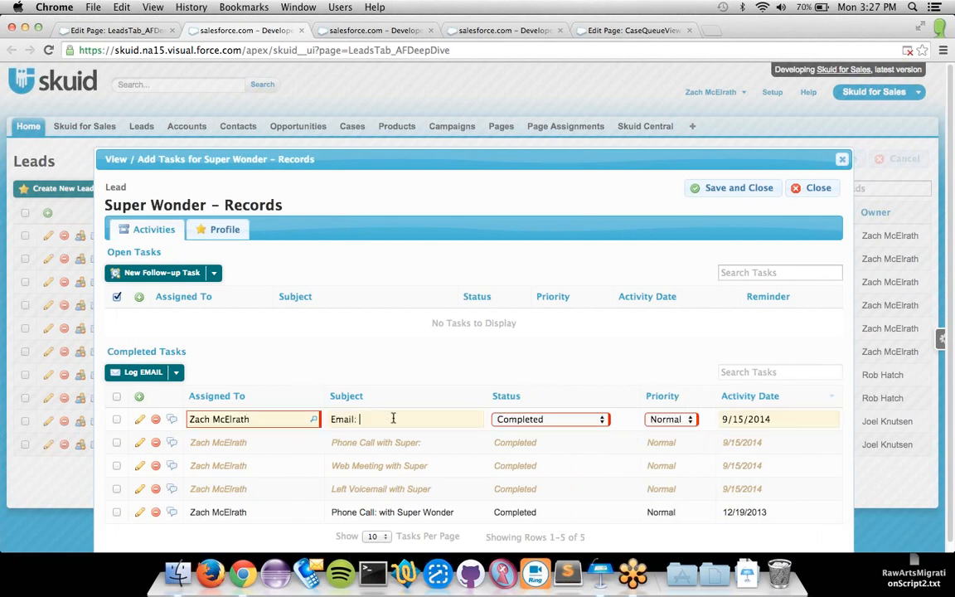
left_click(393, 419)
type("Send latest catalog")
key("super+s")
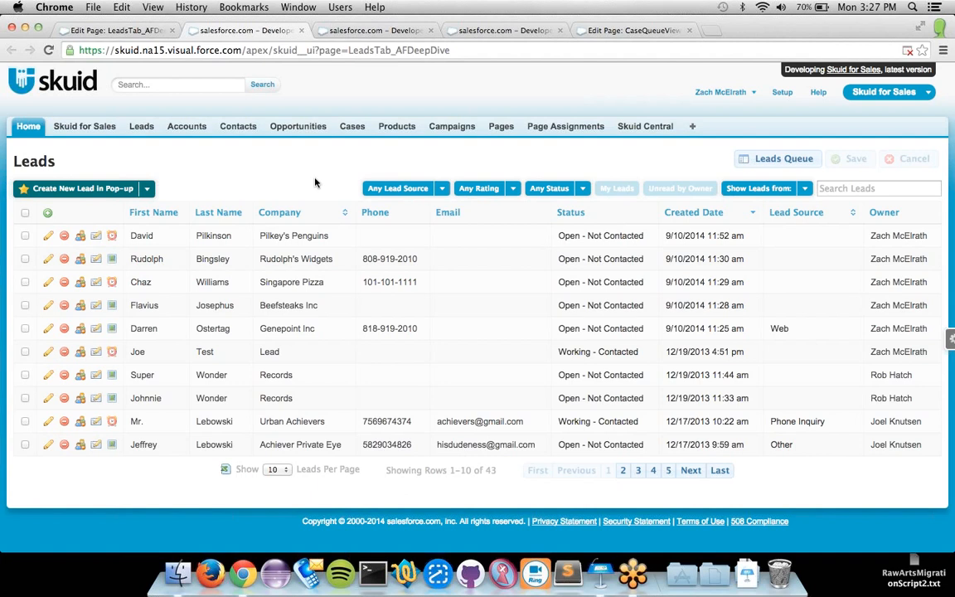
left_click(113, 376)
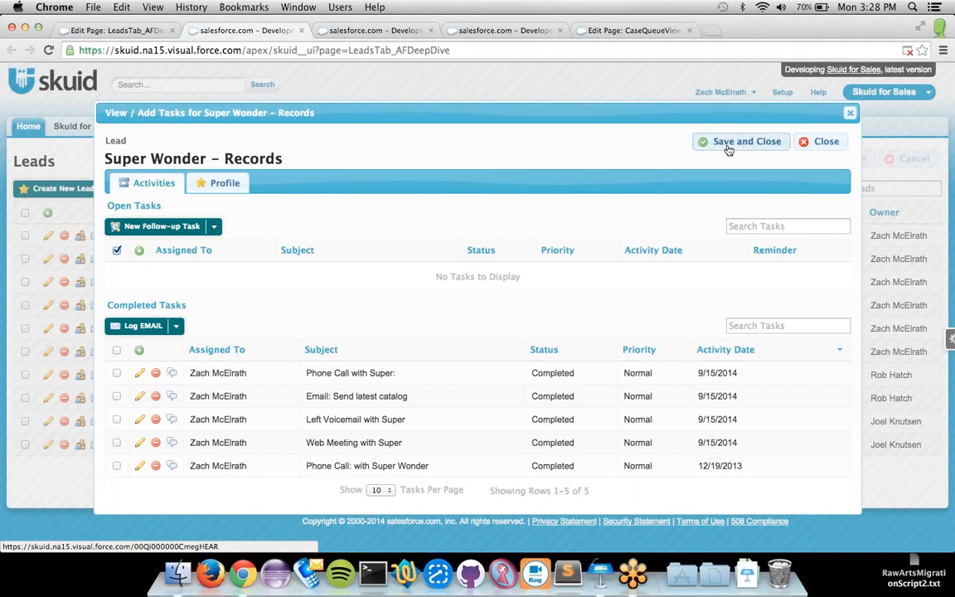
Step: Return to the LeadsTab_AFDeepDive page builder and open the action list of the tasks popup's Save and Close button
left_click(139, 31)
scroll(484, 456, "down", 5)
scroll(485, 456, "up", 4)
scroll(484, 456, "up", 6)
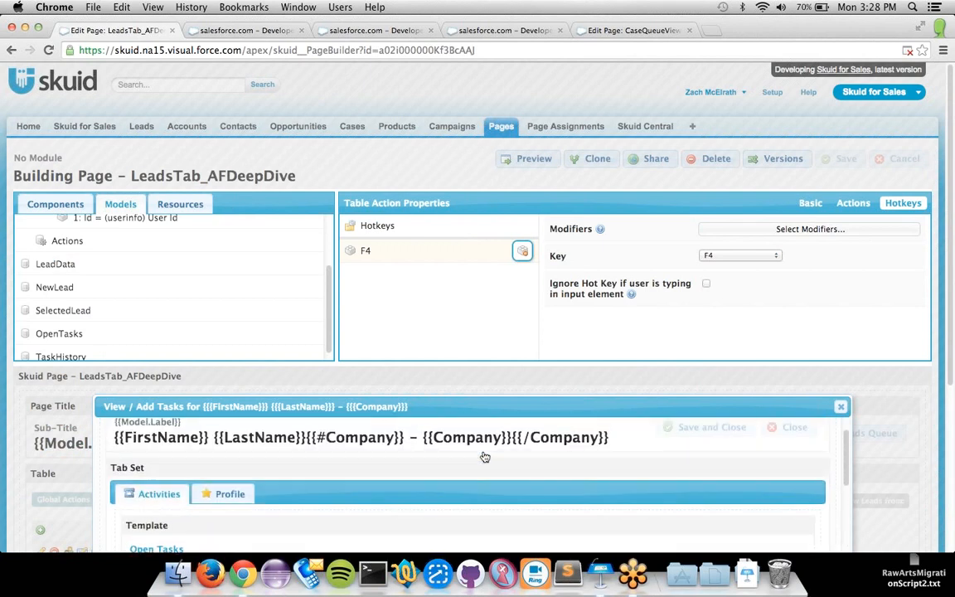
left_click(703, 465)
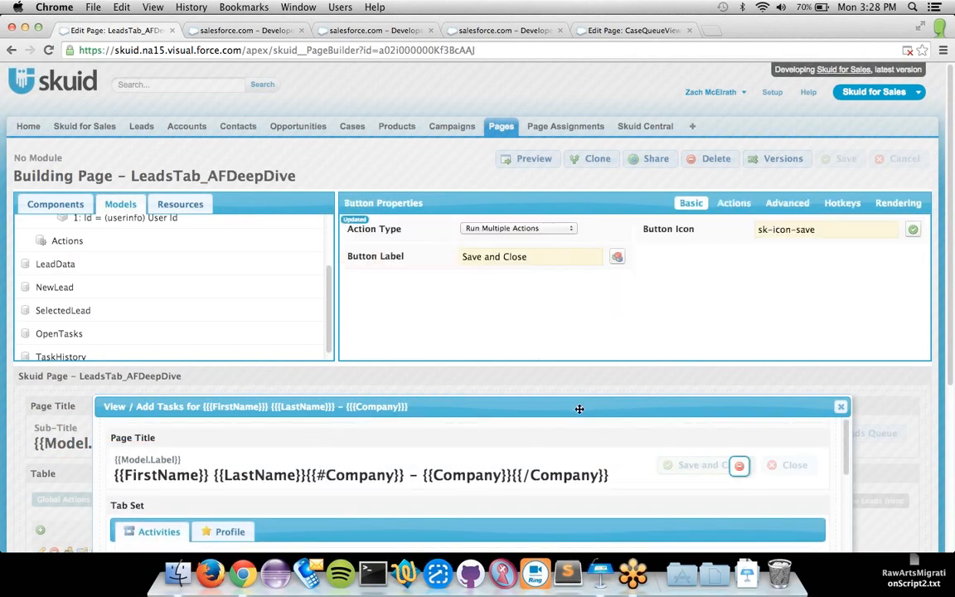
scroll(889, 455, "down", 3)
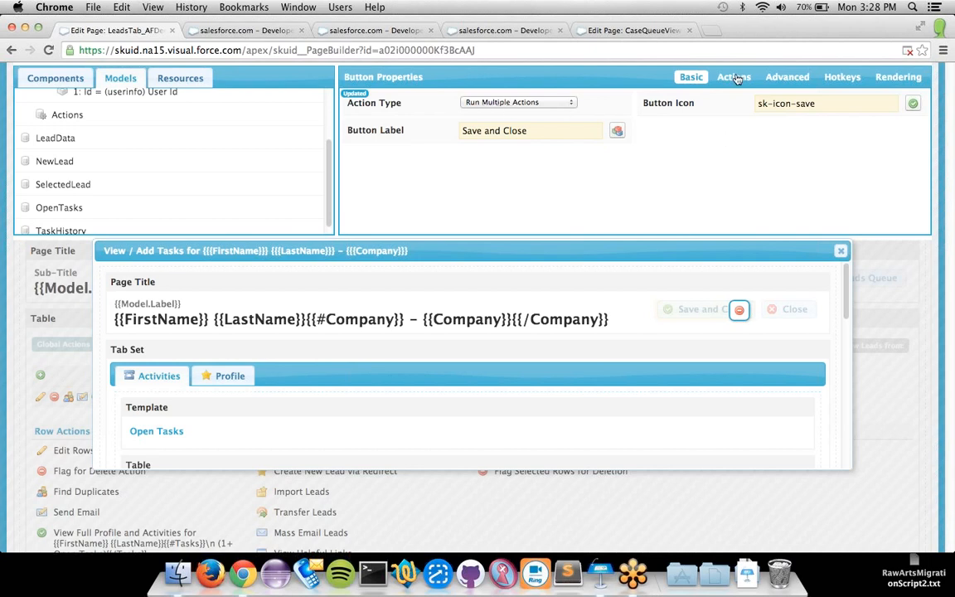
left_click(735, 77)
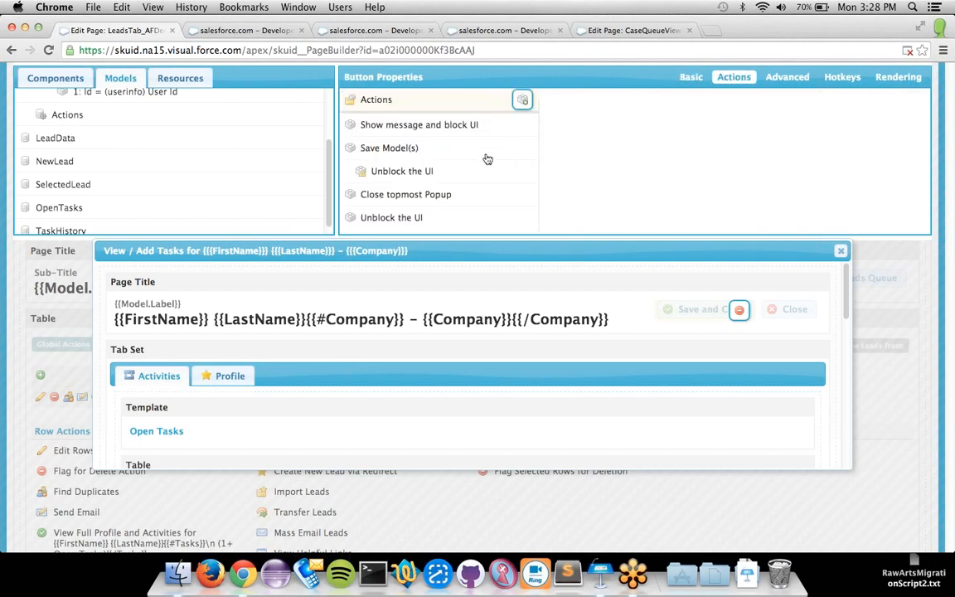
Step: Review the Save and Close button's blocking message action and the models selected in its Save Model(s) action
left_click(448, 126)
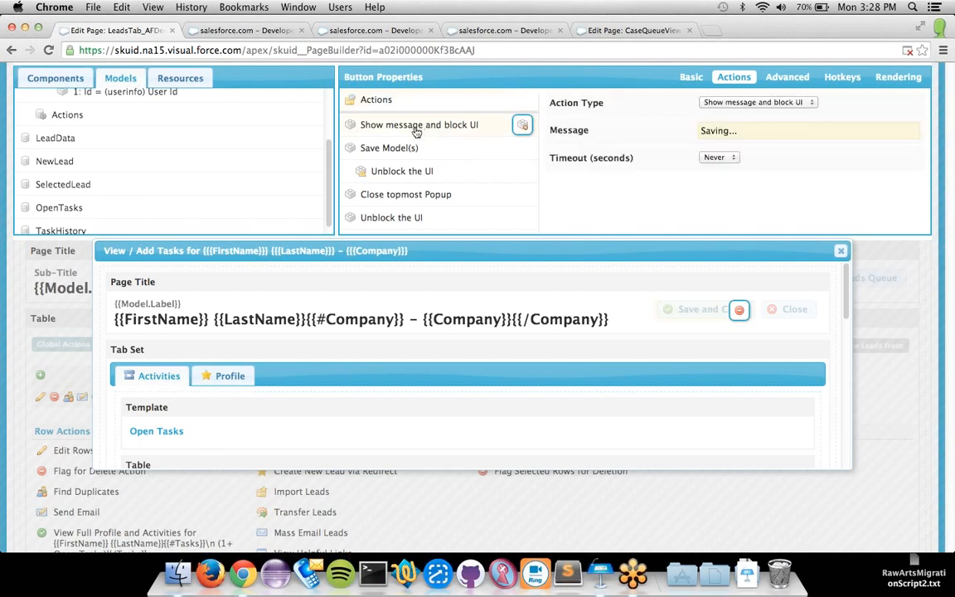
left_click_drag(762, 133, 693, 132)
left_click(665, 138)
left_click(438, 151)
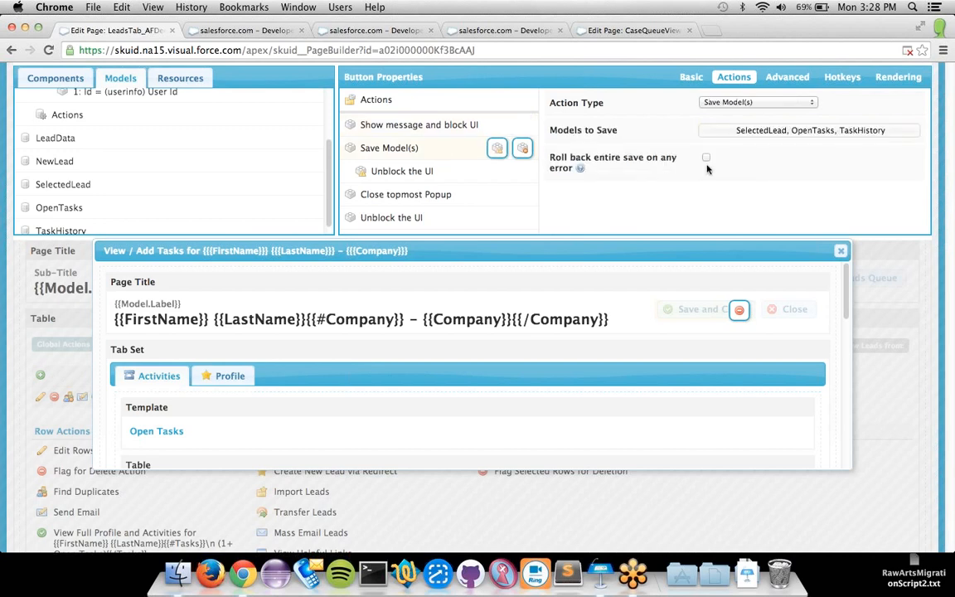
left_click(768, 131)
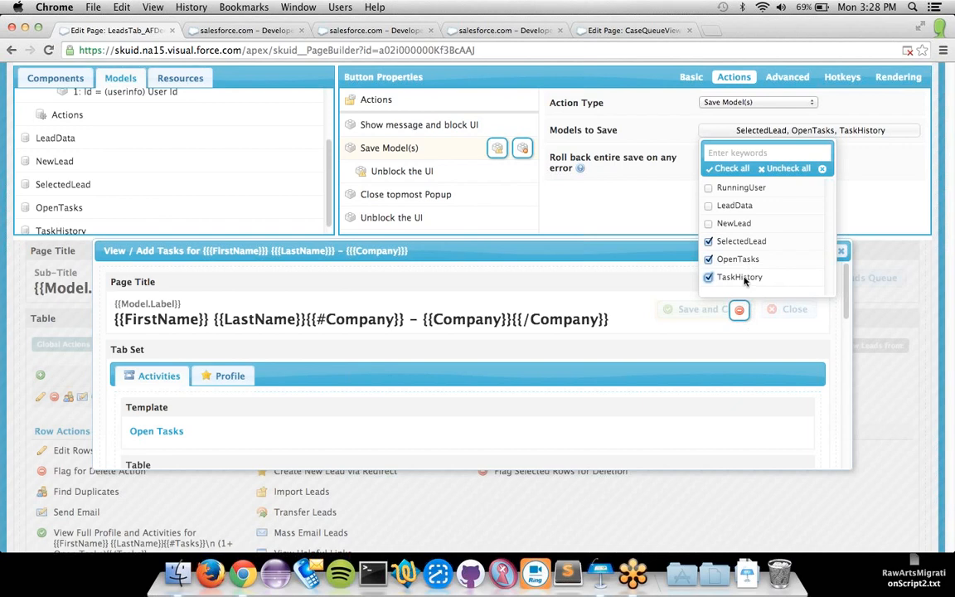
left_click(677, 198)
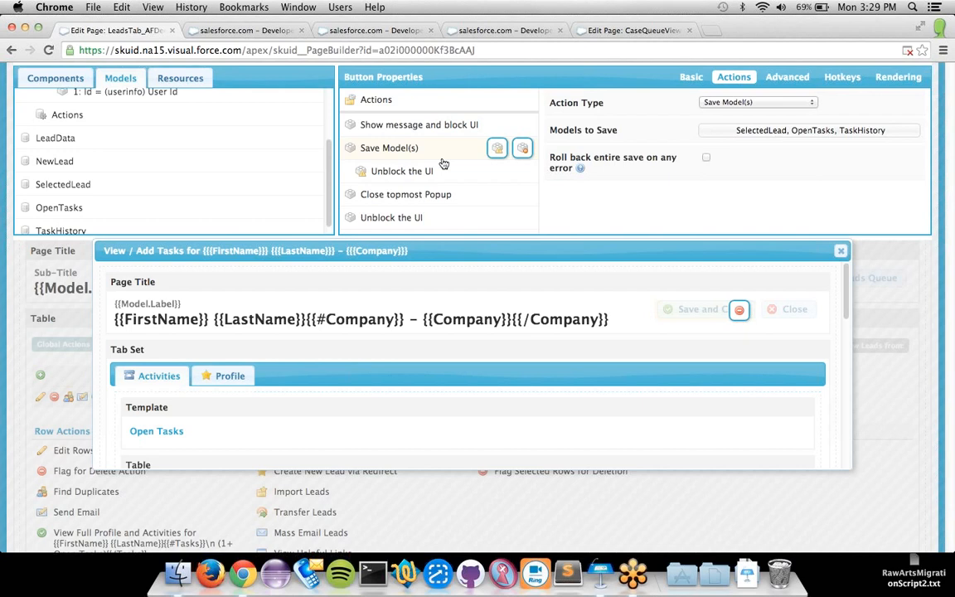
Step: Examine the Save and Close button's on-error UI unblock, Close topmost Popup and final Unblock the UI actions, plus its hotkeys
left_click(414, 170)
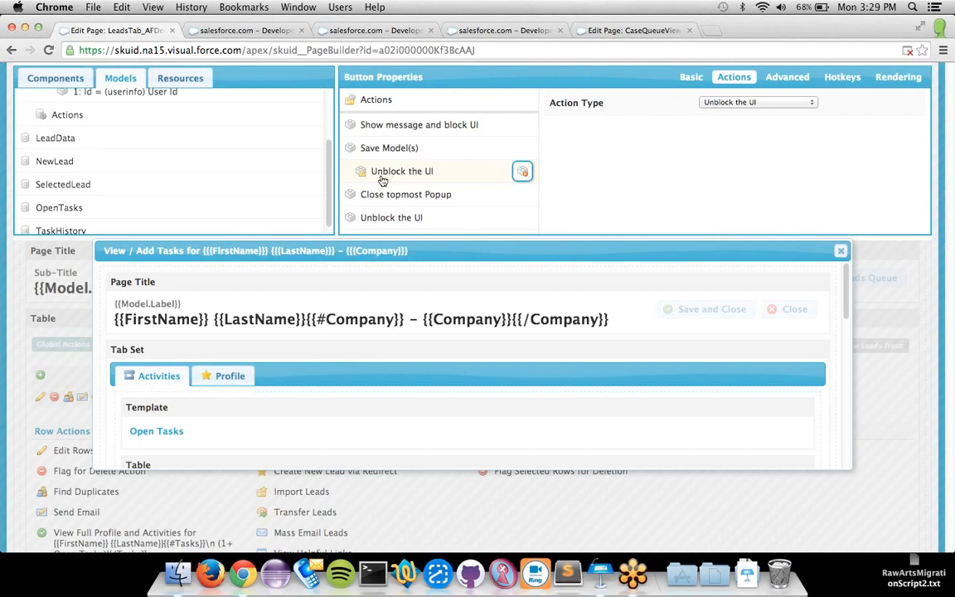
scroll(431, 199, "down", 1)
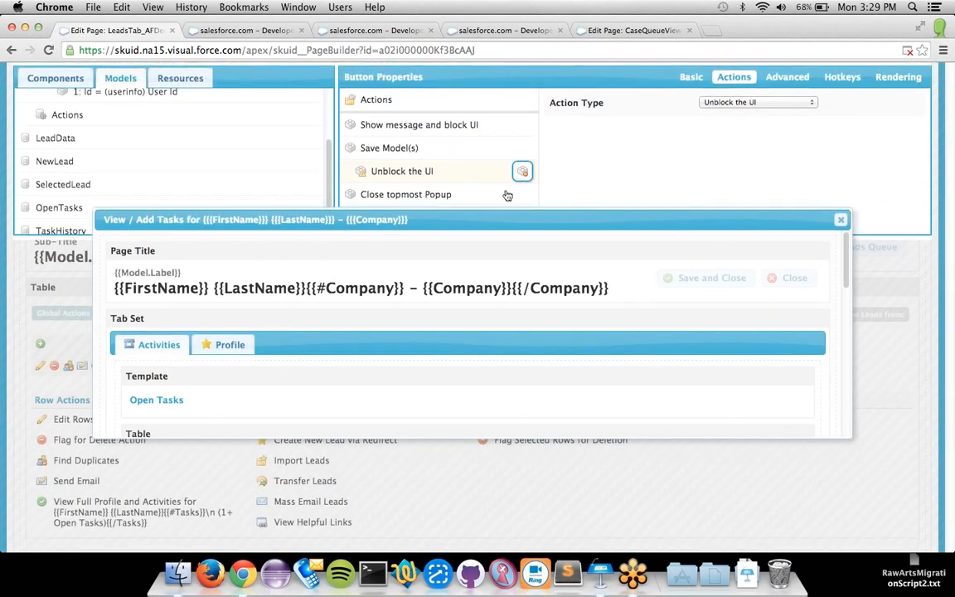
scroll(579, 185, "up", 5)
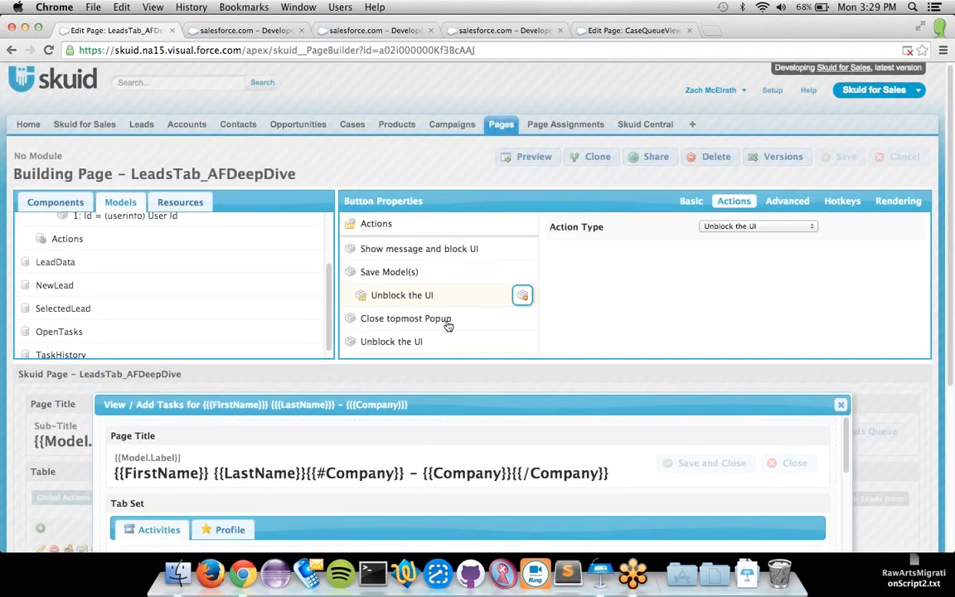
left_click(442, 323)
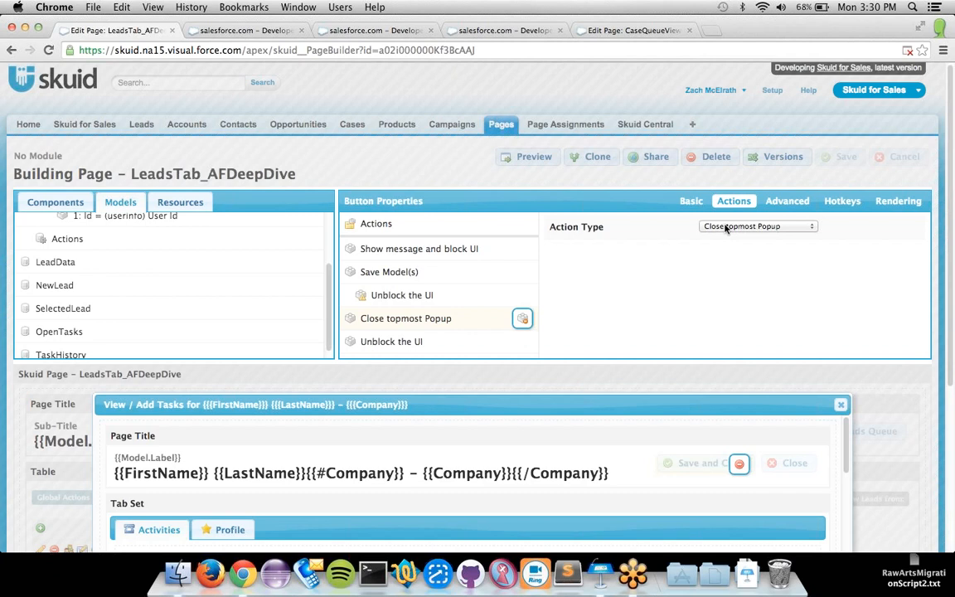
left_click(437, 342)
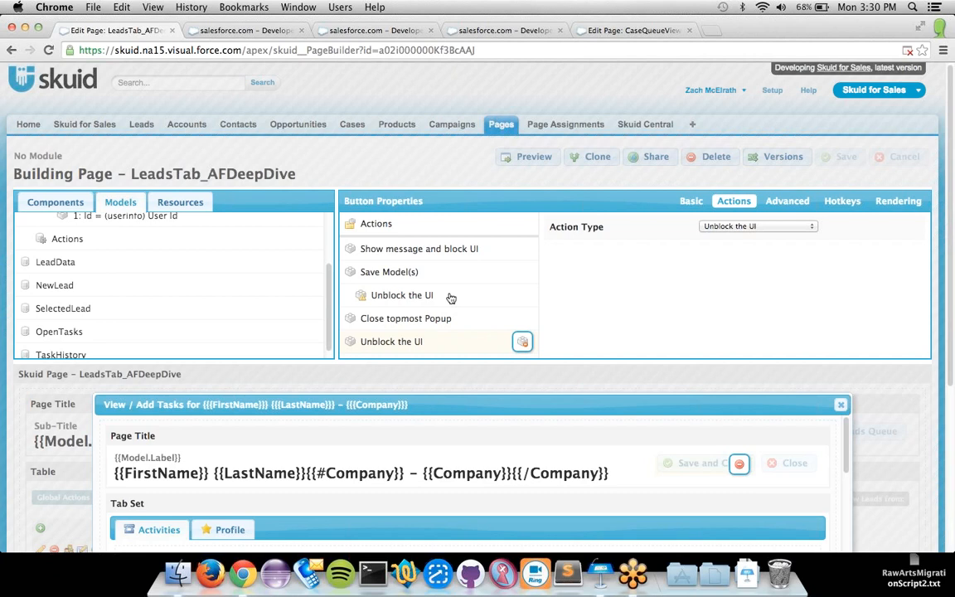
left_click(839, 201)
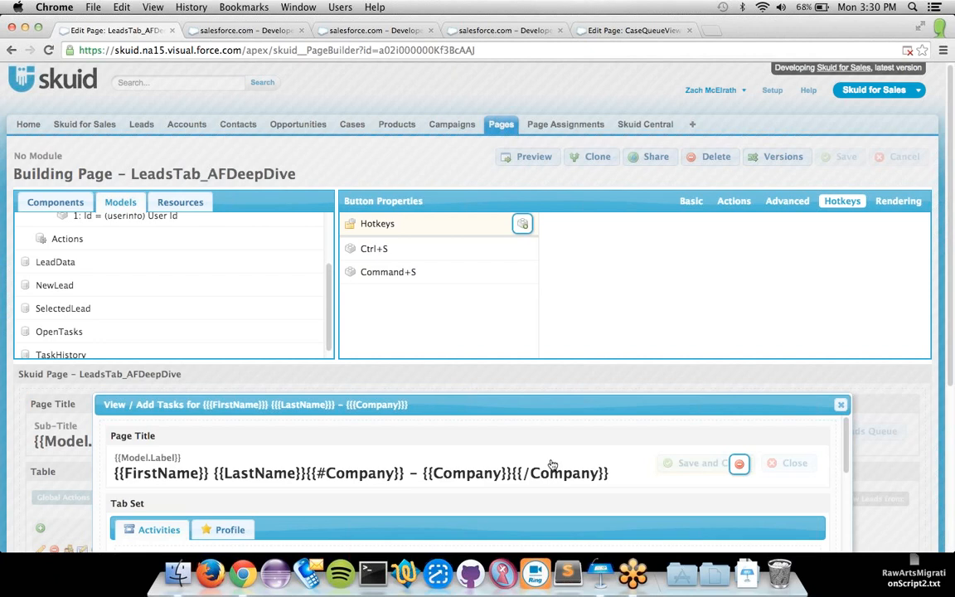
Step: Open the action list of the Mark Completed mass action in the popup's OpenTasks table
scroll(437, 455, "down", 4)
scroll(441, 457, "down", 2)
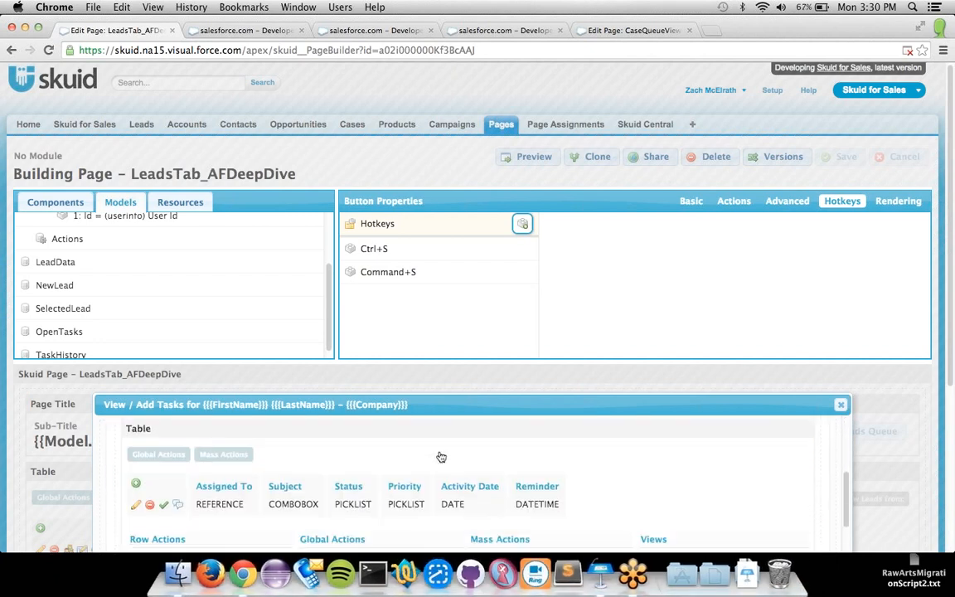
left_click(432, 451)
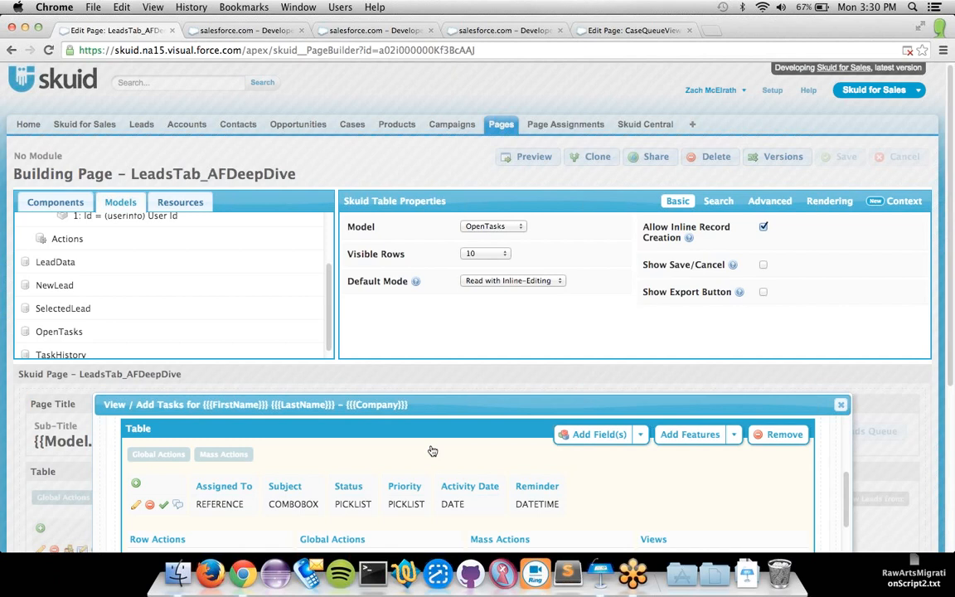
scroll(432, 451, "down", 3)
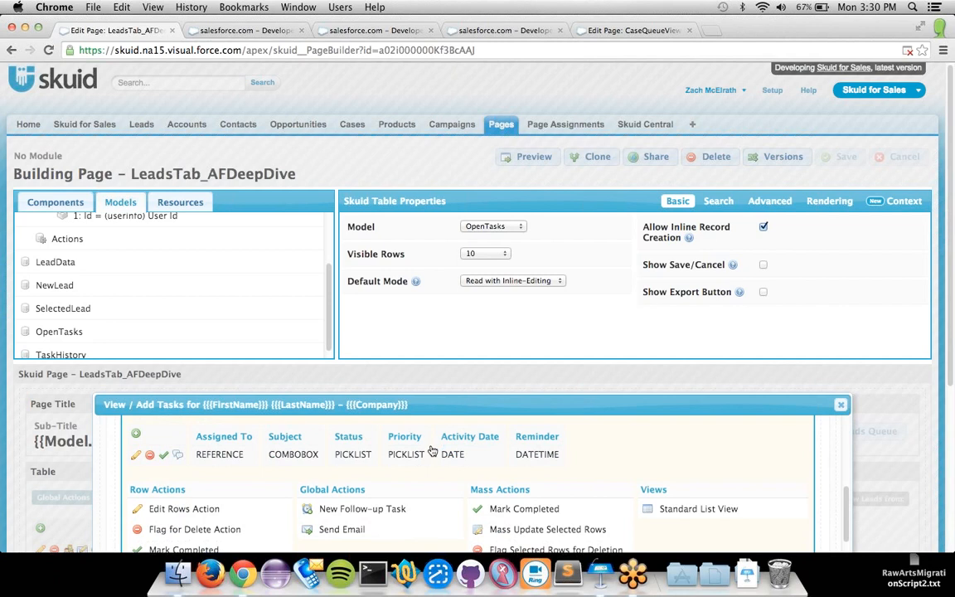
scroll(432, 451, "down", 1)
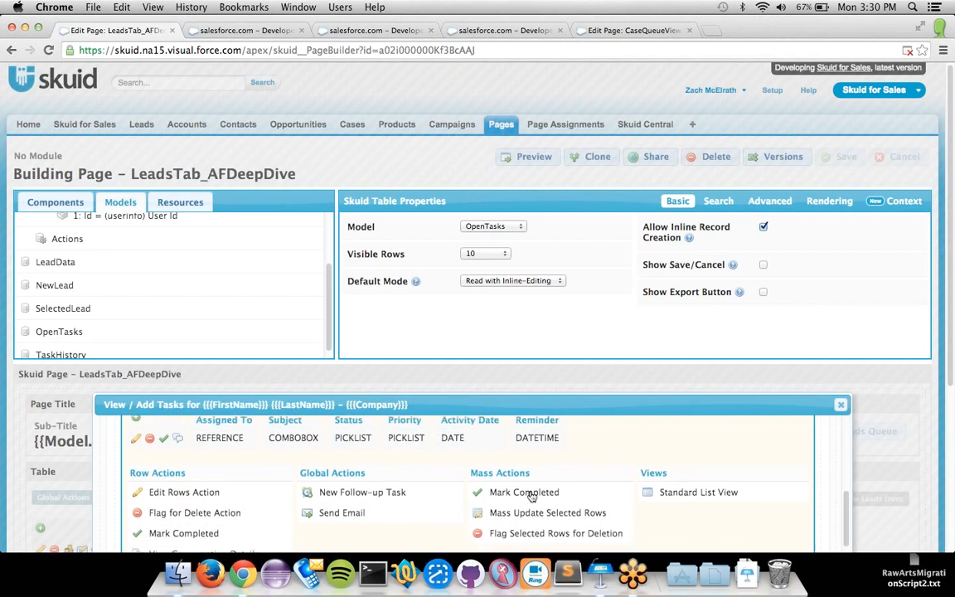
left_click(529, 493)
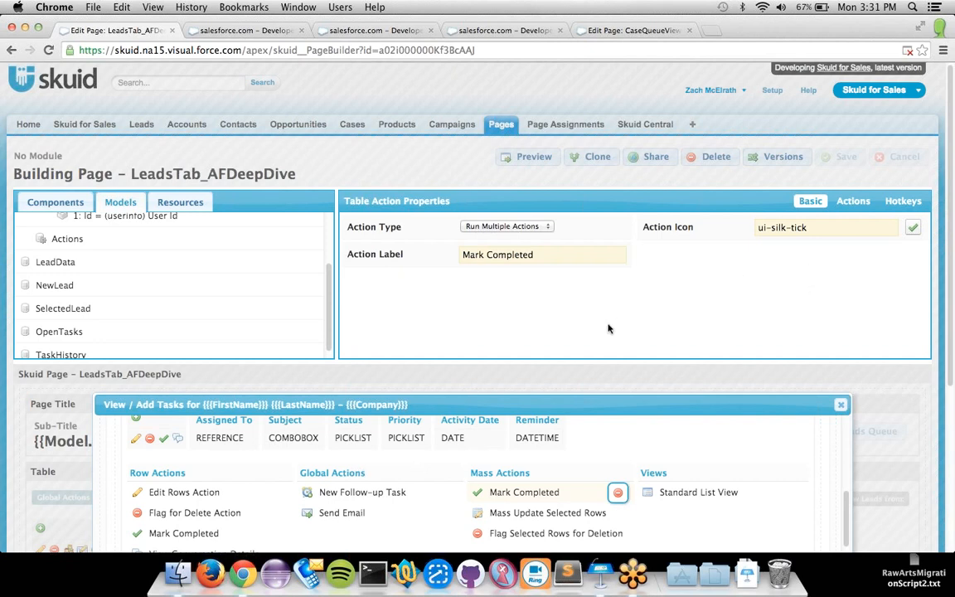
left_click(851, 203)
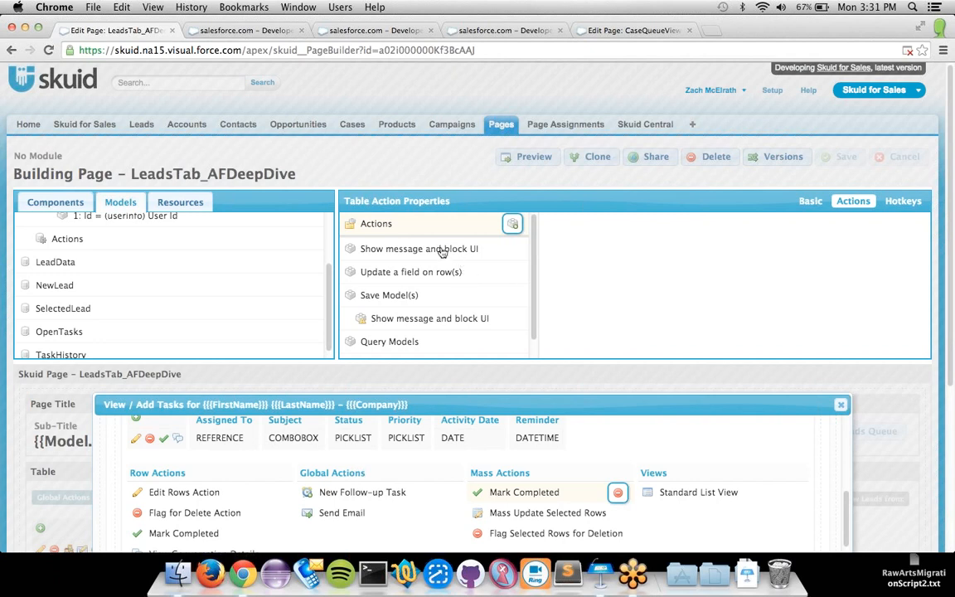
Step: Review Mark Completed's blocking message and the settings of its Update a field on row(s) action
left_click(412, 252)
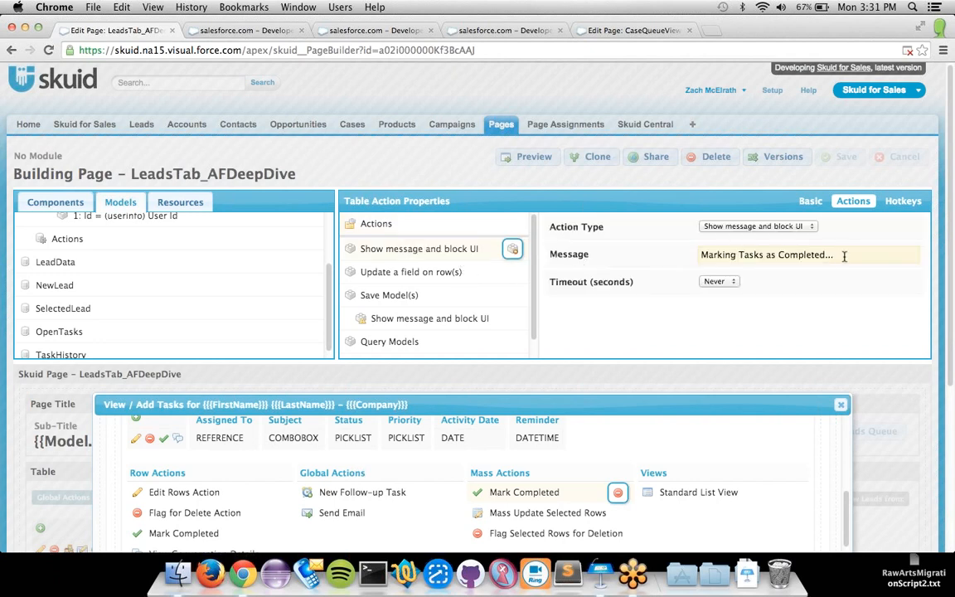
left_click_drag(839, 255, 686, 249)
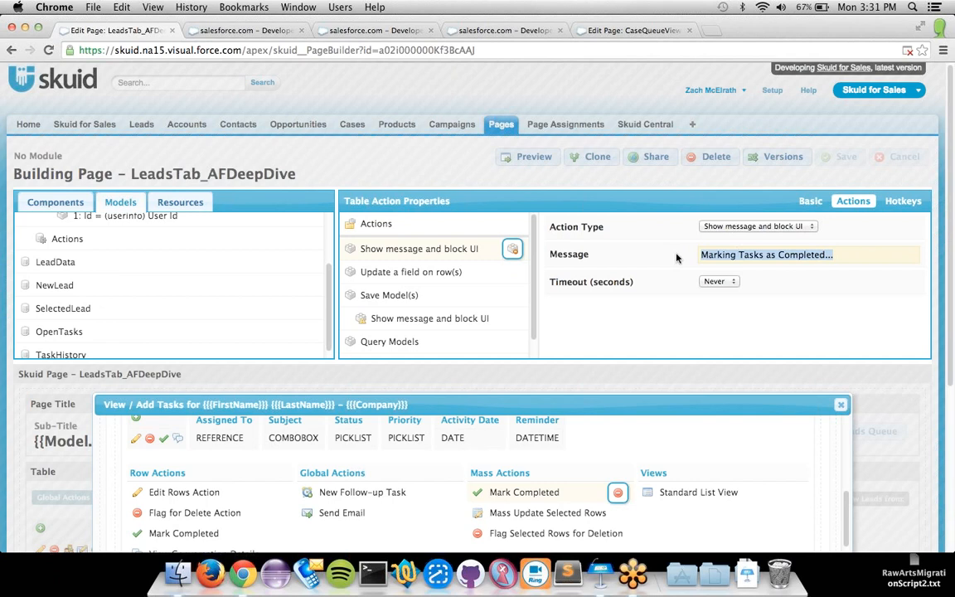
left_click(425, 275)
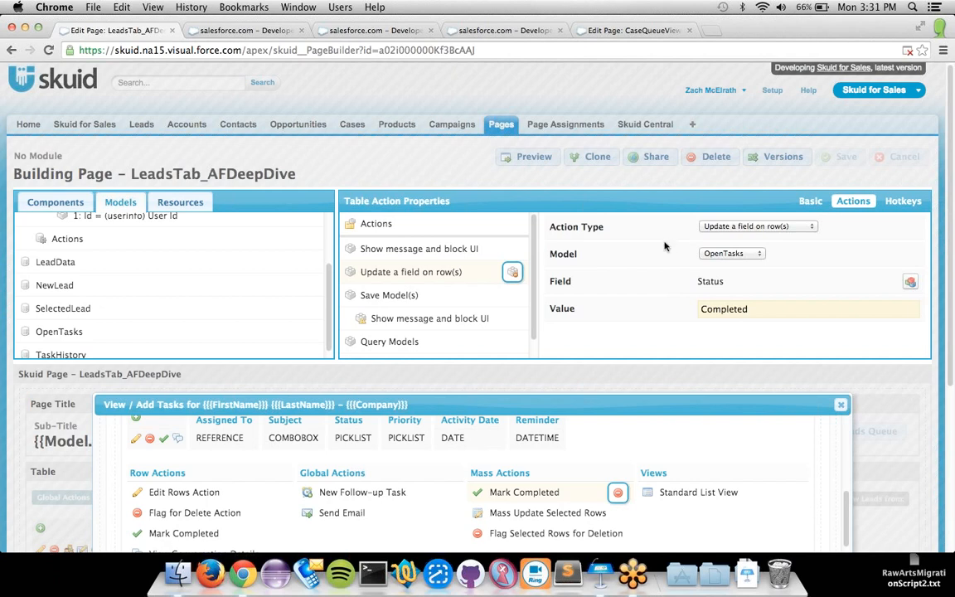
Step: Add a second Update a field on row(s) action for the OpenTasks model to Mark Completed, placed before Save Model(s)
left_click(467, 232)
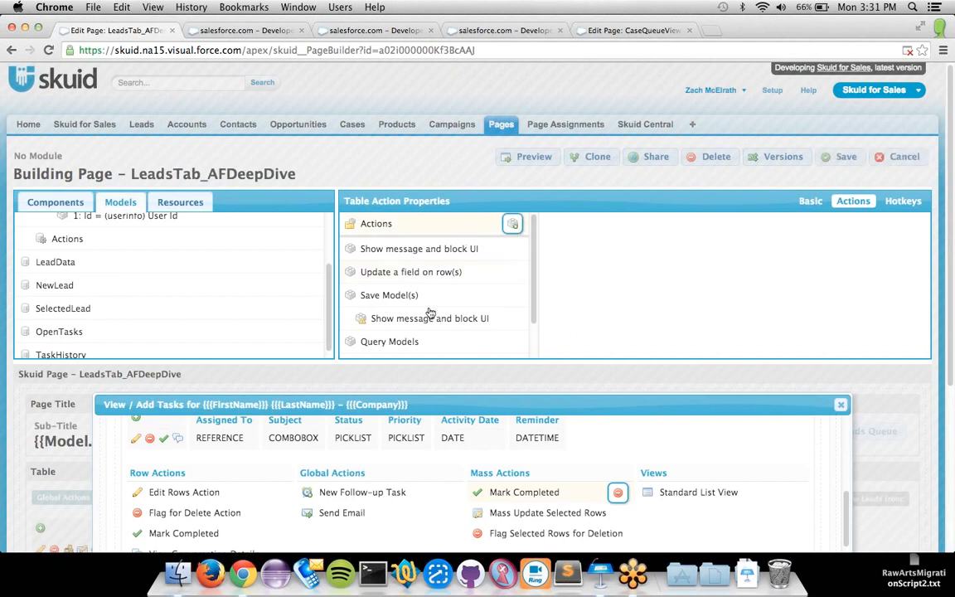
scroll(420, 324, "down", 1)
scroll(464, 298, "up", 1)
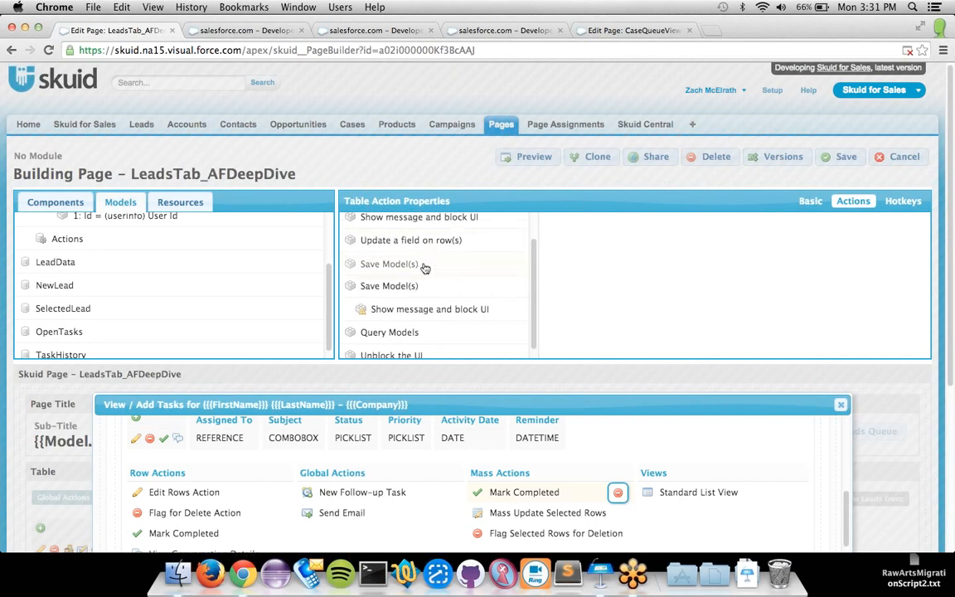
left_click(488, 266)
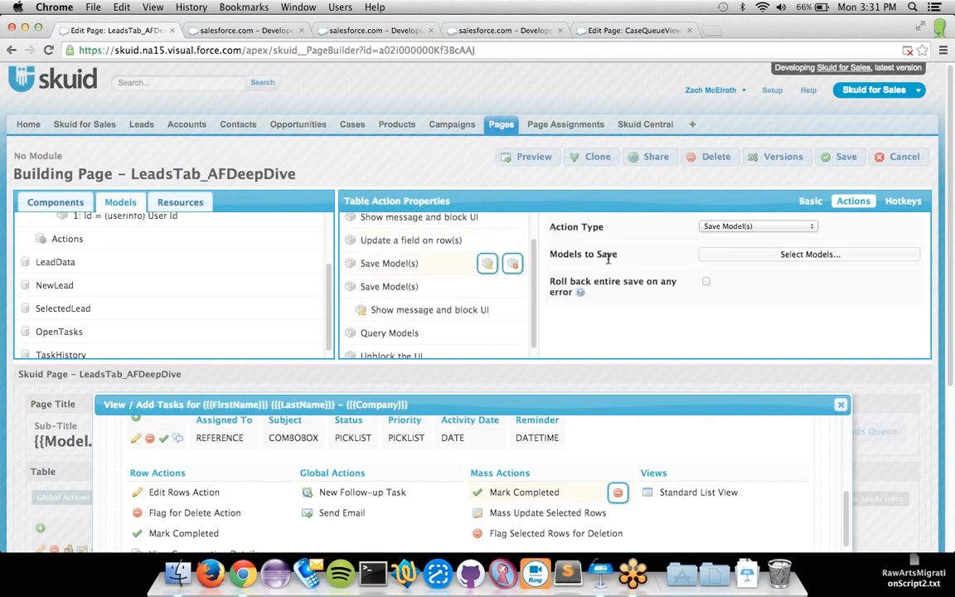
left_click(731, 227)
left_click(748, 204)
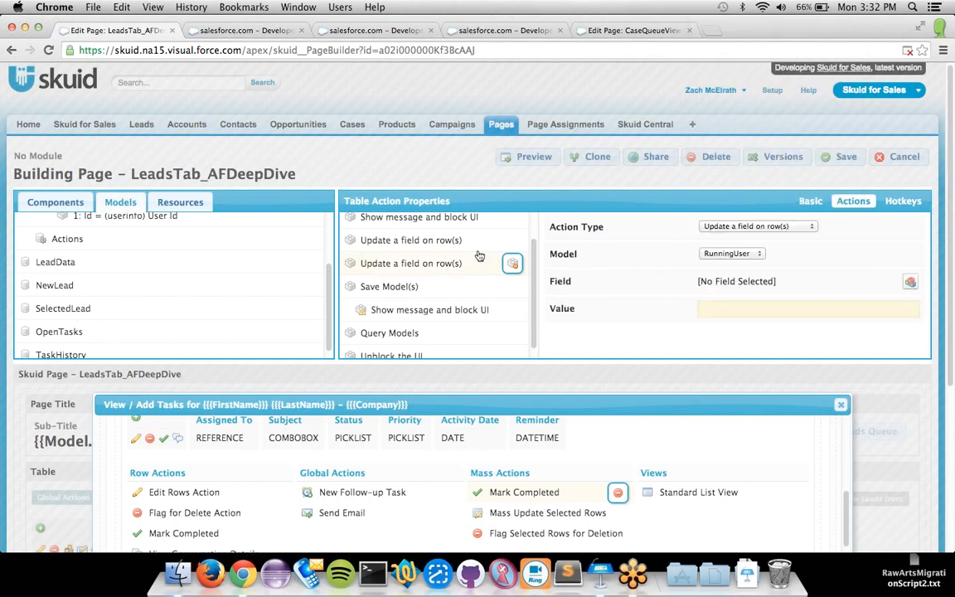
left_click(750, 253)
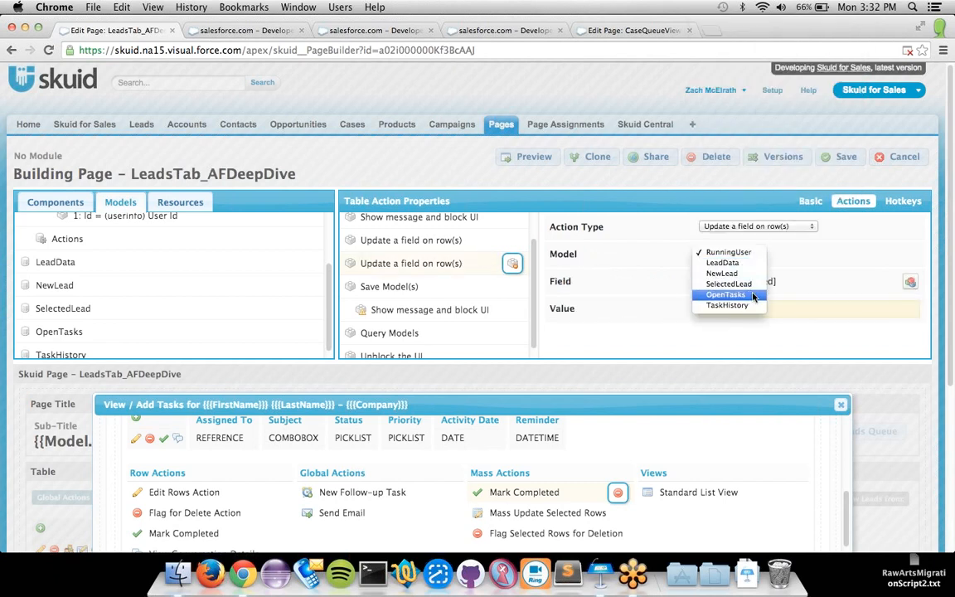
left_click(752, 295)
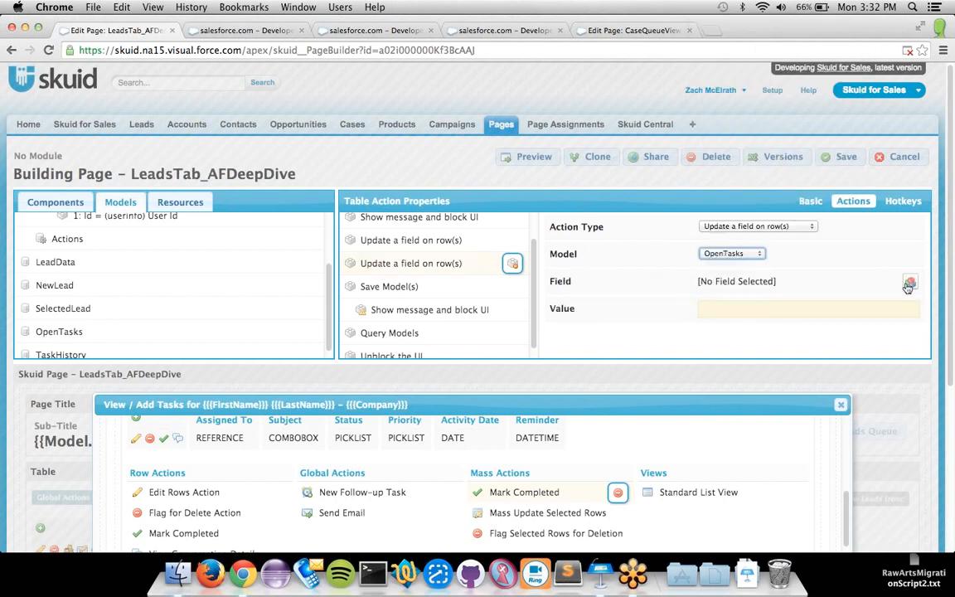
Step: Set the added action to update ActivityDate to Today, and remove that action from Mark Completed
left_click(909, 283)
type("Activity")
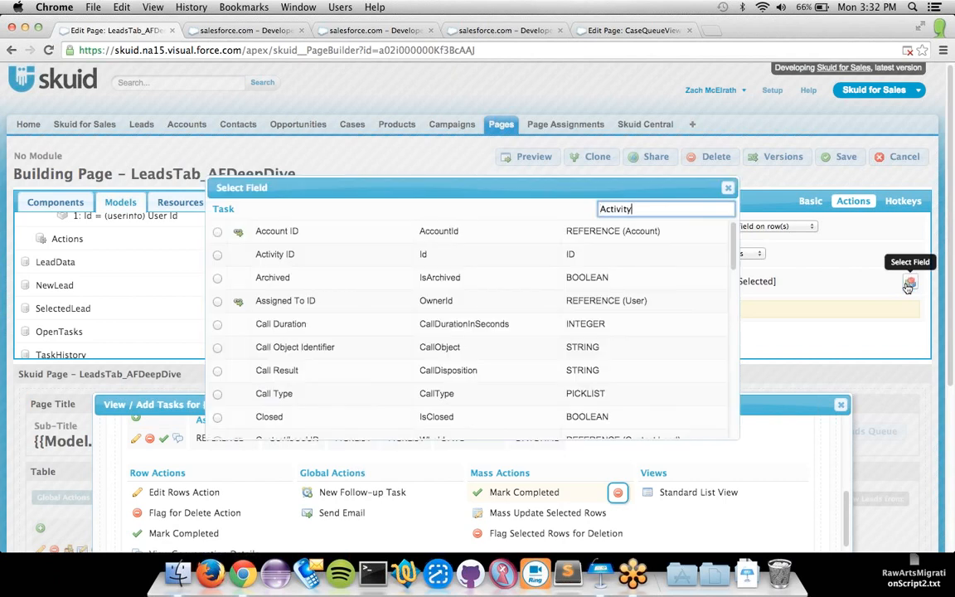
left_click(218, 255)
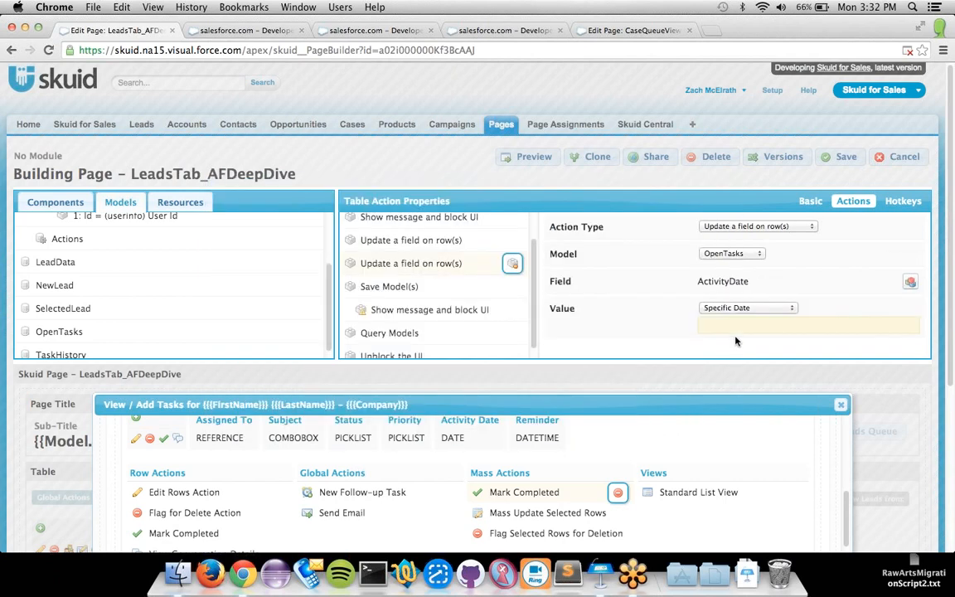
left_click(730, 309)
left_click(733, 328)
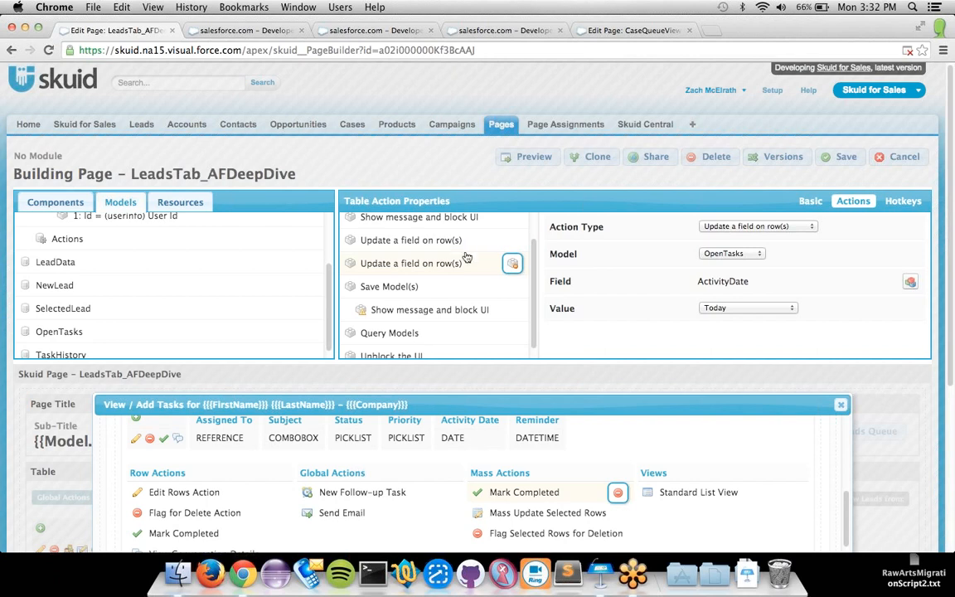
scroll(418, 232, "up", 1)
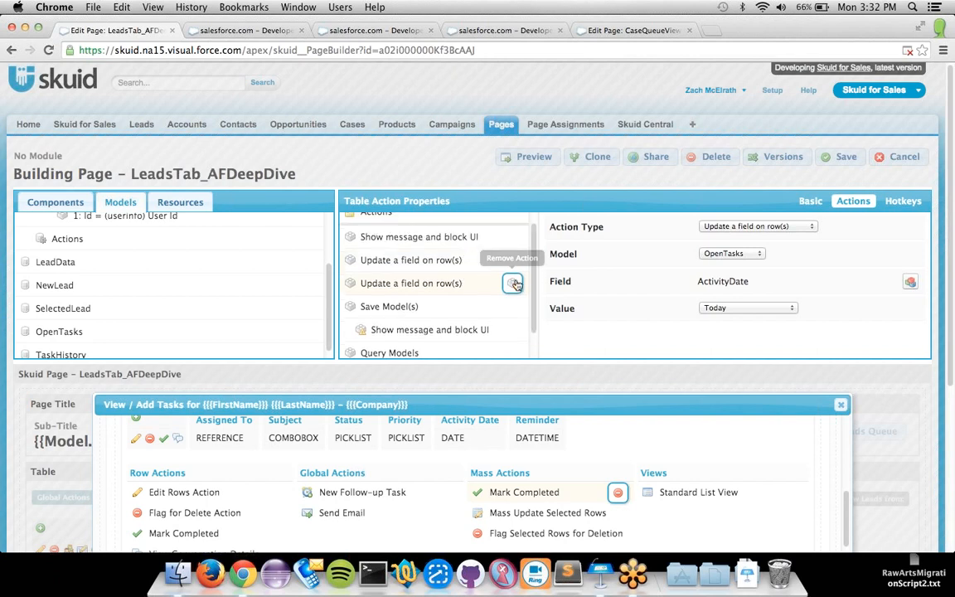
left_click(512, 283)
Step: Review the models handled by Mark Completed's Save Model(s) and Query Models actions
left_click(440, 286)
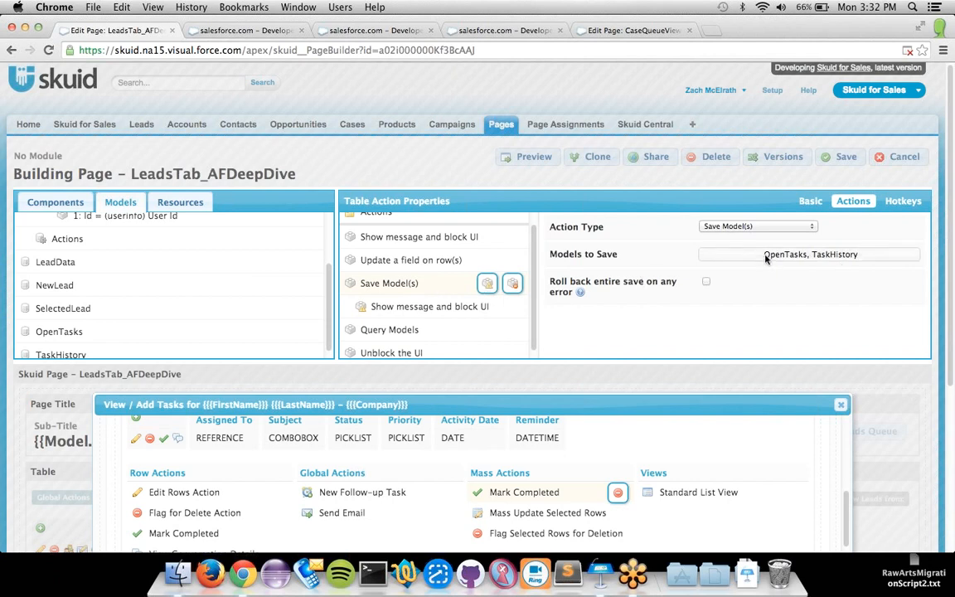
scroll(444, 298, "down", 2)
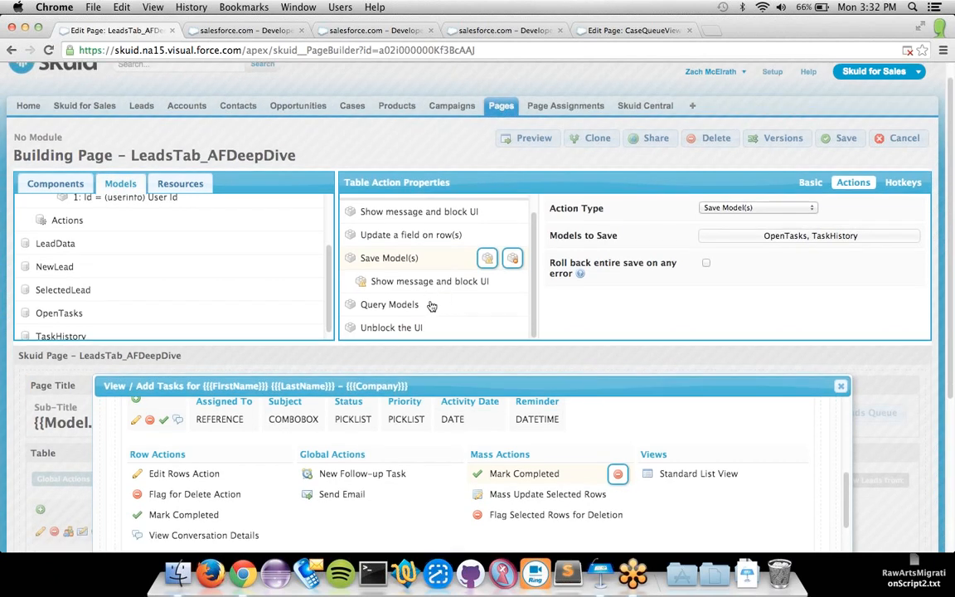
left_click(432, 306)
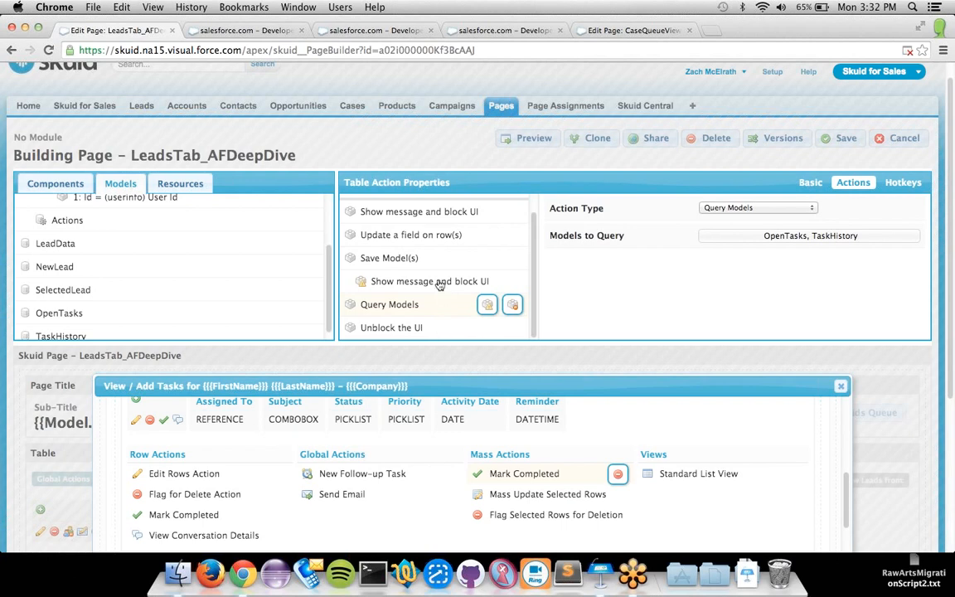
scroll(439, 270, "up", 1)
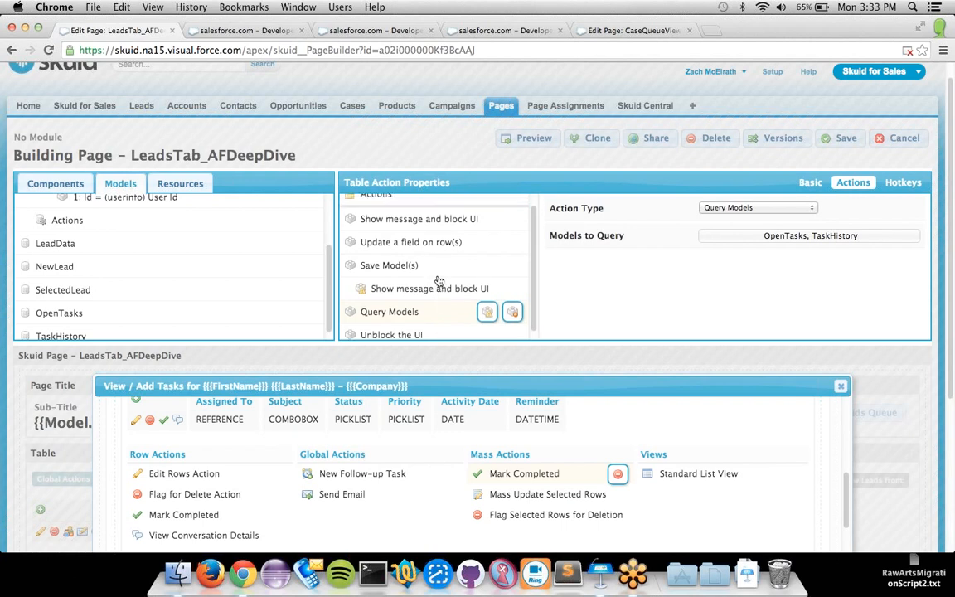
scroll(439, 282, "up", 1)
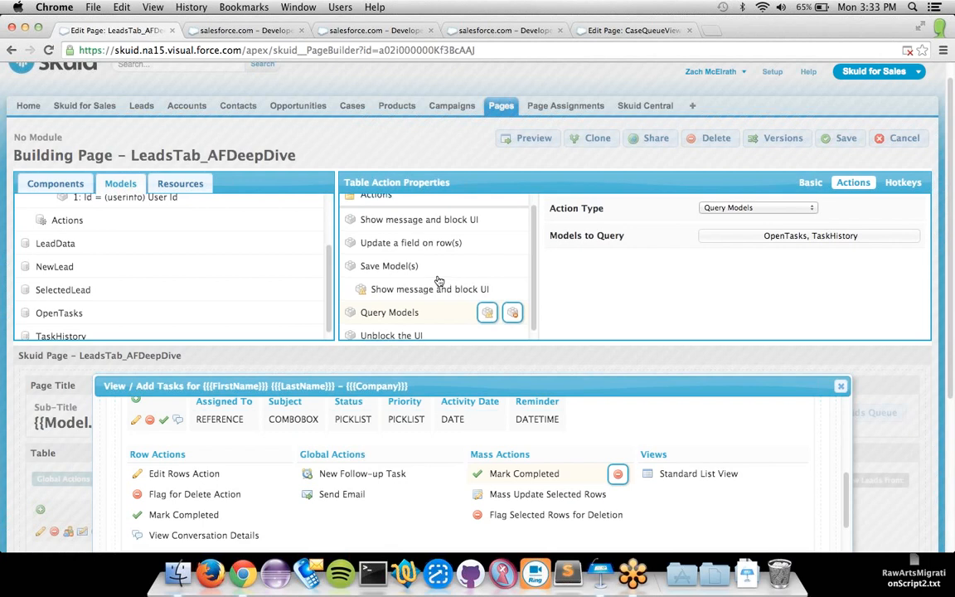
scroll(439, 282, "down", 2)
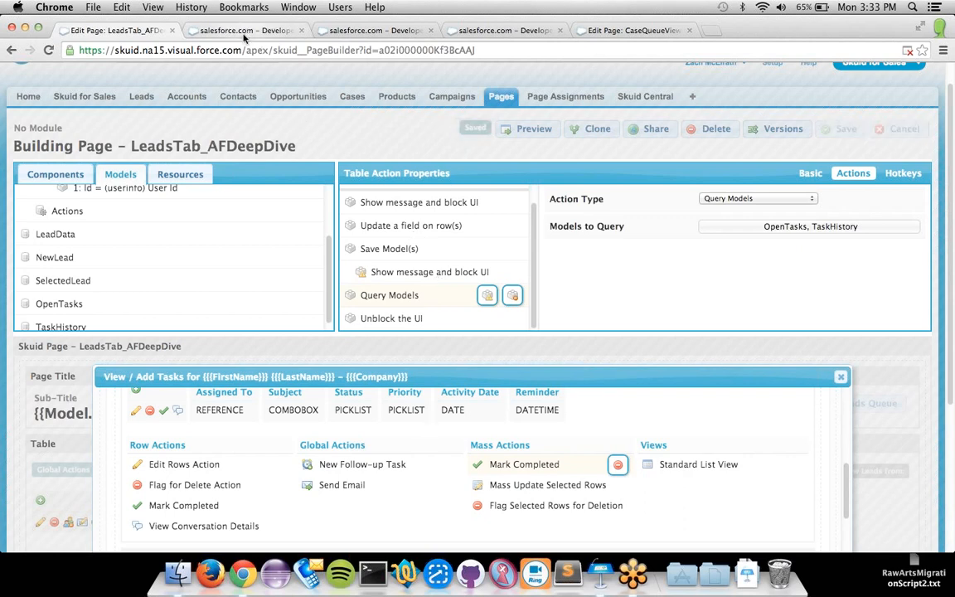
Step: Reload the live Leads page and mark the open follow-up task of the Pilkey's Penguins lead as completed
left_click(243, 31)
key("super+r")
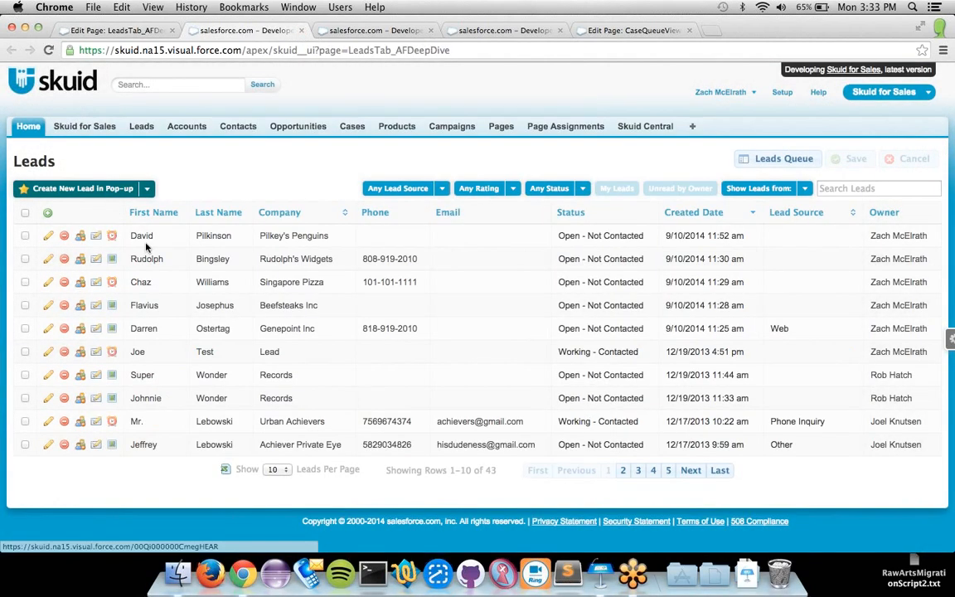
left_click(113, 239)
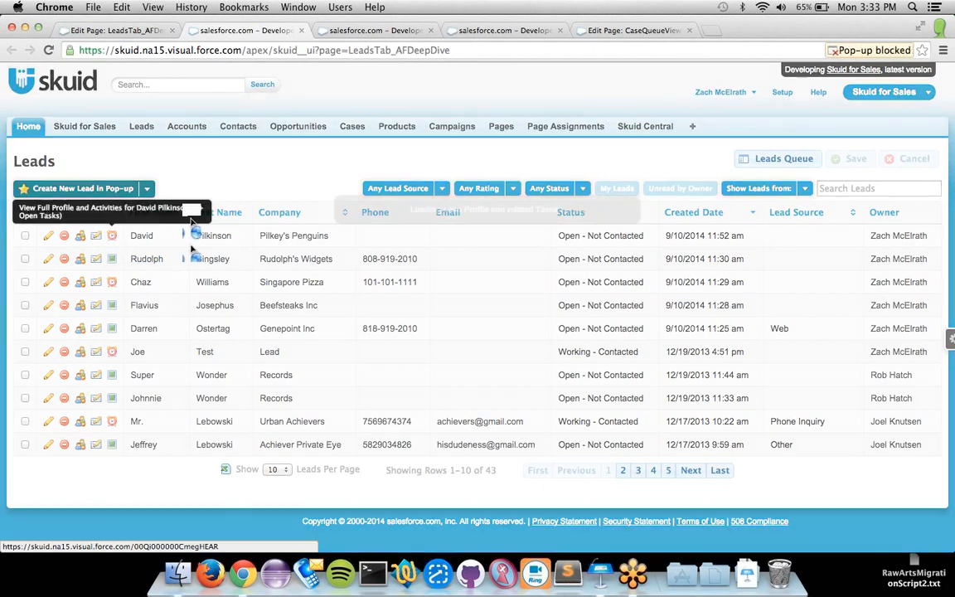
left_click(113, 238)
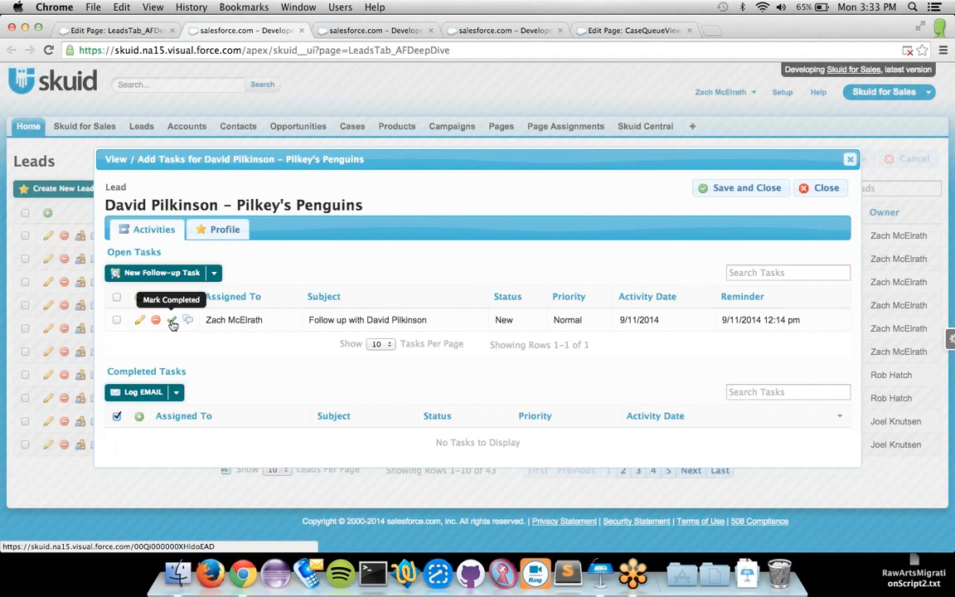
left_click(171, 321)
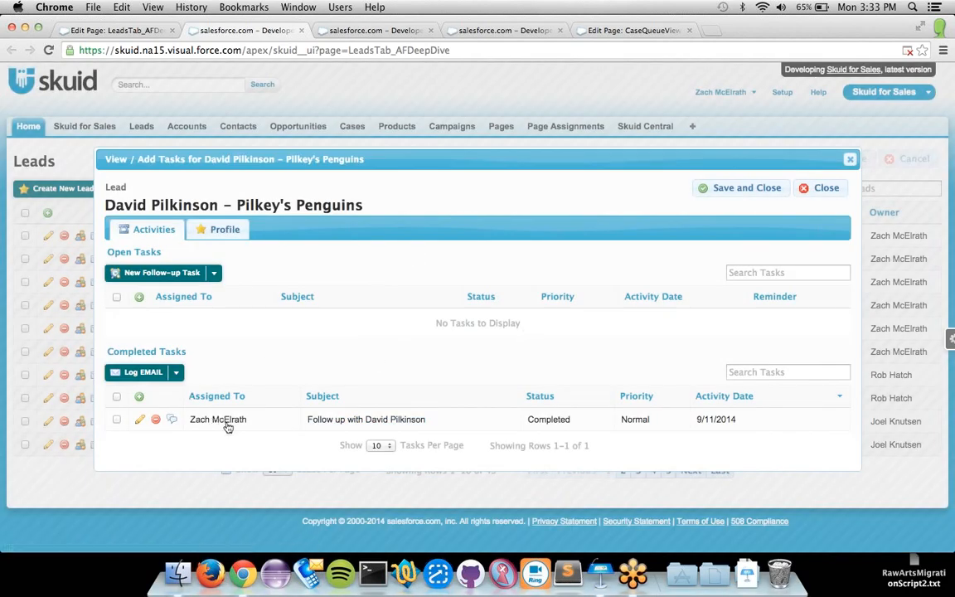
Step: Save two new follow-up tasks for the Pilkey's Penguins lead and reopen its tasks popup
double_click(164, 275)
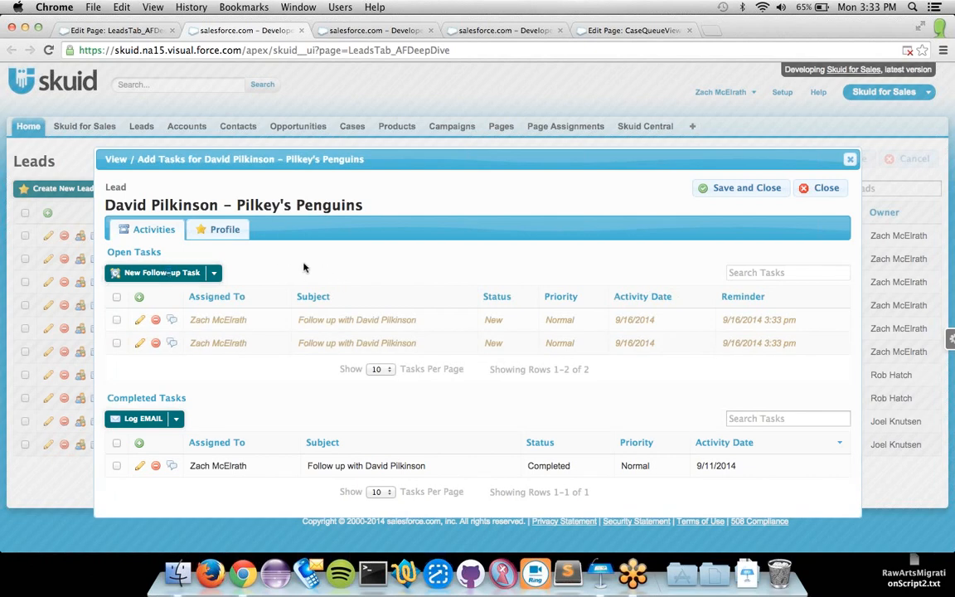
key("Escape")
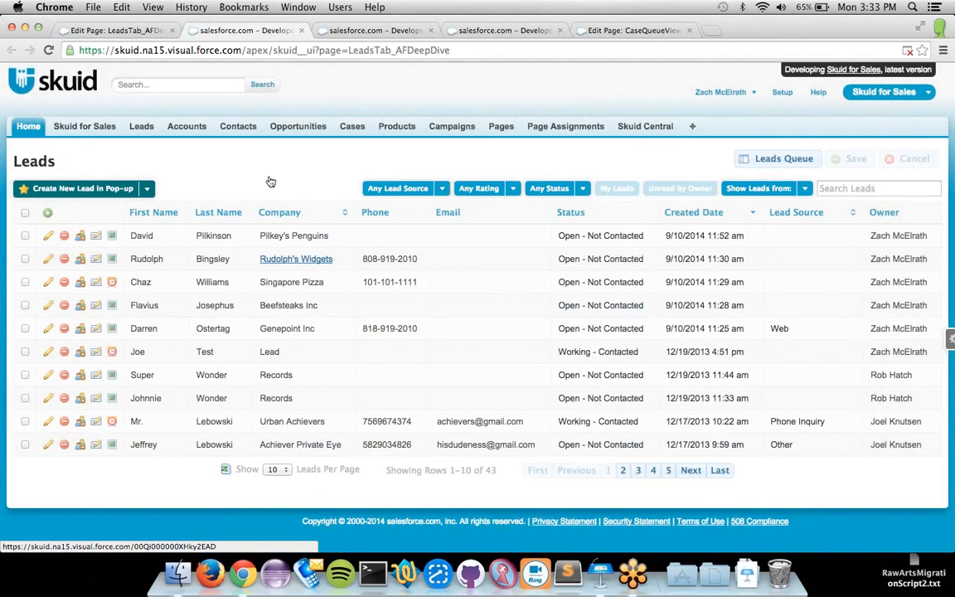
left_click(113, 237)
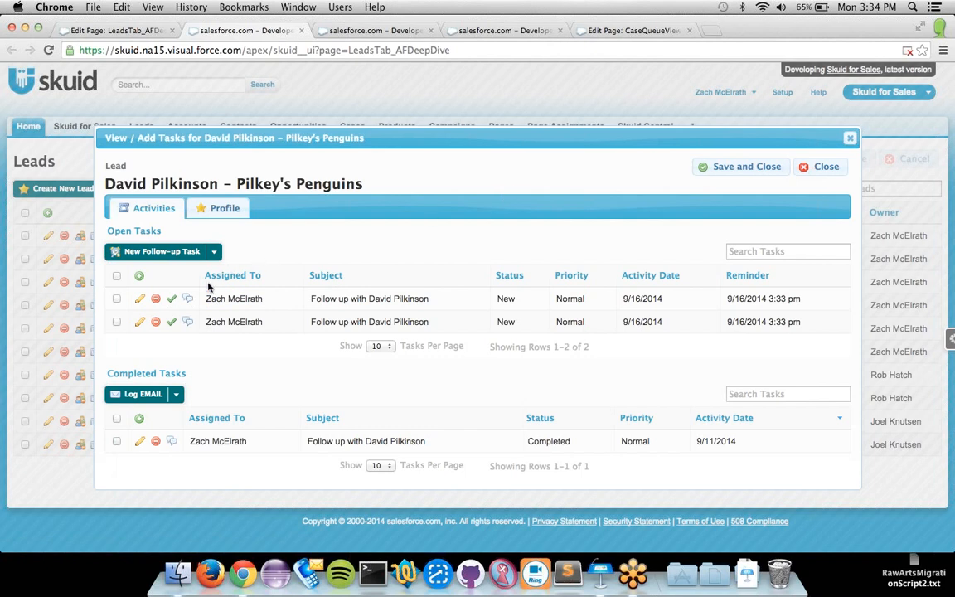
Step: Mark all open tasks of the Pilkey's Penguins lead completed with the mass action and close the popup
left_click(116, 277)
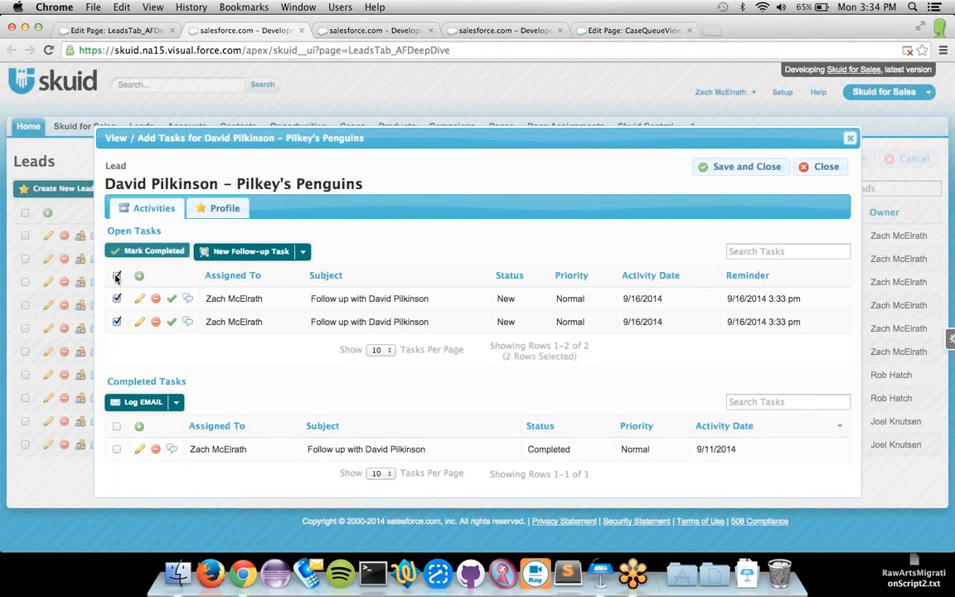
left_click(169, 257)
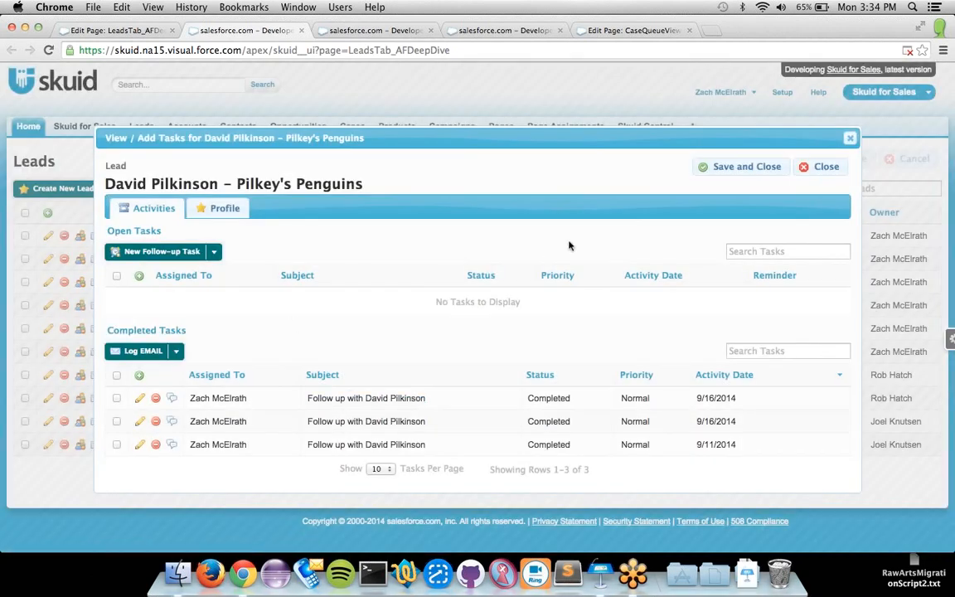
left_click(828, 168)
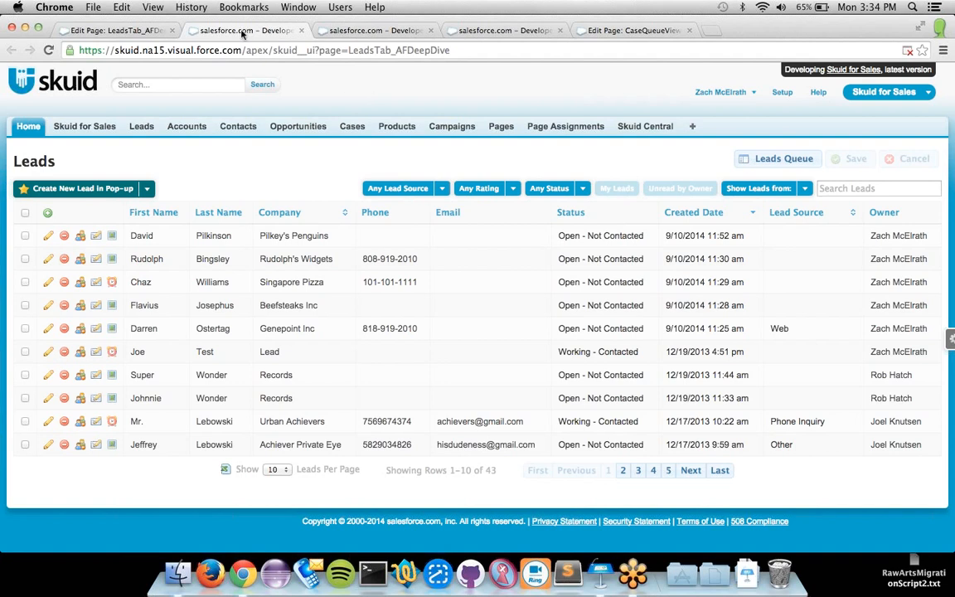
Step: Close both Leads page tabs and search the opportunity planning wall's Prospecting queue for "acapulco"
key("super+w")
key("super+w")
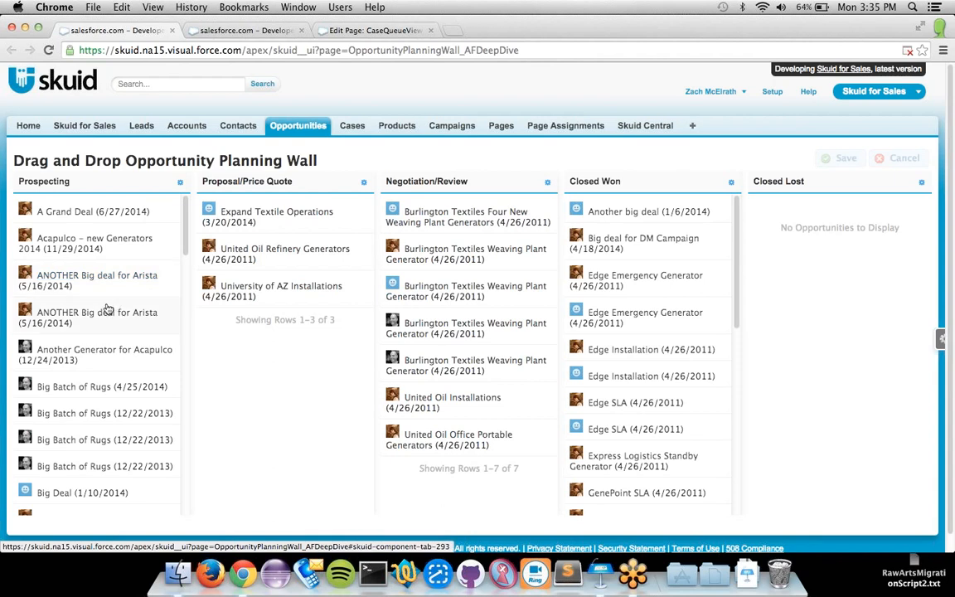
scroll(106, 309, "down", 10)
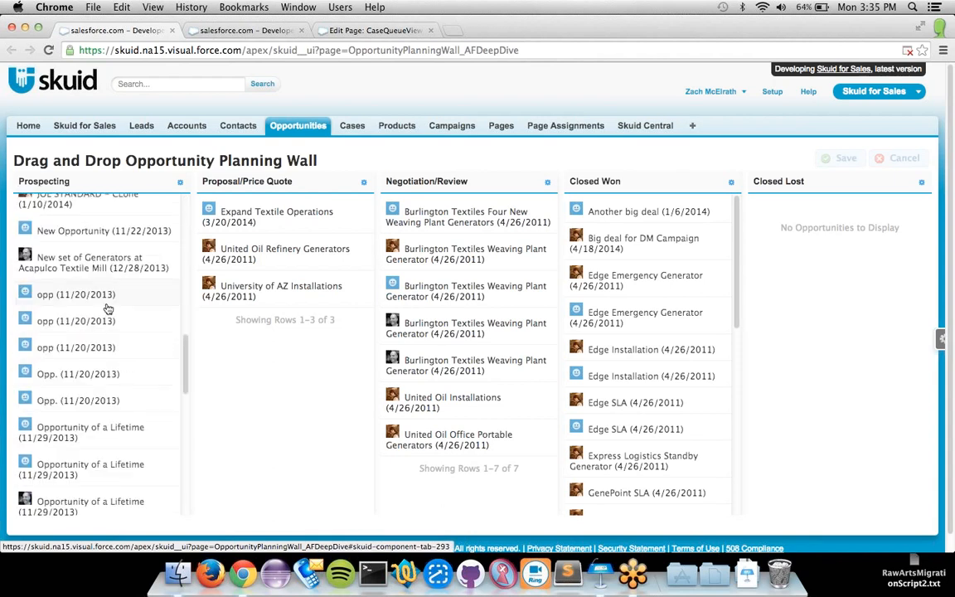
scroll(106, 308, "down", 10)
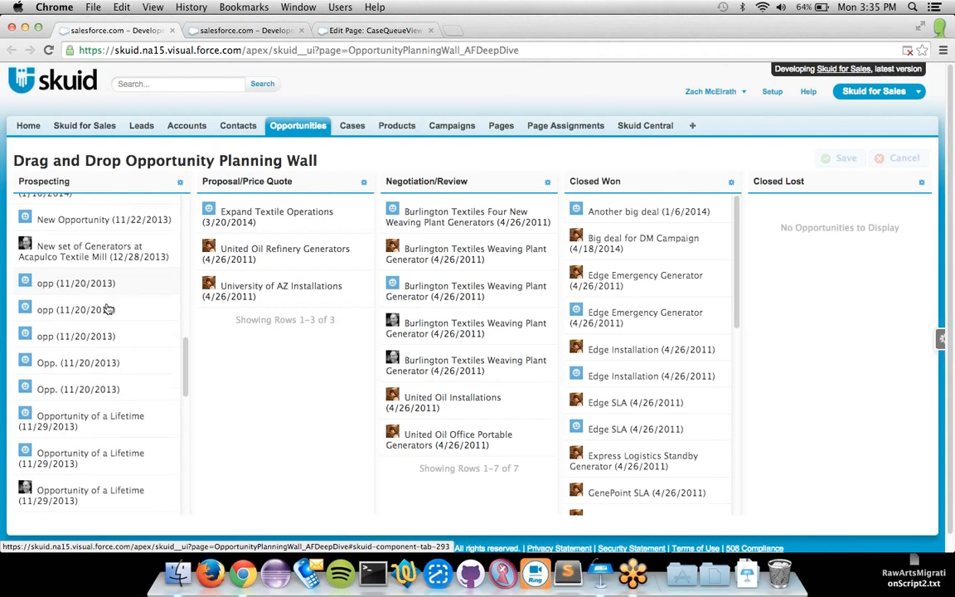
scroll(106, 309, "up", 10)
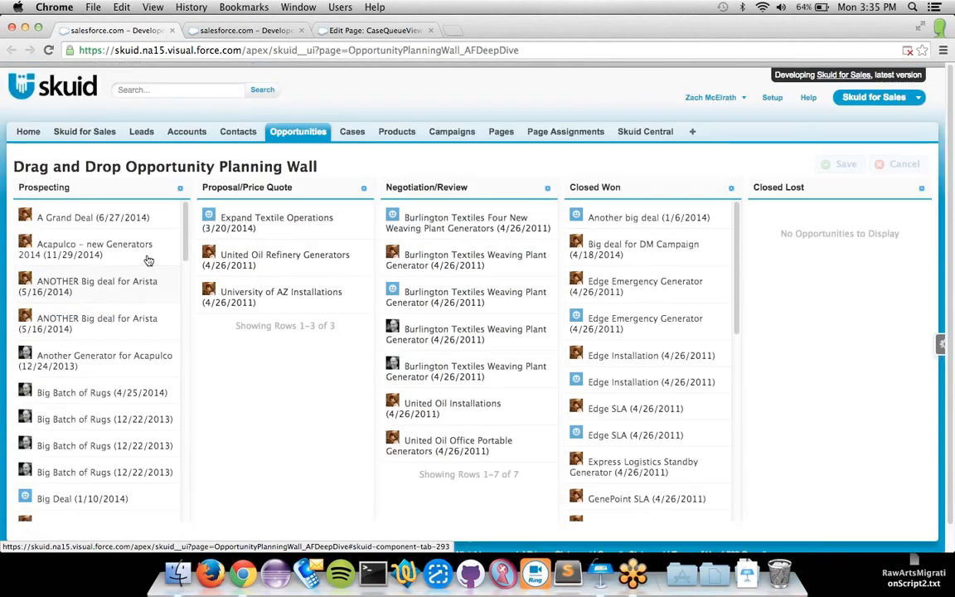
left_click(112, 209)
type("acapulco")
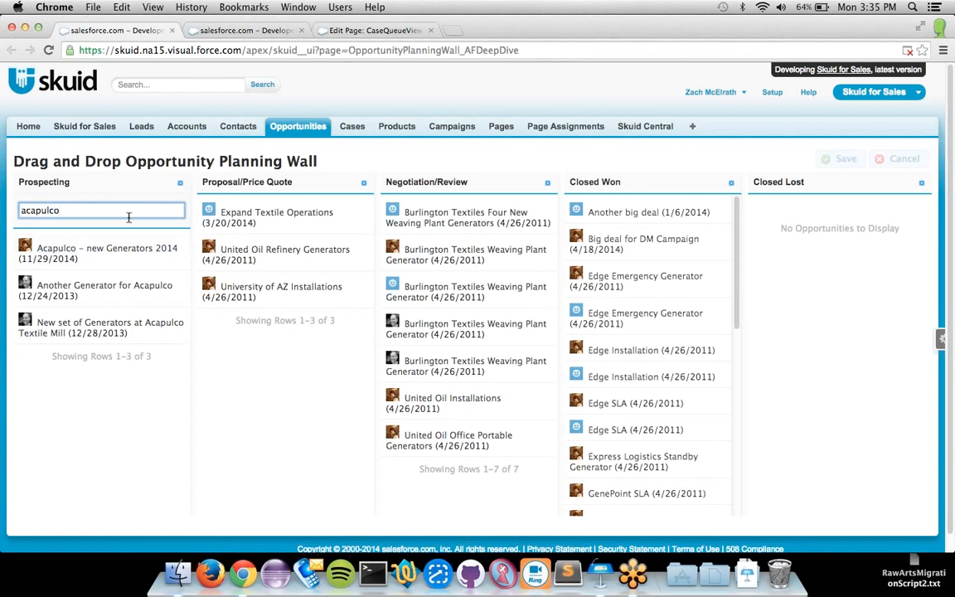
Step: Move A Grand Deal from Prospecting to the Proposal/Price Quote queue, with the Prospecting search box cleared and hidden
key("super+a")
key("BackSpace")
left_click_drag(83, 217, 229, 361)
left_click(74, 249)
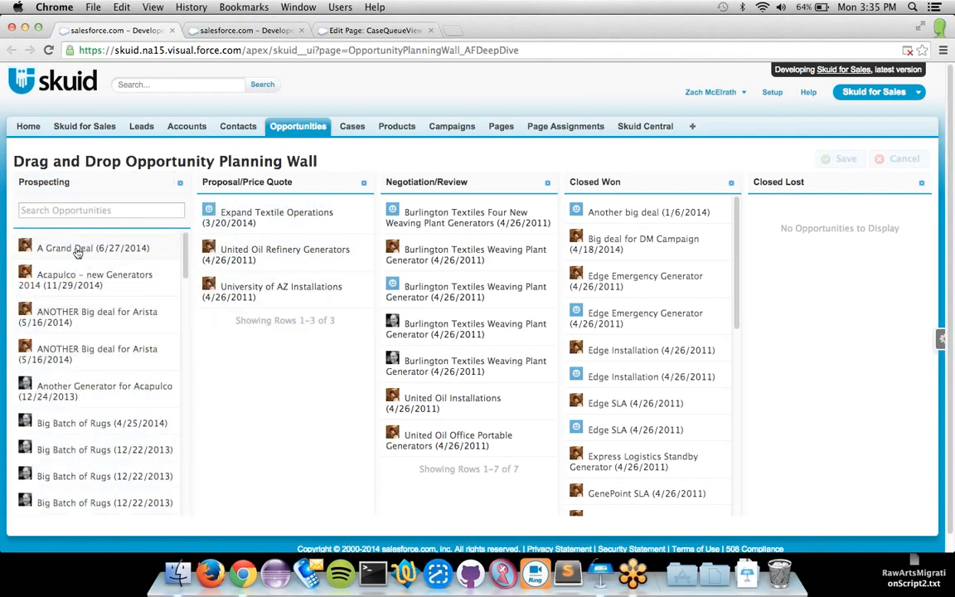
left_click_drag(149, 247, 369, 263)
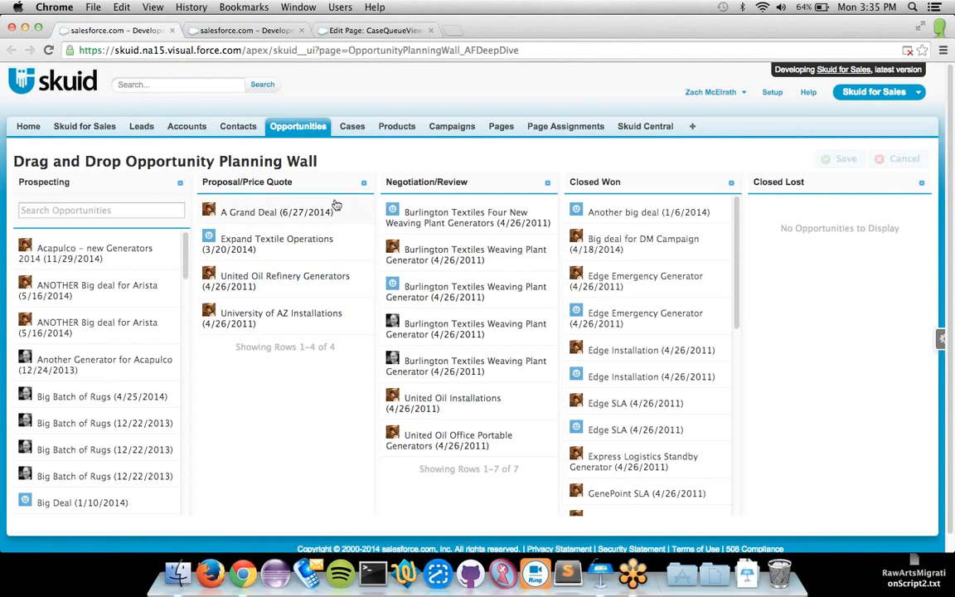
left_click(179, 183)
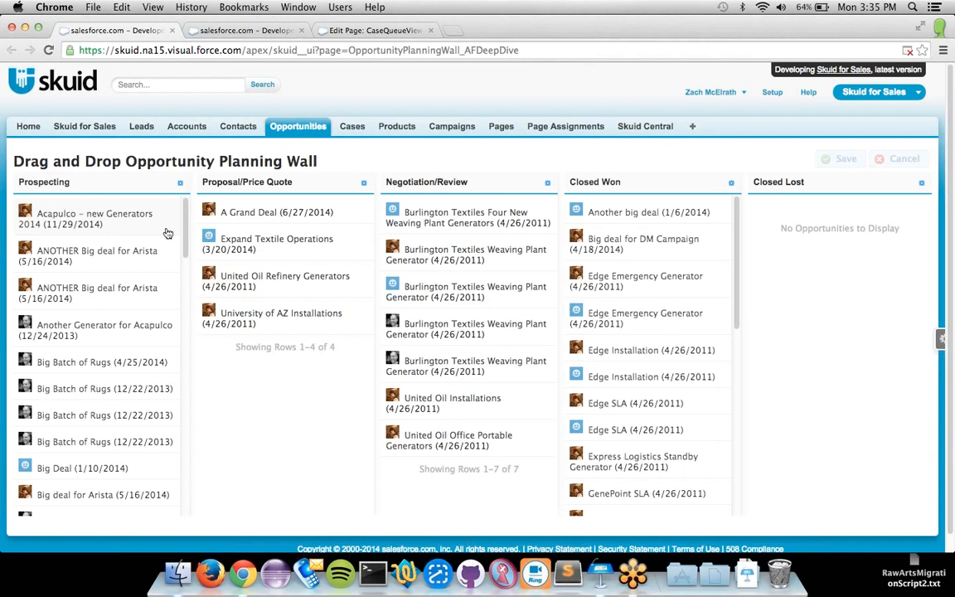
Step: Review the key people and line items in the details popup of Acapulco – new Generators 2014
left_click(116, 231)
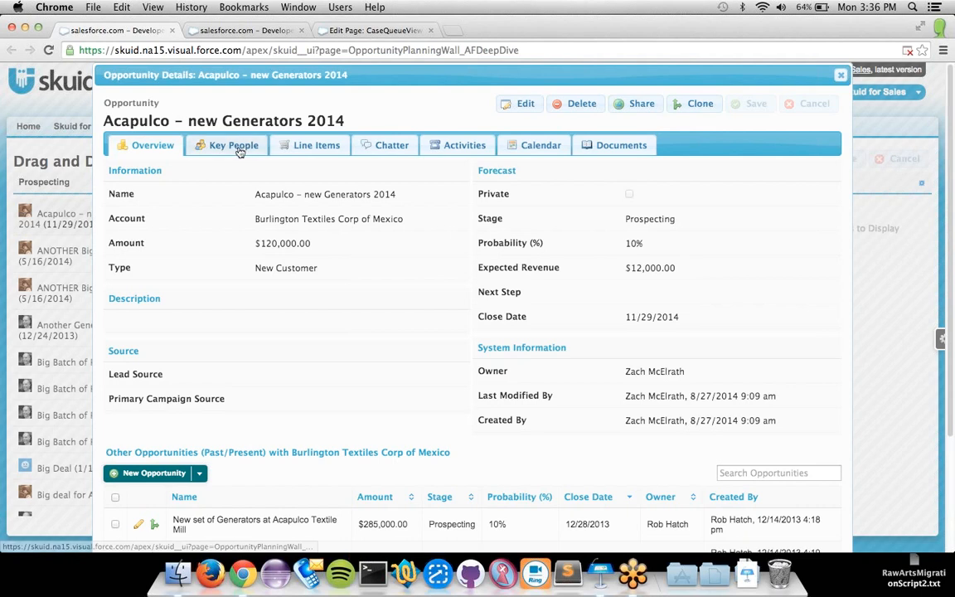
left_click(315, 151)
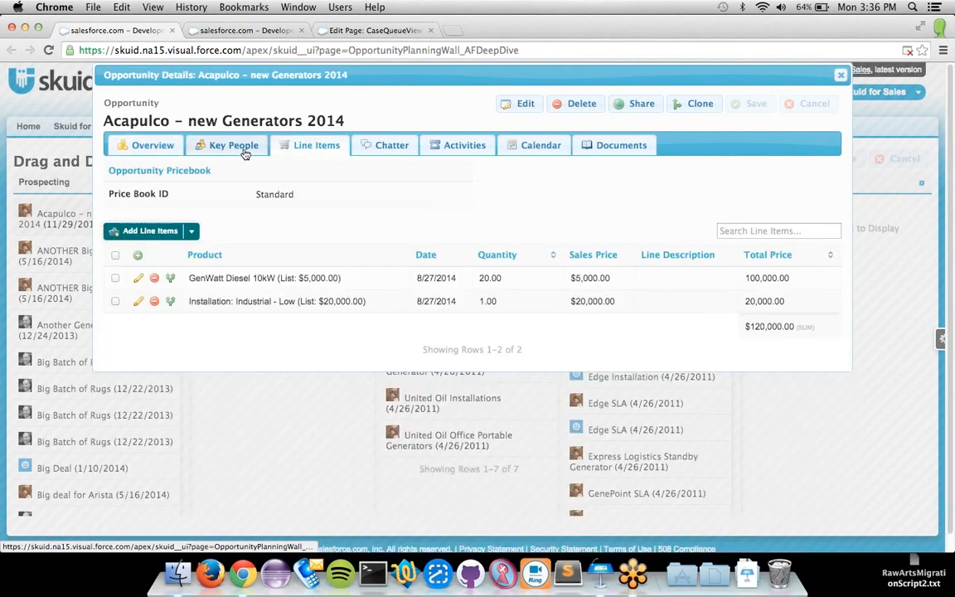
left_click(246, 155)
left_click(323, 143)
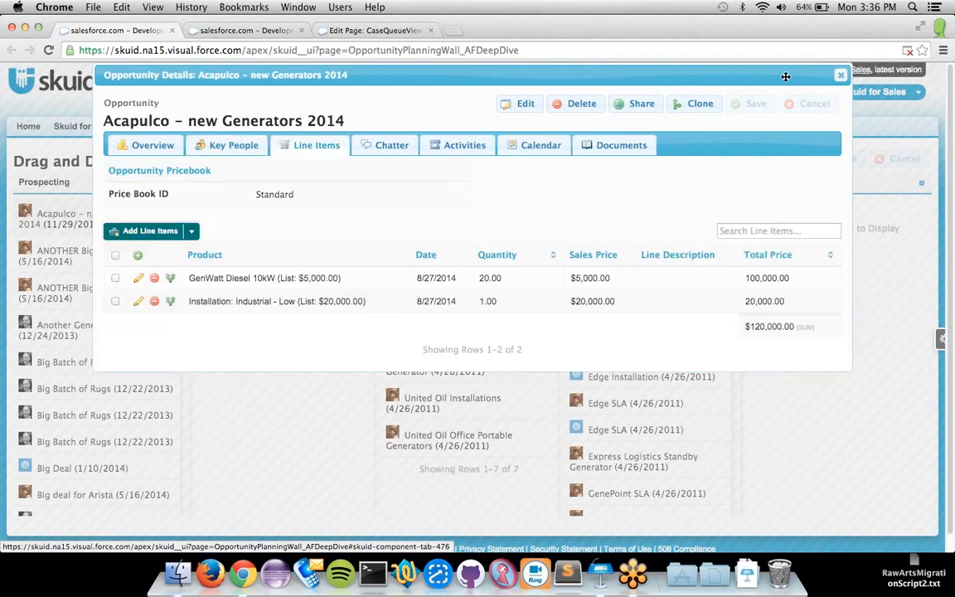
left_click(842, 77)
Step: Move Acapulco – new Generators 2014 from Prospecting to the Proposal/Price Quote queue
left_click_drag(161, 204, 348, 213)
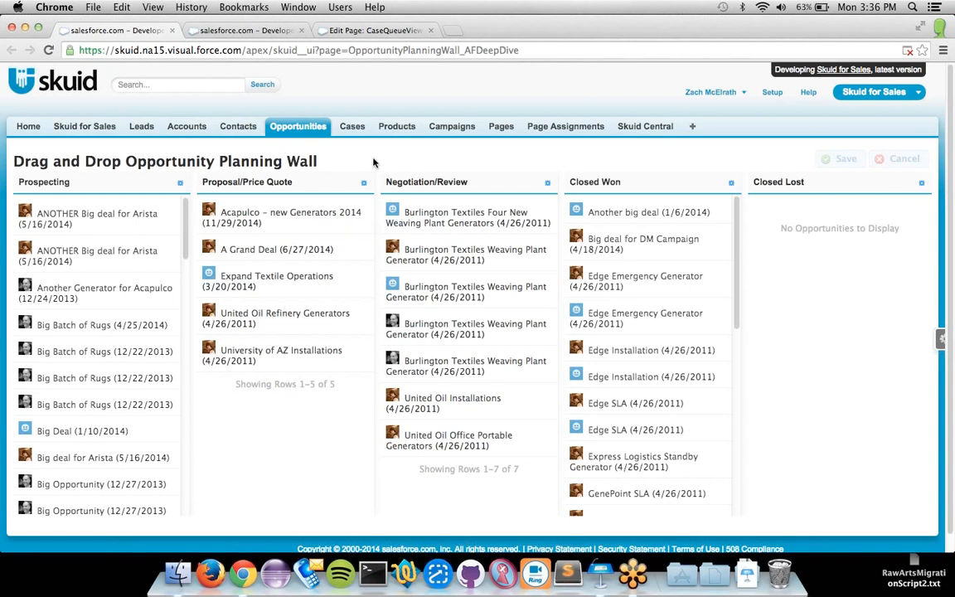
left_click(224, 30)
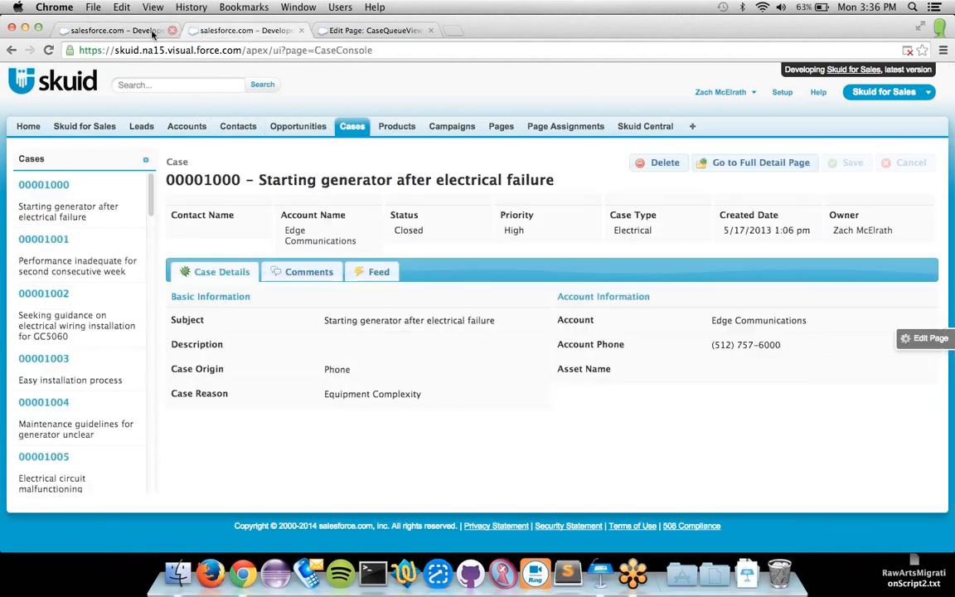
left_click(152, 34)
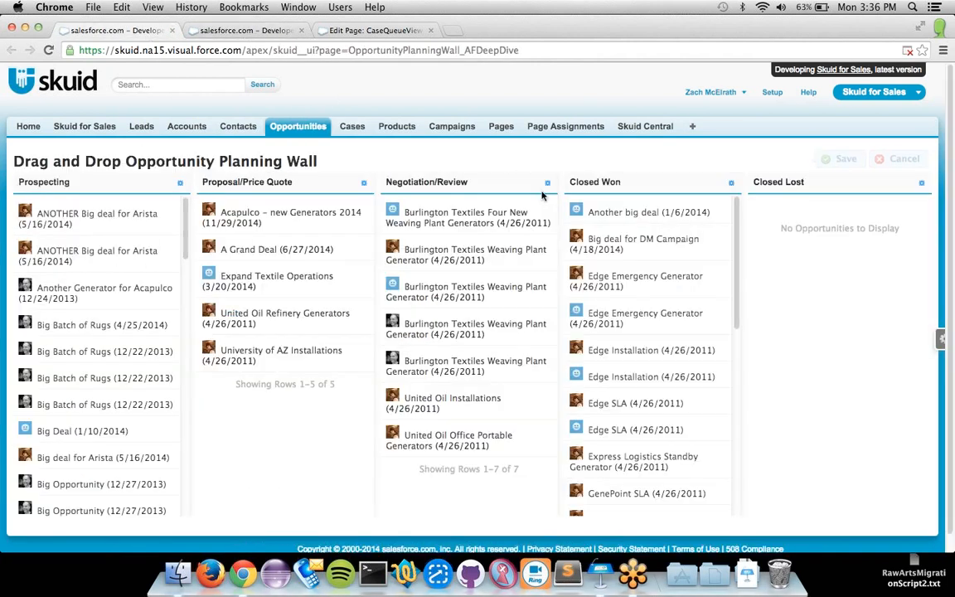
Step: Open the opportunity planning wall page for editing and select its Prospecting queue
left_click(934, 342)
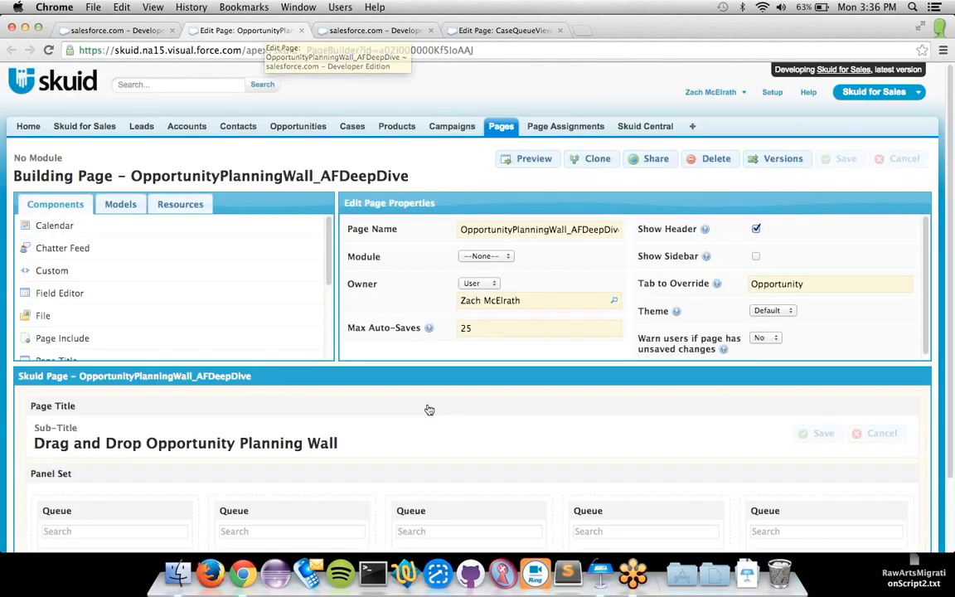
scroll(426, 410, "down", 2)
left_click(129, 428)
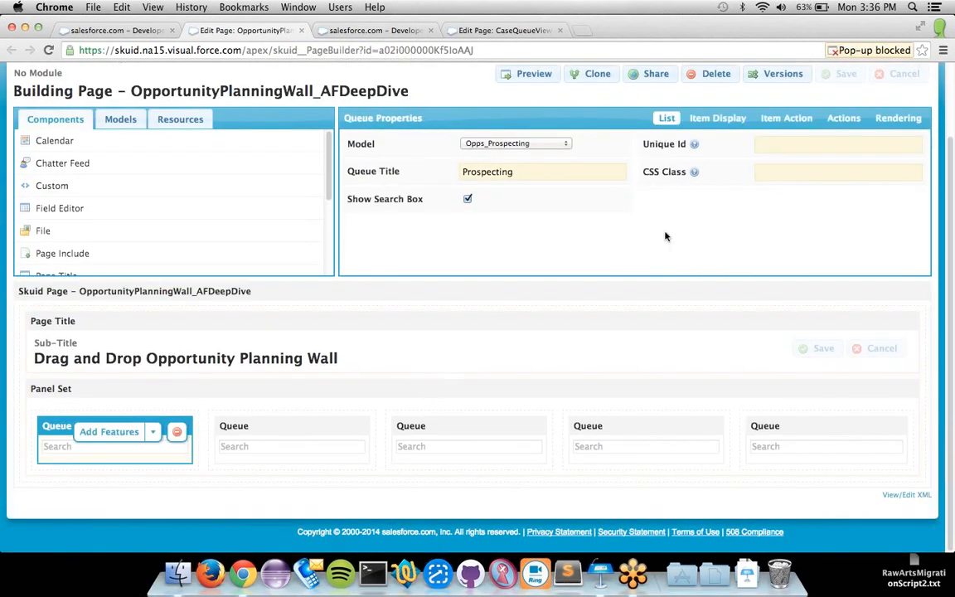
Step: Review the Prospecting queue's item on-click action types and the settings of its Show Popup action
left_click(782, 119)
left_click(512, 146)
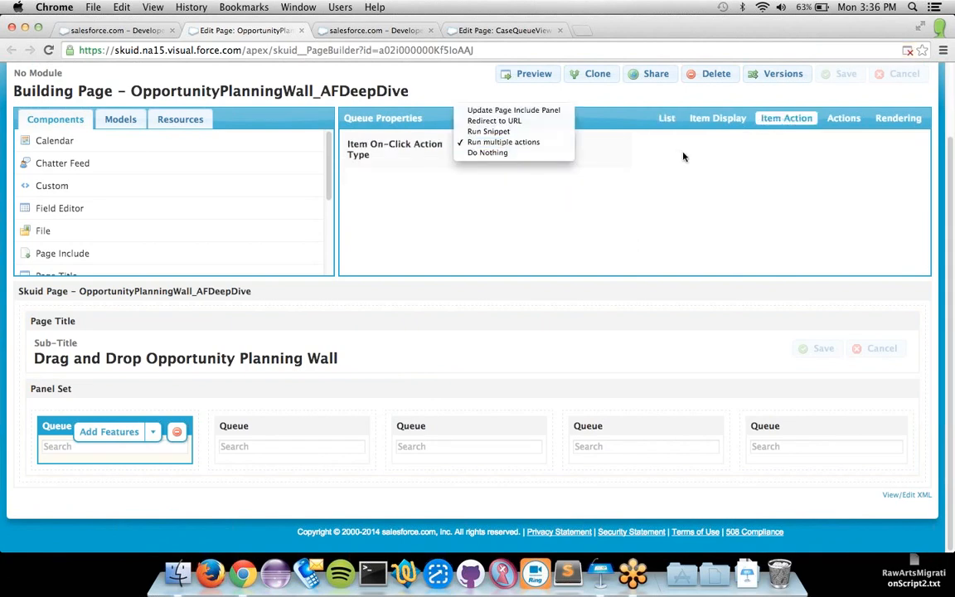
left_click(735, 150)
left_click(845, 120)
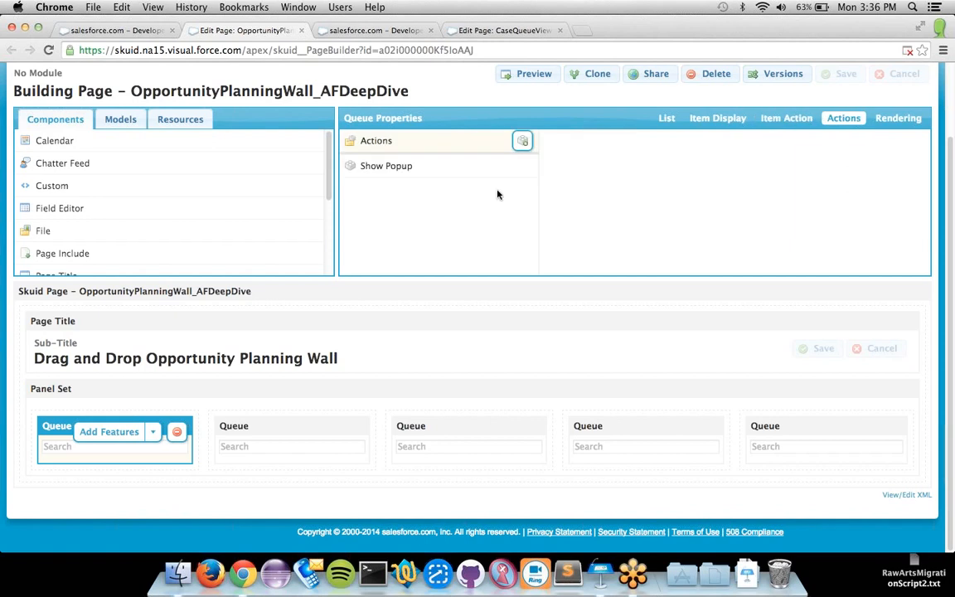
left_click(457, 170)
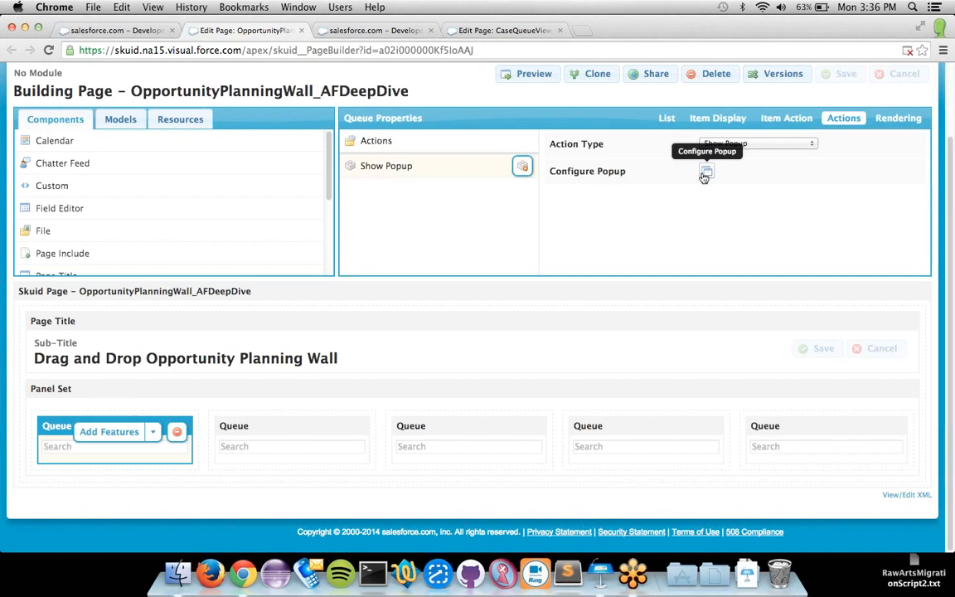
Step: Review the Show Popup action's popup configuration and the properties of the Page Include inside it
left_click(753, 144)
left_click(632, 156)
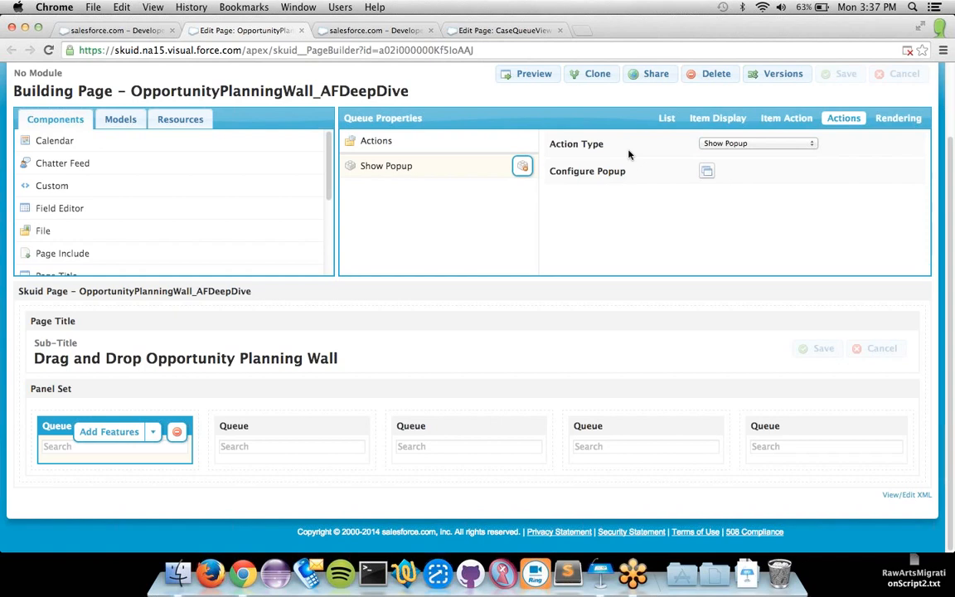
left_click(707, 172)
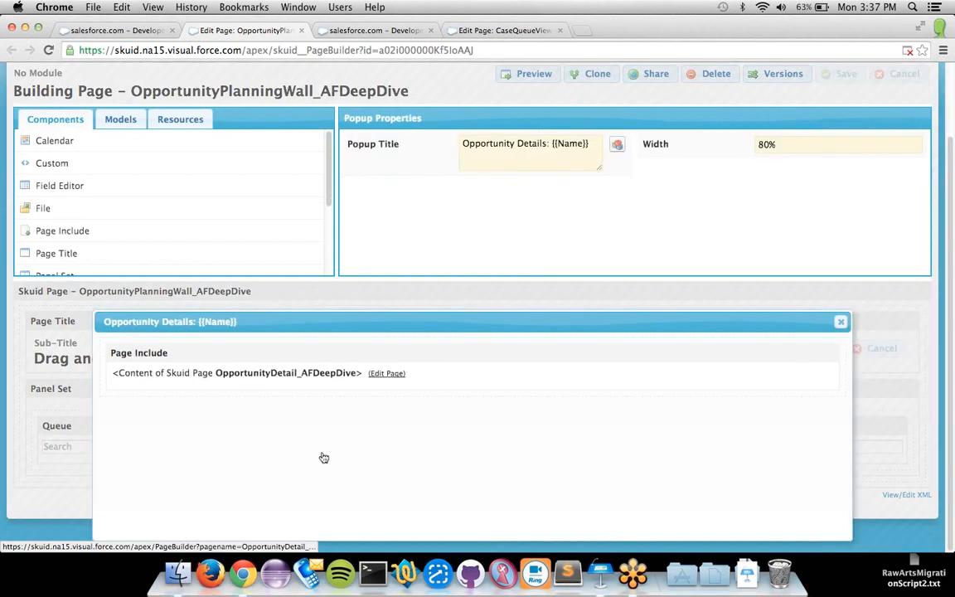
left_click(358, 363)
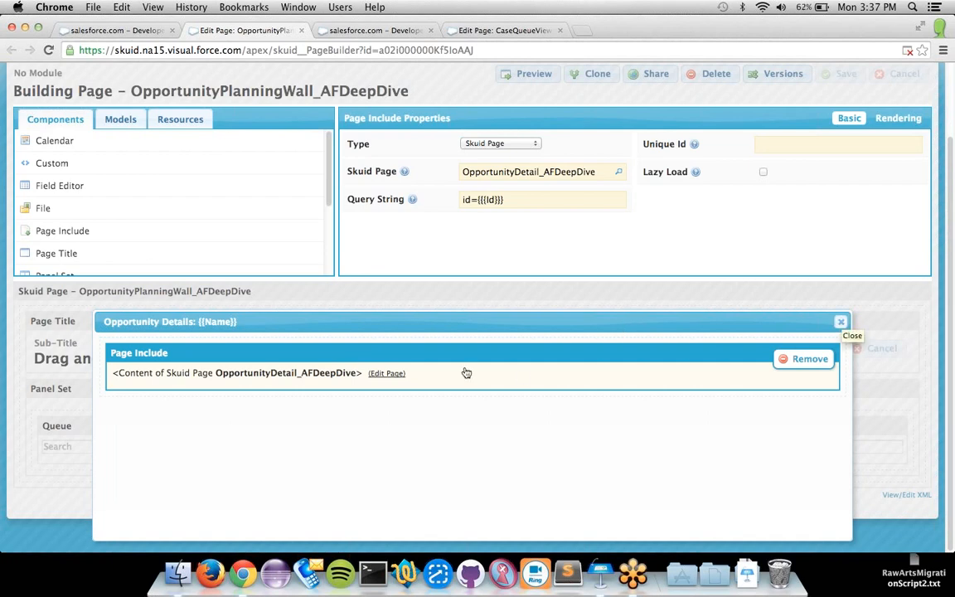
Step: Open the included OpportunityDetail_AFDeepDive page for editing and close the planning wall page's editor
left_click(388, 374)
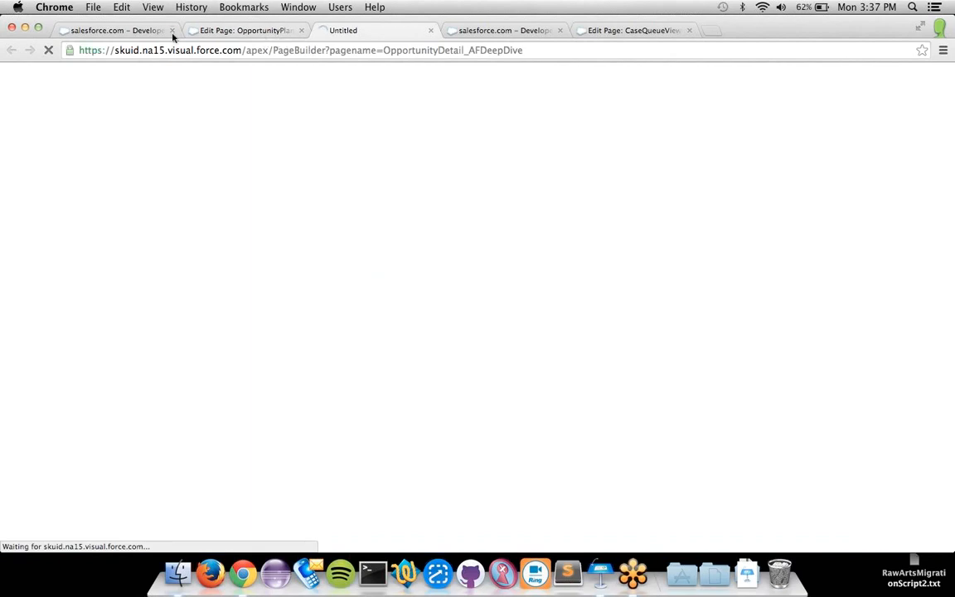
left_click(242, 31)
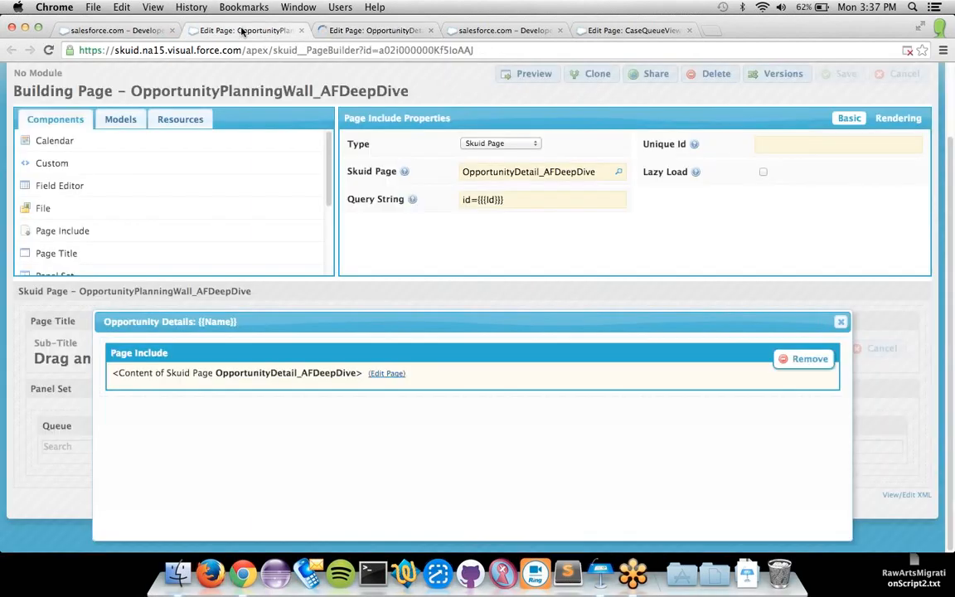
key("super+w")
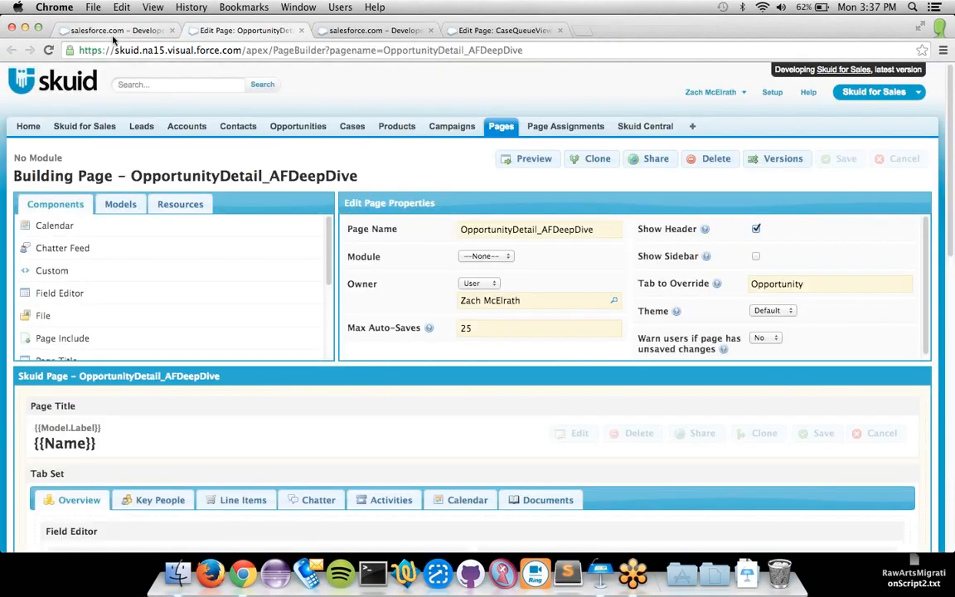
Step: On the planning wall, open the details popup of Acapulco – new Generators 2014 and display its key people
left_click(101, 31)
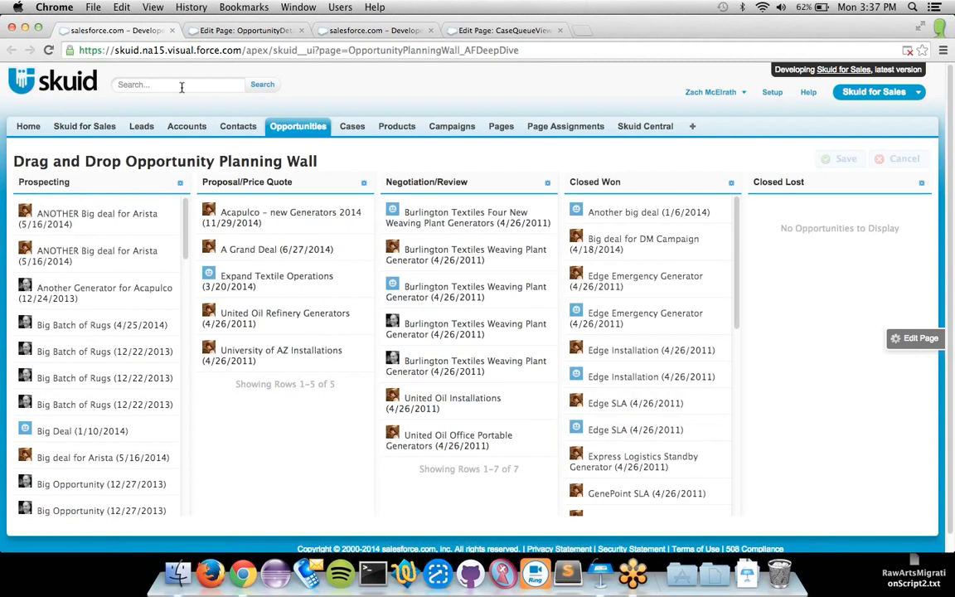
left_click(321, 229)
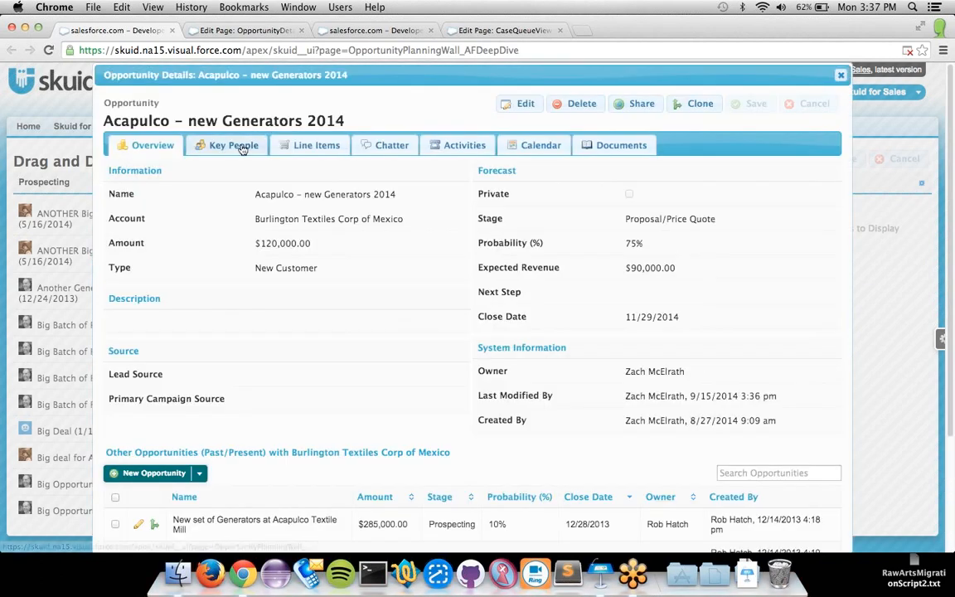
left_click(241, 147)
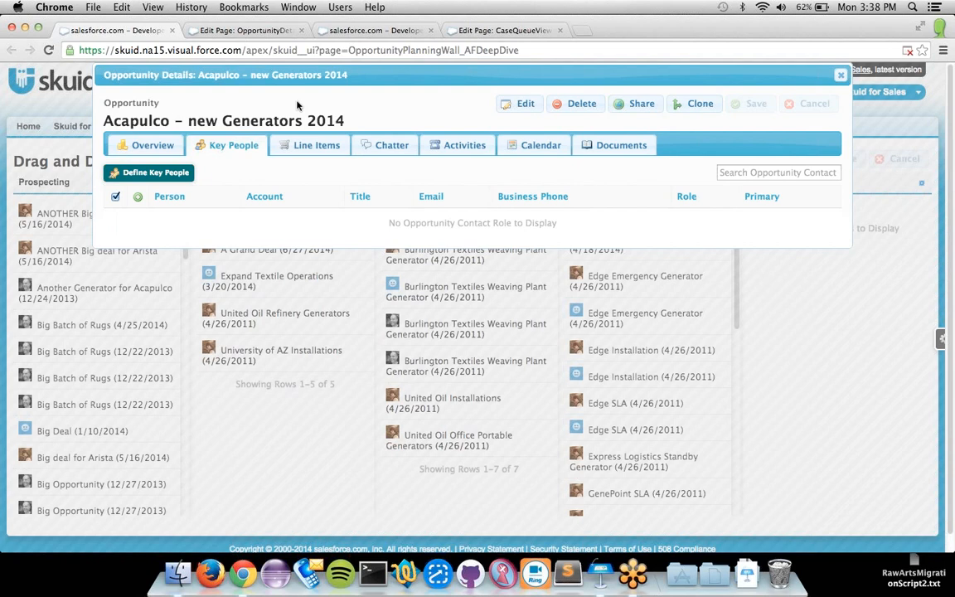
left_click(137, 198)
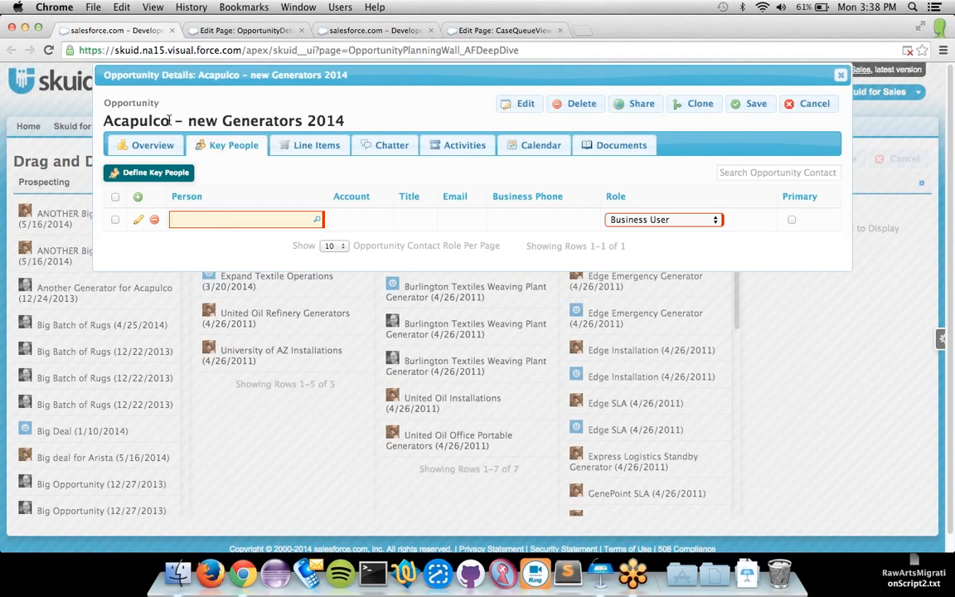
type("Joe")
left_click(139, 199)
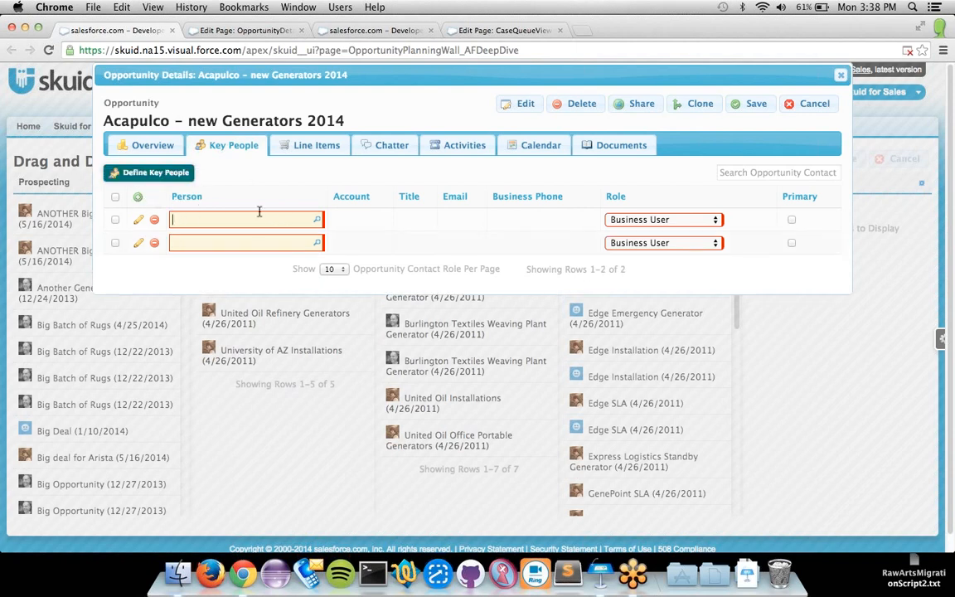
left_click(138, 197)
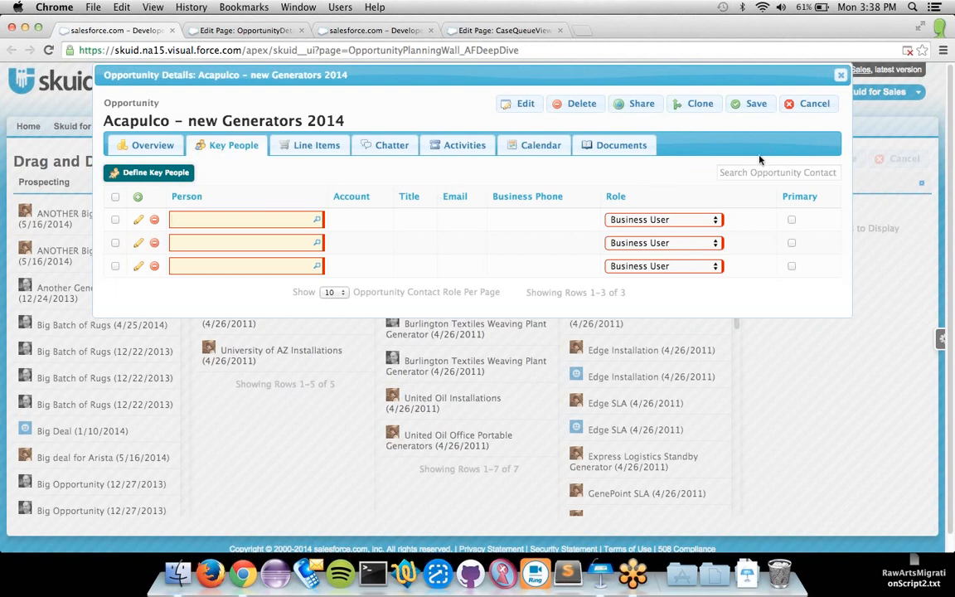
left_click(797, 108)
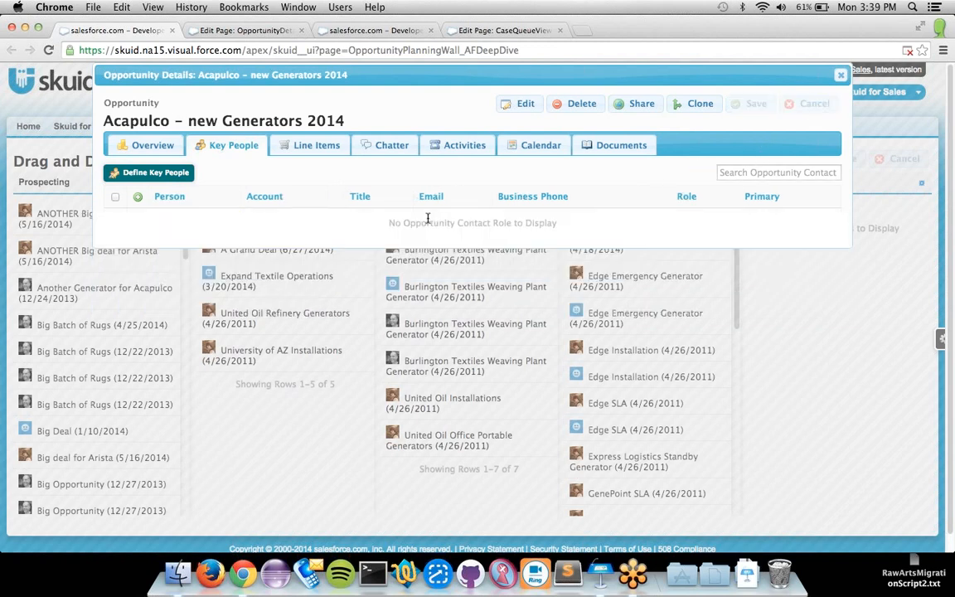
Step: Define the Senior VP Management, VP Facilities and Vice President Procurement contacts as Business User key people and save the opportunity
left_click(157, 172)
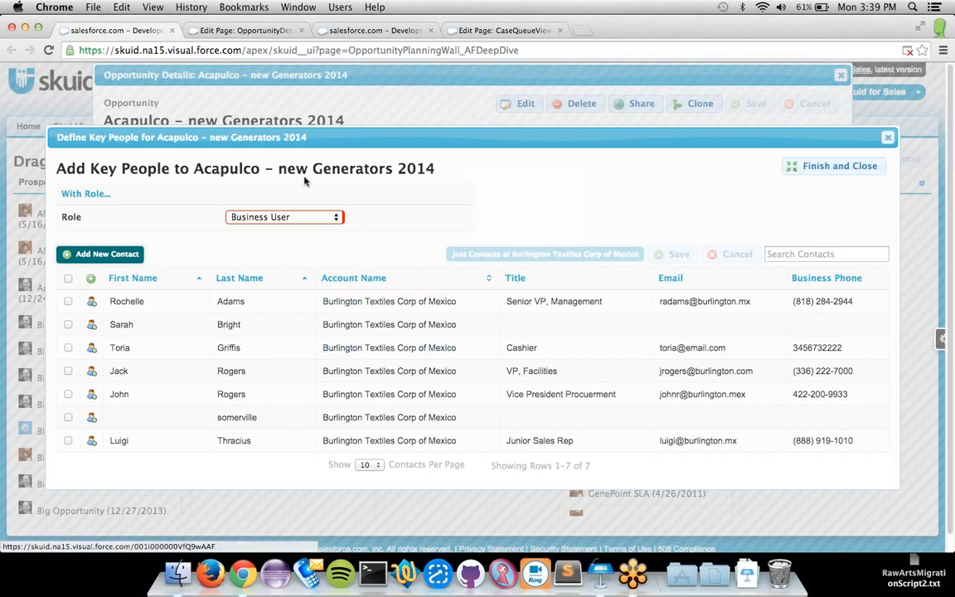
left_click_drag(194, 169, 489, 182)
left_click(489, 185)
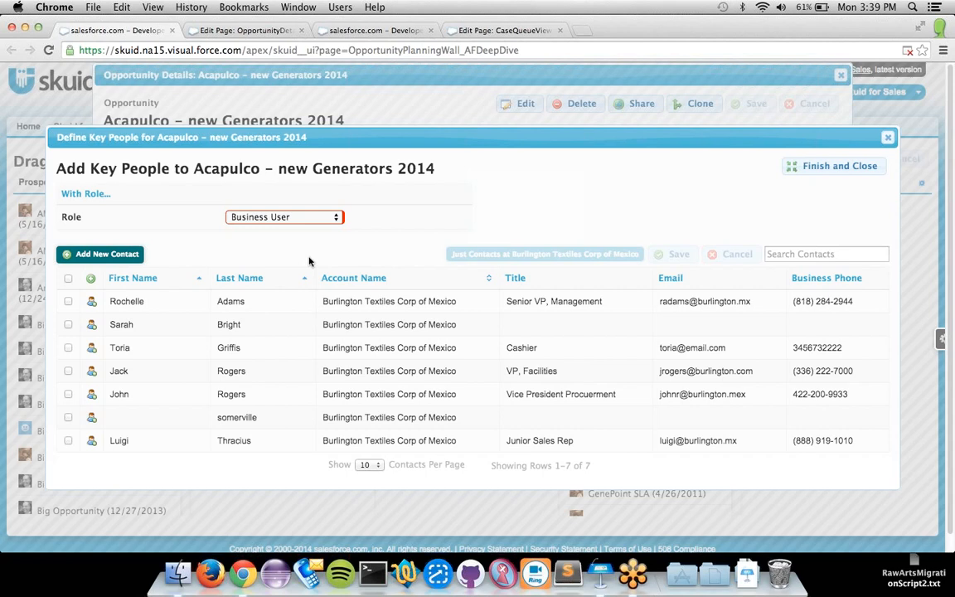
left_click(68, 302)
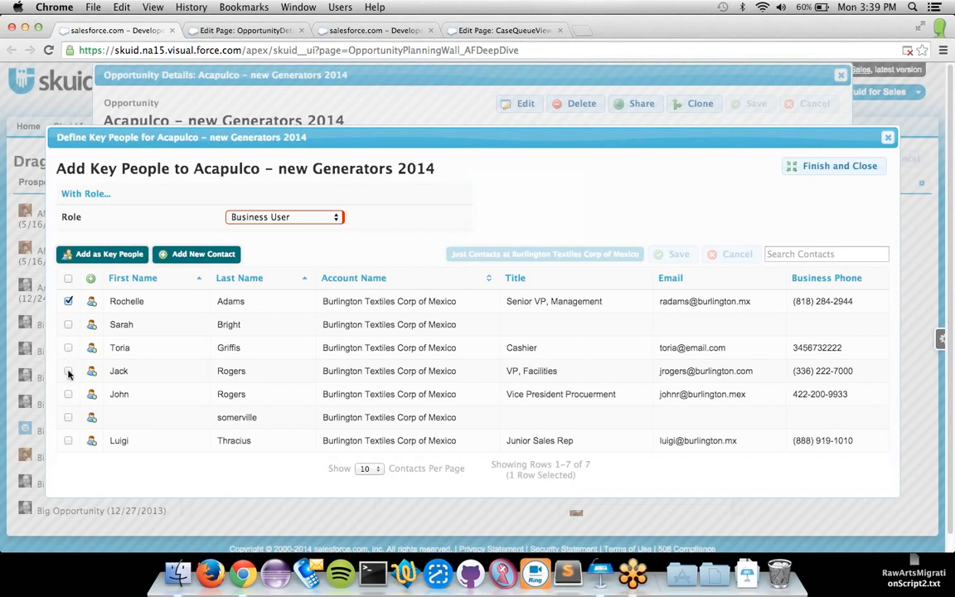
left_click(68, 372)
left_click(68, 396)
left_click(110, 255)
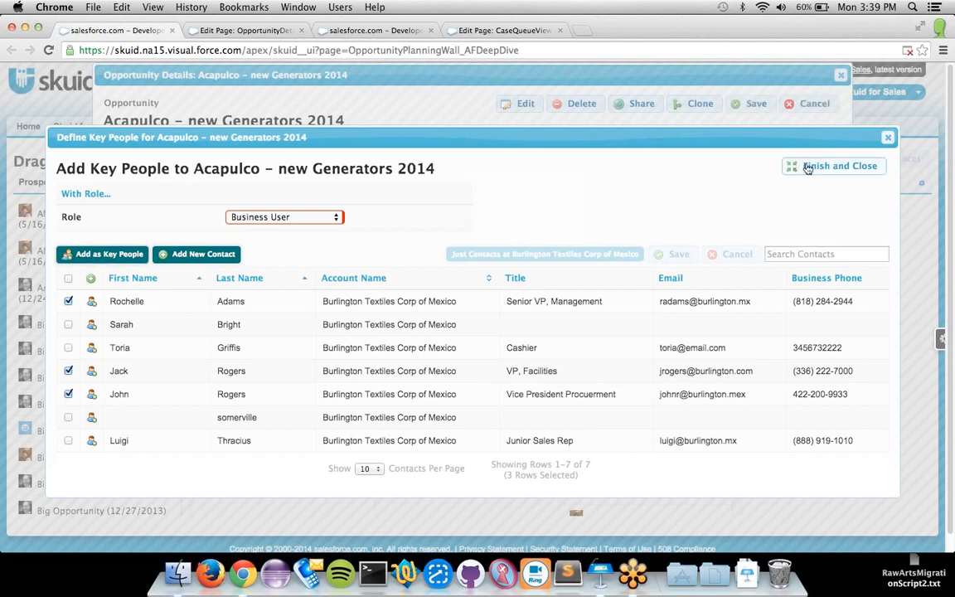
left_click(809, 168)
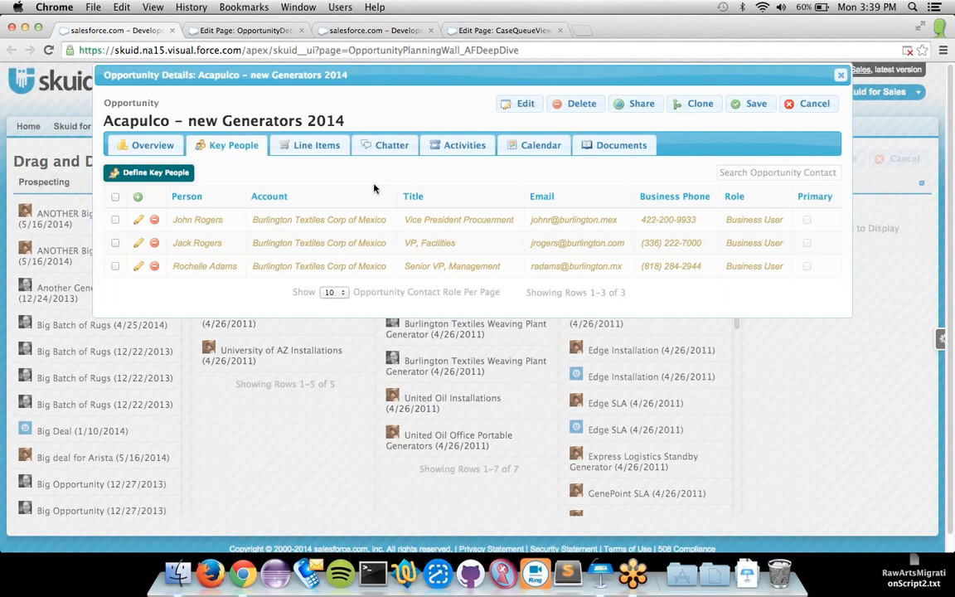
left_click(757, 103)
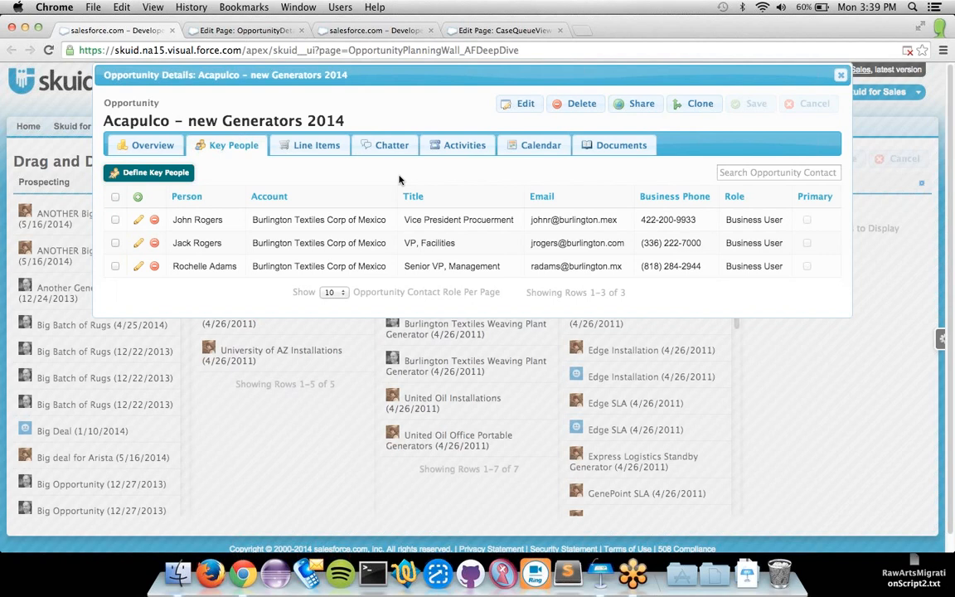
Step: Review the line items of Acapulco – new Generators 2014 and close its details popup
left_click(309, 148)
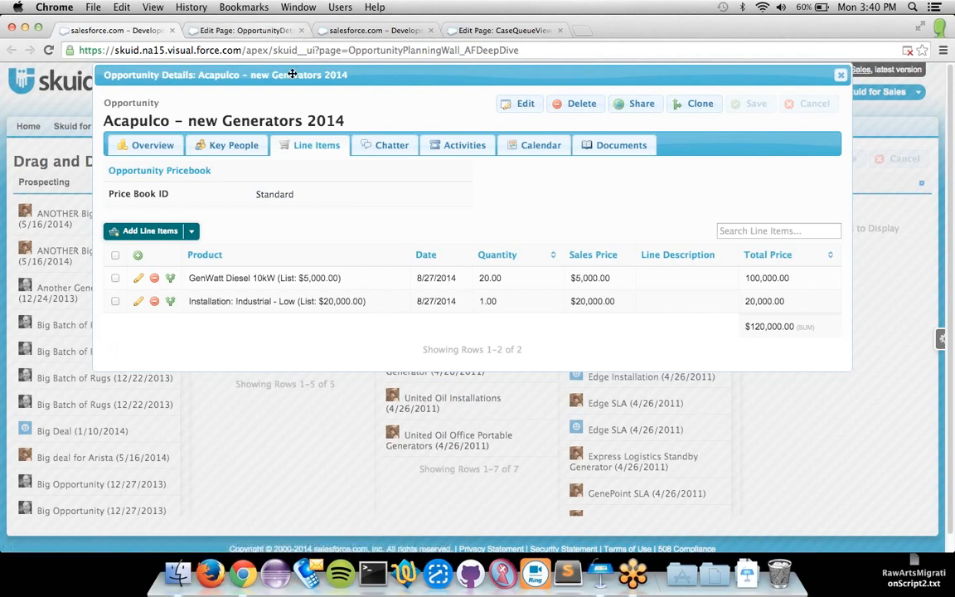
key("Escape")
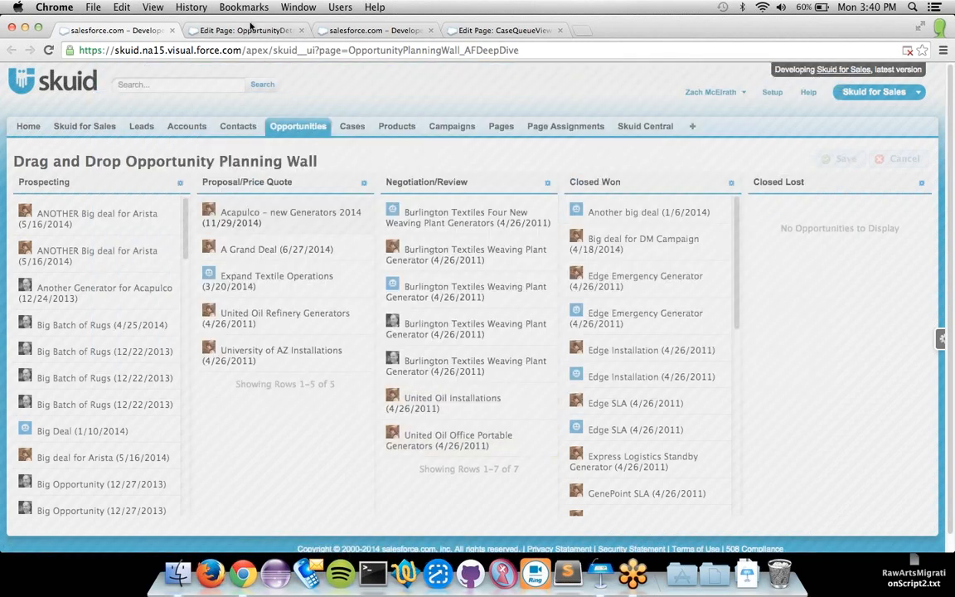
key("super+r")
Step: In the OpportunityDetail_AFDeepDive page editor, review the Key People table's Define Key People action and open its popup configuration
left_click(234, 31)
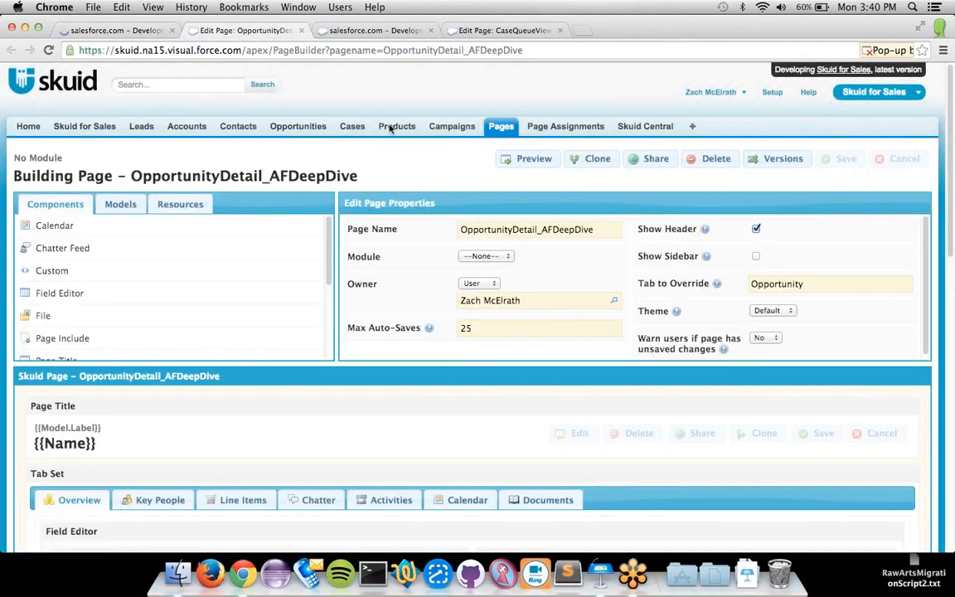
scroll(444, 278, "down", 5)
scroll(166, 251, "up", 2)
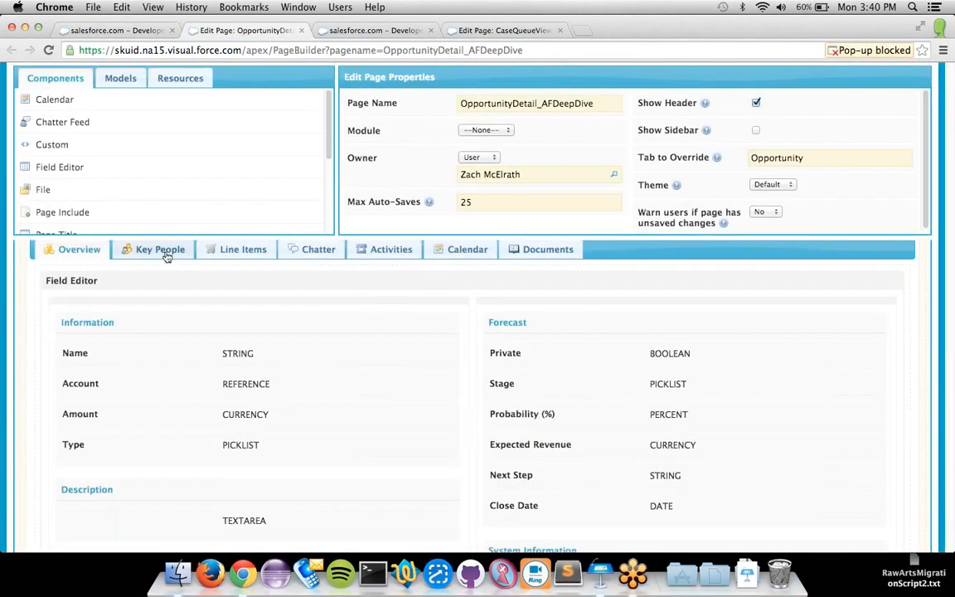
left_click(166, 255)
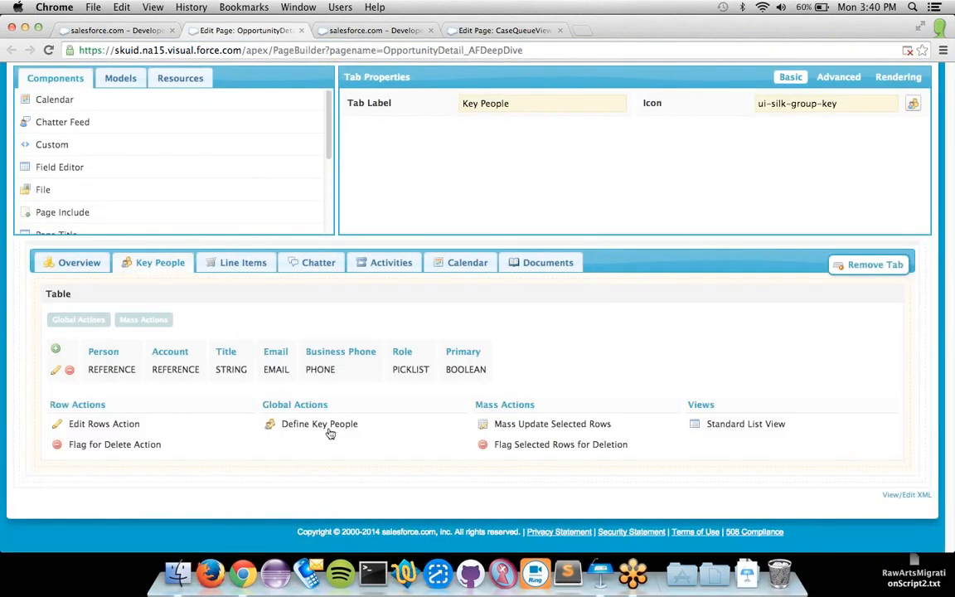
left_click(329, 426)
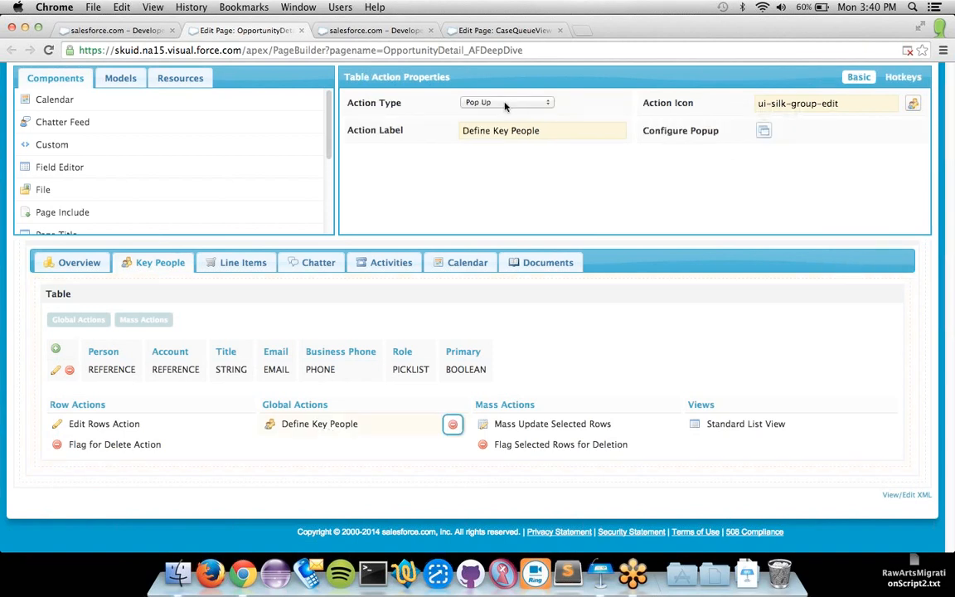
left_click(765, 131)
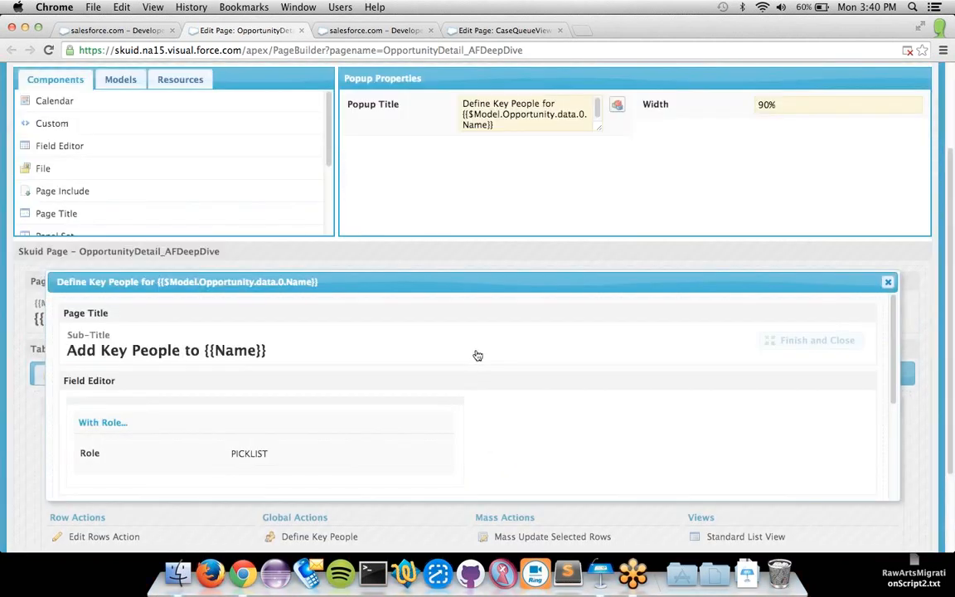
Step: Review the basic properties of the contacts table in the popup and the settings of its Just Contacts toggle filter
scroll(477, 355, "down", 5)
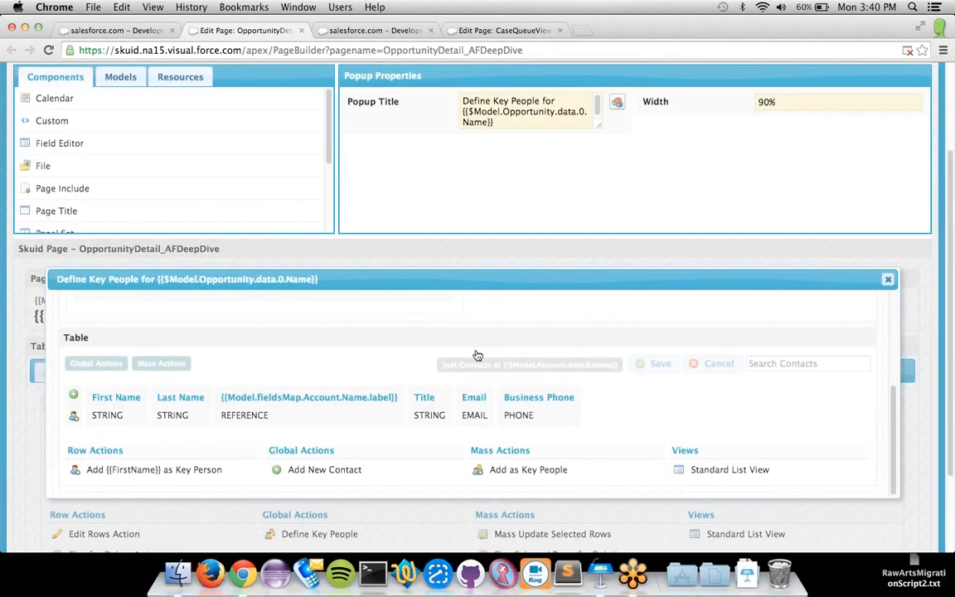
left_click(409, 338)
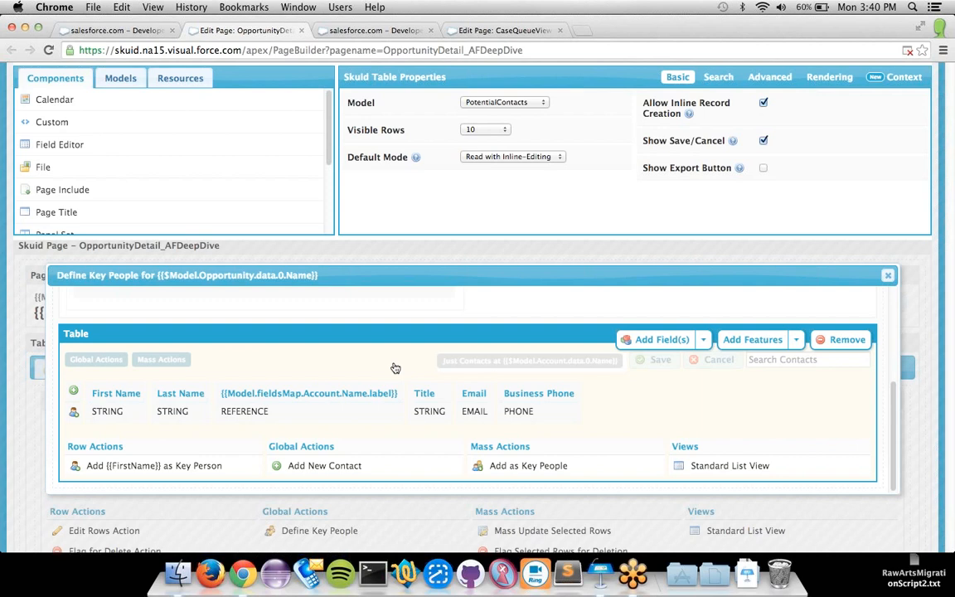
left_click(496, 362)
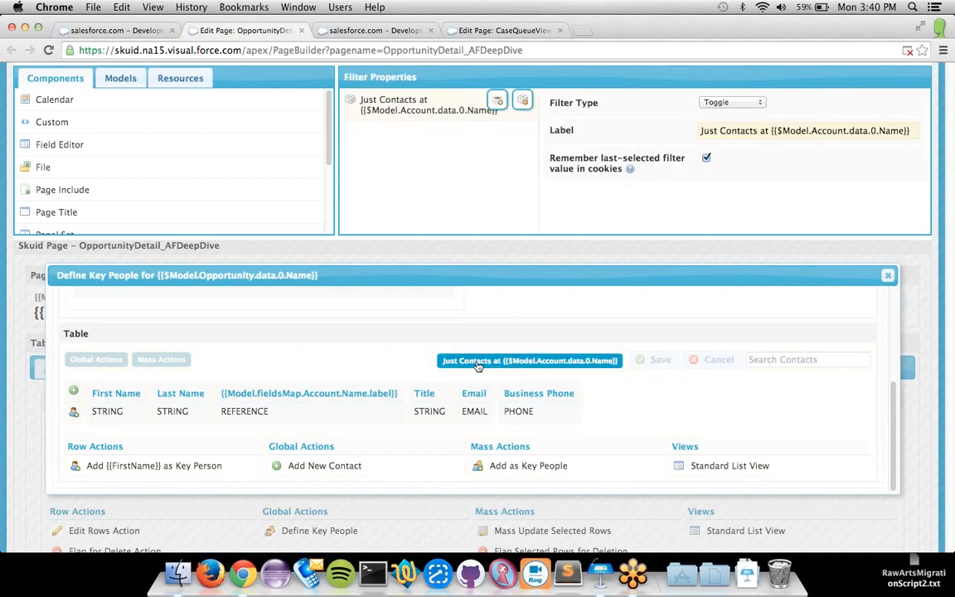
left_click(397, 342)
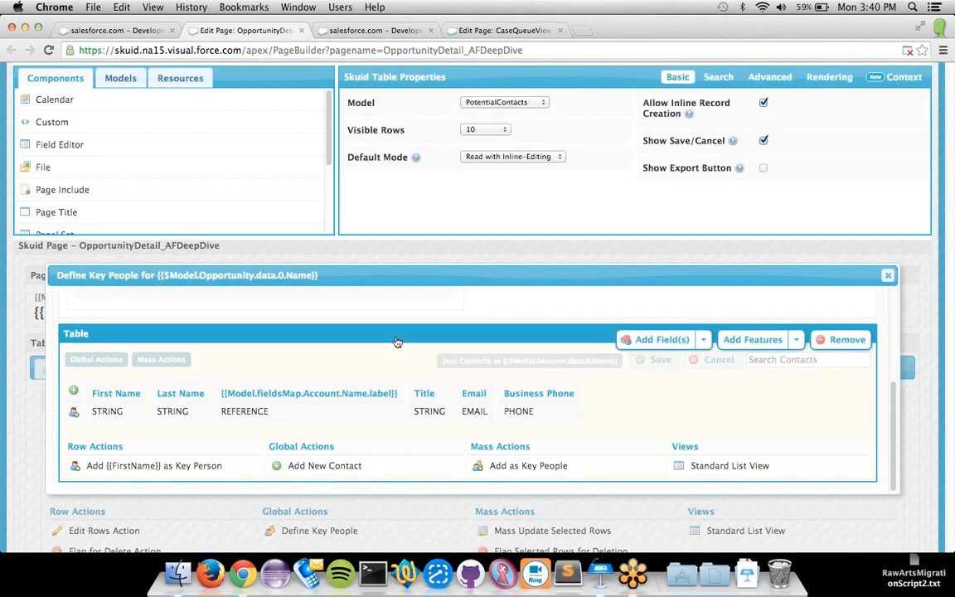
Step: Compare the actions run by the Add {{FirstName}} as Key Person row action and the Add as Key People mass action
left_click(197, 466)
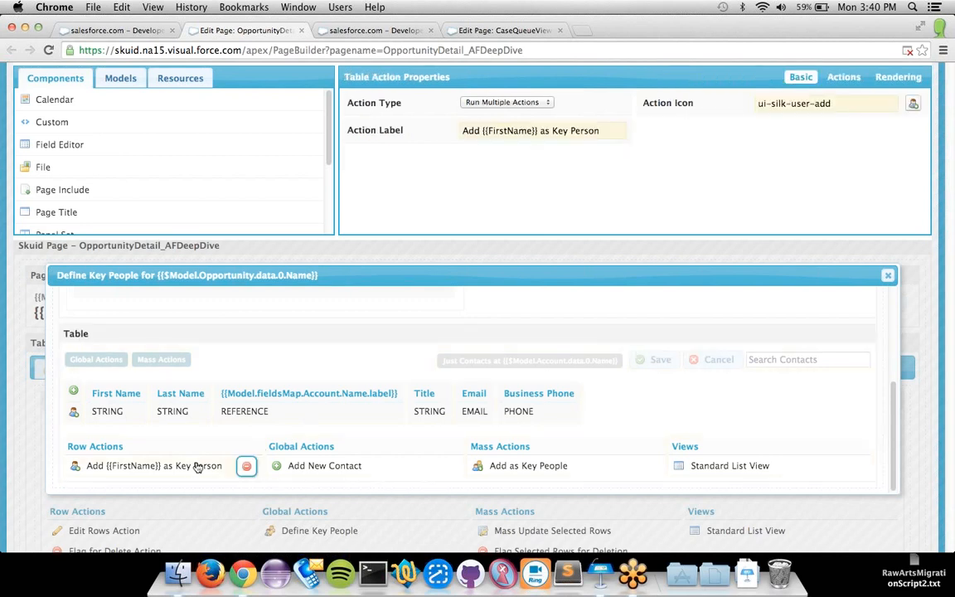
left_click(541, 466)
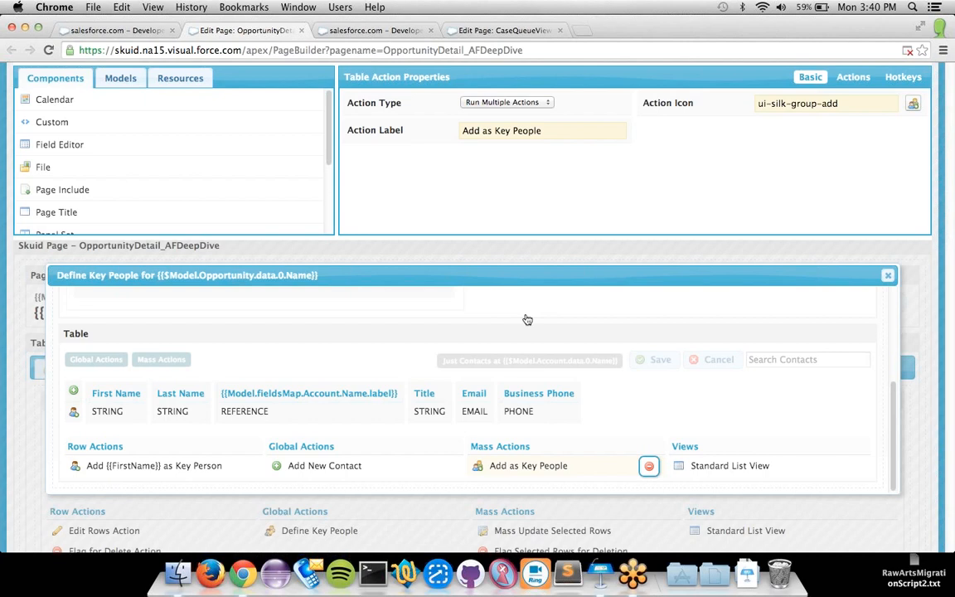
left_click(854, 77)
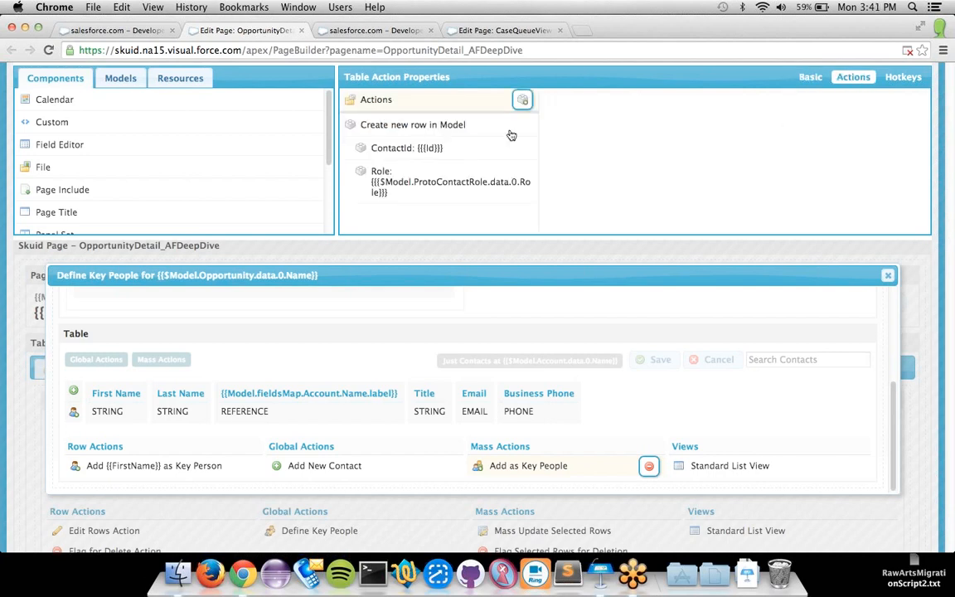
left_click(181, 467)
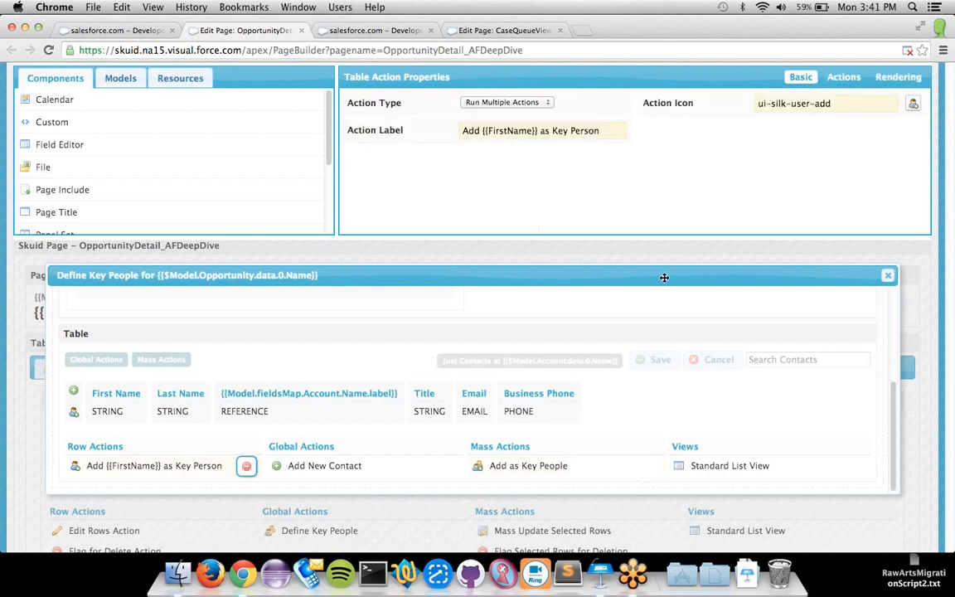
left_click(842, 78)
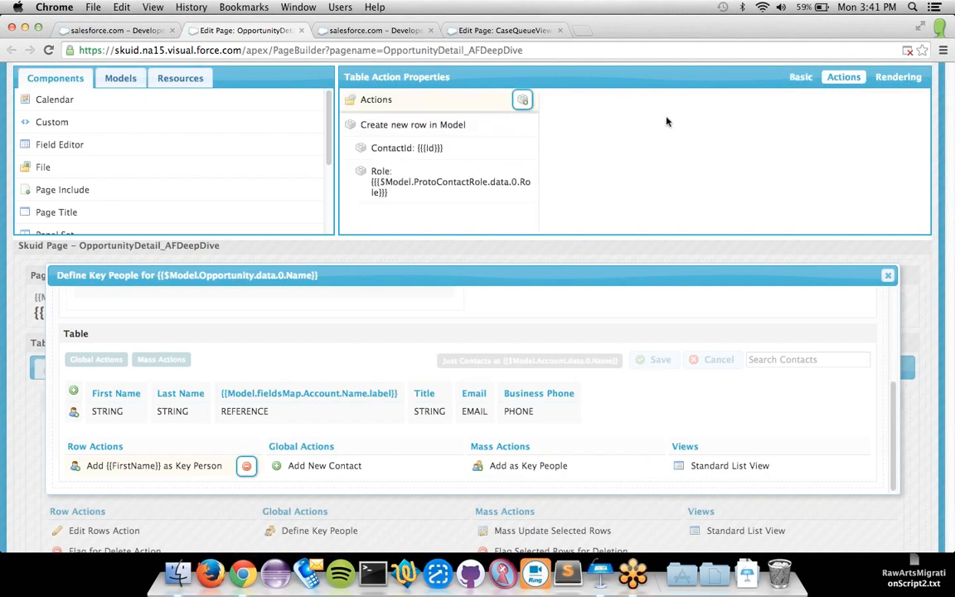
Step: Review the target model of the row action's Create new row in Model action and its ContactId value
left_click(478, 128)
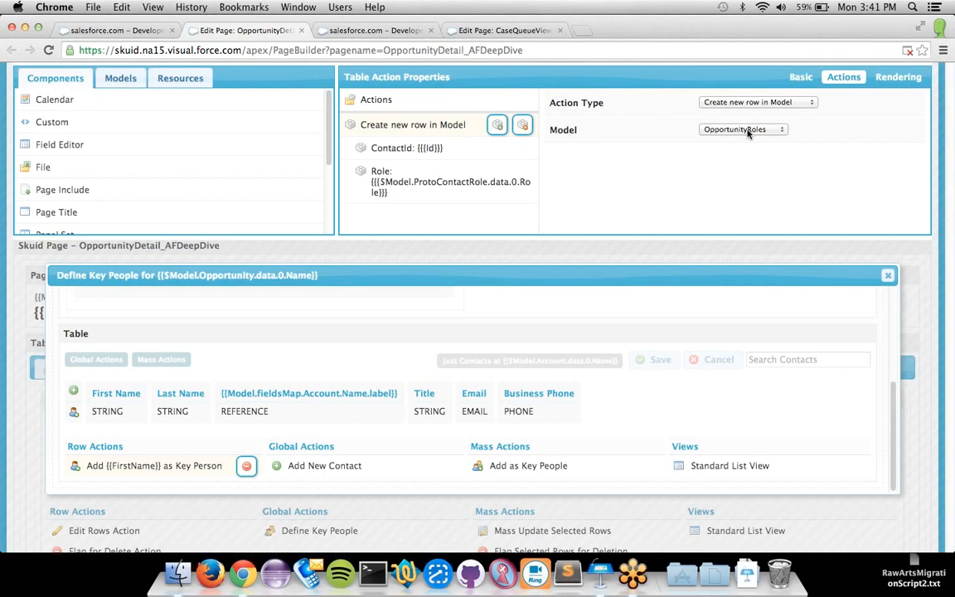
left_click(462, 150)
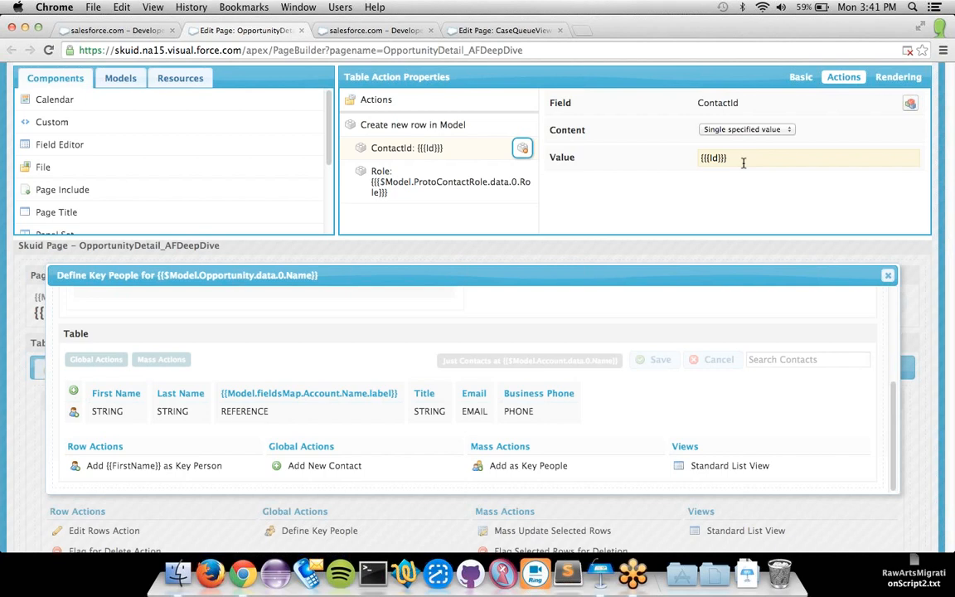
left_click_drag(744, 163, 679, 154)
left_click(780, 156)
left_click_drag(705, 157, 746, 158)
left_click(718, 159)
Step: Try Title and FirstName as the merge field in the ContactId value and restore it to {{{Id}}}
double_click(718, 160)
type("Title")
double_click(718, 160)
type("FirstName")
double_click(718, 160)
type("Id")
double_click(718, 160)
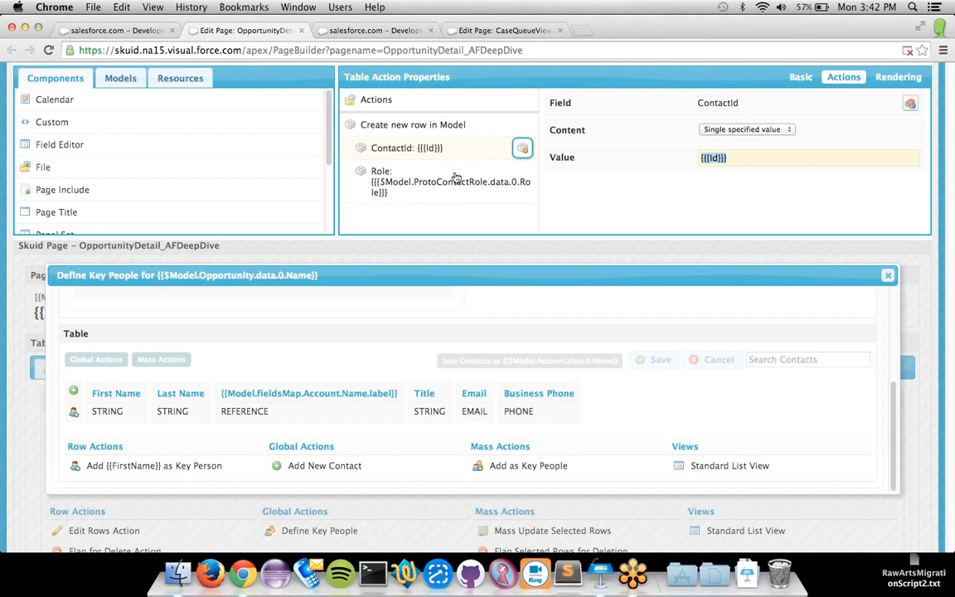
Step: Review the model and default mode of the With Role field editor in the Define Key People popup
scroll(398, 373, "up", 5)
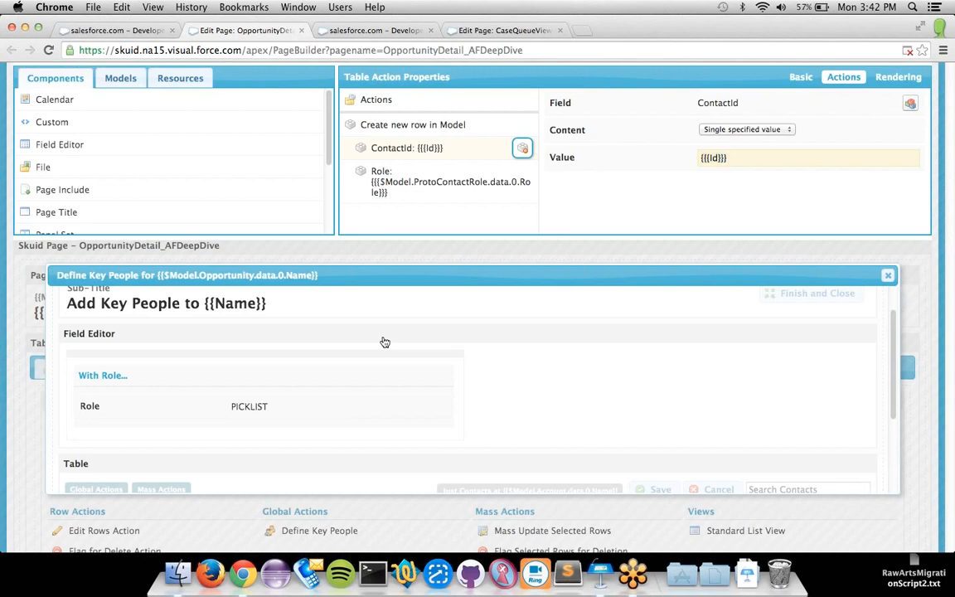
left_click(384, 342)
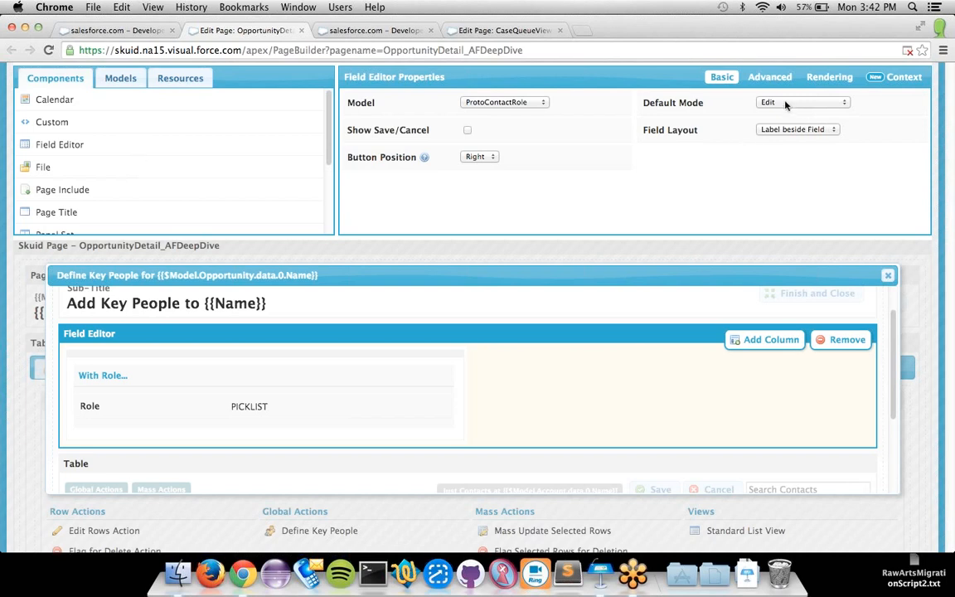
scroll(452, 412, "down", 3)
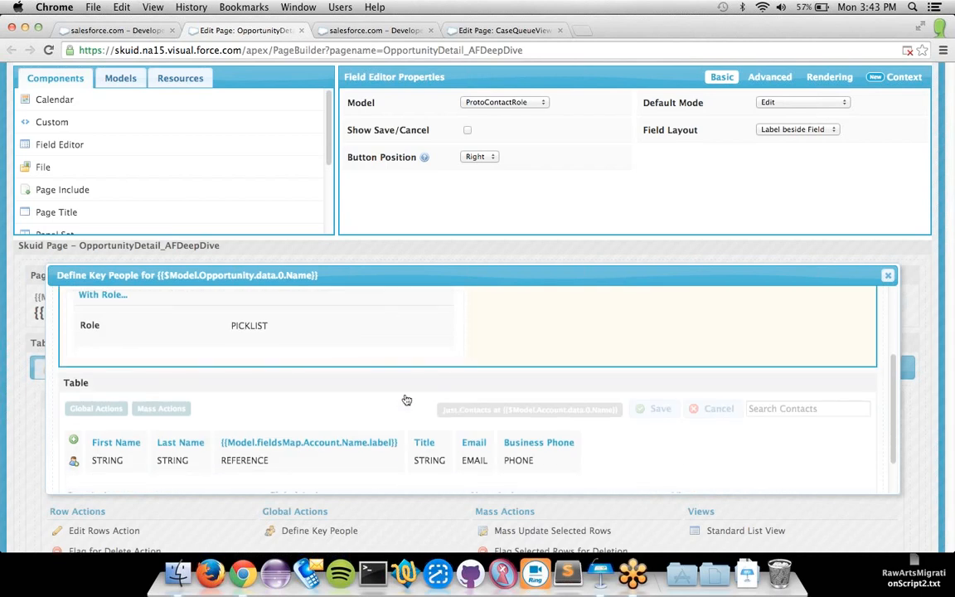
scroll(411, 404, "down", 1)
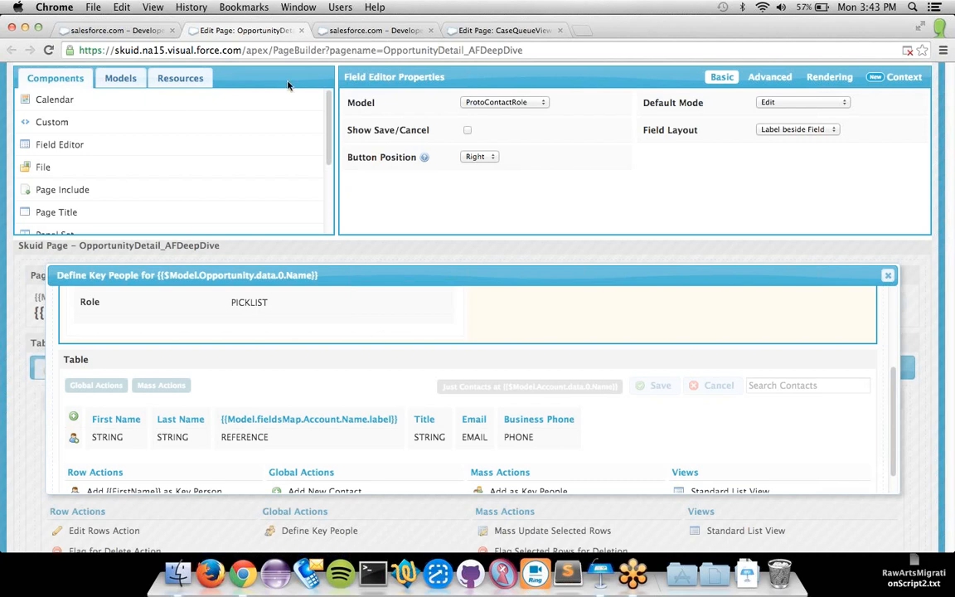
Step: On the Opportunity Planning Wall, delete all three existing key people from Acapulco – new Generators 2014 and save
left_click(147, 33)
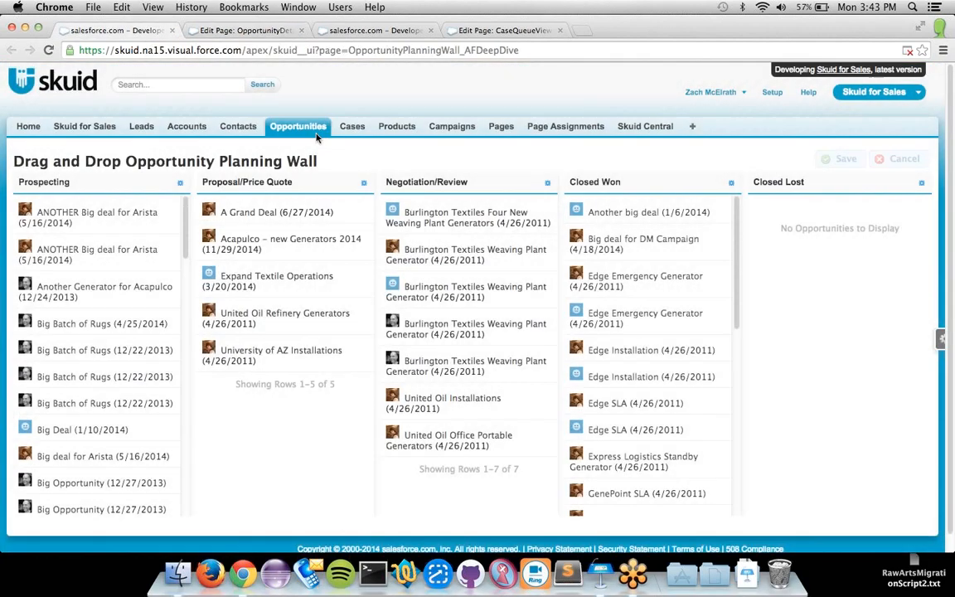
left_click(329, 258)
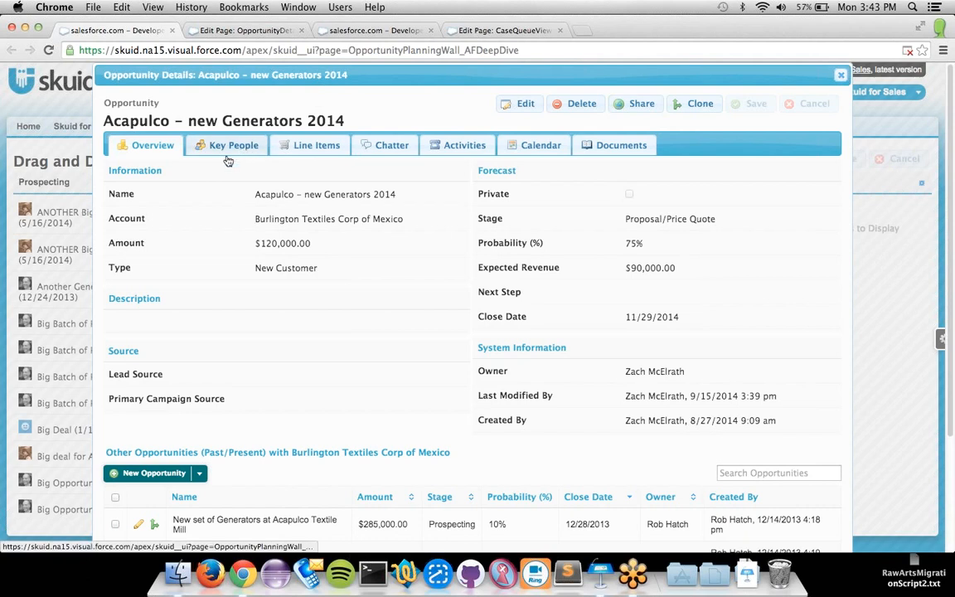
left_click(229, 147)
left_click(154, 220)
left_click(154, 243)
left_click(154, 266)
left_click(753, 104)
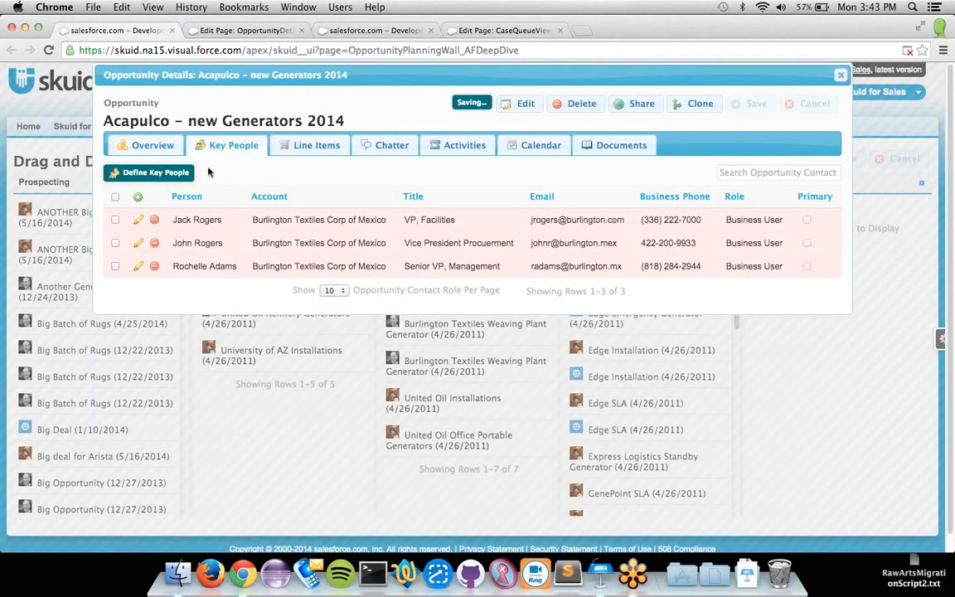
Step: Use Define Key People to add the Senior VP Management, VP Facilities and Vice President Procurement contacts with the role Executive Sponsor
left_click(166, 174)
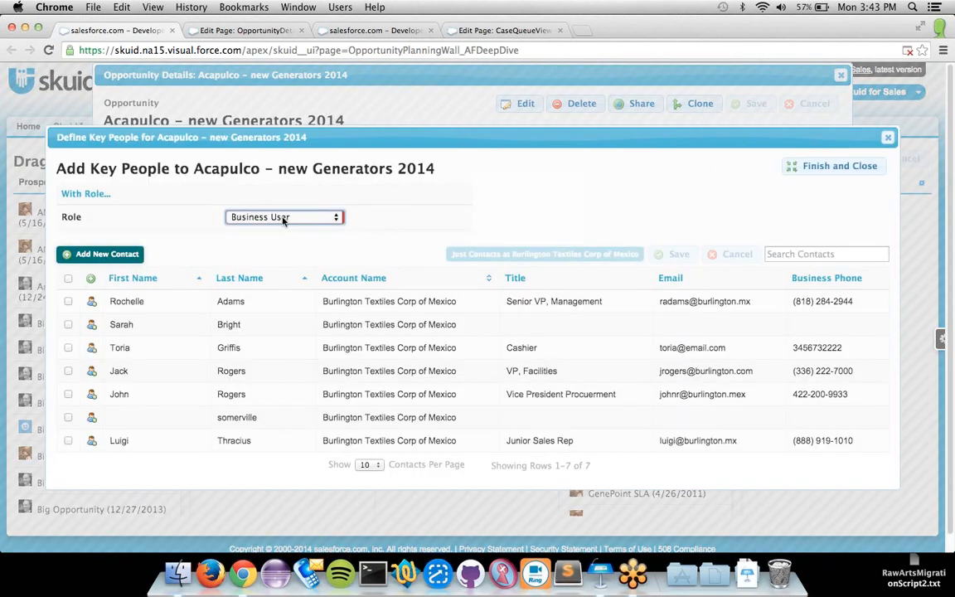
left_click(282, 218)
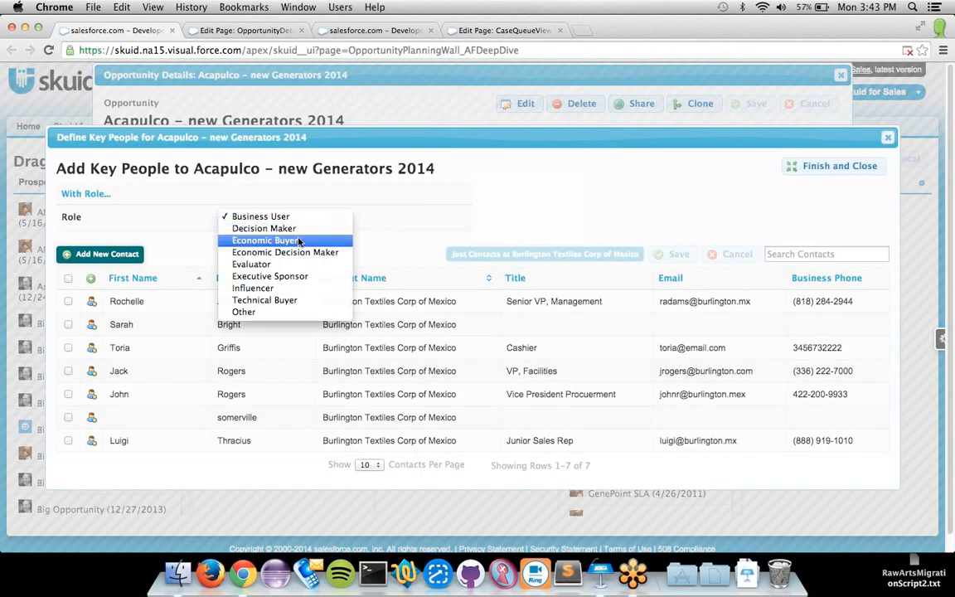
left_click(301, 281)
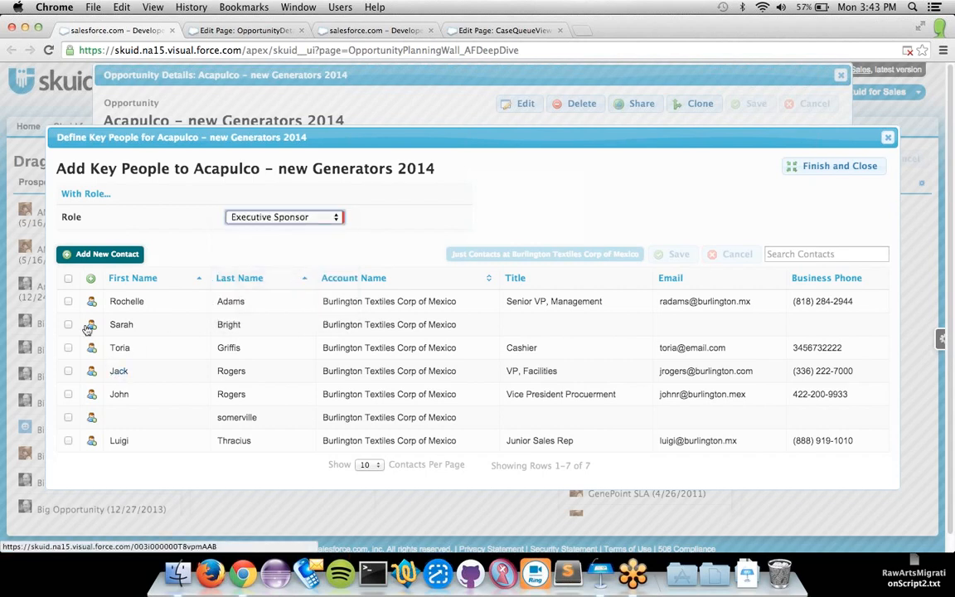
left_click(69, 301)
left_click(68, 348)
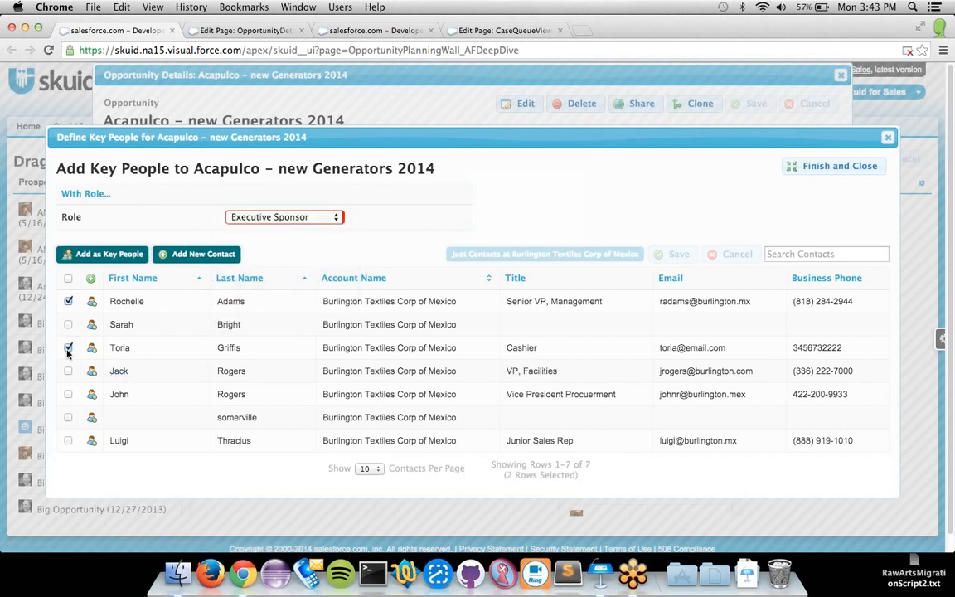
left_click(68, 347)
left_click(67, 370)
left_click(68, 394)
left_click(111, 256)
Step: Add the Cashier and Junior Sales Rep contacts as key people with the role Decision Maker, and finish the Define Key People popup
left_click(68, 348)
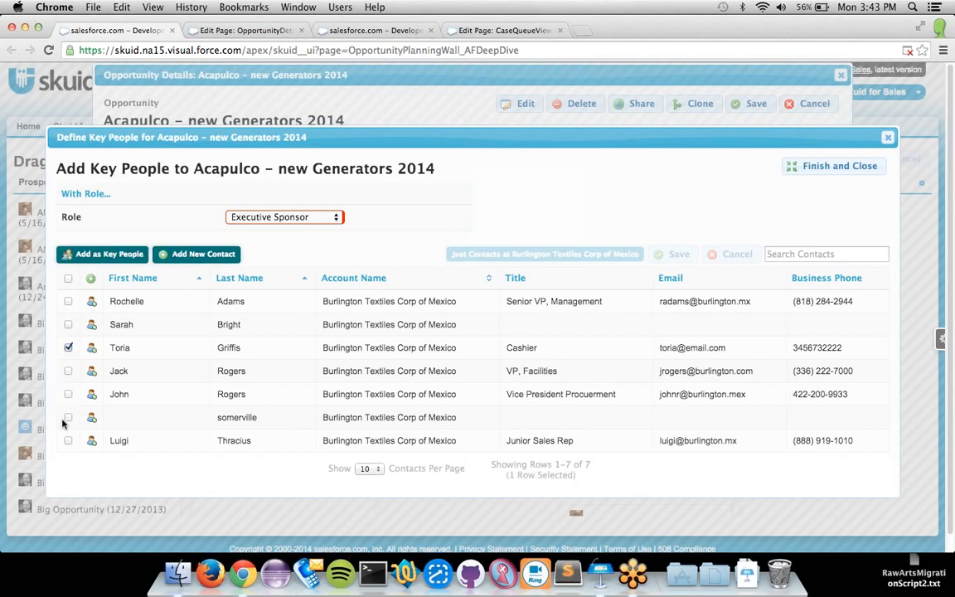
left_click(68, 440)
left_click(281, 219)
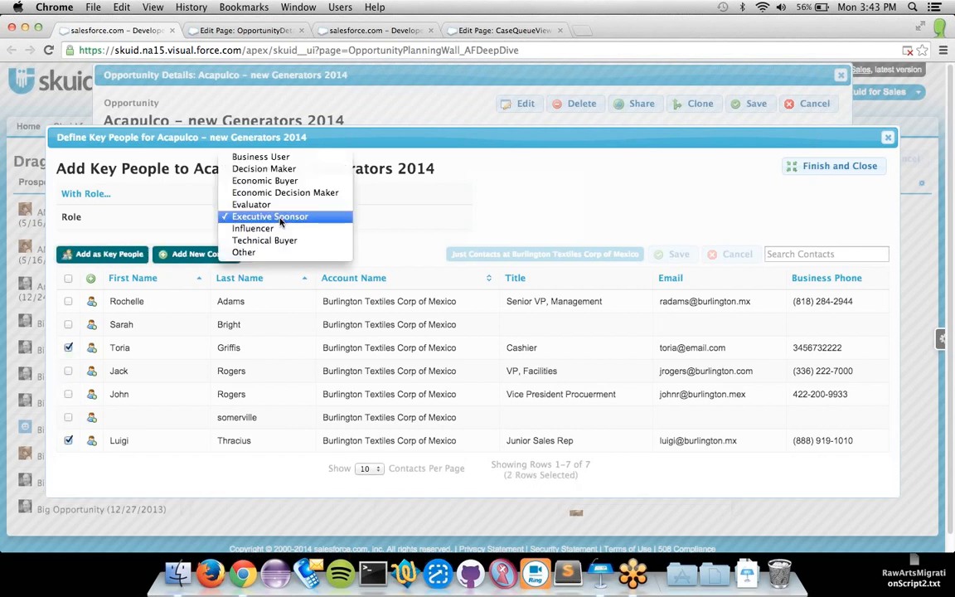
left_click(280, 169)
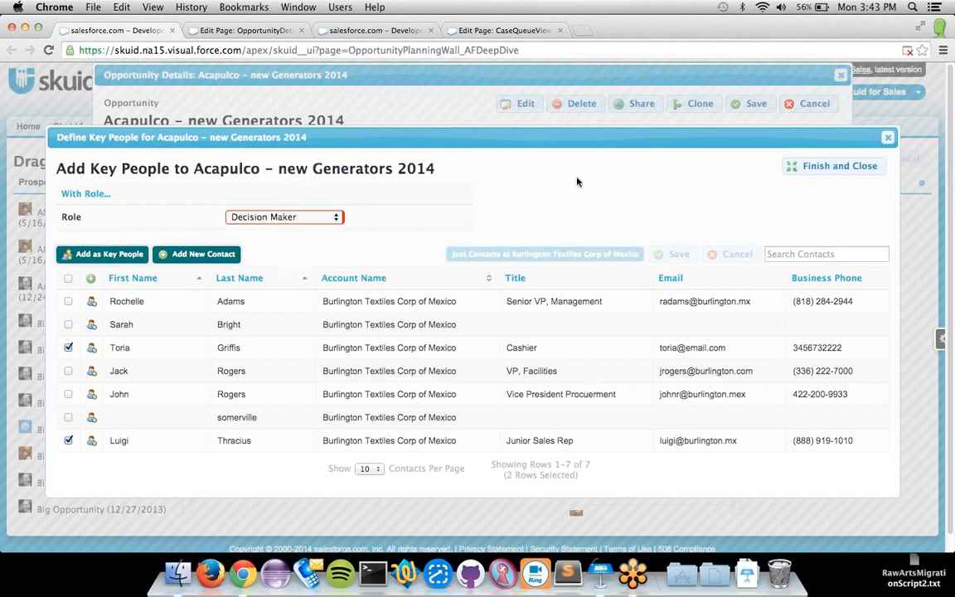
left_click(828, 165)
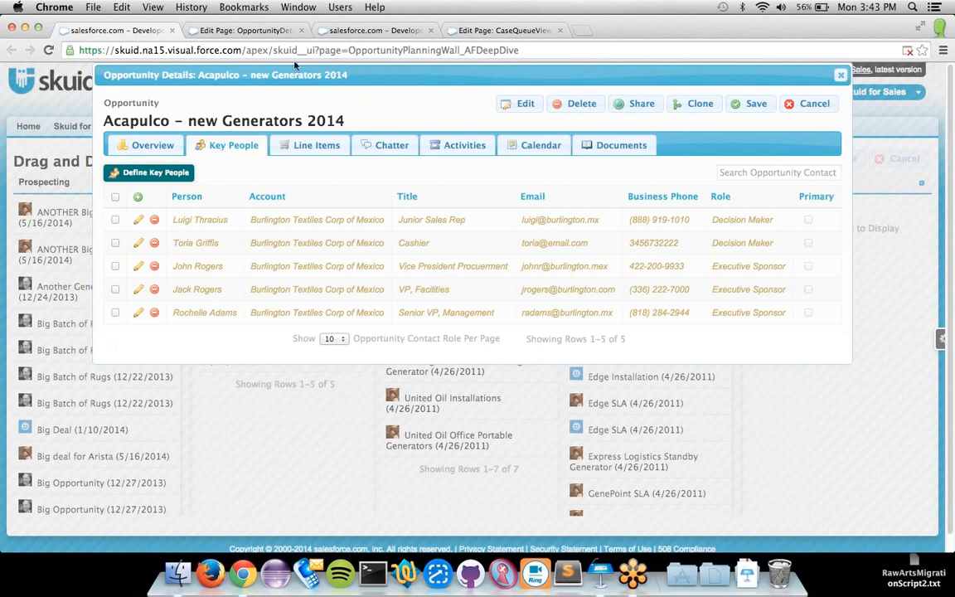
Step: In the OpportunityDetail_AFDeepDive page editor, review the Role value in the Add as Key People mass action and close the popup configuration
left_click(233, 30)
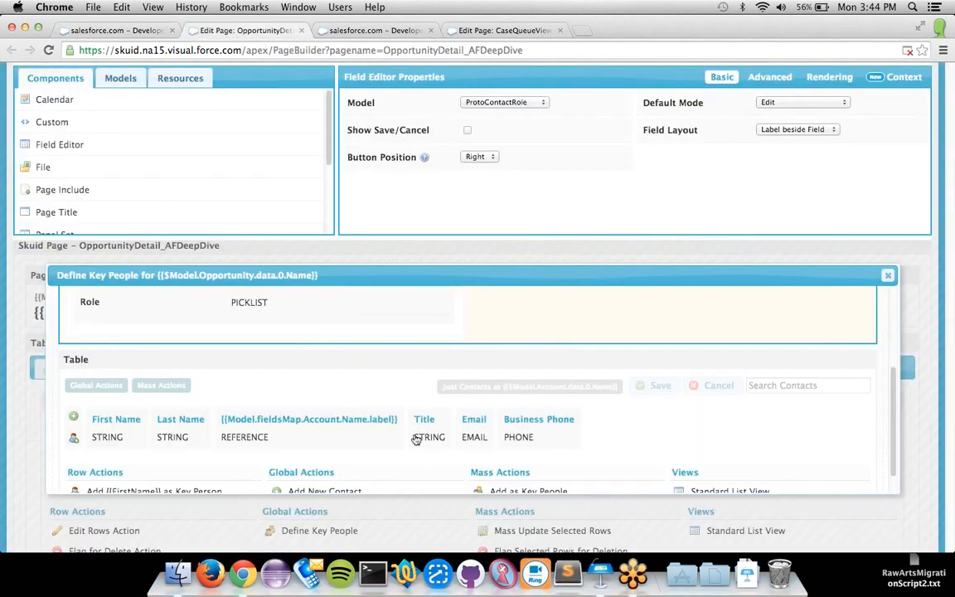
scroll(419, 435, "down", 3)
left_click(514, 414)
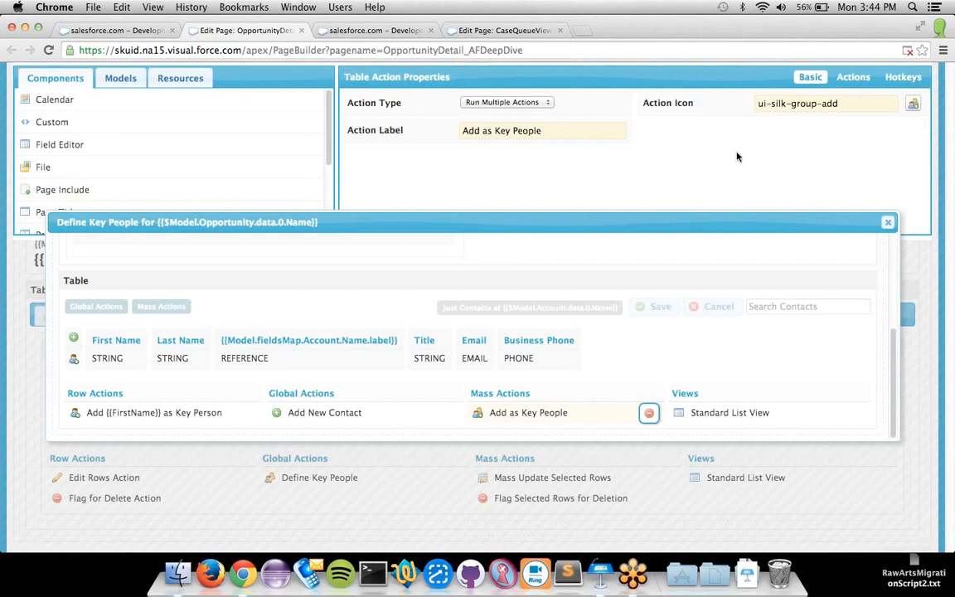
left_click(853, 76)
left_click(516, 173)
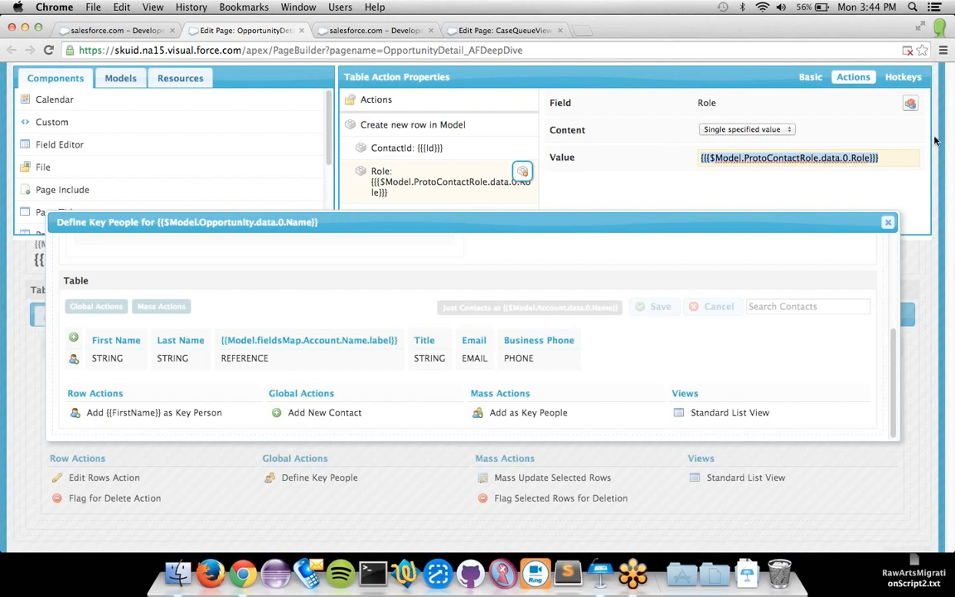
left_click(859, 158)
double_click(859, 157)
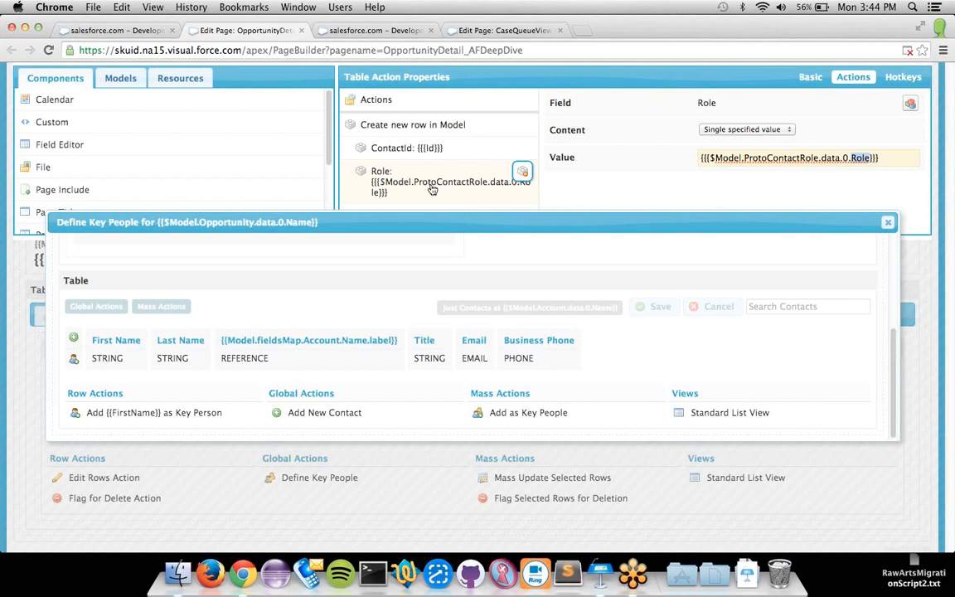
left_click(888, 224)
Step: Open the popup configuration of the Line Items table's Add Line Items action and review its field editor and product table
left_click(228, 315)
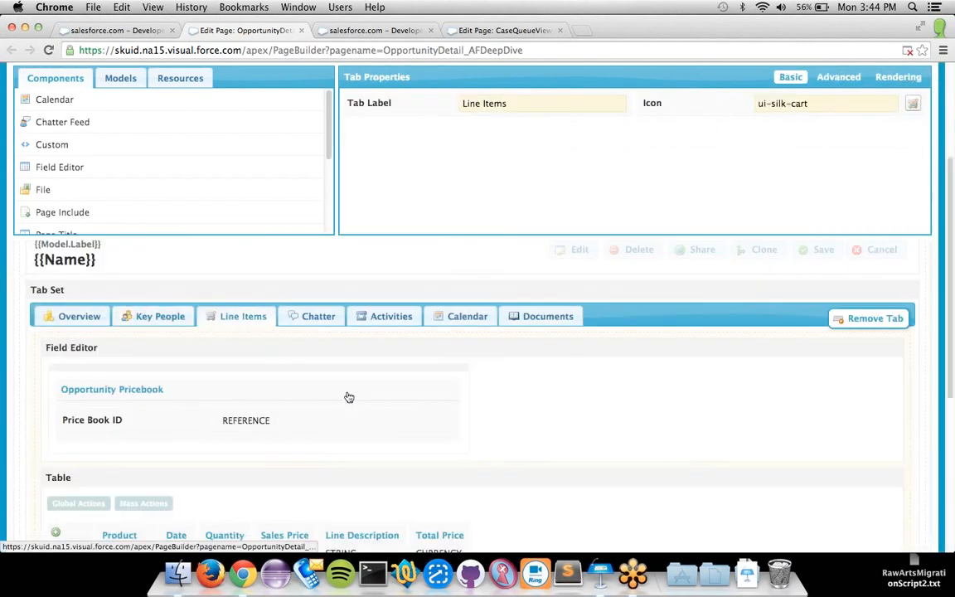
scroll(371, 403, "down", 1)
scroll(371, 403, "down", 1)
left_click(341, 489)
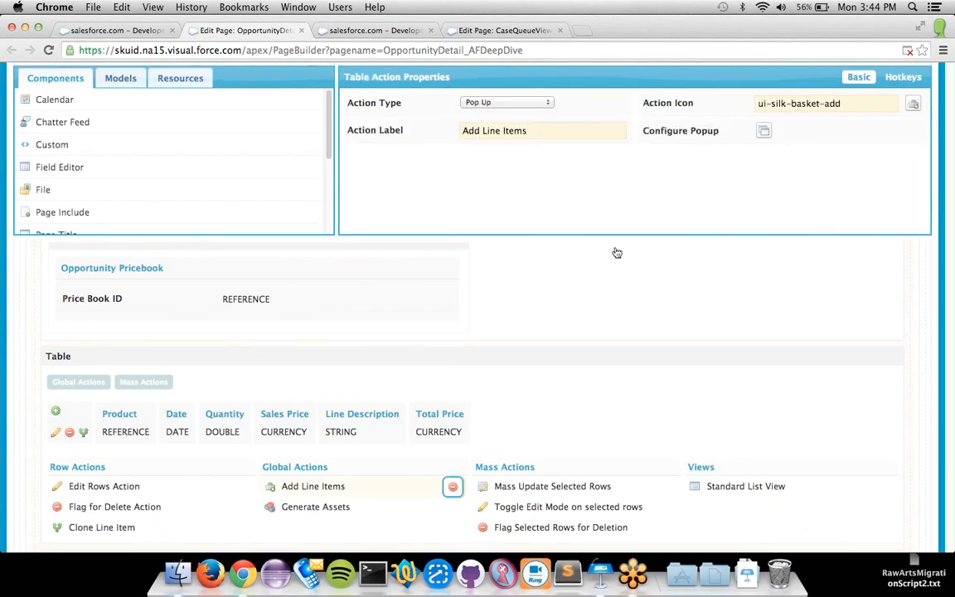
left_click(763, 133)
scroll(441, 374, "down", 4)
scroll(445, 374, "up", 2)
scroll(332, 332, "up", 2)
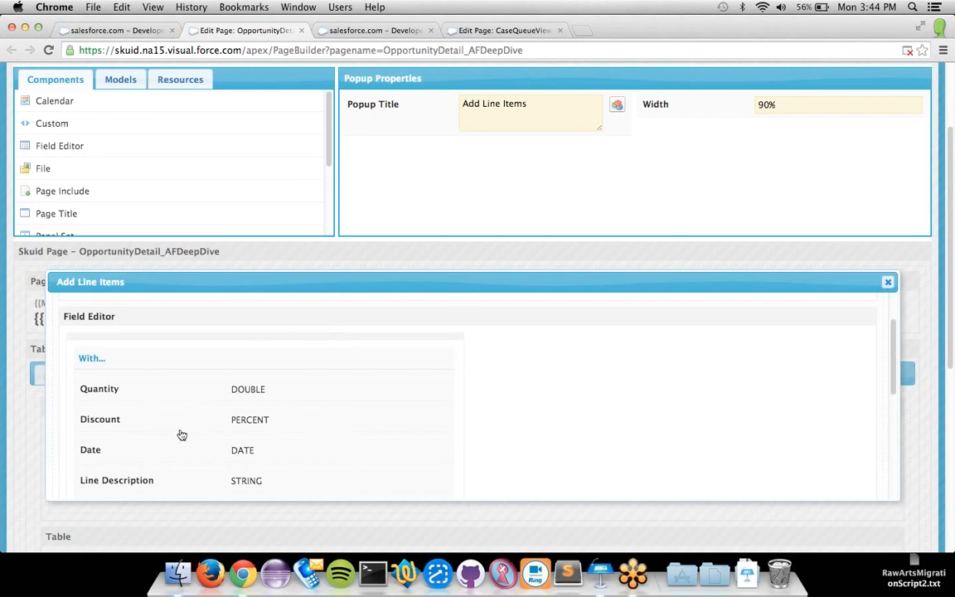
scroll(449, 395, "down", 6)
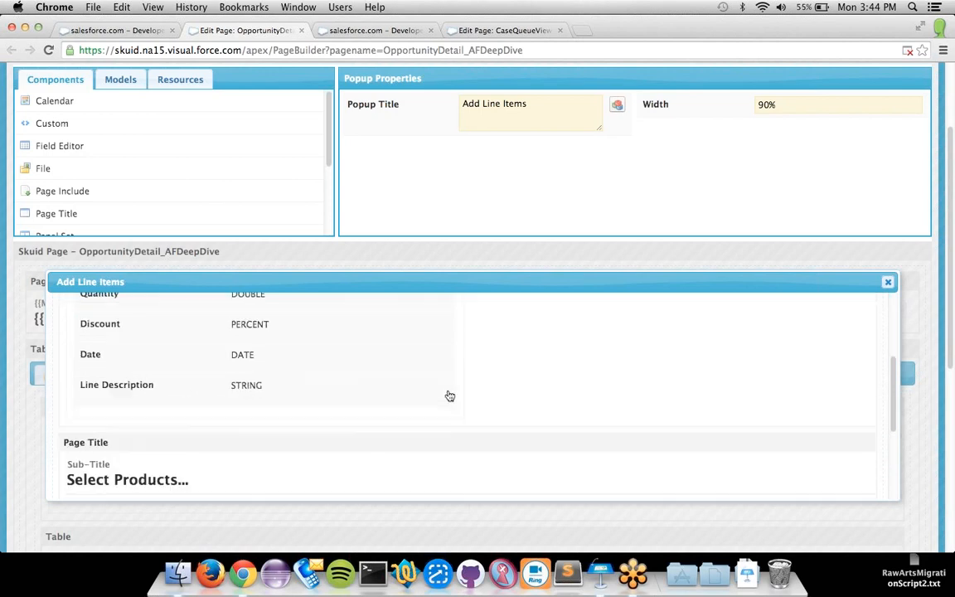
scroll(449, 396, "down", 2)
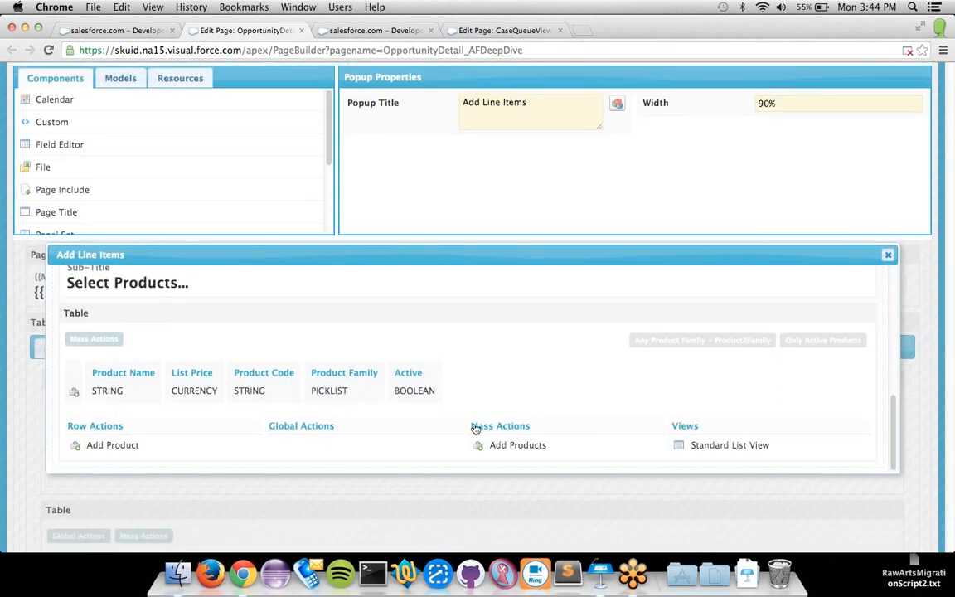
Step: Review the Add Products mass action's properties and the available action types
left_click(506, 446)
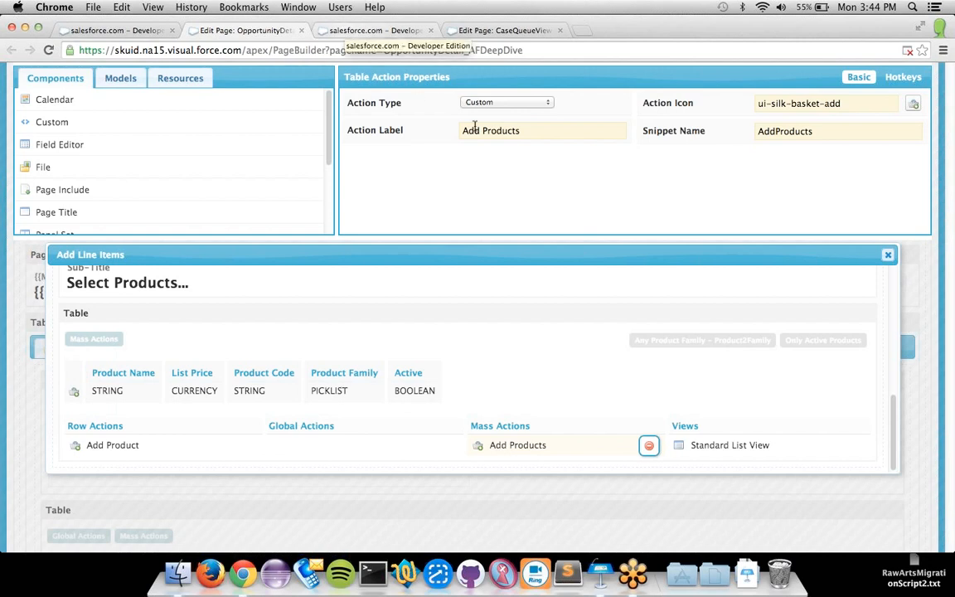
left_click(500, 102)
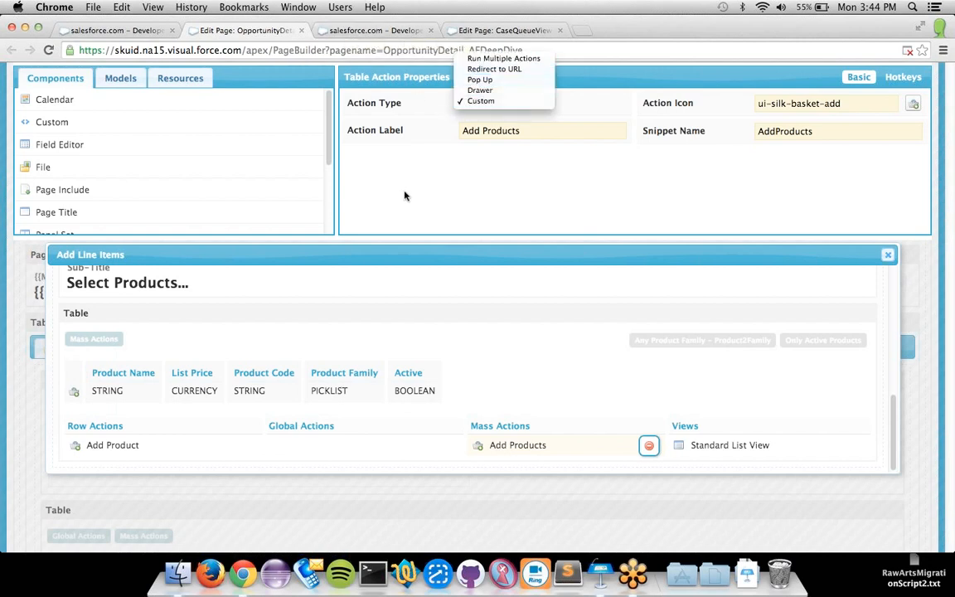
left_click(430, 170)
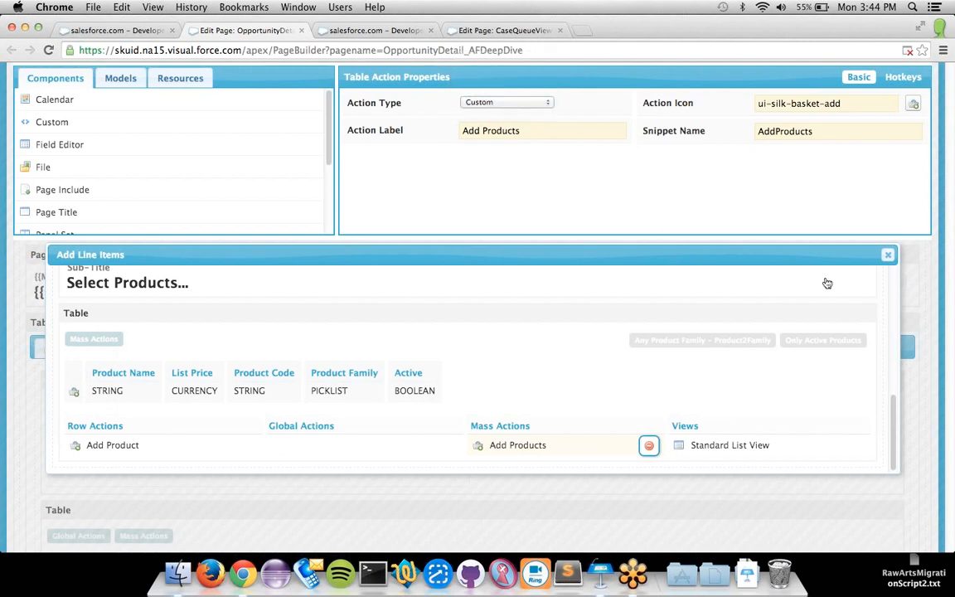
Step: Close the Add Line Items popup configuration and the OpportunityDetail_AFDeepDive page editor, discarding the unsaved changes
left_click(888, 256)
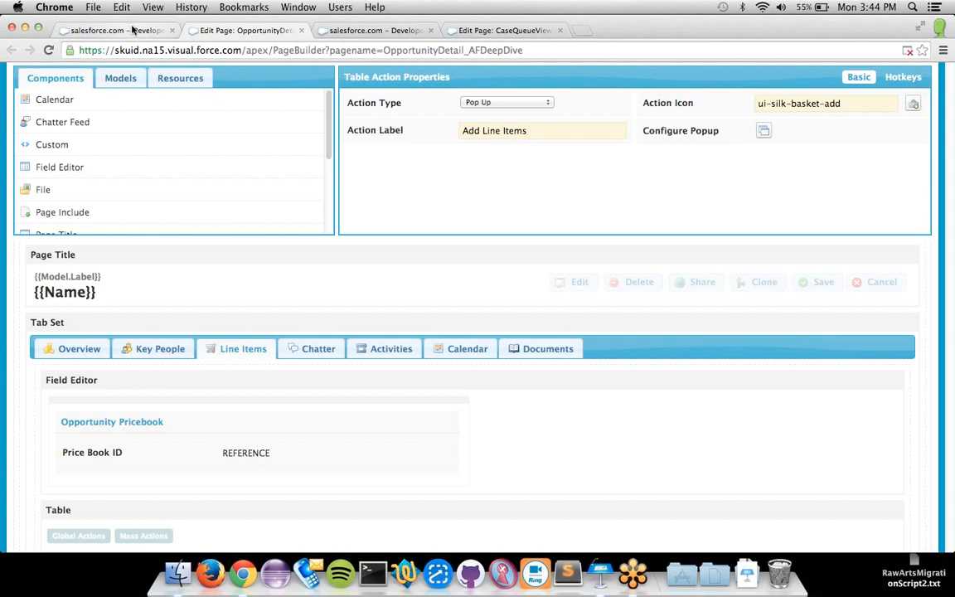
left_click(302, 31)
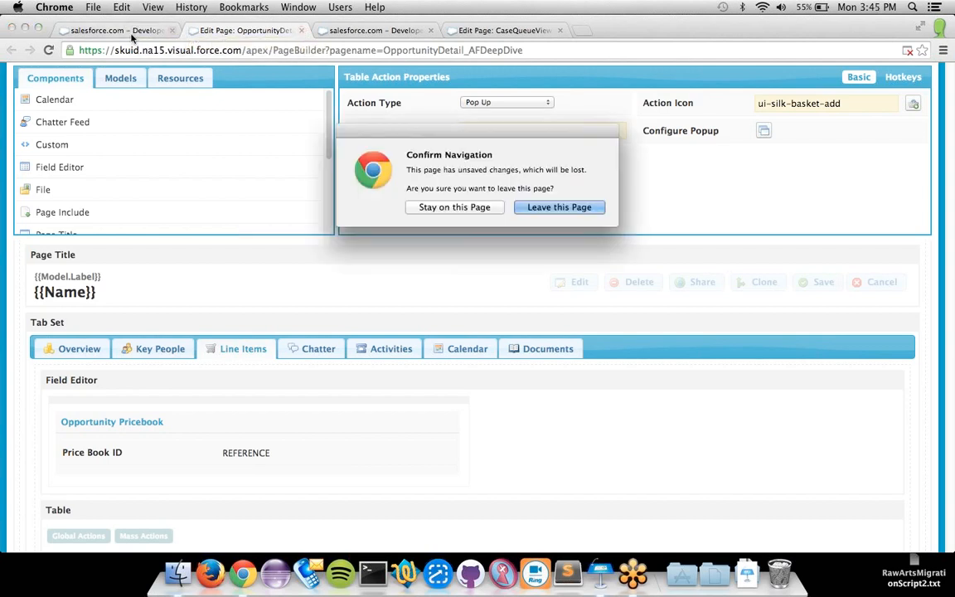
left_click(535, 208)
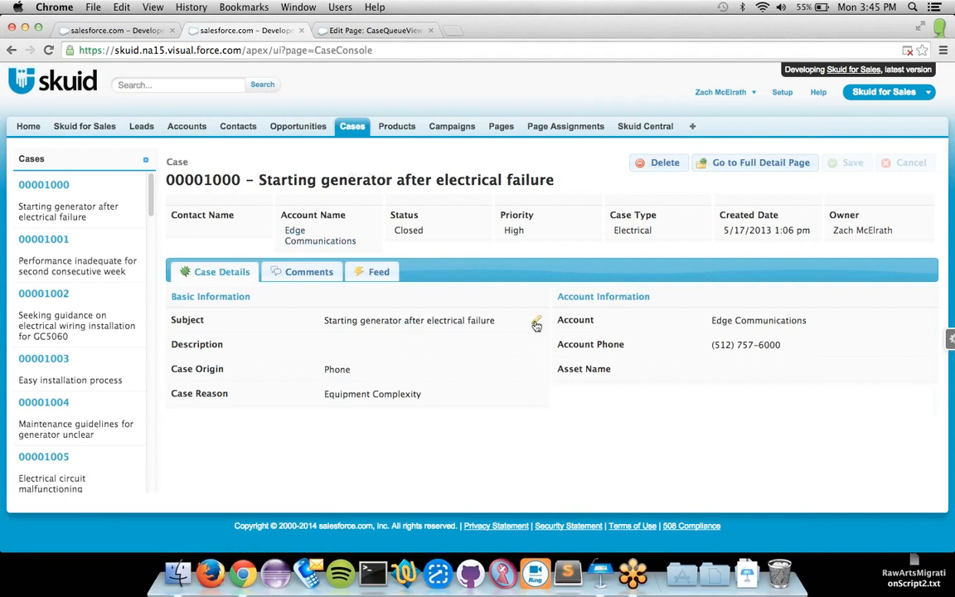
Step: In the Case Console, view the case about inadequate performance and the one about electrical wiring installation for GC5060
left_click(99, 242)
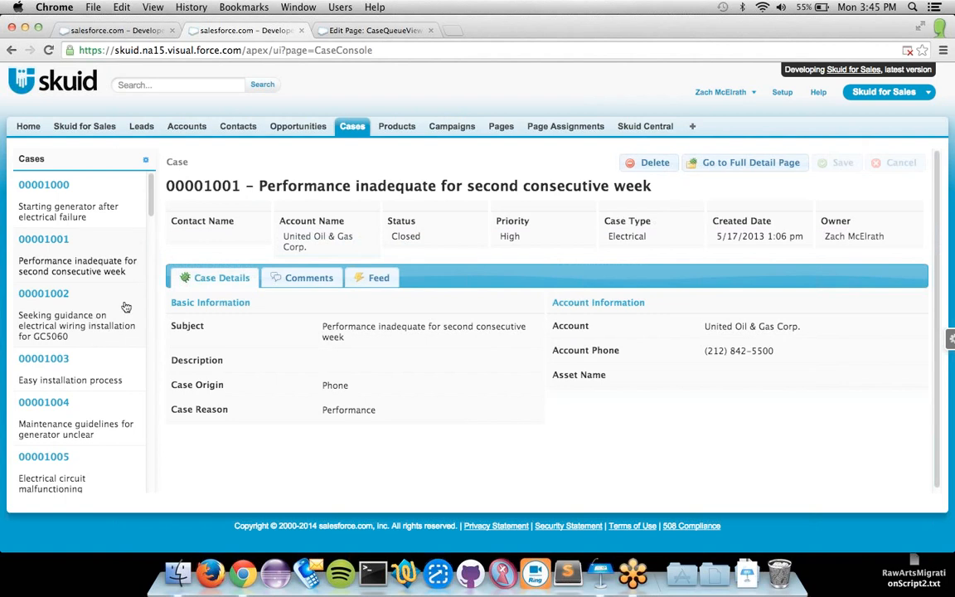
left_click(112, 298)
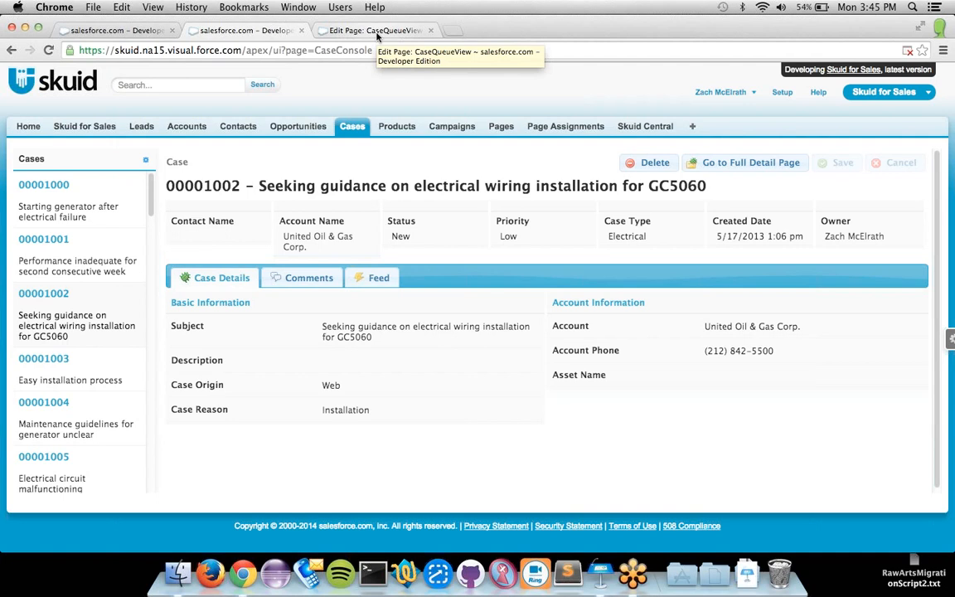
Step: Switch to the CaseQueueView page editor and review the properties of its Queue and Page Title components
left_click(377, 31)
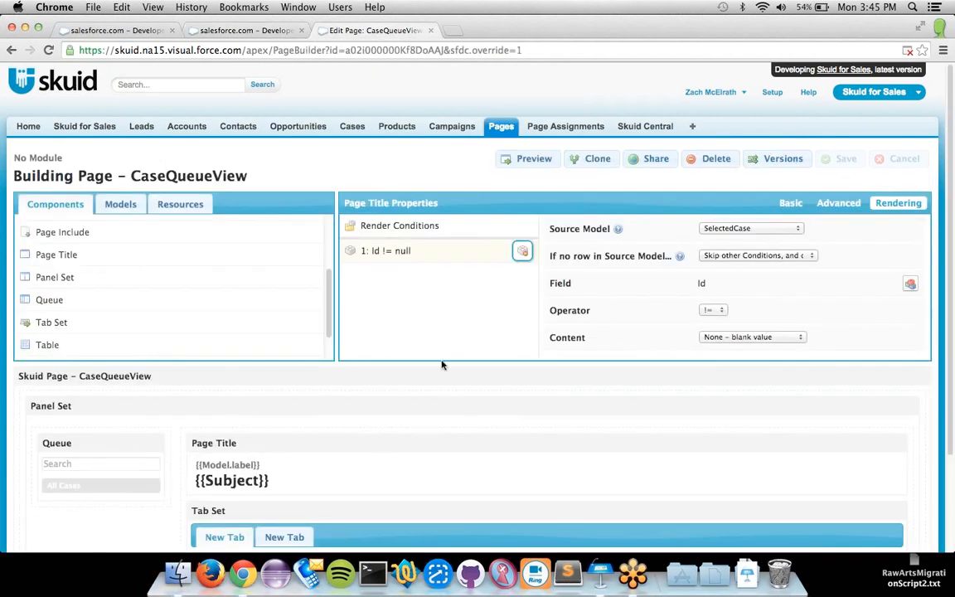
scroll(408, 425, "down", 3)
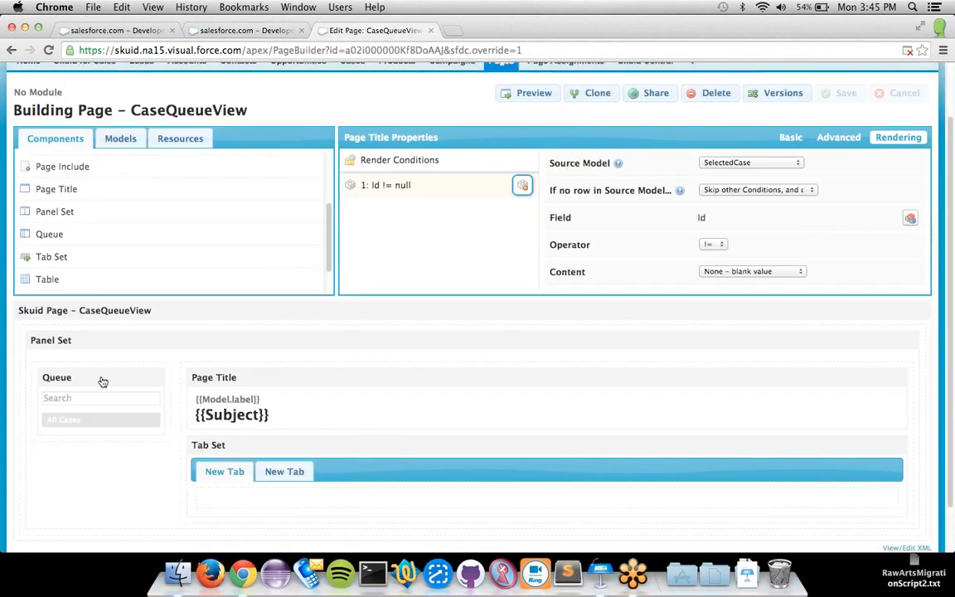
left_click(100, 380)
scroll(455, 394, "down", 1)
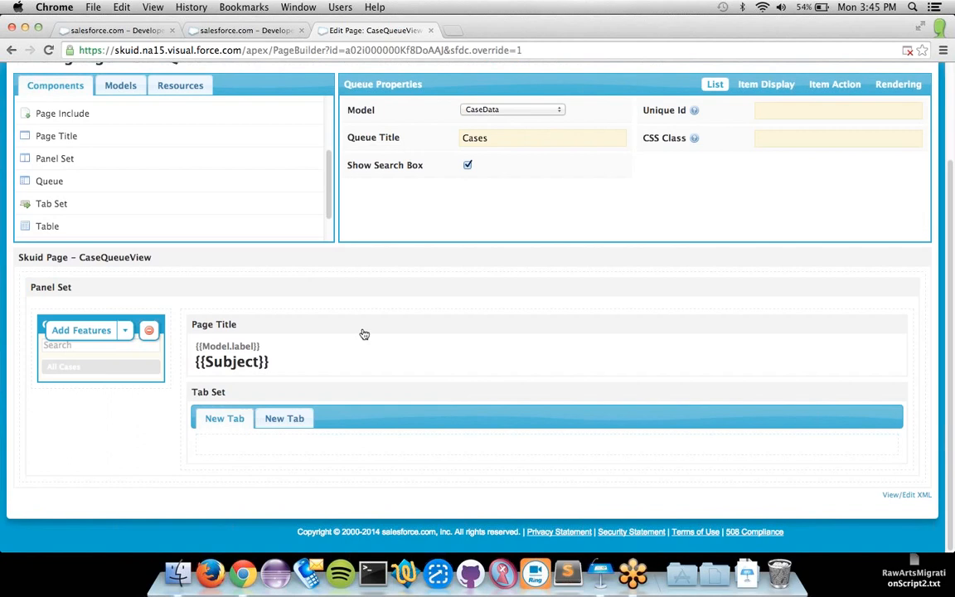
left_click(362, 332)
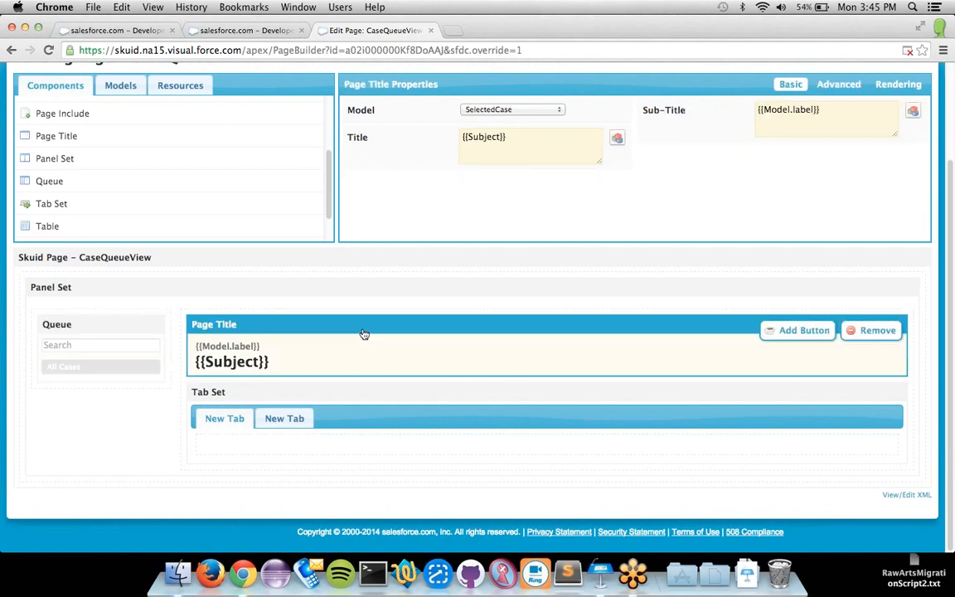
Step: Label the tab set's first tab Case Details and its second tab Case Comments
left_click(328, 400)
left_click(229, 421)
left_click(556, 112)
key("super+a")
type("Case Details")
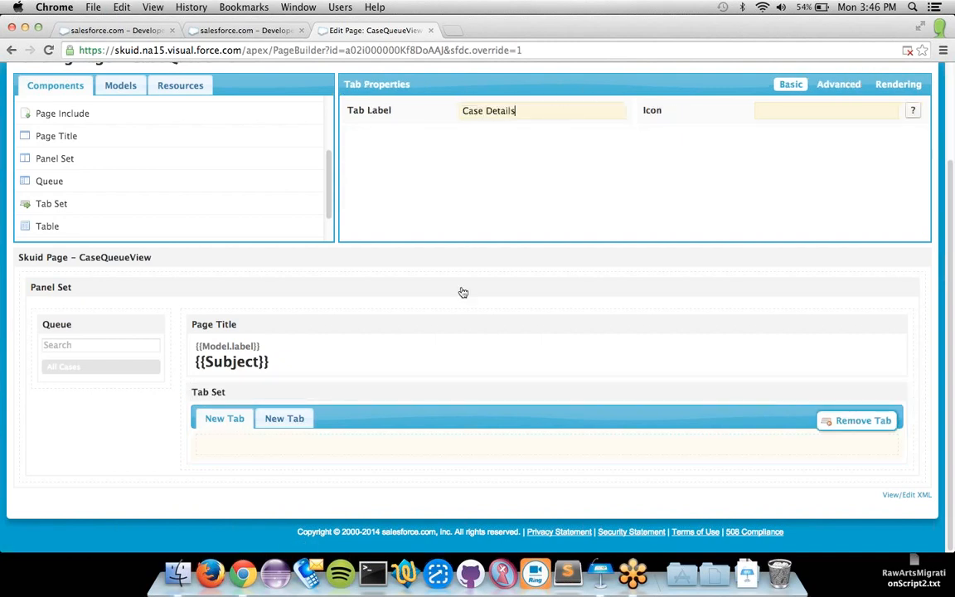
left_click(307, 420)
left_click(575, 114)
key("super+a")
type("Case Comments")
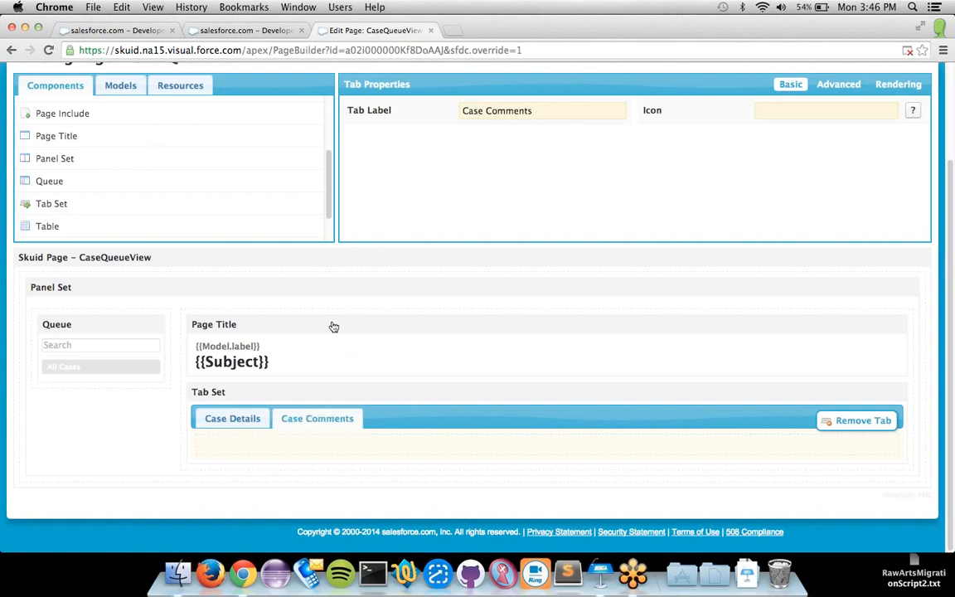
Step: Set the Cases queue's item on-click action type to Run multiple actions
left_click(122, 326)
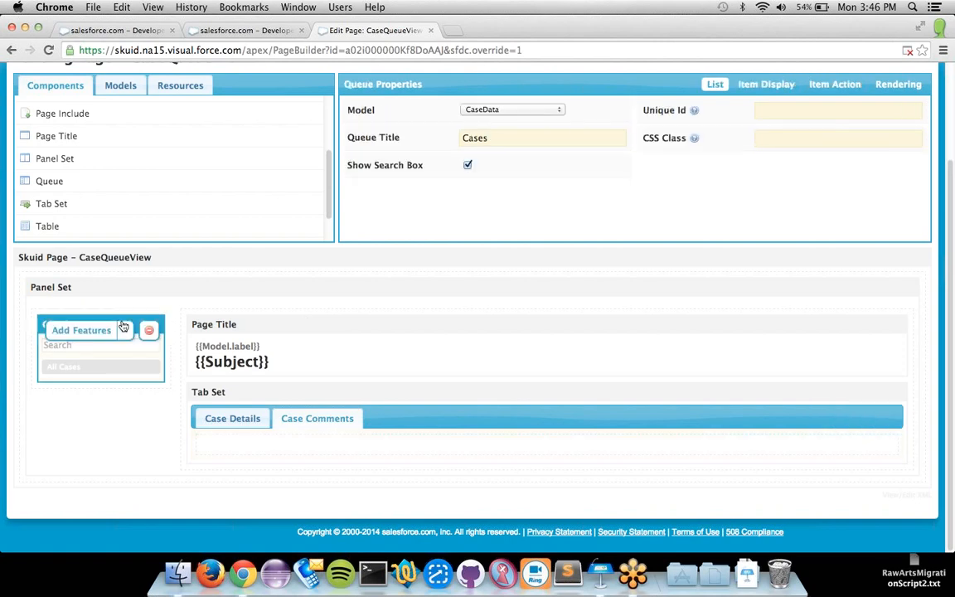
left_click(842, 83)
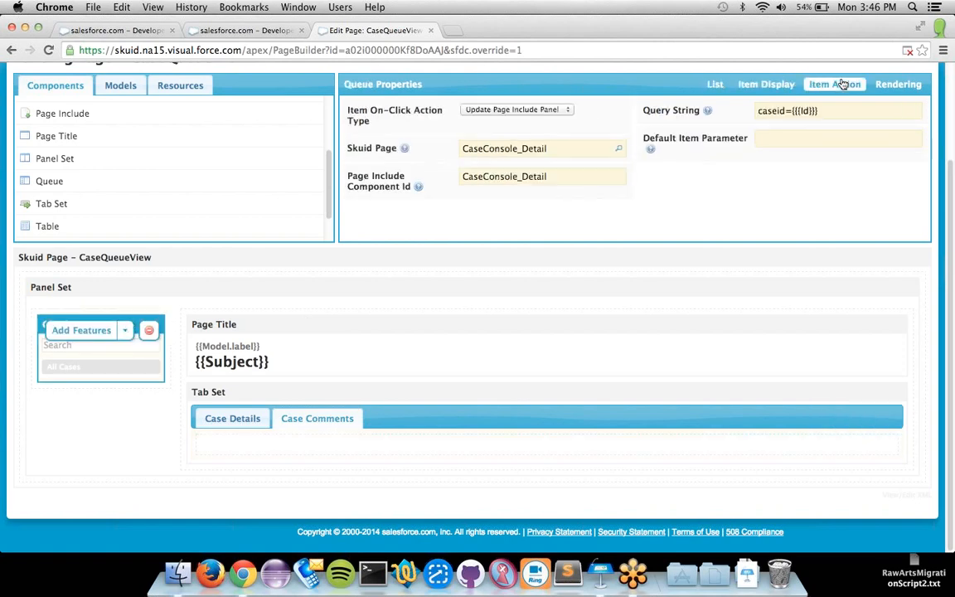
left_click(545, 112)
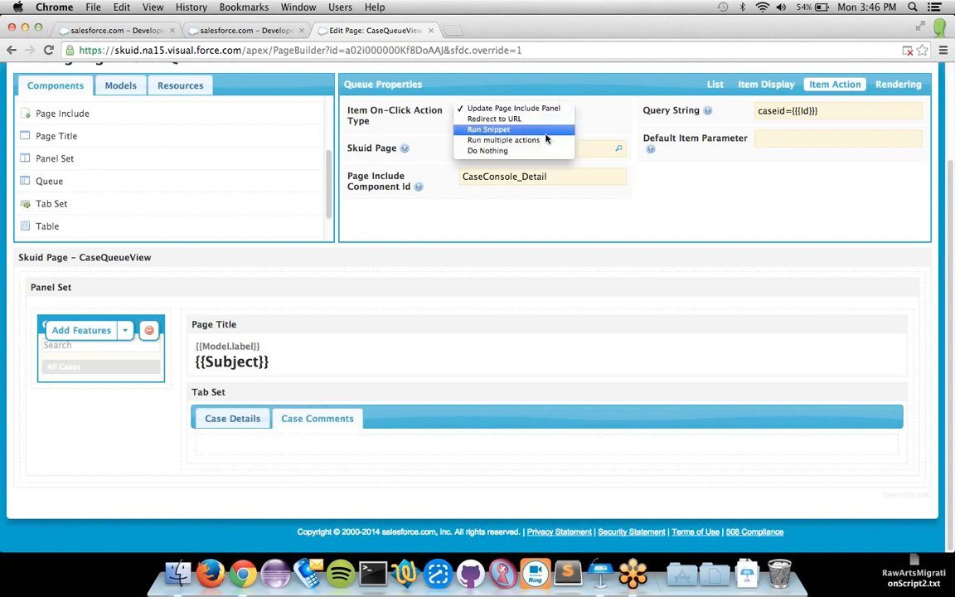
left_click(548, 140)
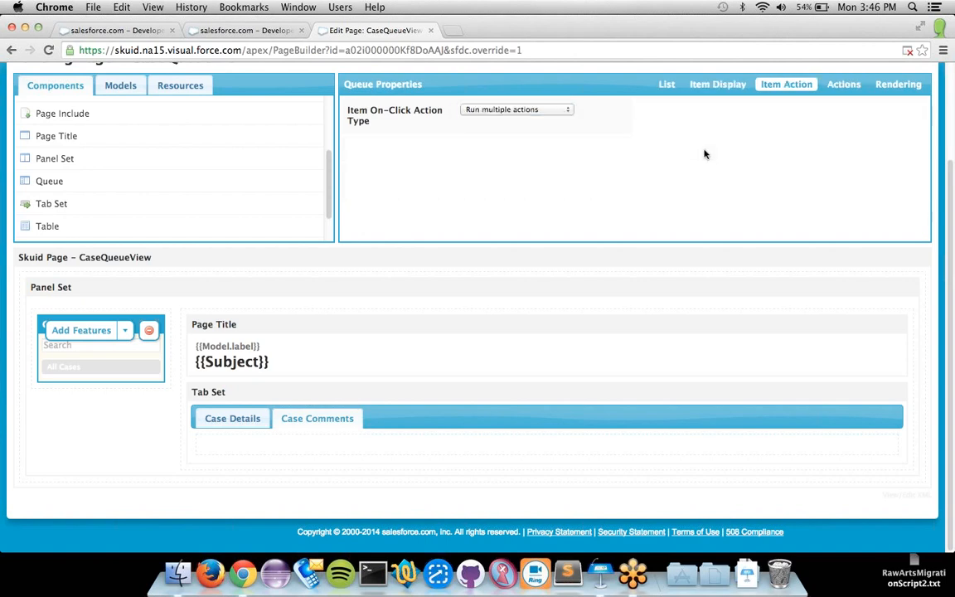
Step: Add a Show message and block UI action to the queue with the message "Loading Case details..."
left_click(844, 85)
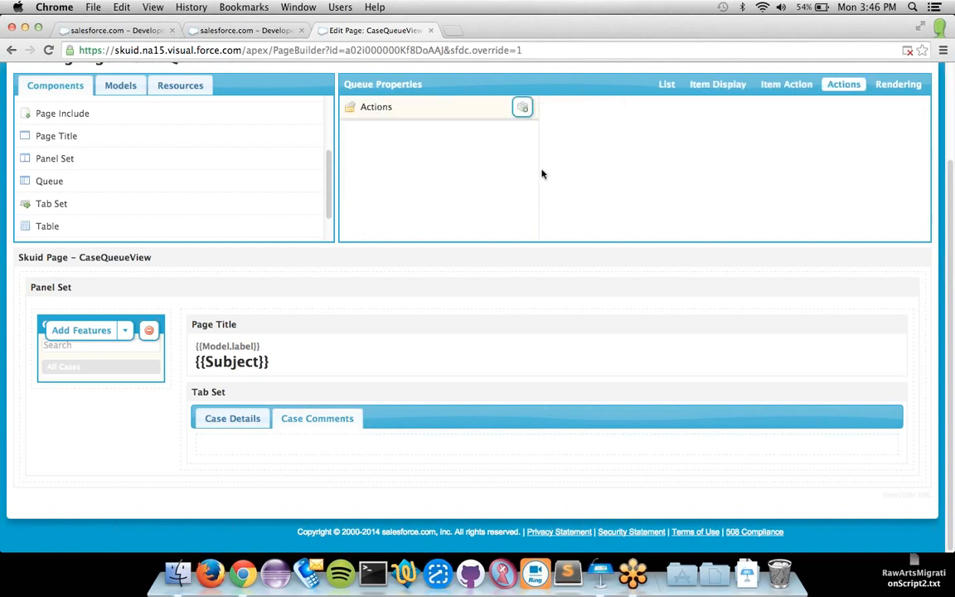
left_click(522, 108)
left_click(458, 135)
left_click(777, 112)
scroll(777, 116, "up", 3)
key("Escape")
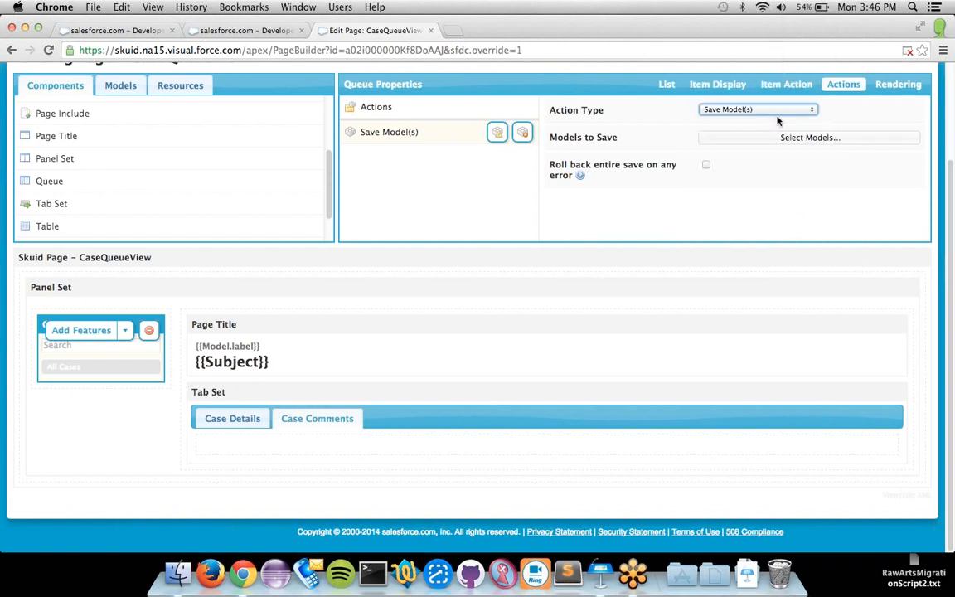
left_click(754, 139)
type("Loading")
key("BackSpace")
key("BackSpace")
key("BackSpace")
key("BackSpace")
type("ading Case details...")
Step: Add a second queue action of type Unblock the UI
left_click(474, 107)
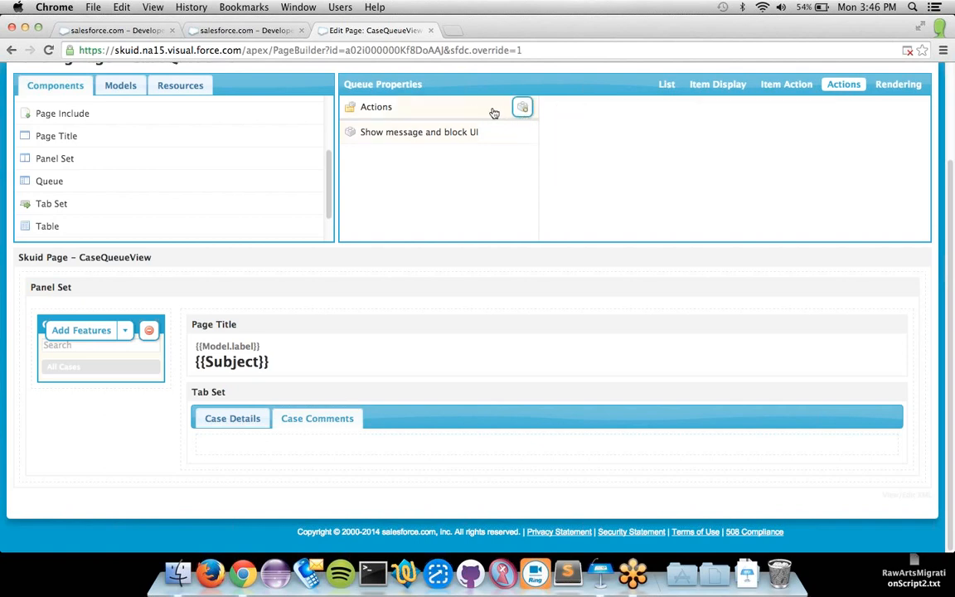
left_click(456, 156)
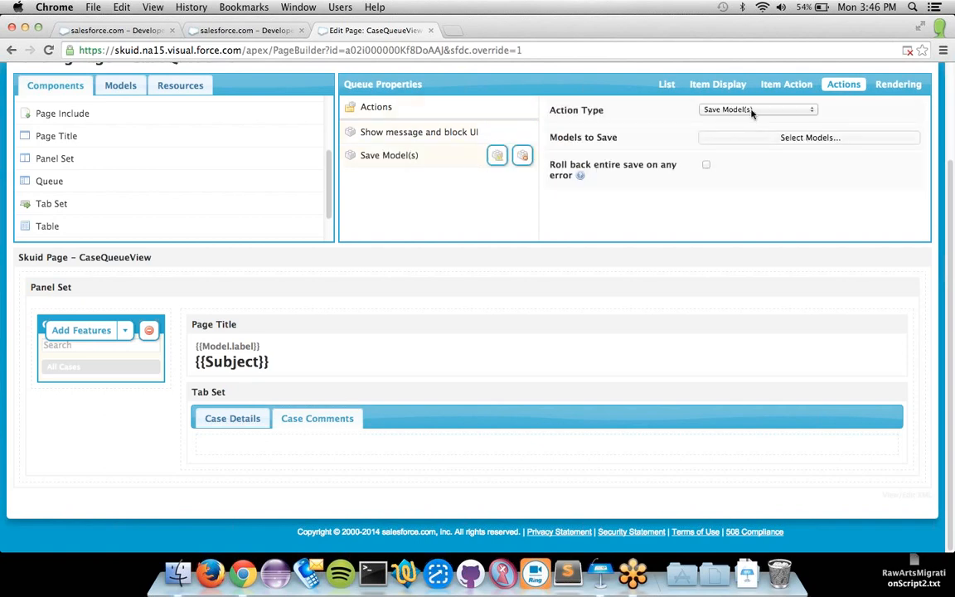
left_click(752, 113)
scroll(756, 82, "up", 3)
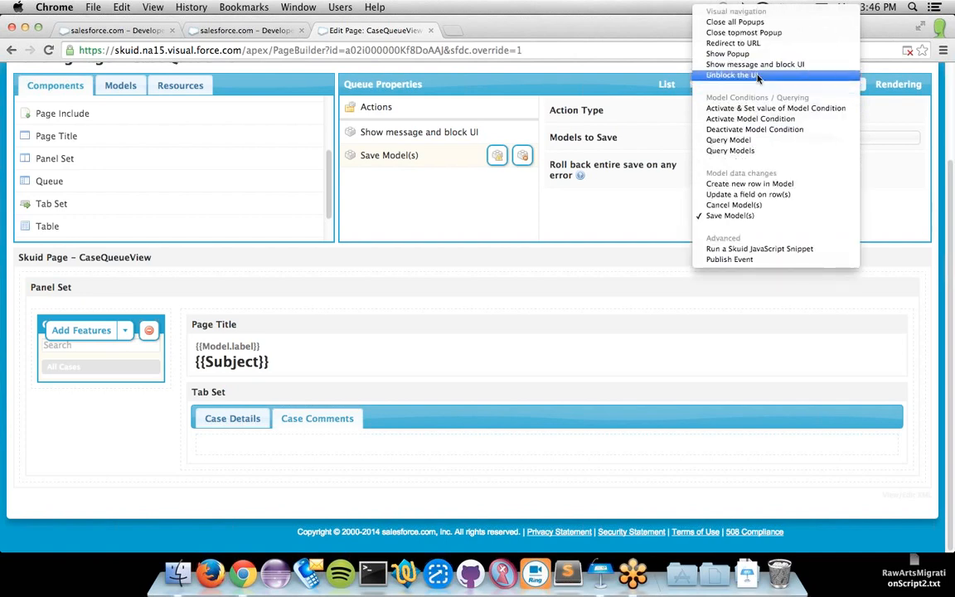
left_click(509, 169)
Step: Insert an Activate & Set value of Model Condition action between the queue's message and unblock actions
left_click(470, 110)
left_click(523, 109)
left_click_drag(431, 184, 429, 155)
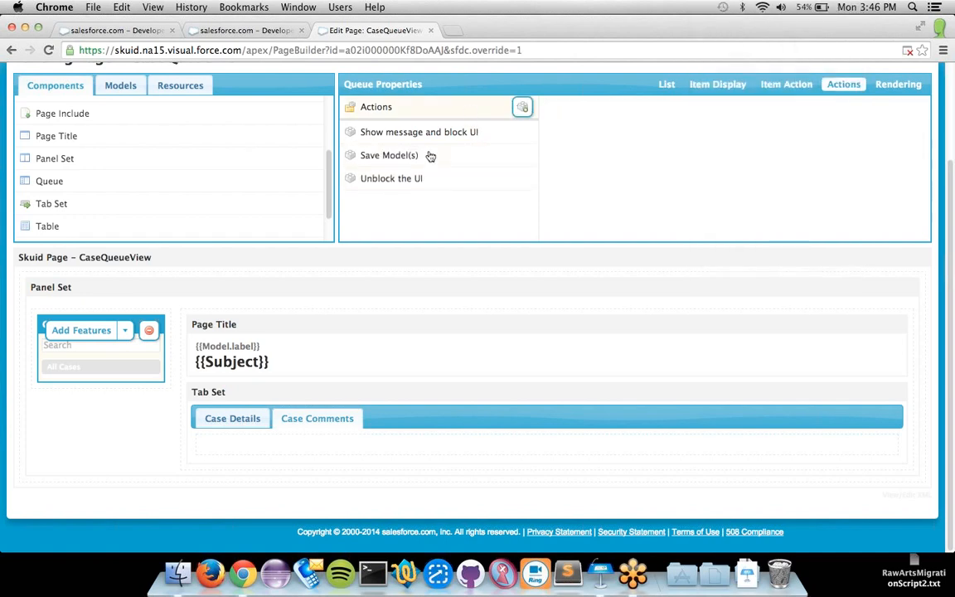
left_click(419, 158)
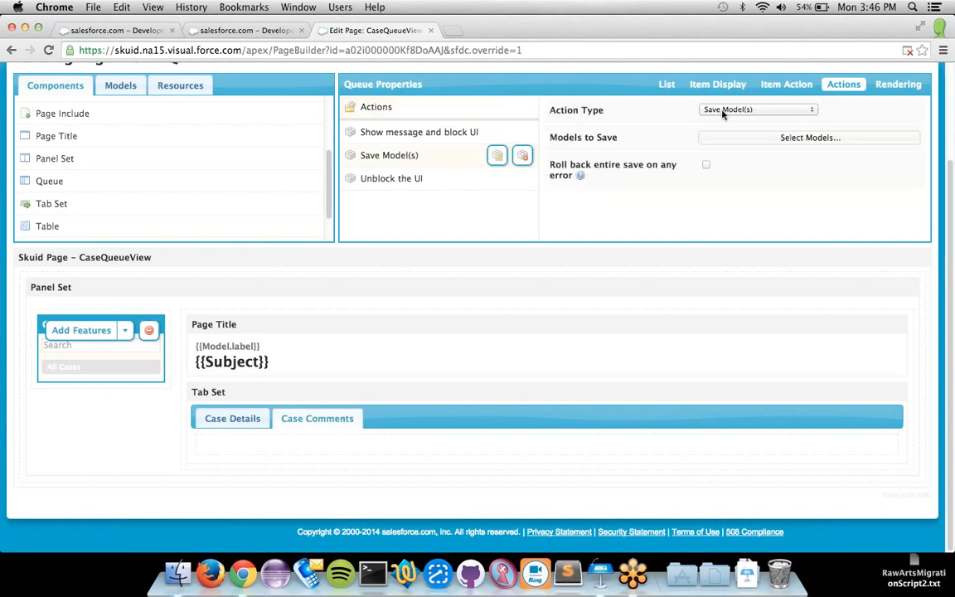
left_click(721, 112)
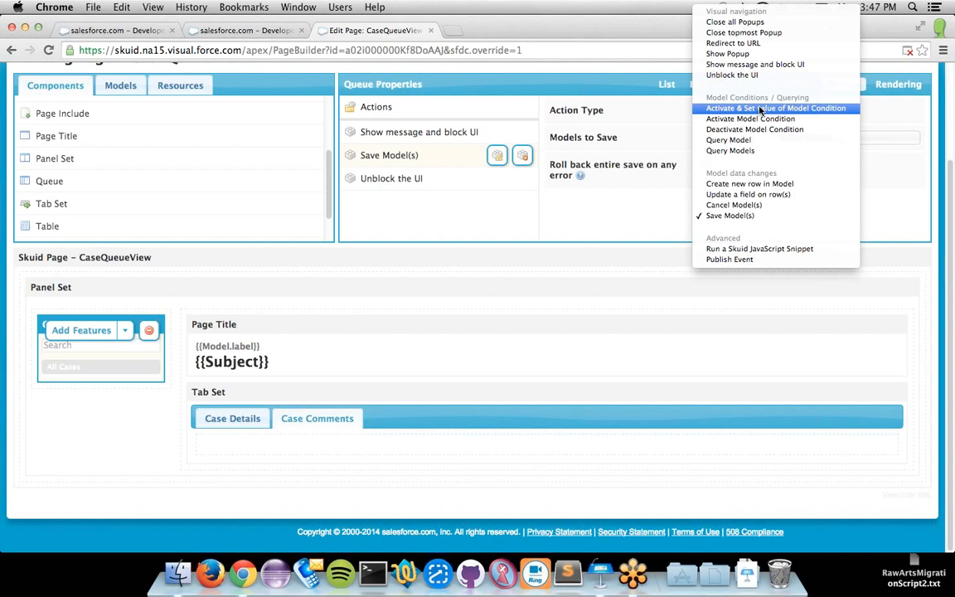
left_click(759, 111)
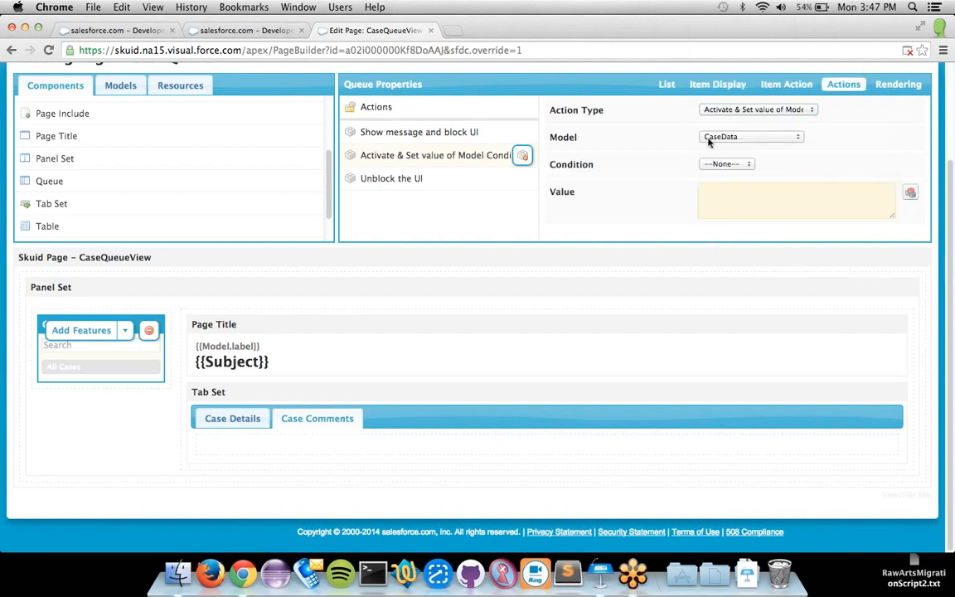
Step: Review the advanced settings of the SelectedCase and SelectedCaseComments models, including record limits and loading on page load
left_click(122, 85)
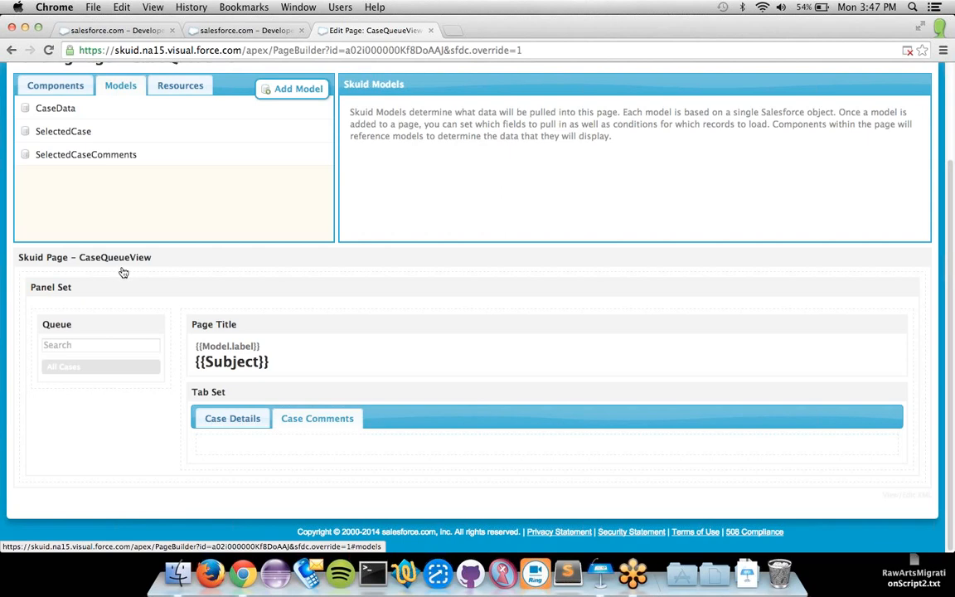
left_click(148, 135)
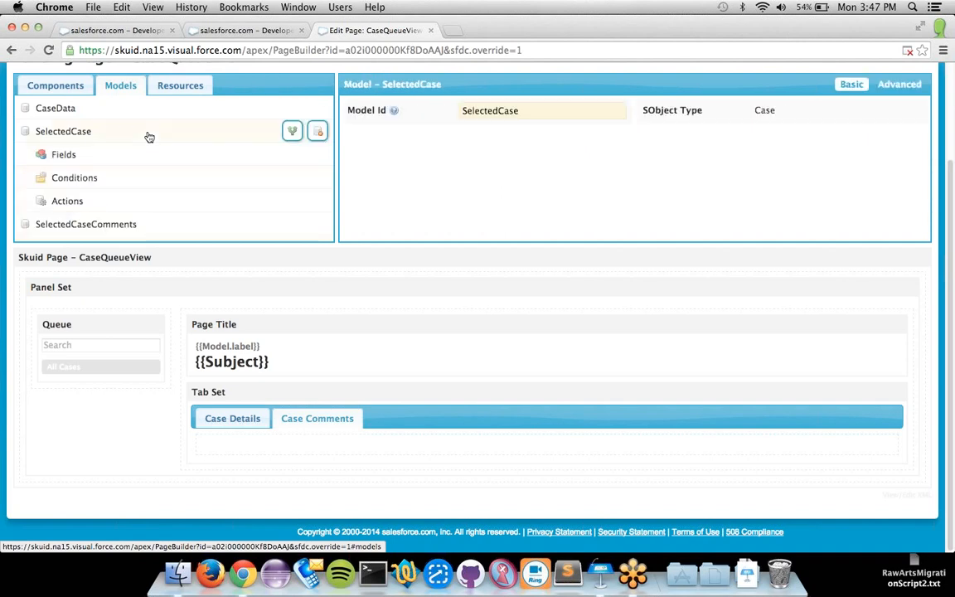
left_click(904, 85)
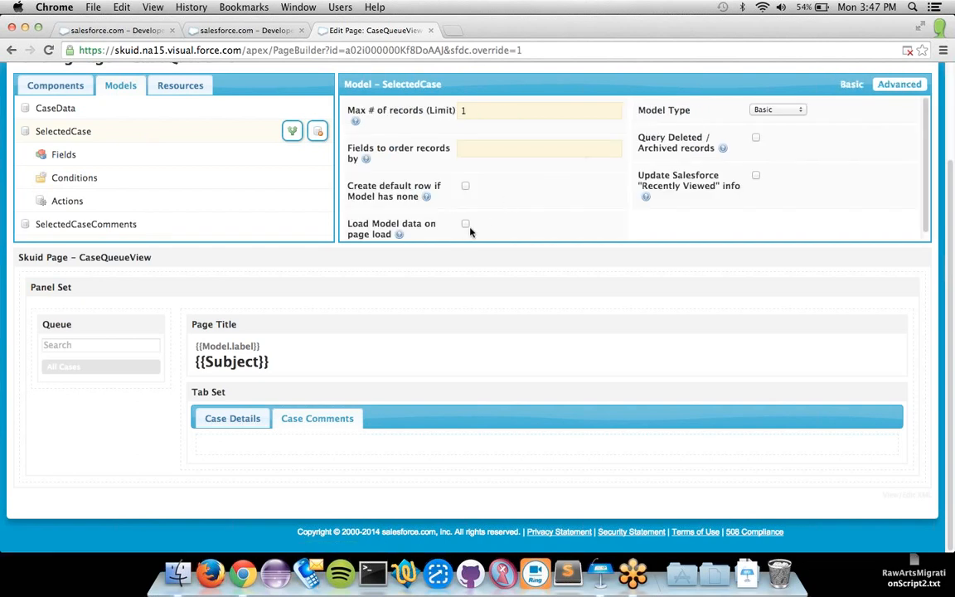
left_click(123, 134)
left_click(134, 156)
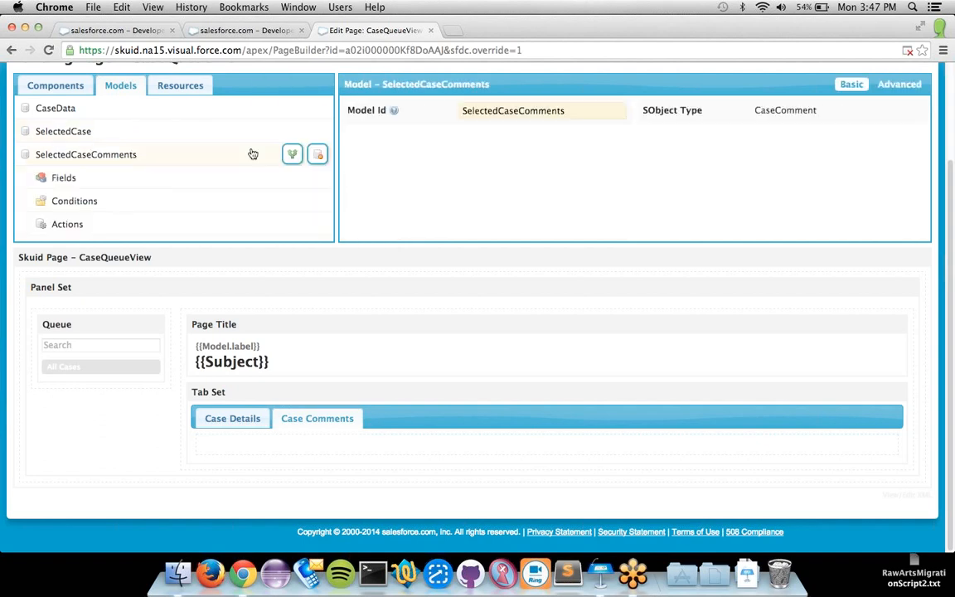
left_click(892, 88)
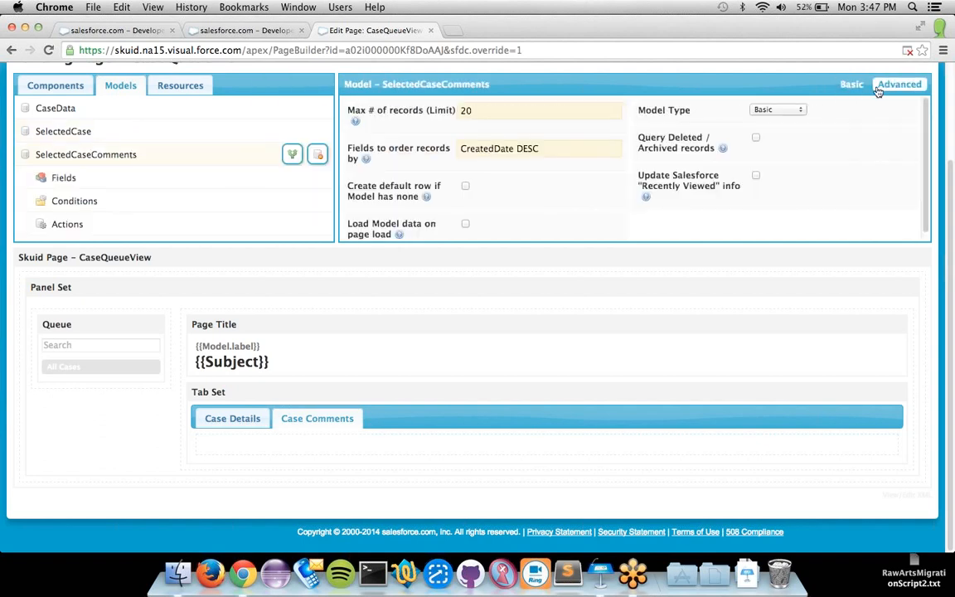
left_click(850, 85)
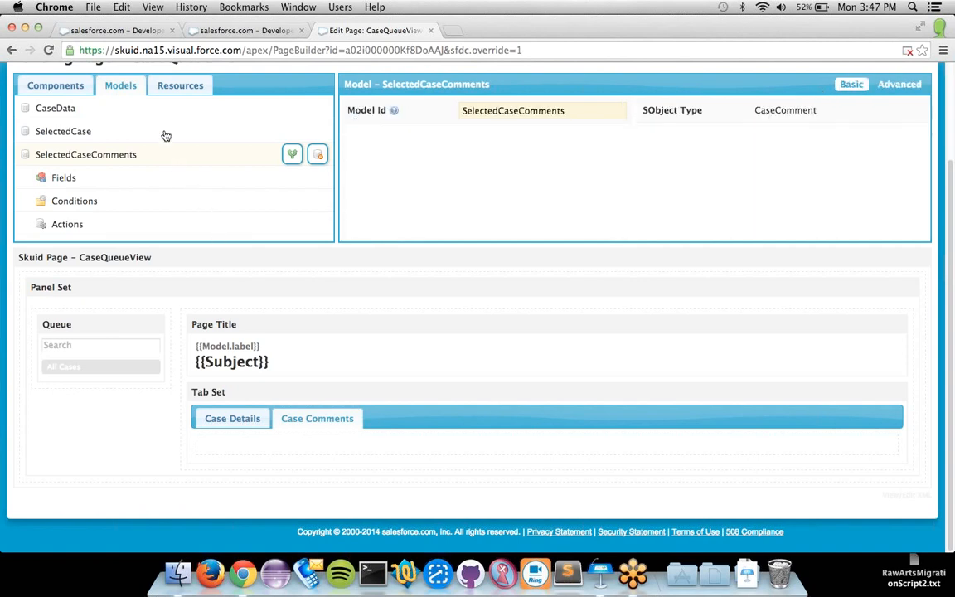
Step: Add a condition on the Case ID field to the SelectedCase model
left_click(166, 135)
left_click(176, 179)
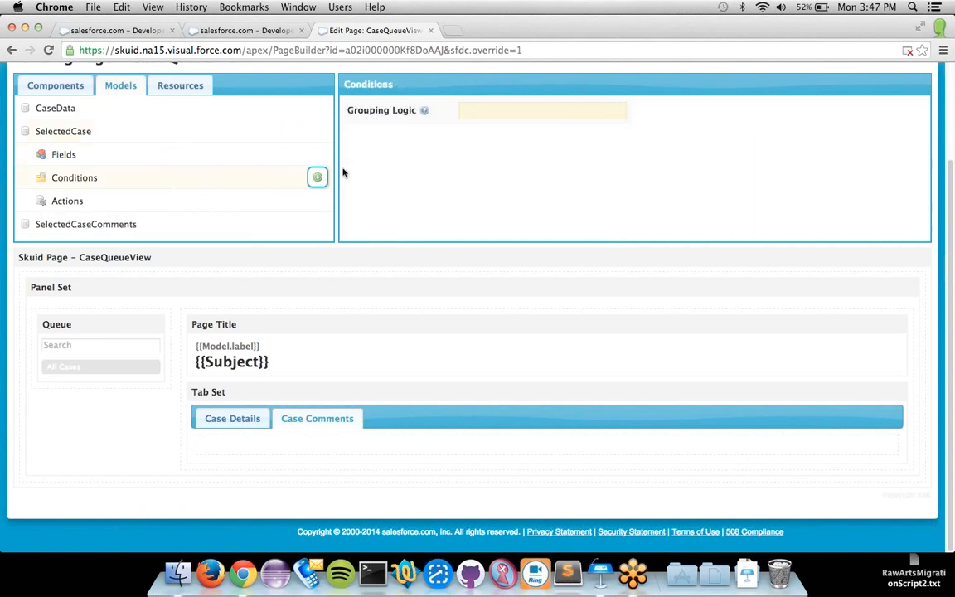
left_click(314, 178)
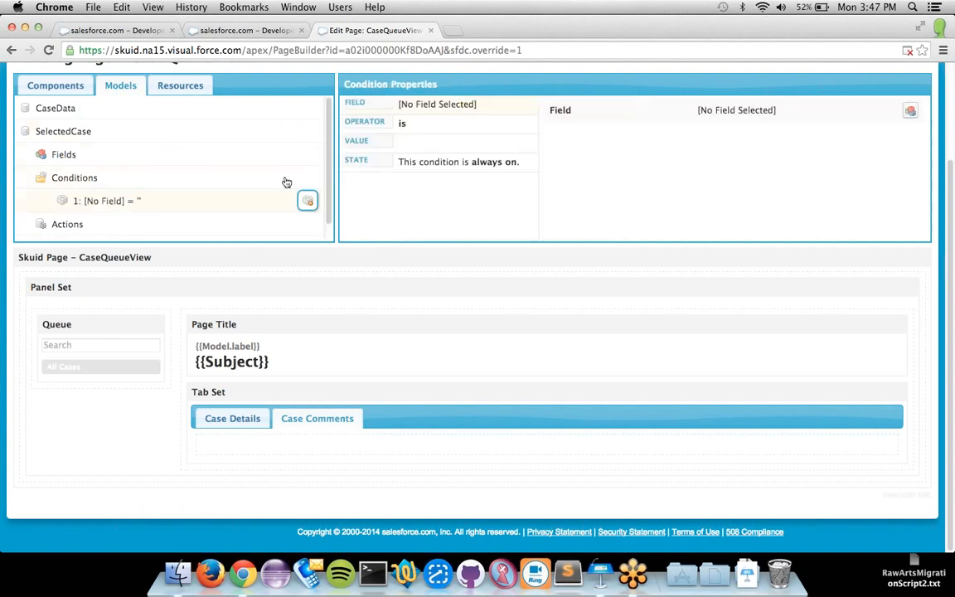
left_click(911, 110)
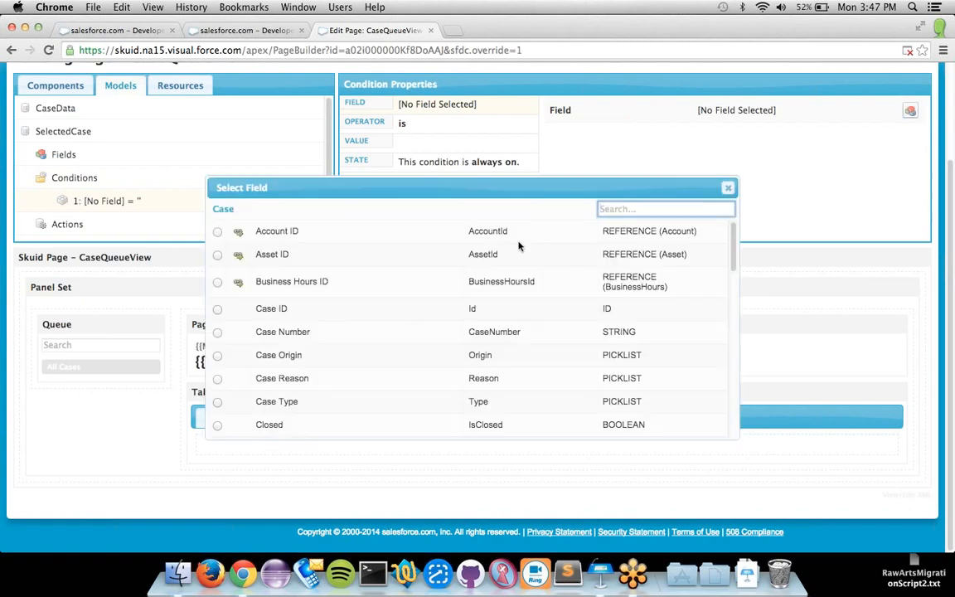
type("Case Id")
left_click(216, 233)
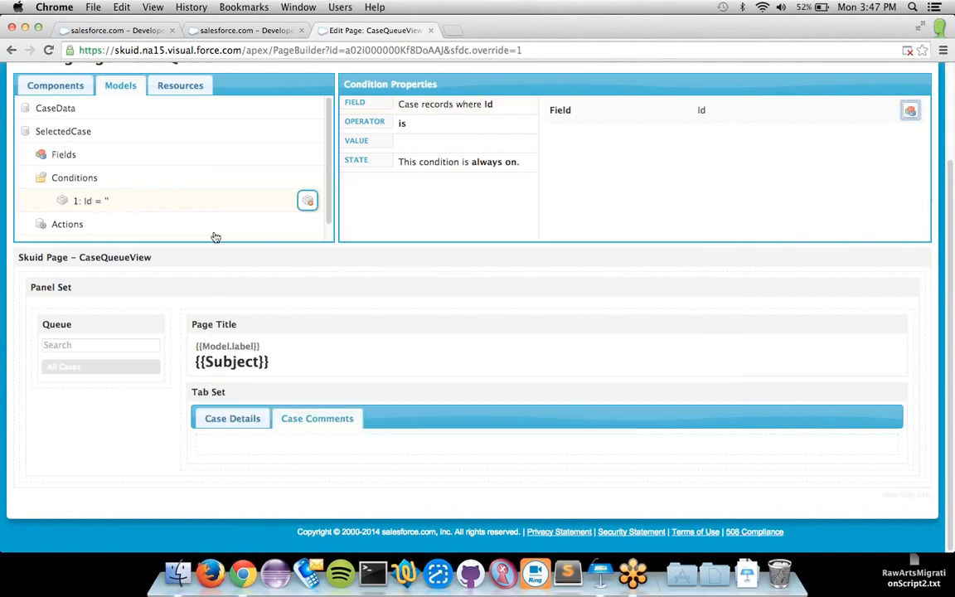
Step: Make the SelectedCase Id condition Filterable Default Off and name it CaseId
left_click(492, 161)
left_click(728, 112)
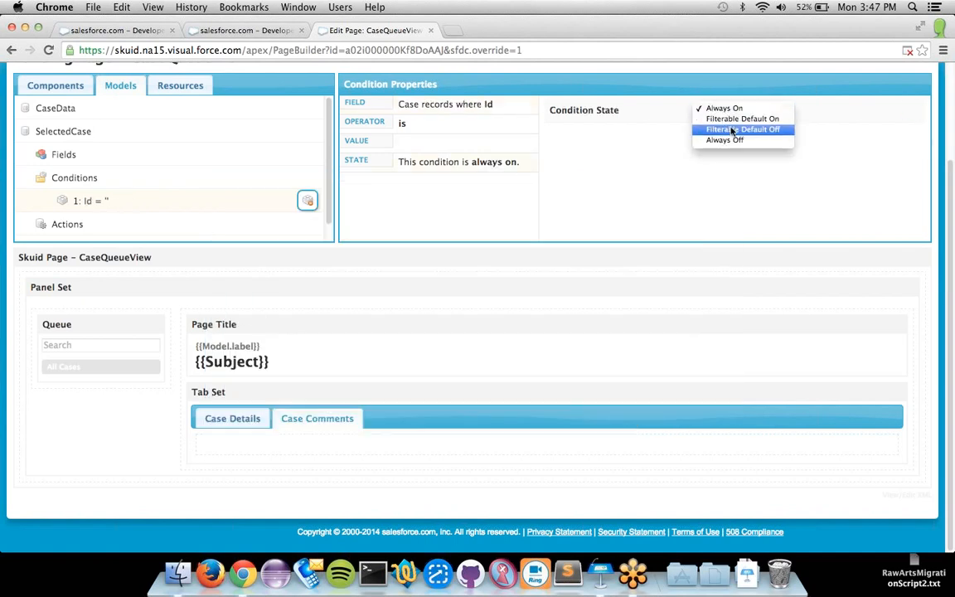
left_click(735, 129)
type("Ca")
key("BackSpace")
key("BackSpace")
key("BackSpace")
key("BackSpace")
type("CaseId")
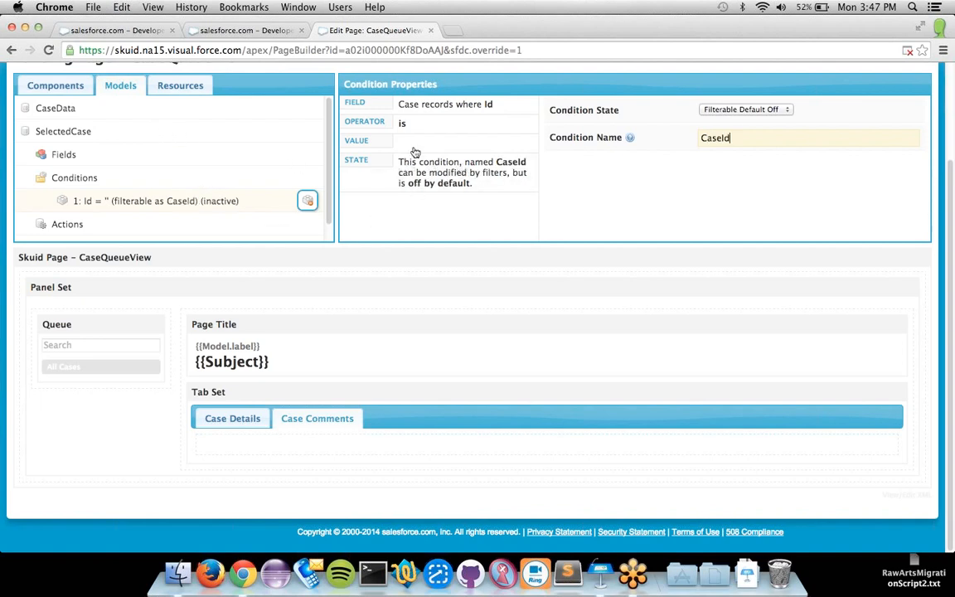
Step: Add a condition on the Parent ID field to the SelectedCaseComments model
left_click(152, 131)
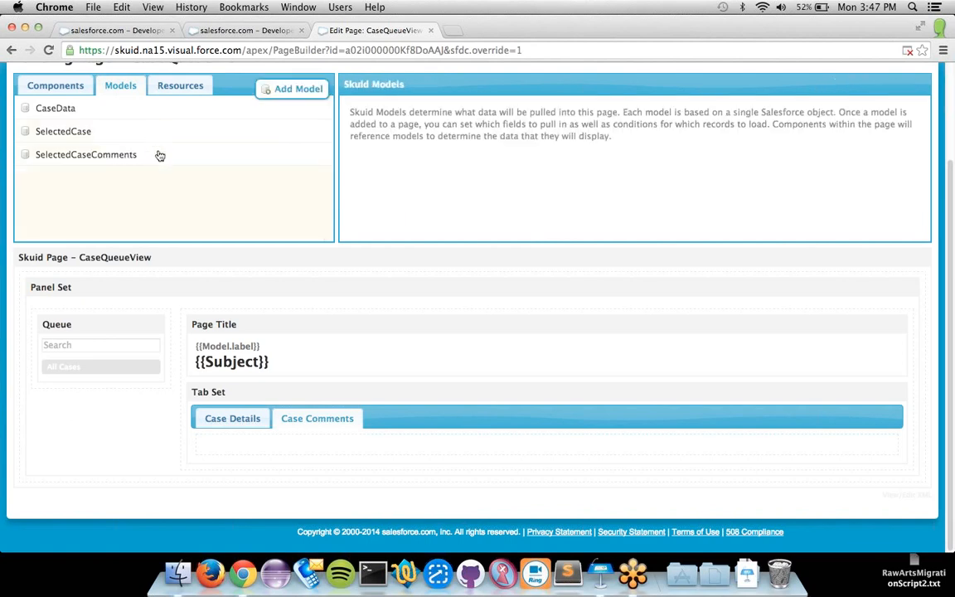
left_click(158, 154)
left_click(277, 202)
left_click(317, 201)
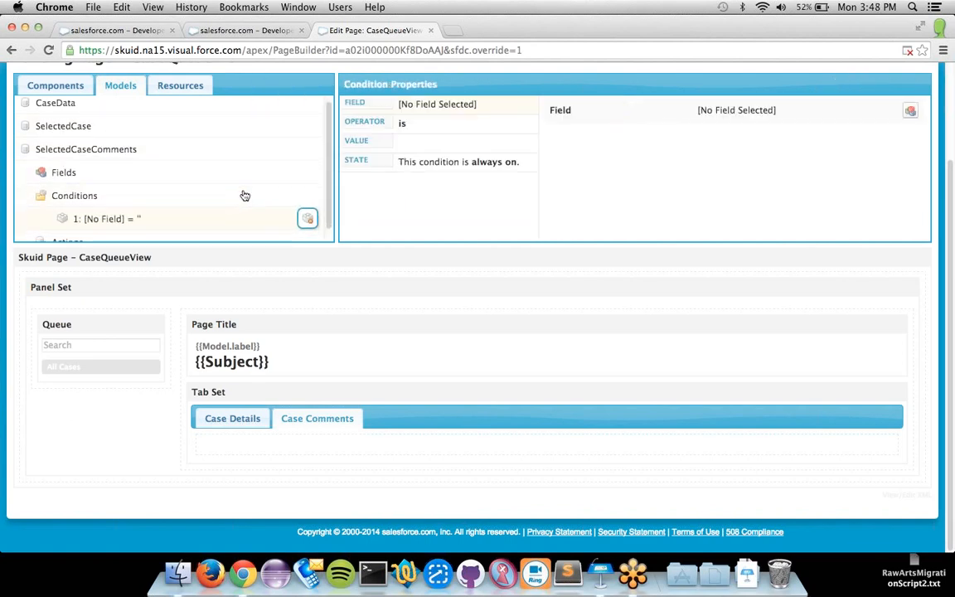
left_click(911, 111)
type("Case")
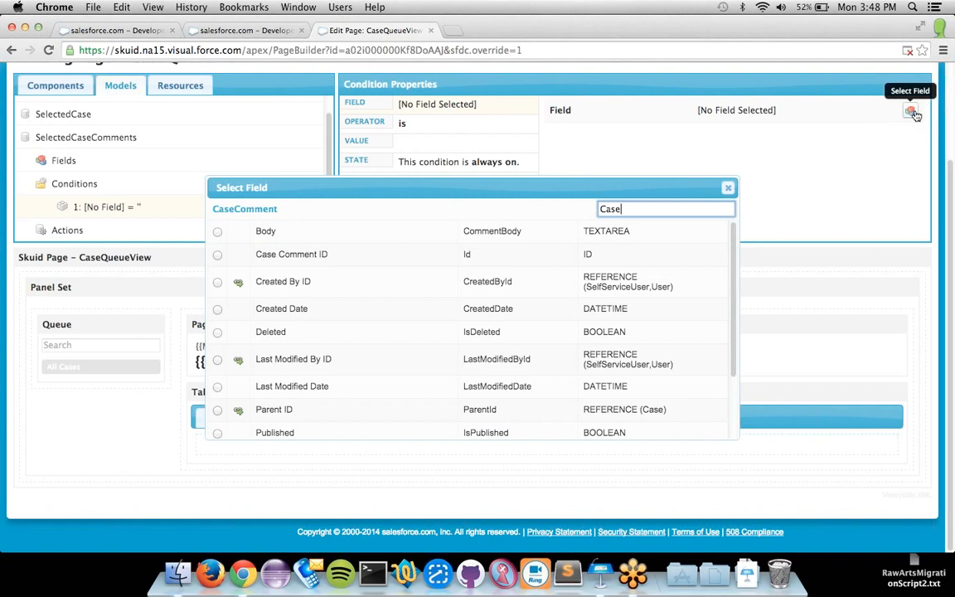
key("BackSpace")
key("BackSpace")
key("BackSpace")
key("BackSpace")
type("Parent")
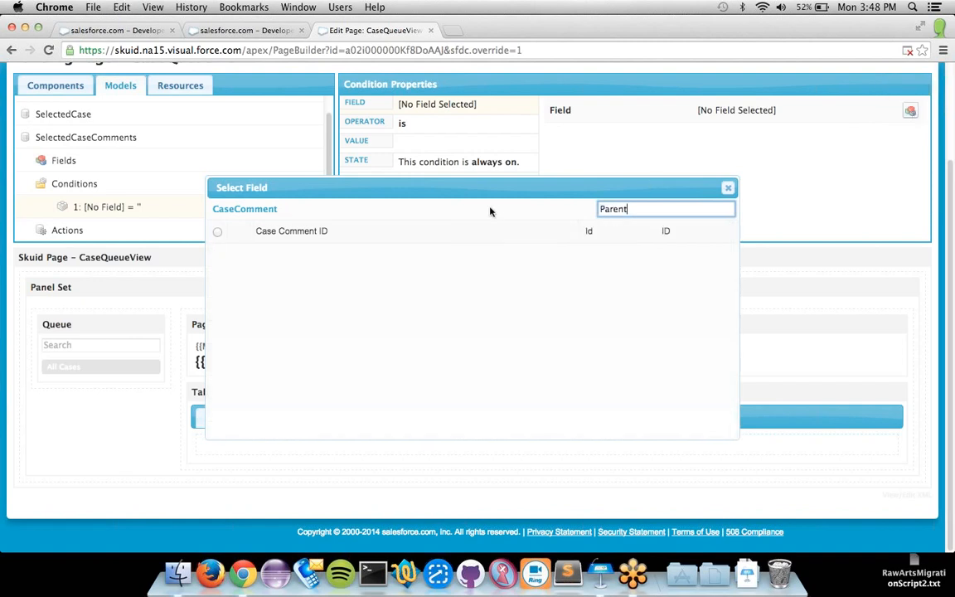
left_click(217, 233)
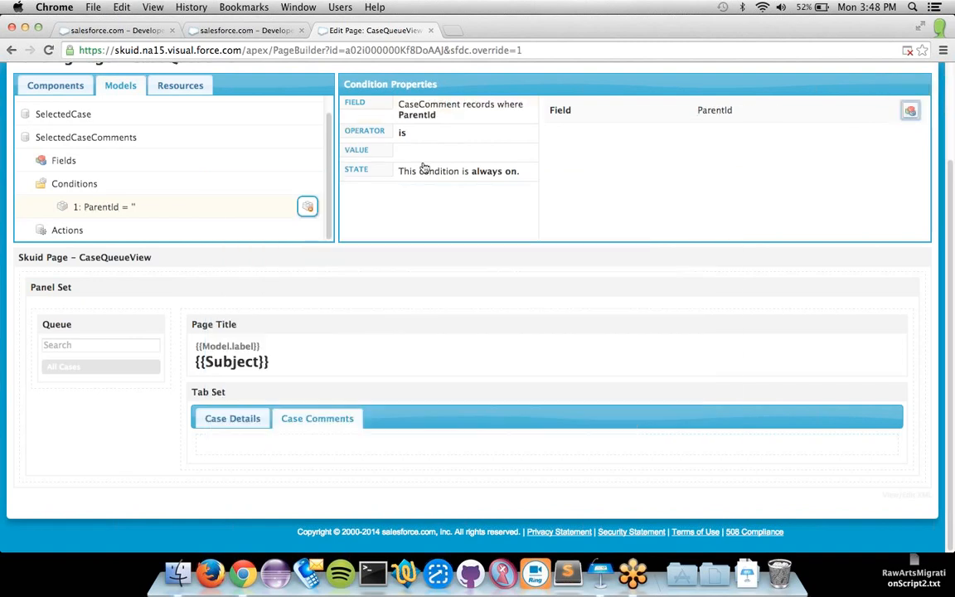
Step: Make the SelectedCaseComments ParentId condition Filterable Default Off and name it CaseId
left_click(484, 174)
left_click(718, 116)
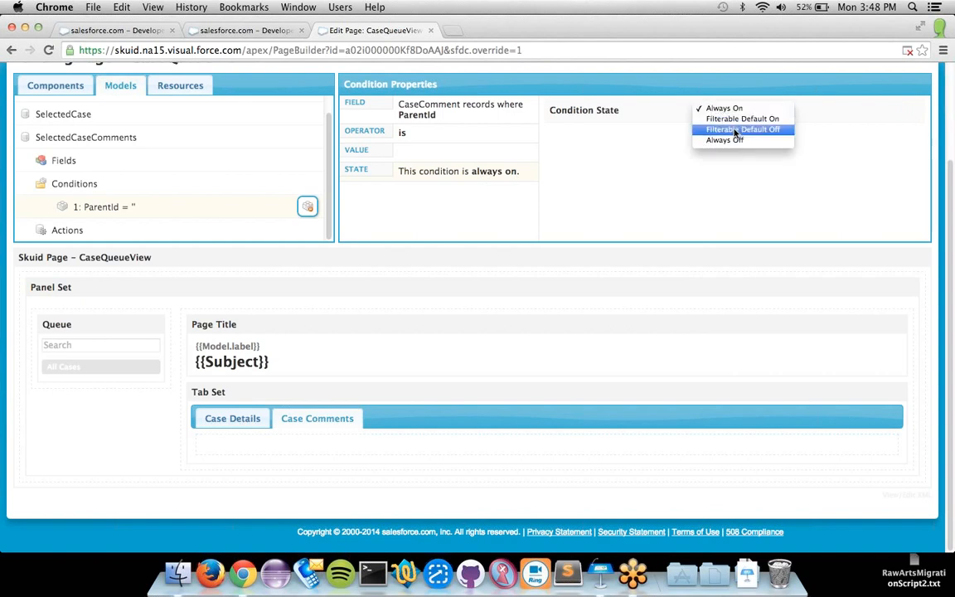
left_click(731, 128)
key("super+a")
type("CaseId")
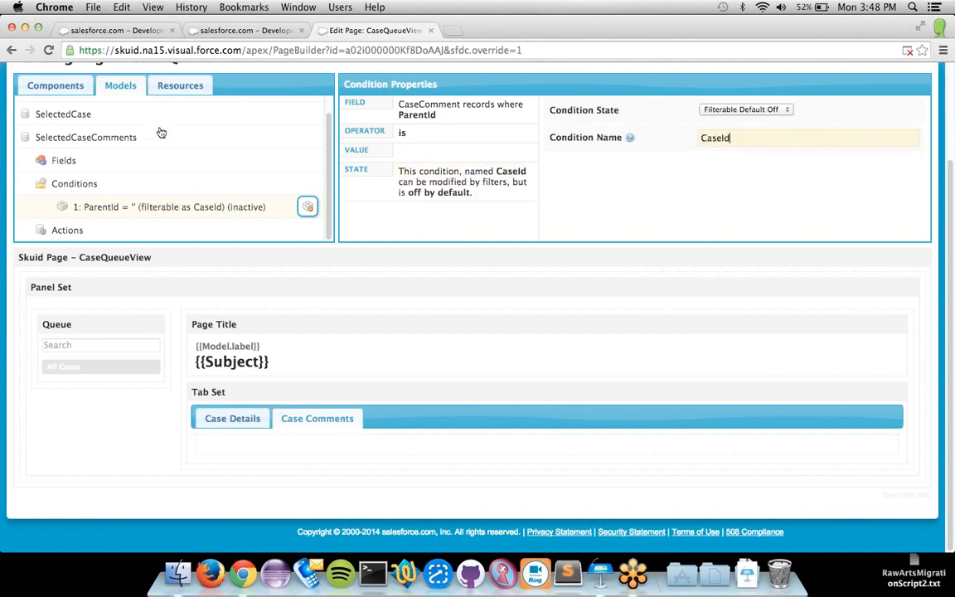
Step: Configure the queue's Activate & Set value action for the SelectedCase model's CaseId condition and enter its merge-field value
left_click(102, 328)
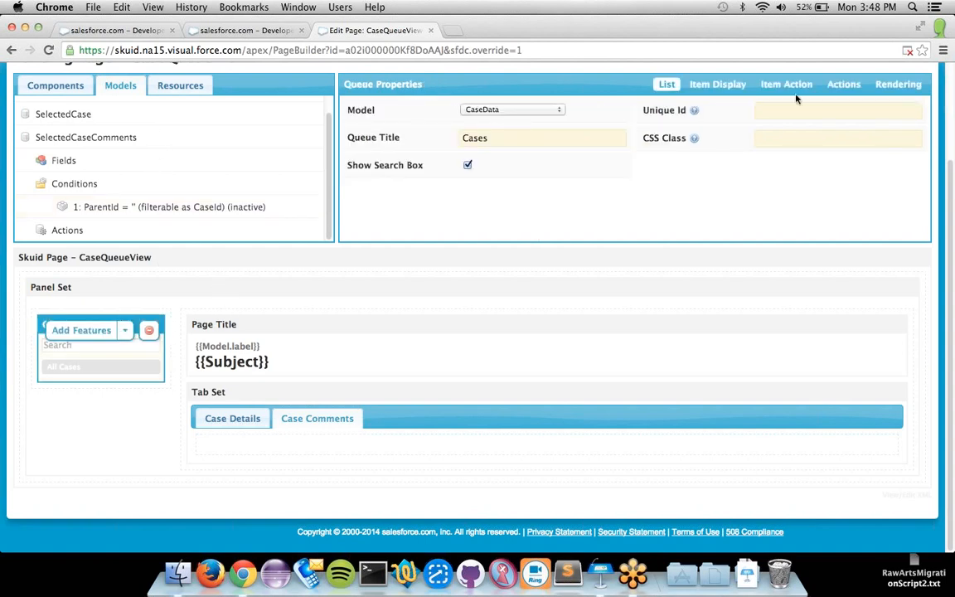
left_click(838, 88)
left_click(477, 157)
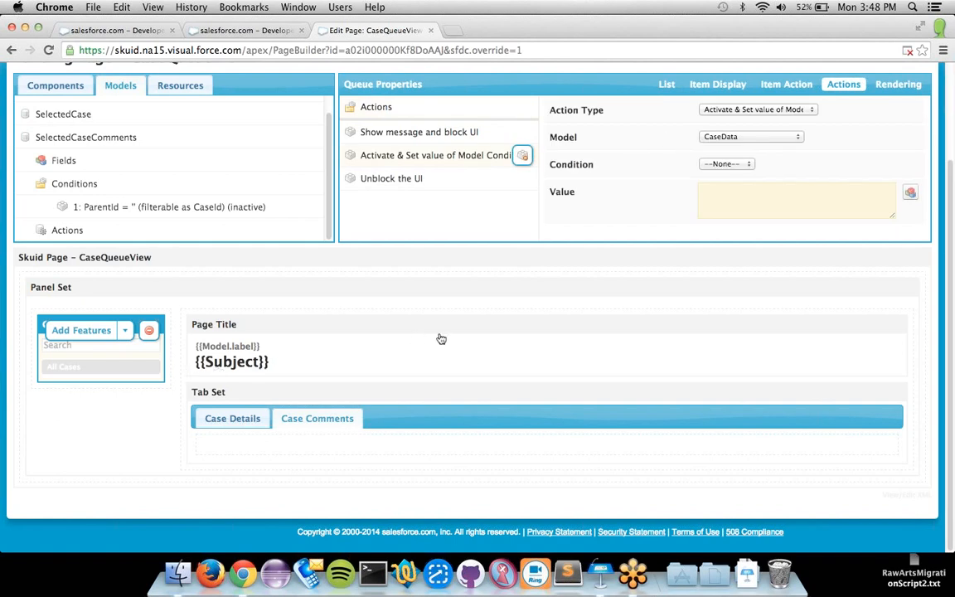
left_click(713, 137)
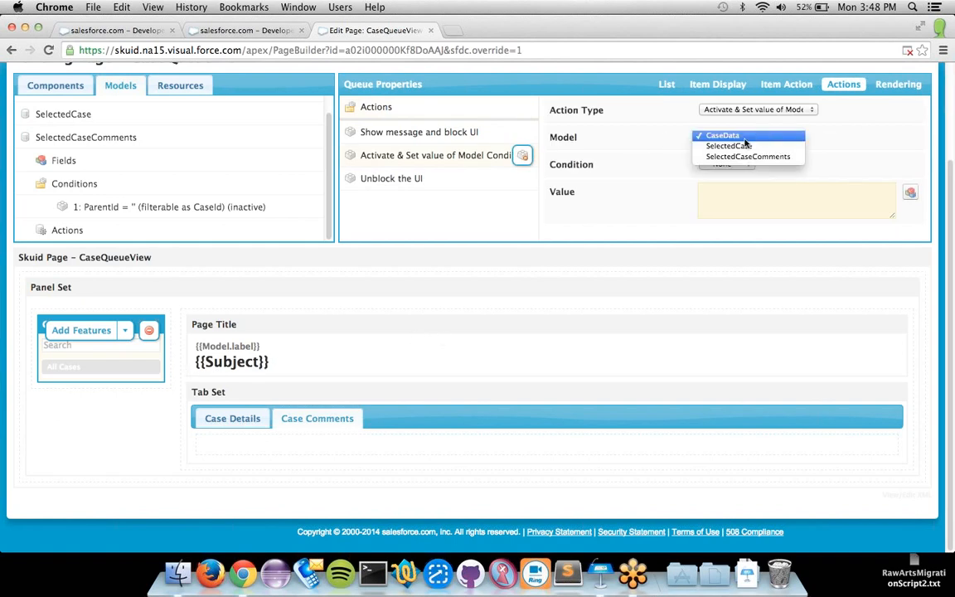
left_click(735, 146)
left_click(725, 164)
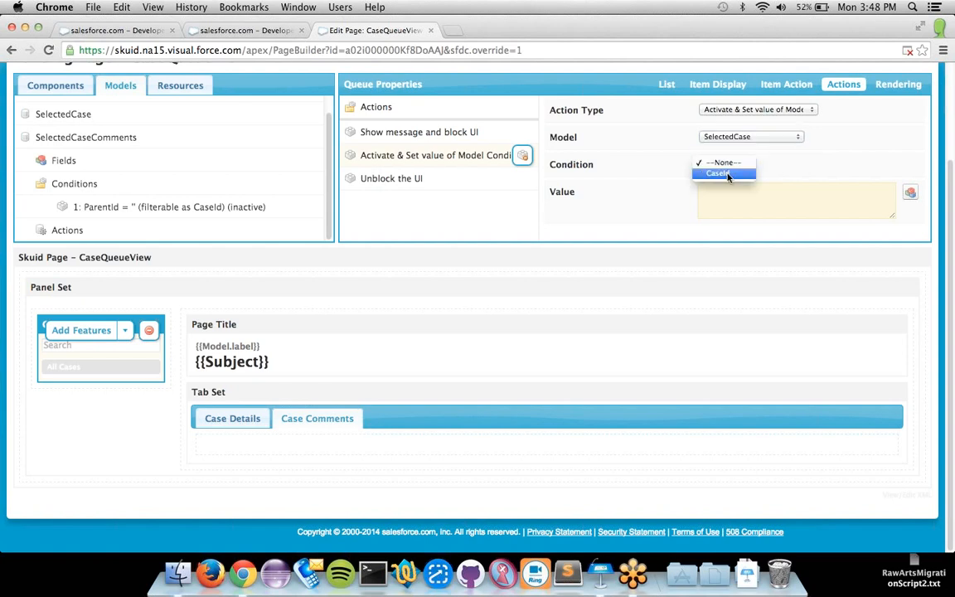
left_click(728, 175)
left_click(740, 191)
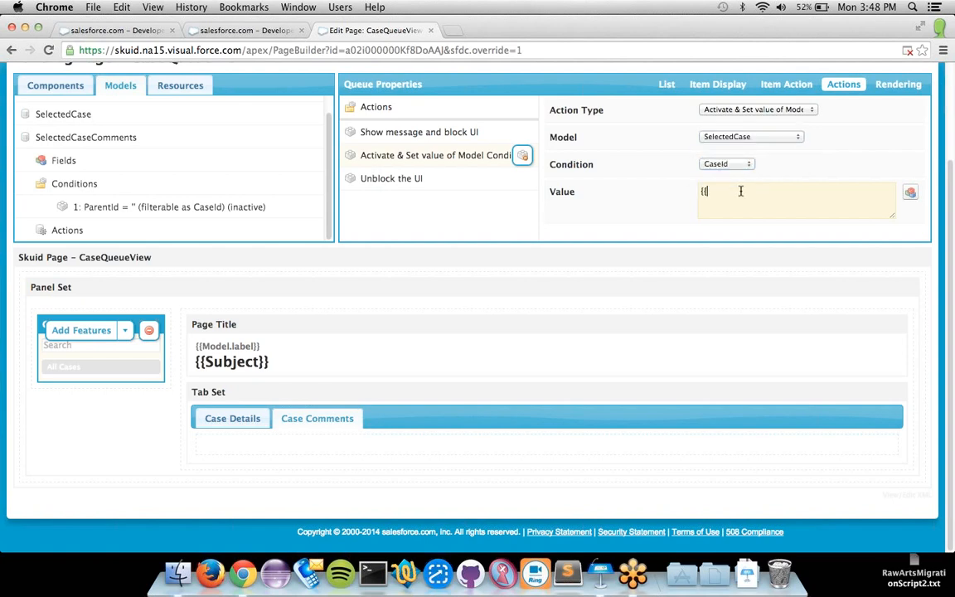
left_click_drag(794, 205, 618, 172)
Step: Insert a second Activate & Set value of Model Condition action above the queue's Unblock the UI action
left_click(472, 108)
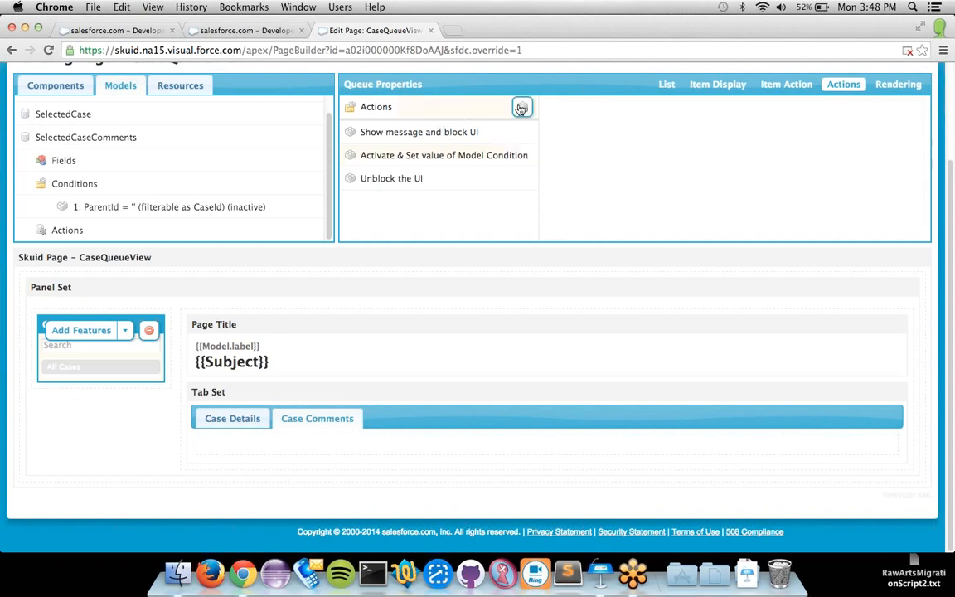
left_click(523, 107)
left_click_drag(446, 202, 446, 181)
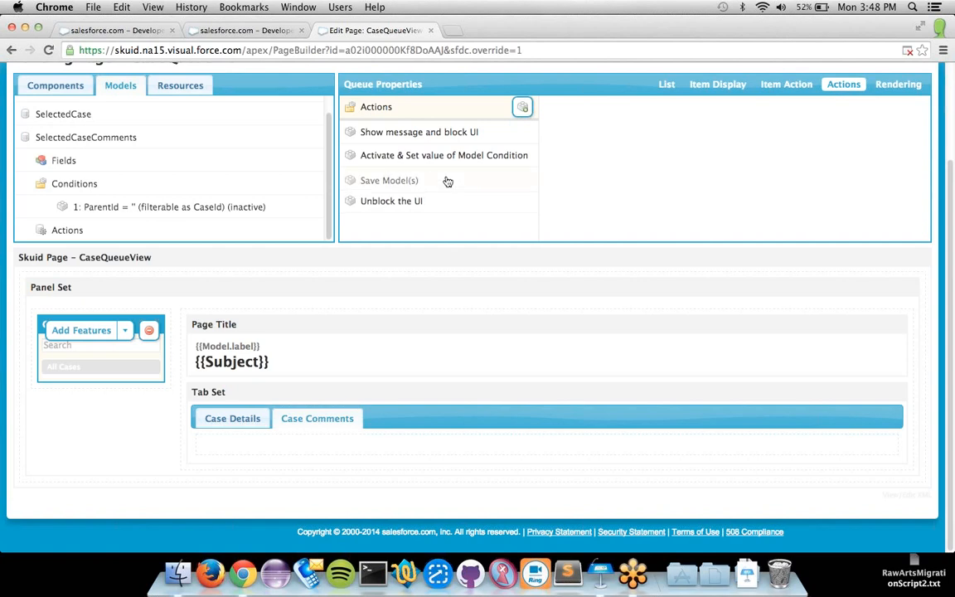
left_click(445, 181)
left_click(704, 109)
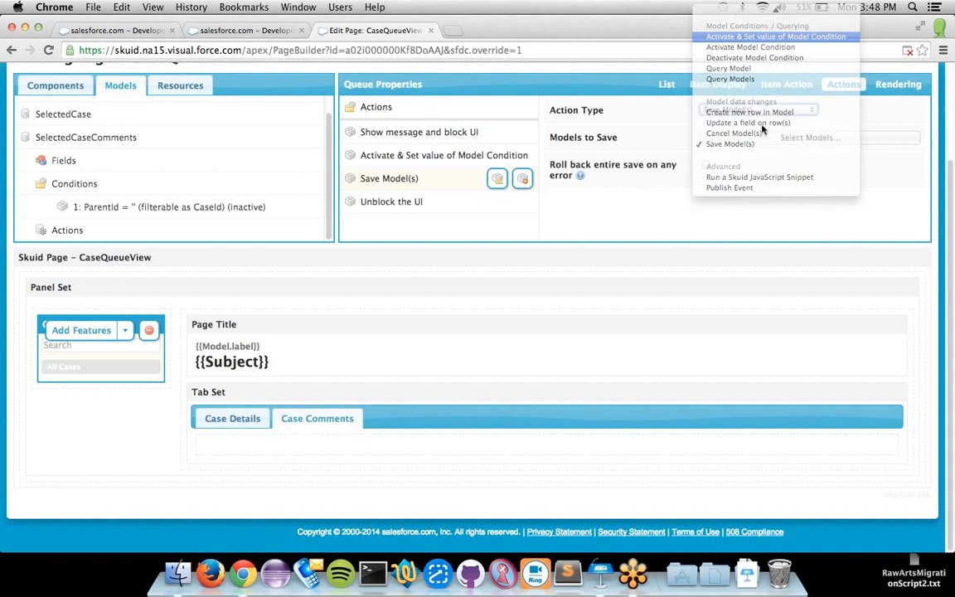
left_click(769, 37)
Step: Make the second condition action set the SelectedCaseComments model's CaseId condition to {{{Id}}}
left_click(729, 137)
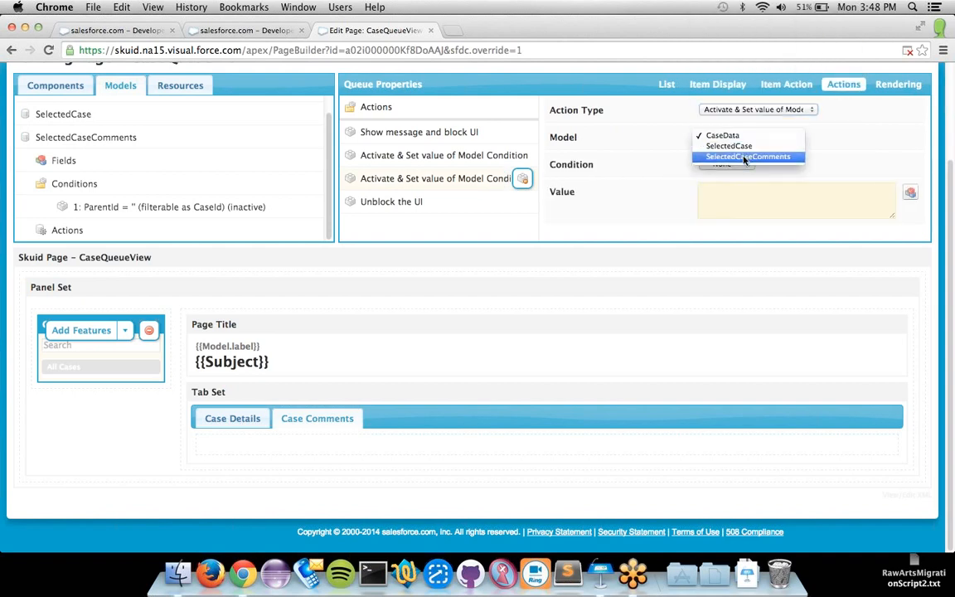
left_click(744, 157)
left_click(720, 164)
left_click(711, 173)
left_click(701, 191)
type("{{{Id}}}")
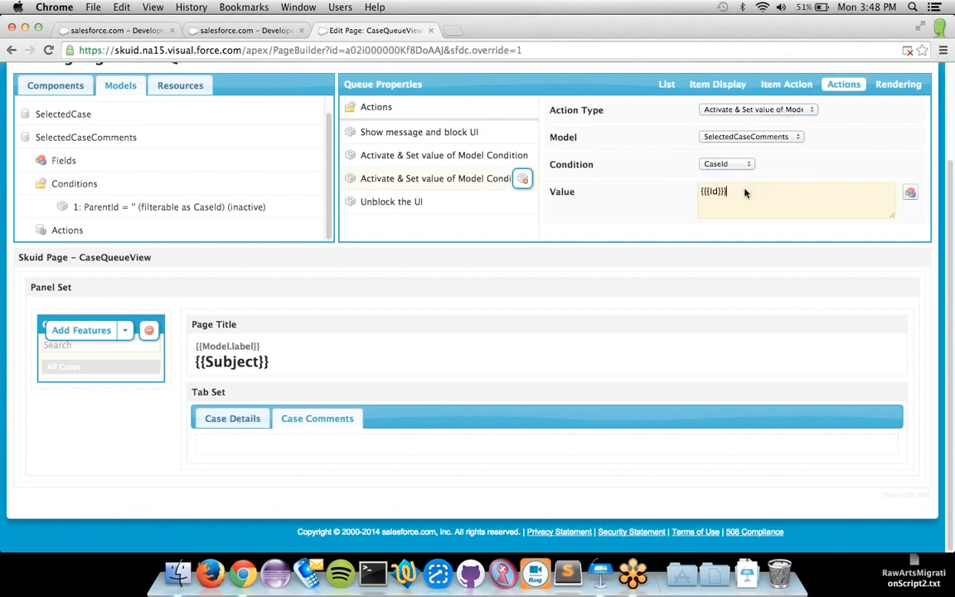
Step: Insert a Query Models action between the queue's second condition action and its Unblock the UI action
left_click(471, 114)
left_click(522, 107)
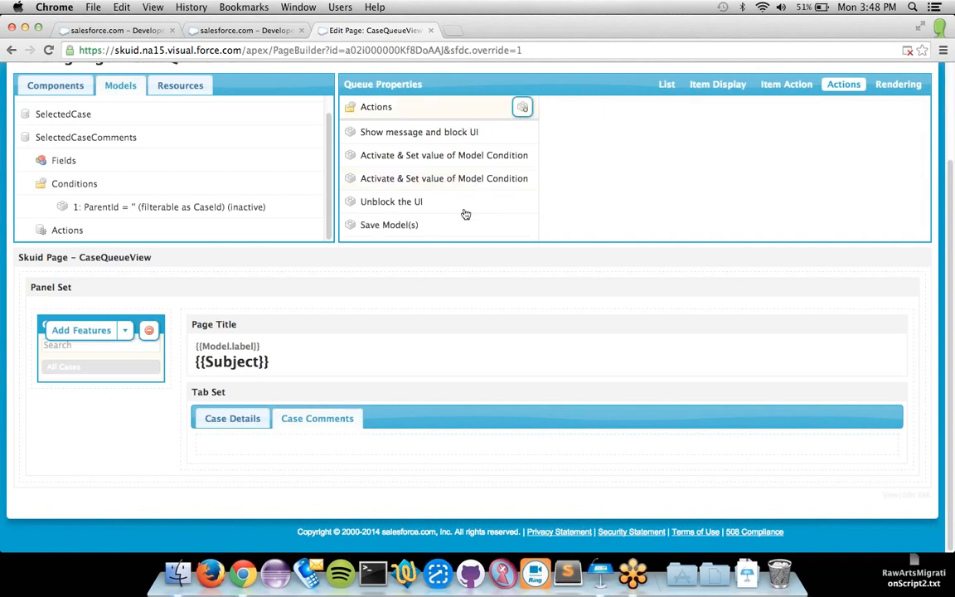
left_click_drag(459, 217, 437, 205)
left_click(437, 204)
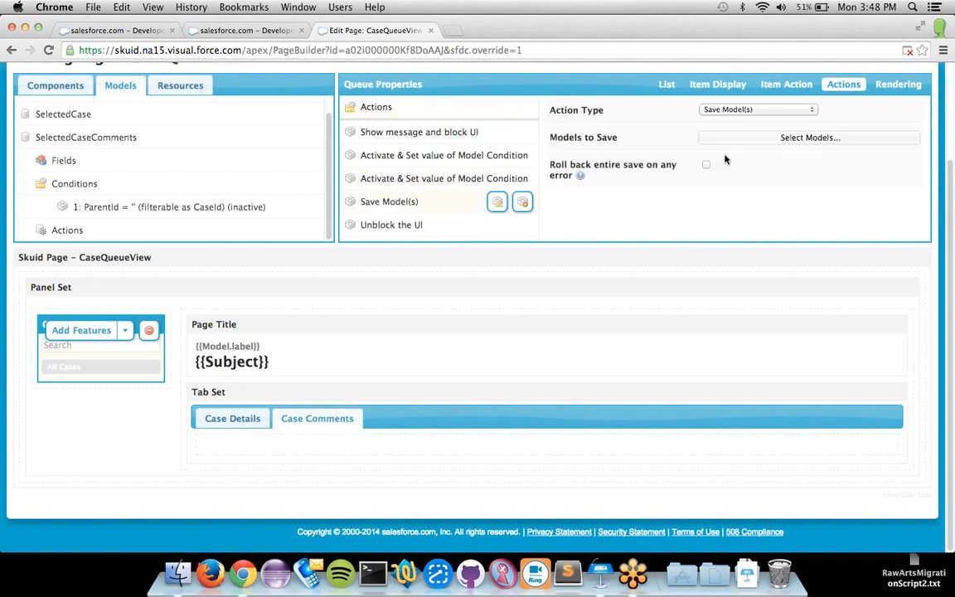
left_click(736, 115)
scroll(738, 112, "up", 5)
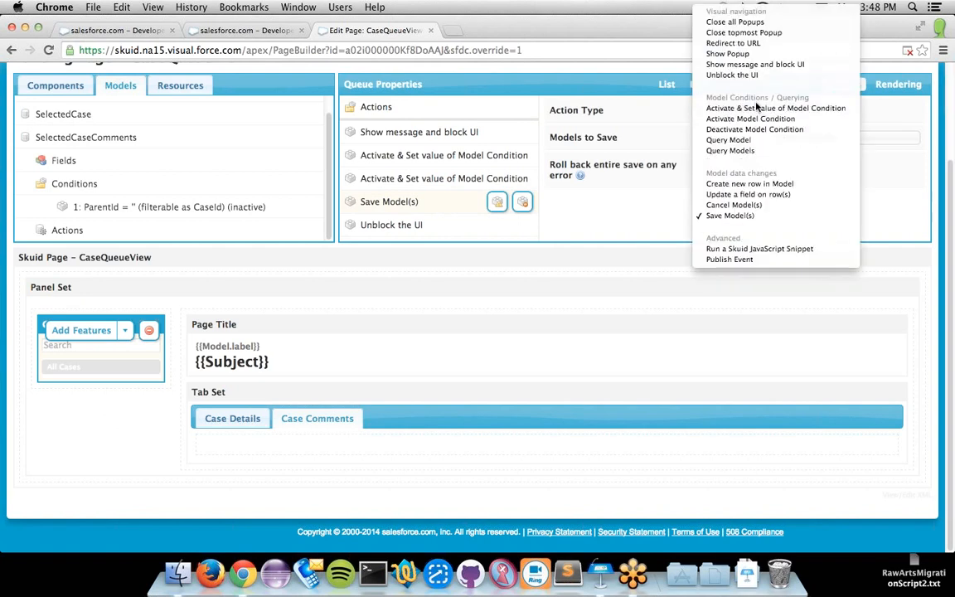
left_click(764, 152)
Step: Set the Query Models action to query SelectedCase and SelectedCaseComments
left_click(810, 137)
left_click(708, 193)
left_click(708, 213)
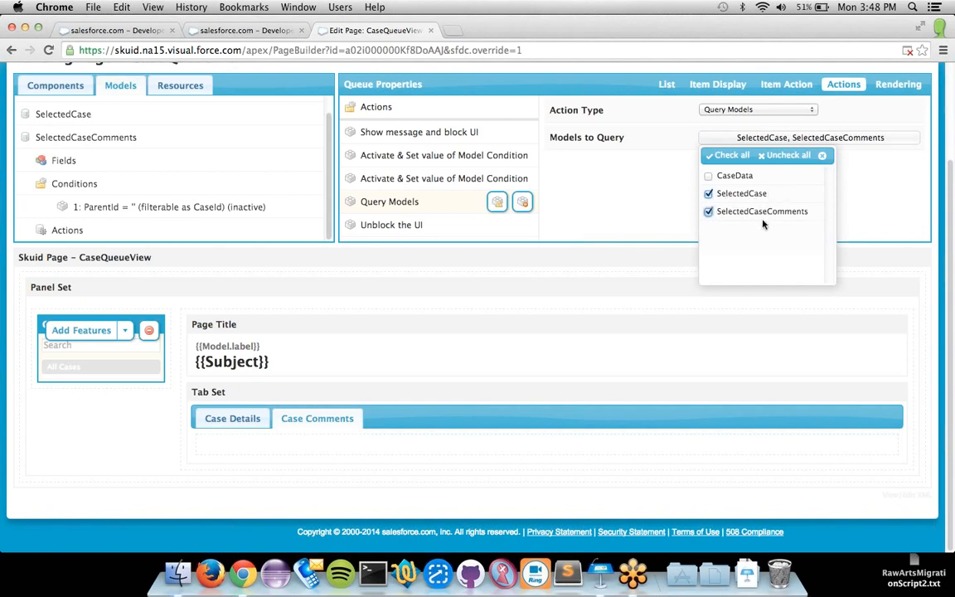
left_click(622, 206)
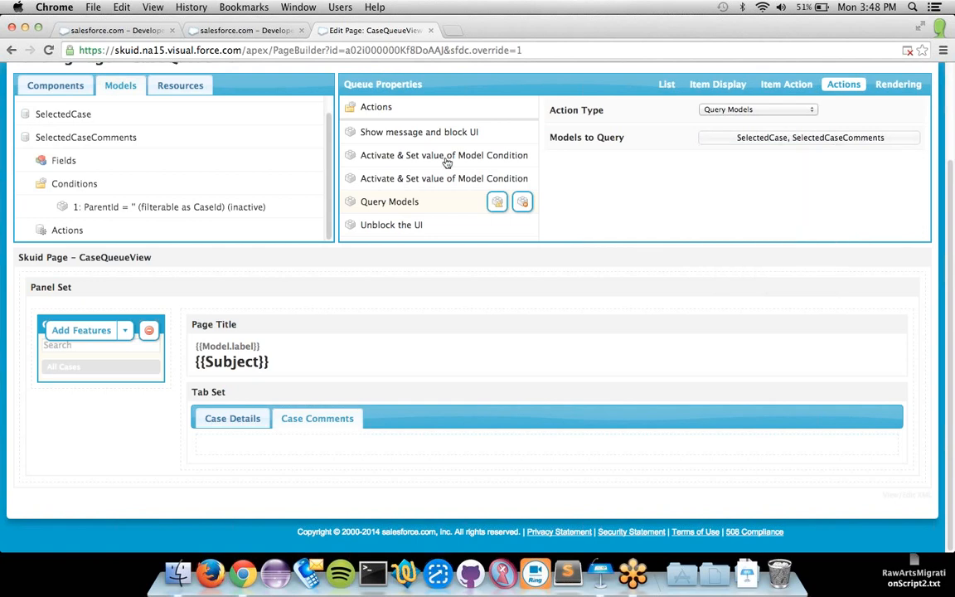
Step: Add an on-error action to Query Models that unblocks the UI
left_click(497, 204)
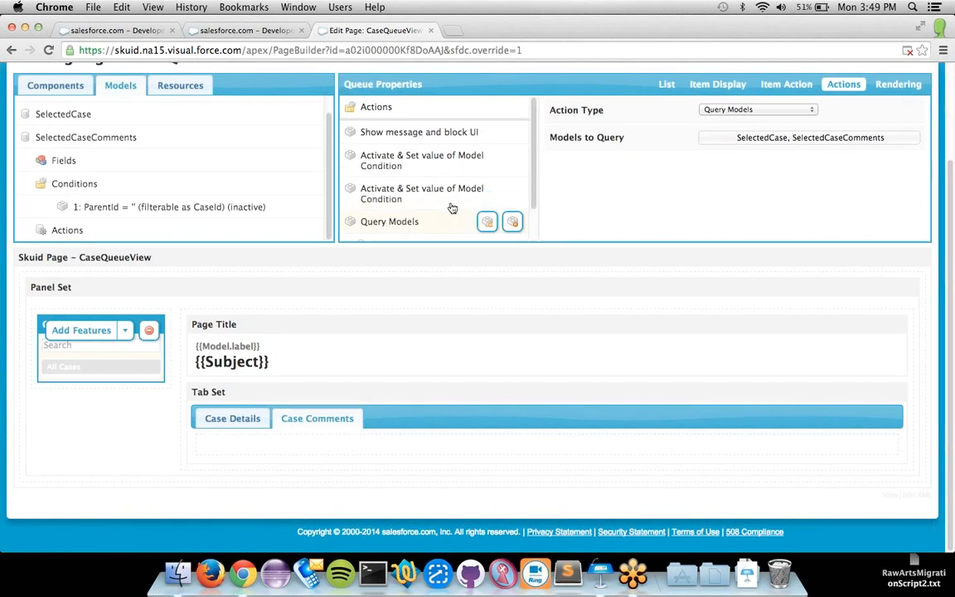
scroll(452, 207, "down", 2)
left_click(441, 207)
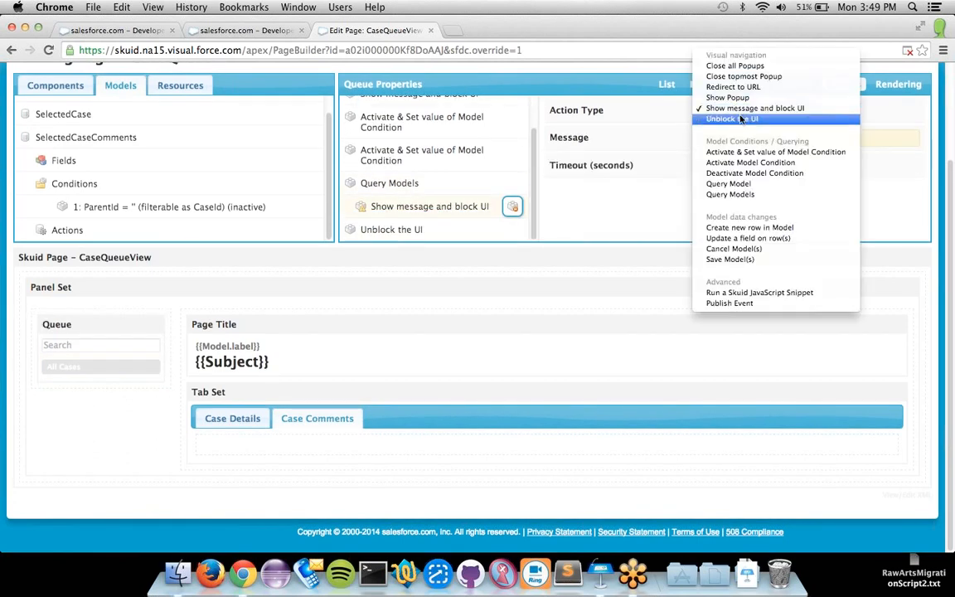
left_click(732, 118)
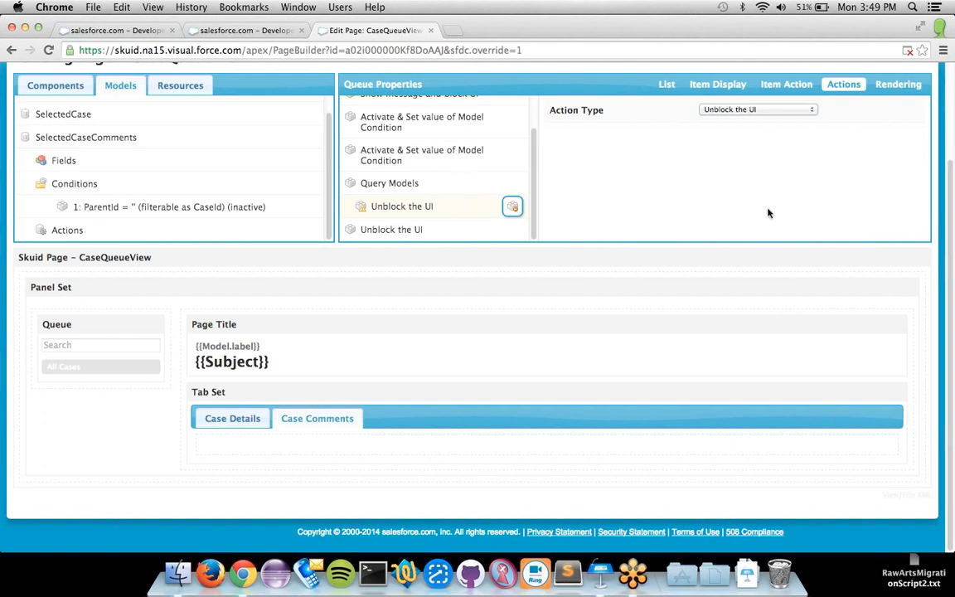
Step: Add a Field Editor to the Case Details tab and base it on the SelectedCase model
left_click(229, 418)
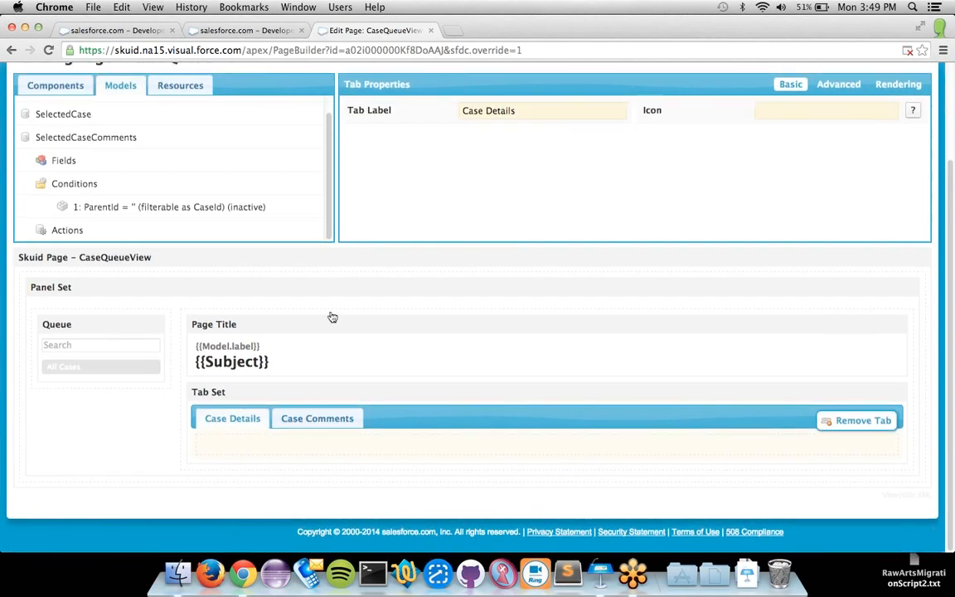
left_click(56, 87)
scroll(76, 160, "up", 2)
scroll(77, 160, "up", 1)
left_click_drag(68, 141, 315, 438)
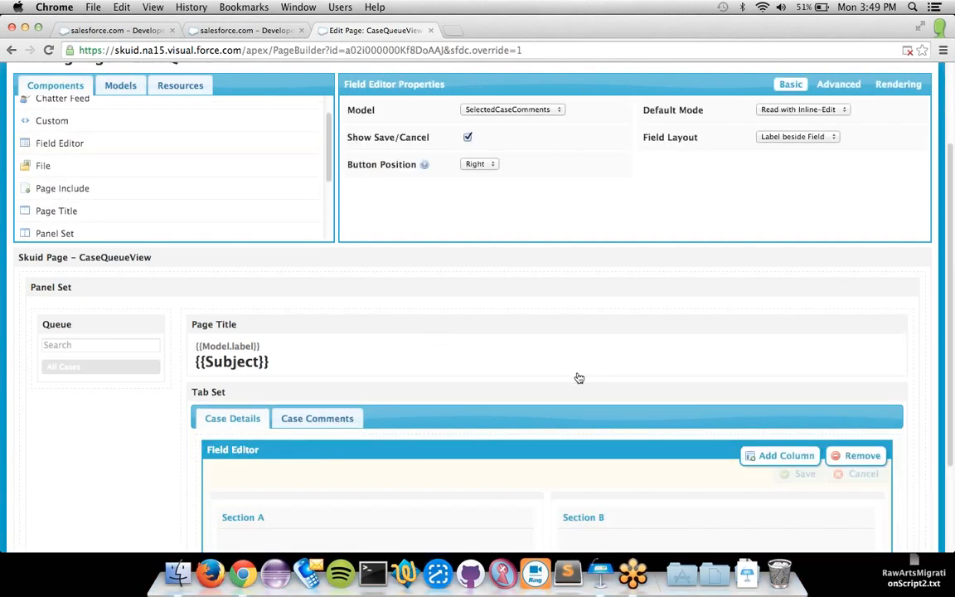
left_click(503, 111)
left_click(491, 98)
Step: Choose the Case Number, Subject, Status and Priority model fields for the Field Editor's Section A
scroll(567, 406, "down", 2)
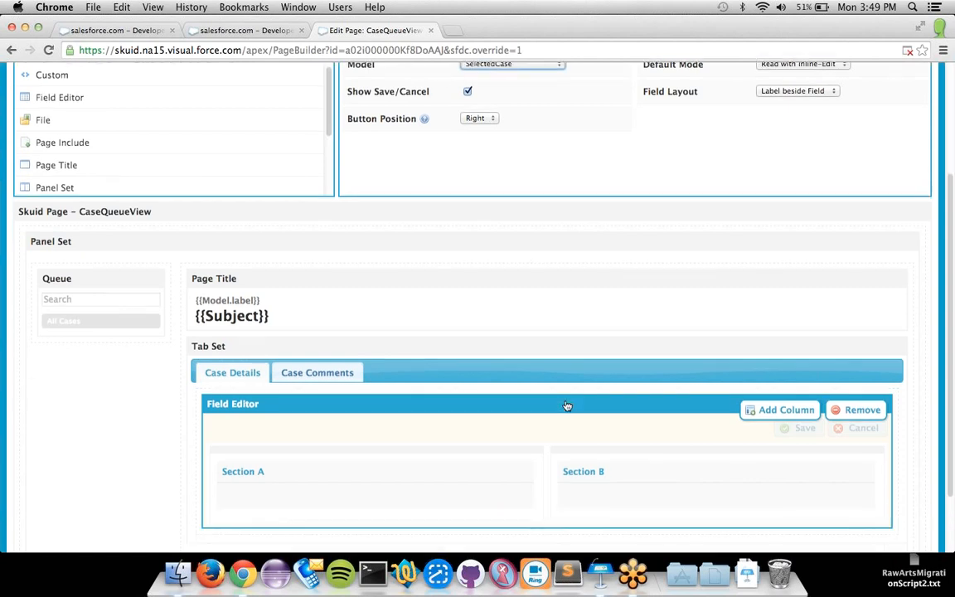
scroll(567, 405, "down", 2)
left_click(482, 399)
left_click(405, 404)
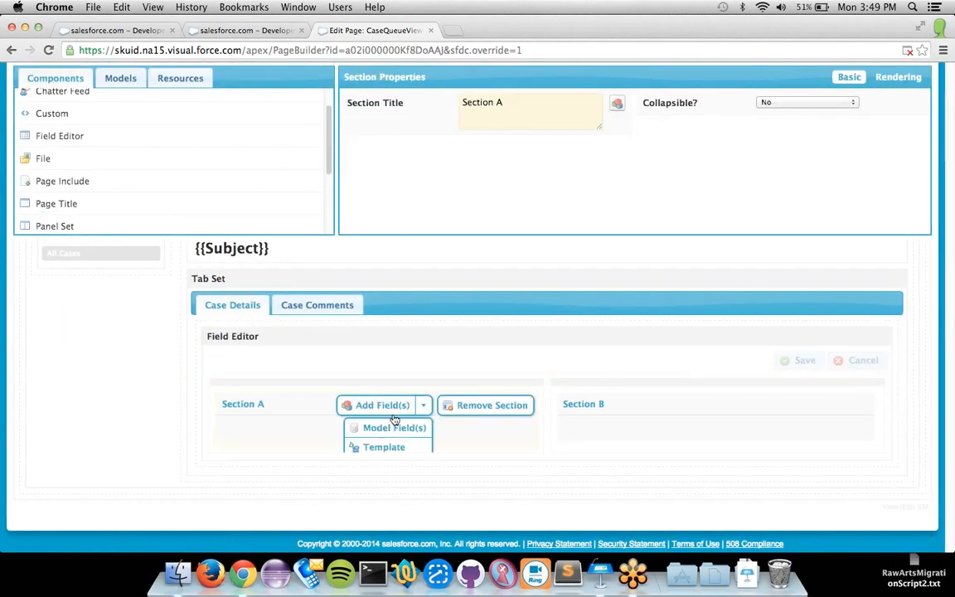
left_click(386, 427)
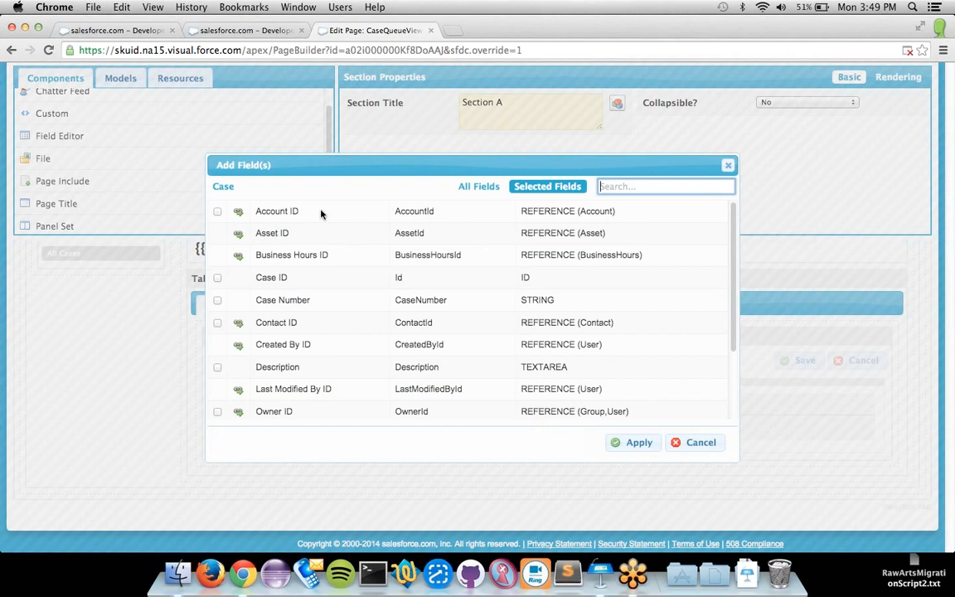
scroll(232, 253, "down", 1)
left_click(217, 289)
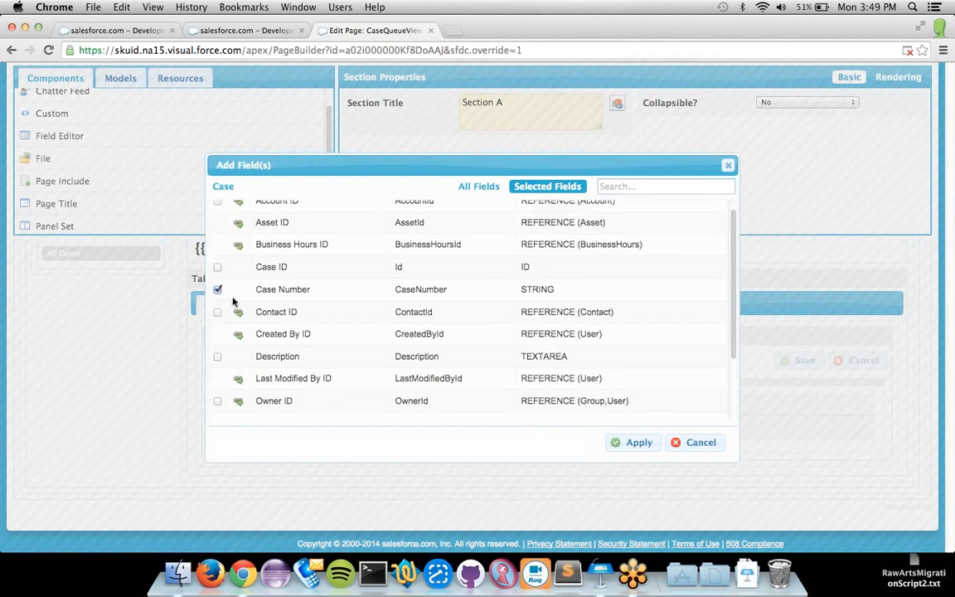
scroll(235, 303, "down", 4)
left_click(218, 396)
left_click(218, 373)
left_click(217, 351)
Step: Include Owner ID, Description, Contact ID and Account ID in the selection and apply the fields to Section A
scroll(218, 282, "up", 1)
left_click(217, 324)
left_click(217, 279)
scroll(217, 282, "up", 4)
left_click(217, 290)
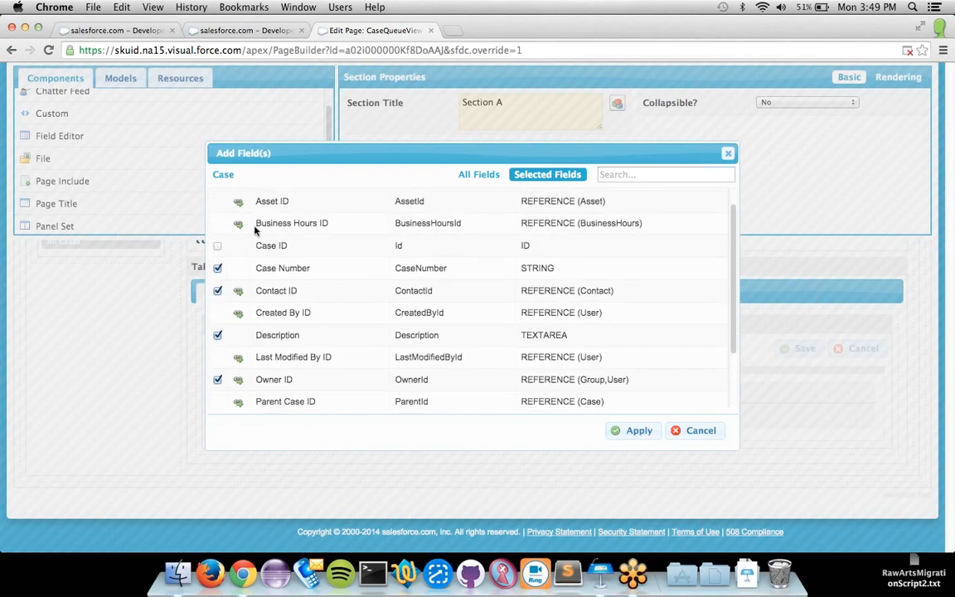
scroll(254, 231, "up", 1)
left_click(217, 228)
left_click(633, 460)
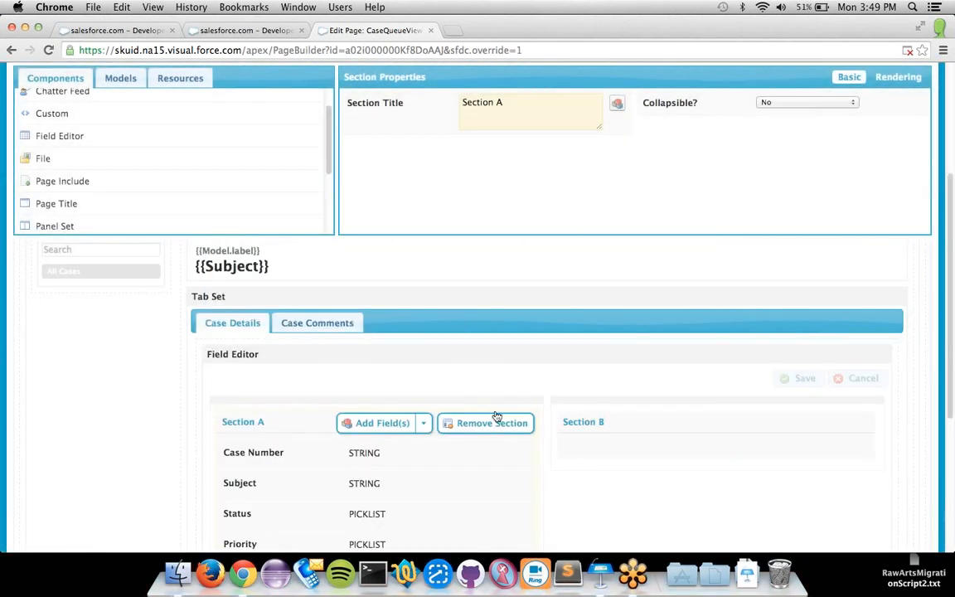
Step: Move the Account ID and Contact ID fields from Section A to Section B
scroll(496, 416, "down", 3)
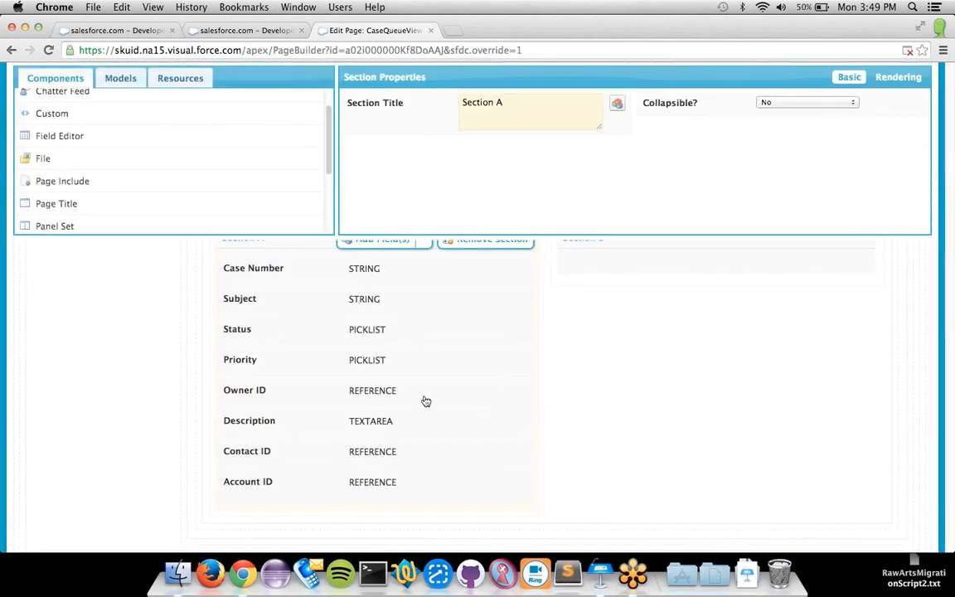
left_click_drag(273, 472, 646, 286)
left_click_drag(373, 475, 650, 321)
Step: Place a Table component for the SelectedCaseComments model in the Case Comments tab
scroll(456, 358, "up", 3)
left_click(325, 356)
scroll(105, 175, "down", 3)
left_click_drag(45, 219, 369, 440)
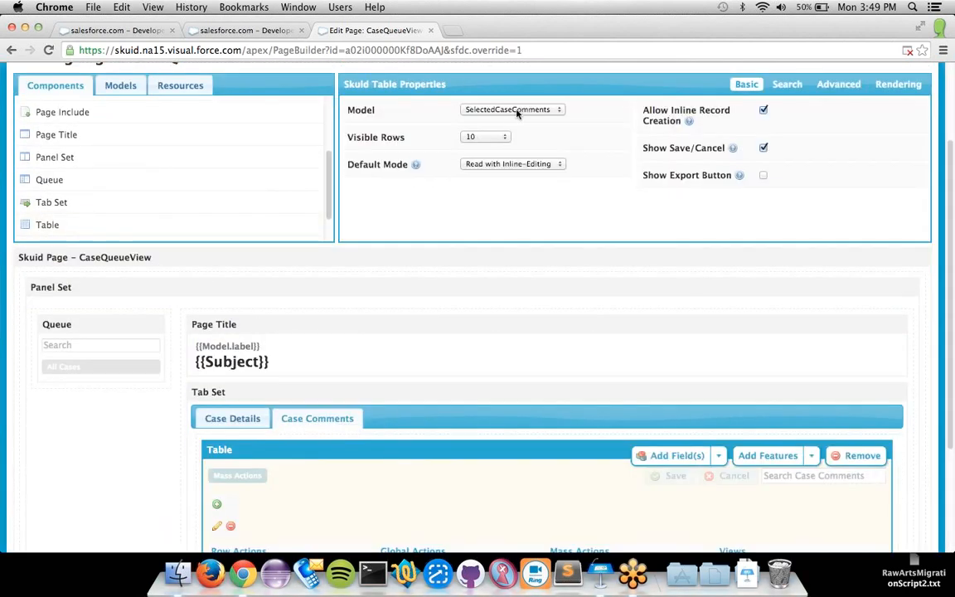
Step: Add the Body and Created By ID model fields to the Case Comments table
left_click(718, 455)
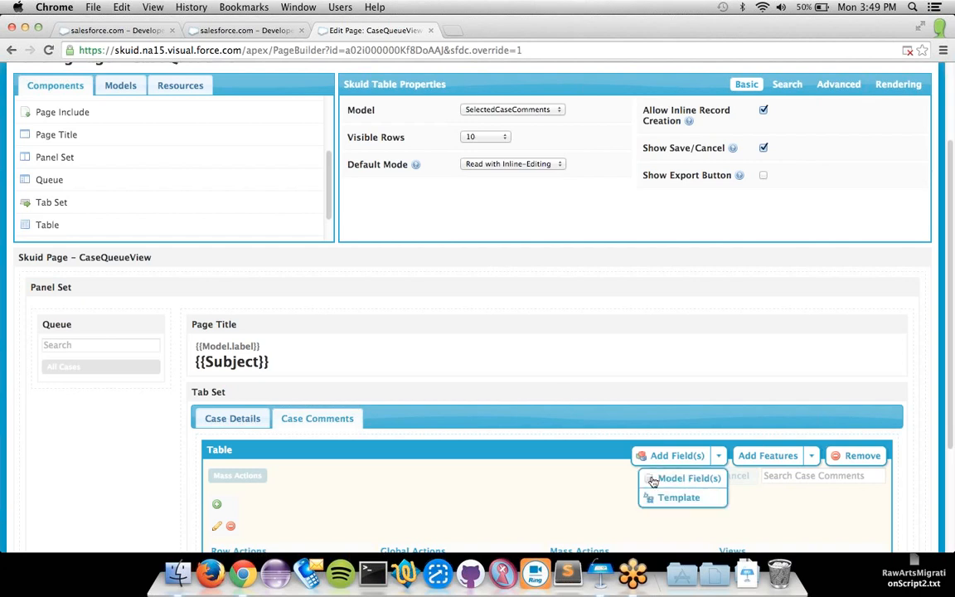
left_click(654, 479)
left_click(481, 187)
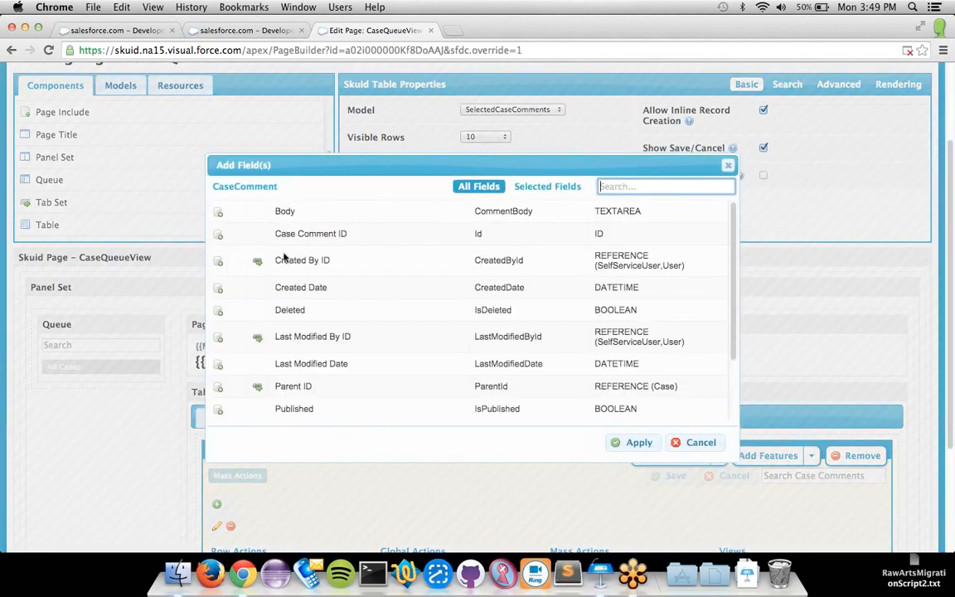
left_click(217, 213)
left_click(236, 211)
left_click(219, 263)
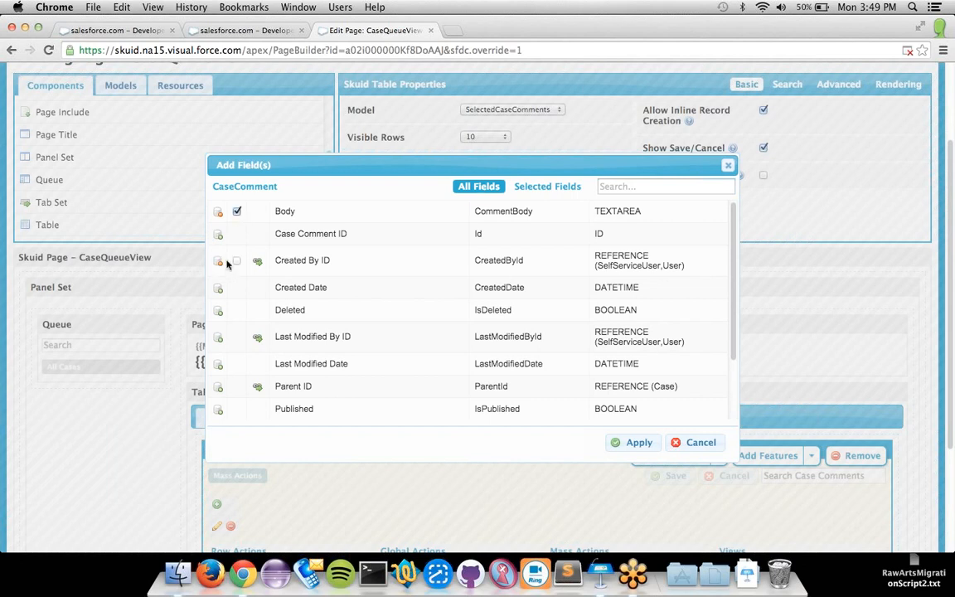
left_click(236, 260)
left_click(636, 441)
Step: Save the CaseQueueView page and open its preview
scroll(398, 503, "down", 2)
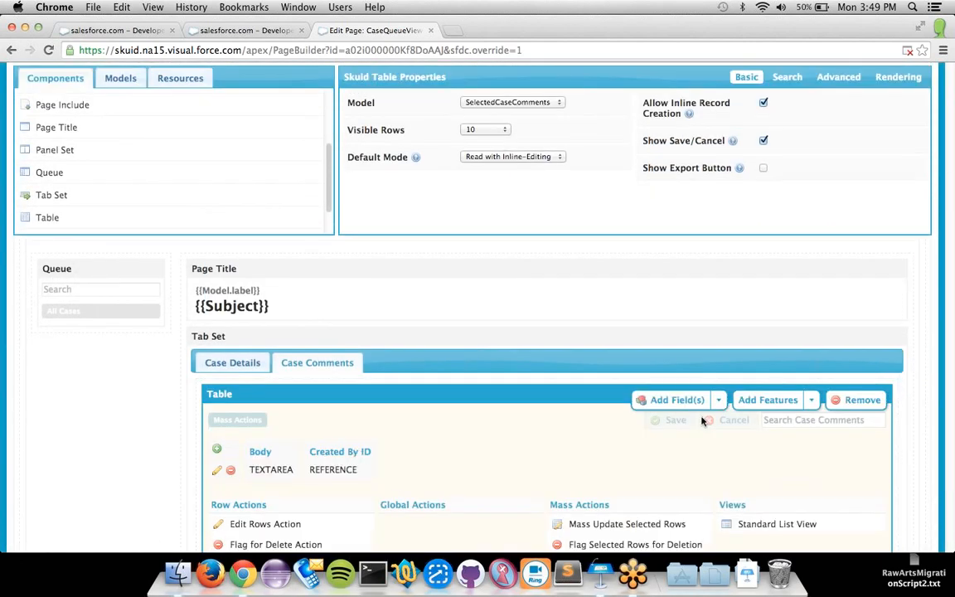
scroll(781, 265, "up", 5)
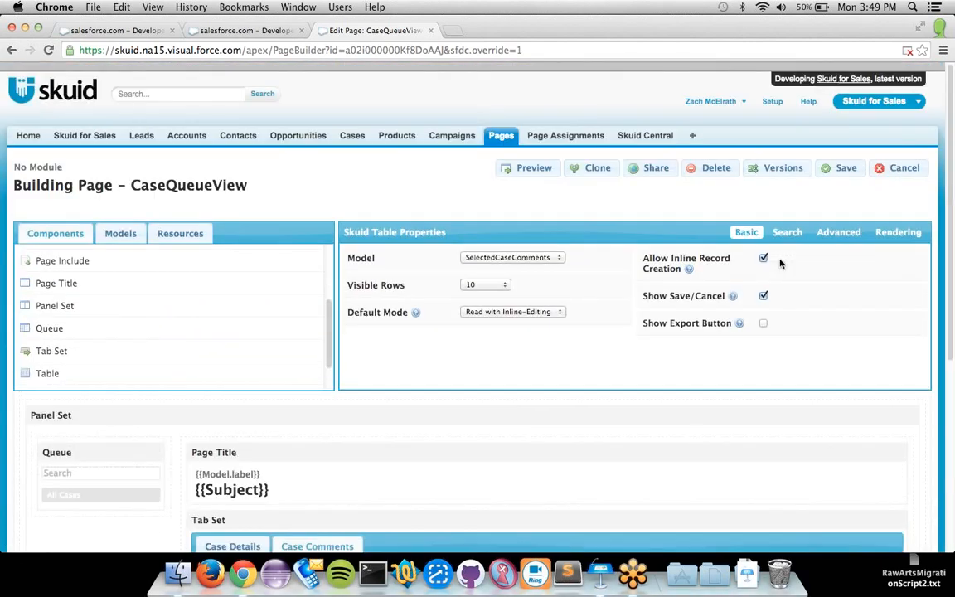
key("super+s")
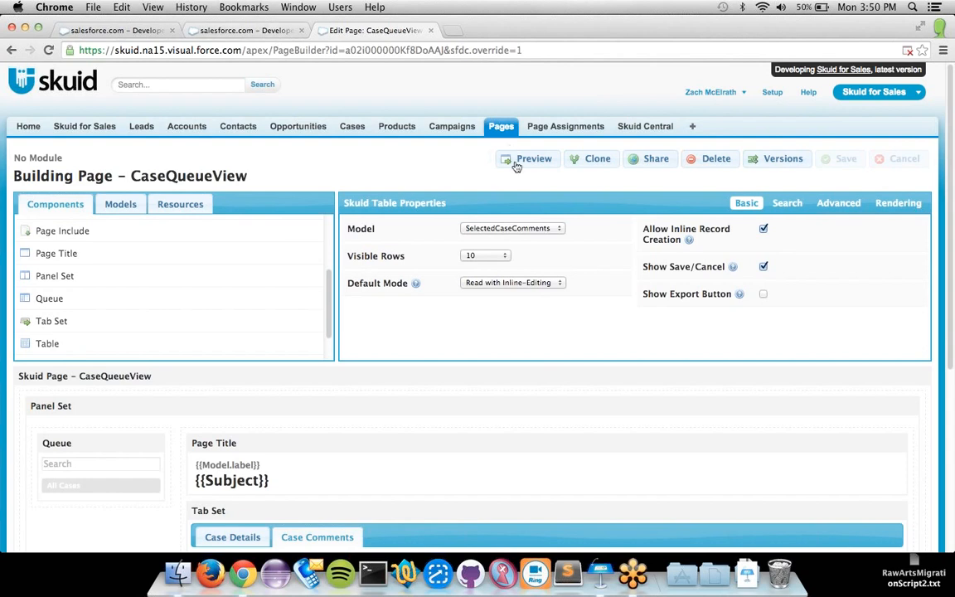
left_click(515, 161)
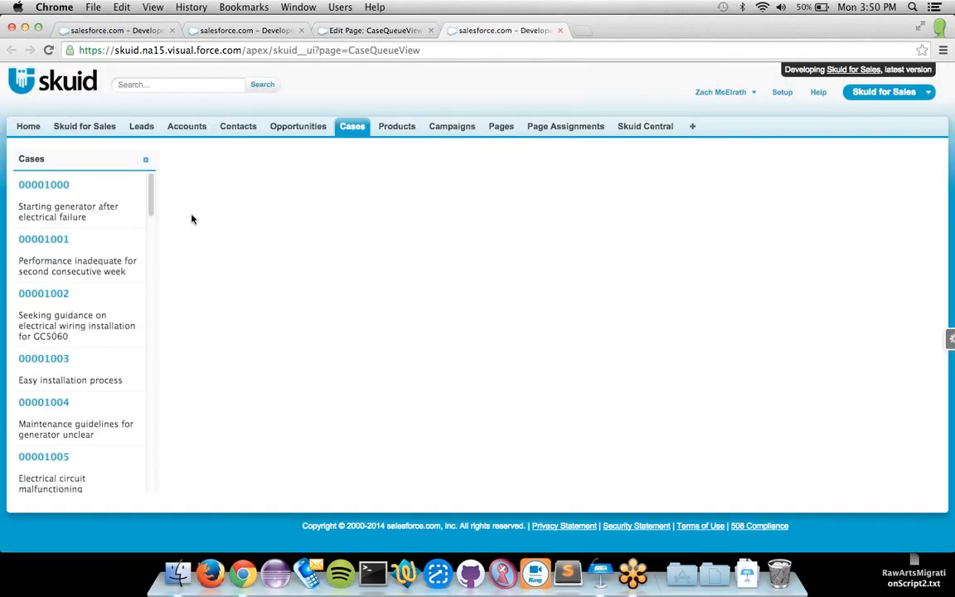
Step: Add and save the comment "Inadequate support!" on the "Performance inadequate for second consecutive week" case
left_click(108, 241)
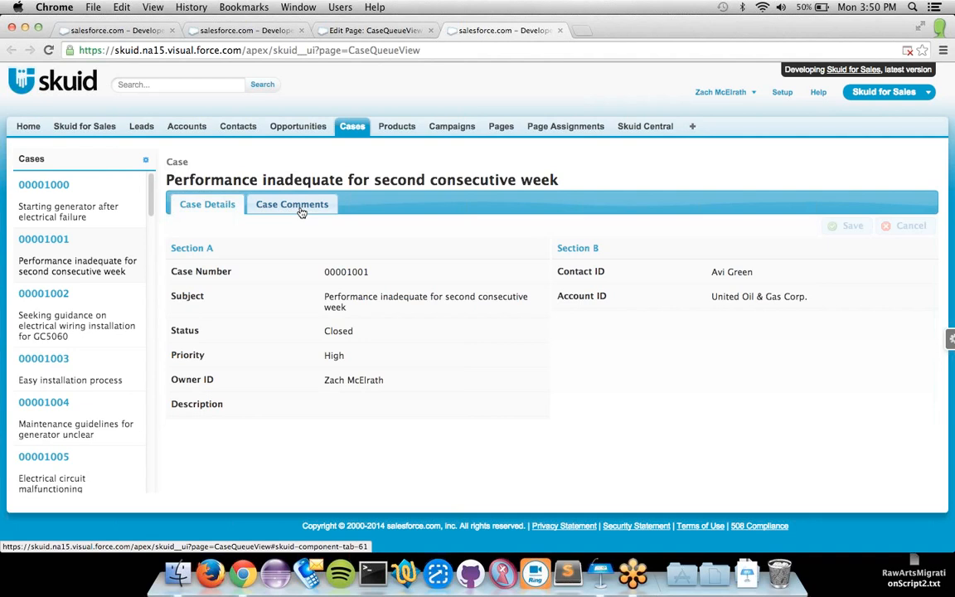
left_click(301, 211)
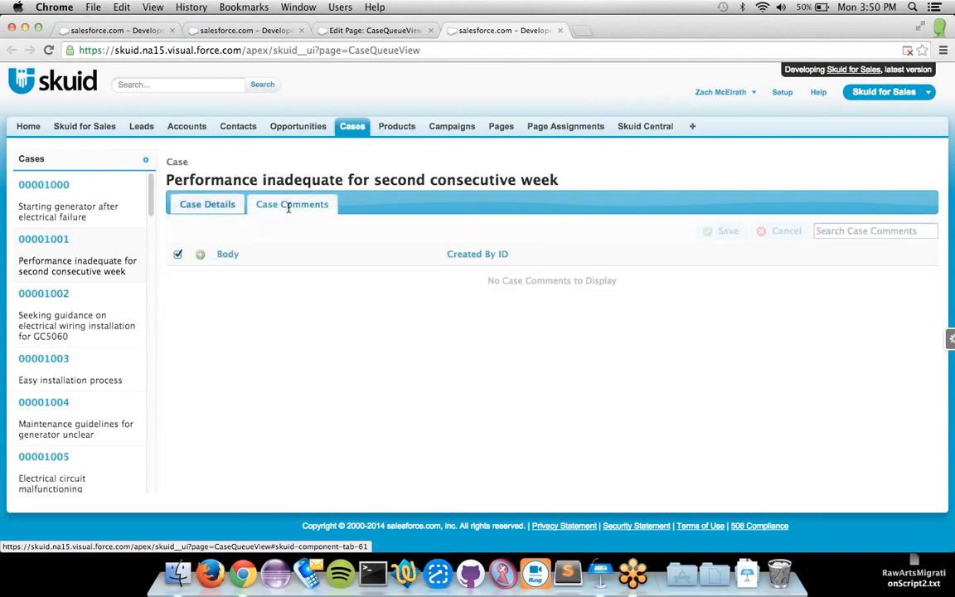
left_click(201, 255)
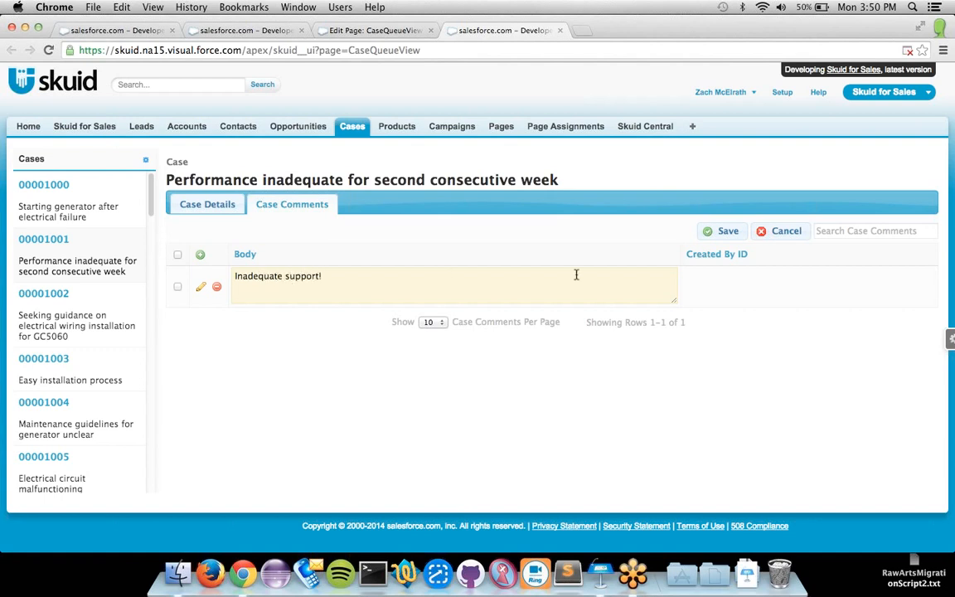
left_click(727, 231)
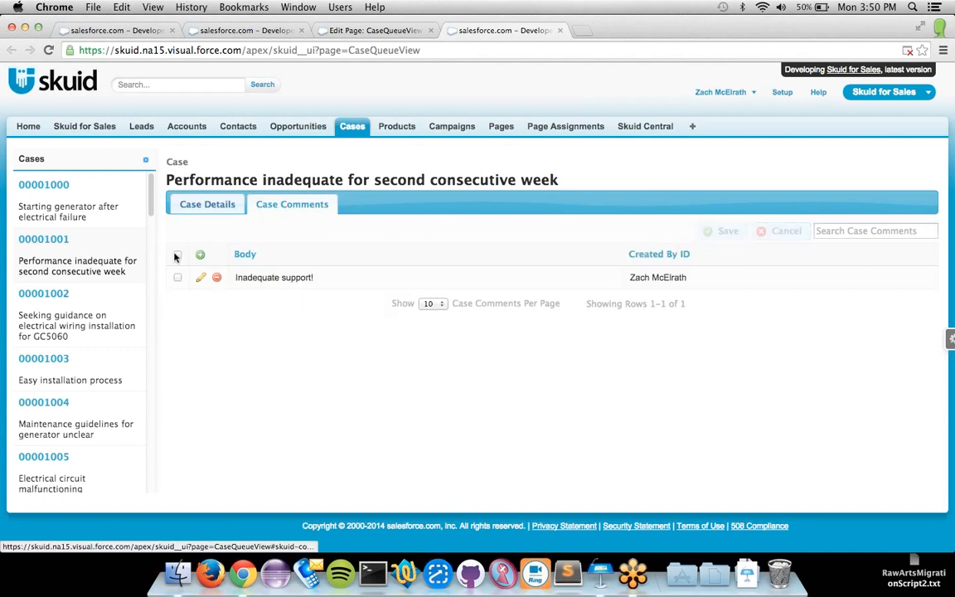
Step: Switch to the "Easy installation process" case and back to the "Performance inadequate" case, checking its comments and detail fields
left_click(113, 362)
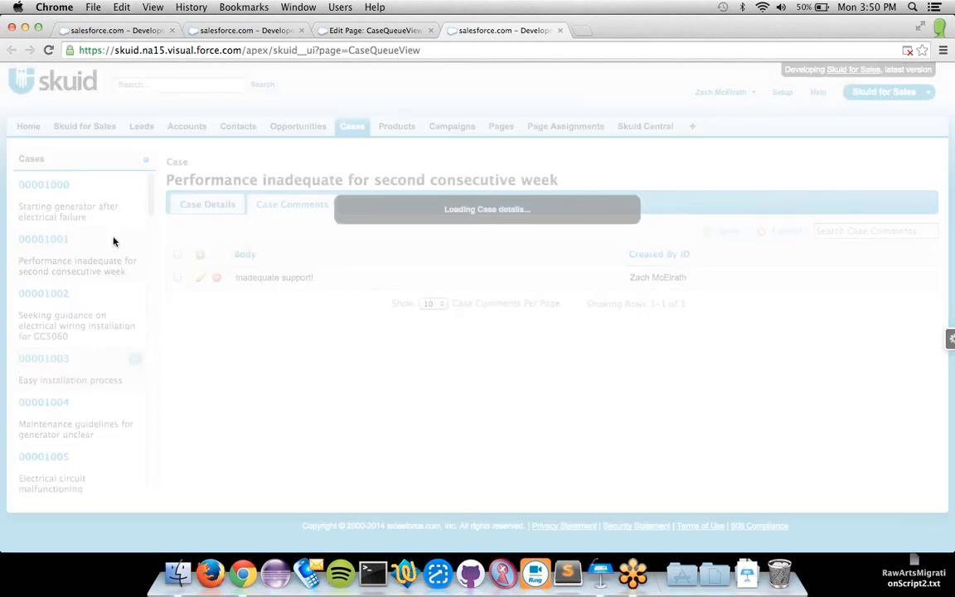
left_click(92, 250)
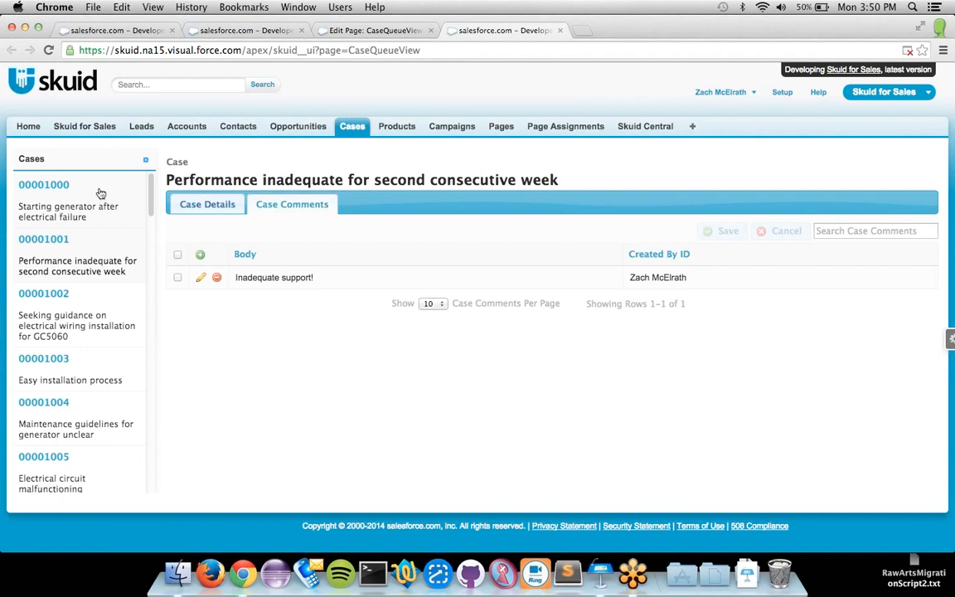
left_click(205, 205)
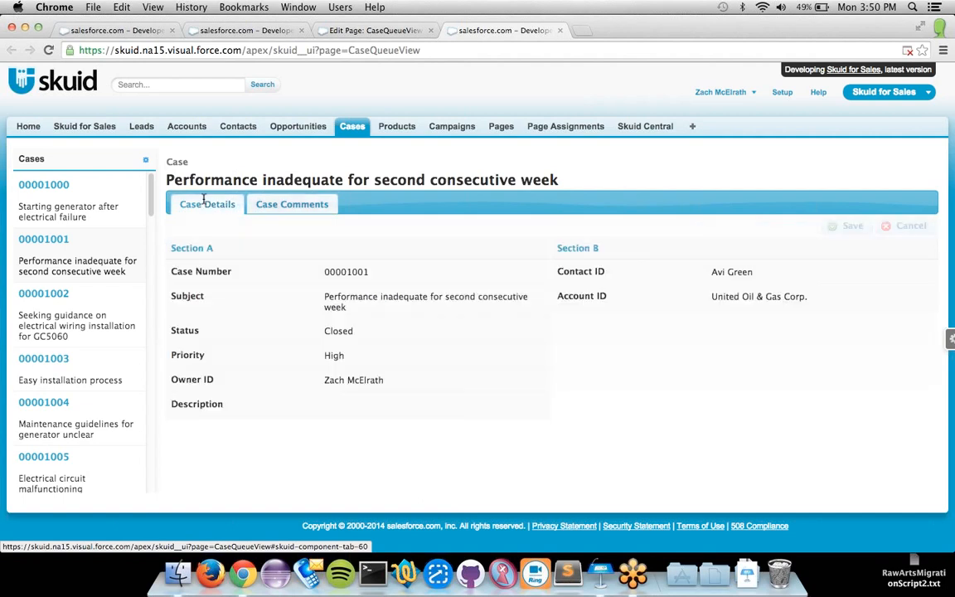
left_click(537, 300)
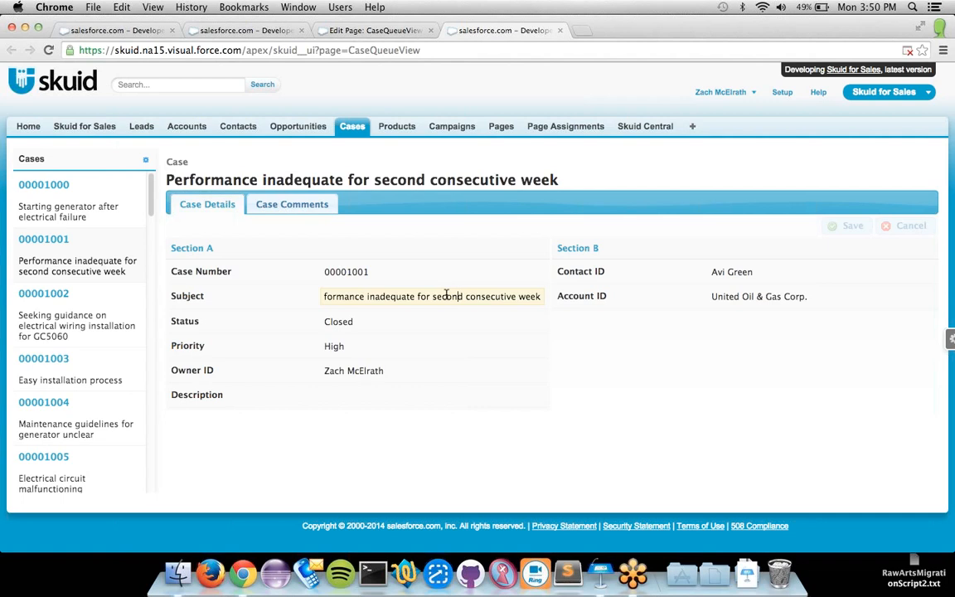
left_click(303, 243)
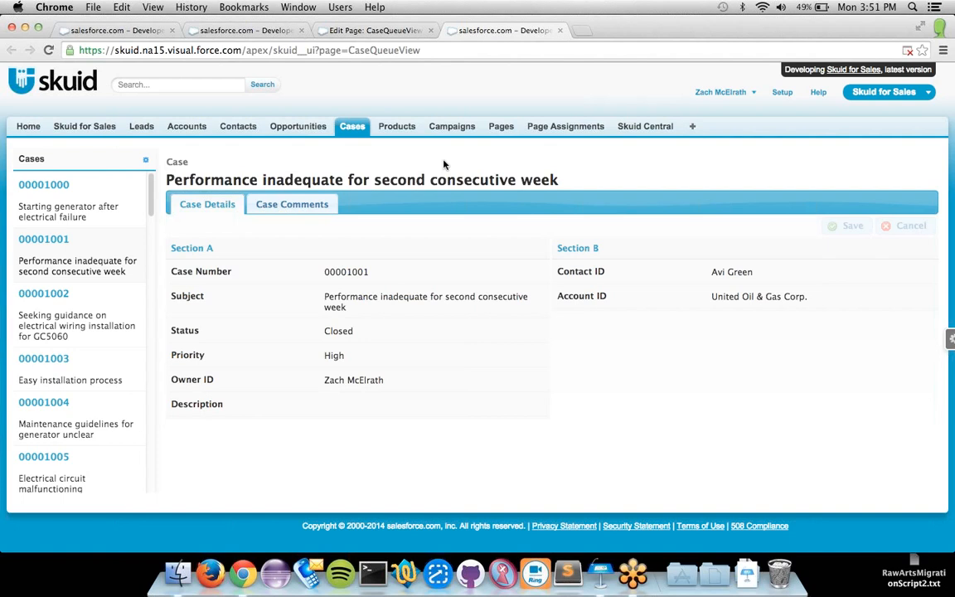
Step: Change the case's Subject to "Performance inadequate for THIRD consecutive week" and save it
left_click(520, 303)
key("alt+shift+Left")
key("alt+shift+Left")
key("alt+shift+Left")
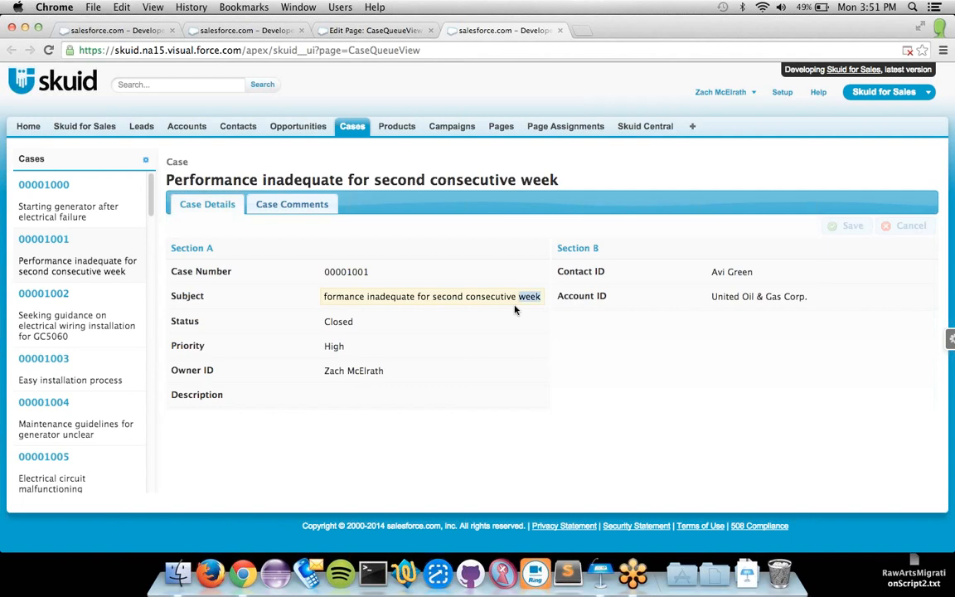
type("THIRD")
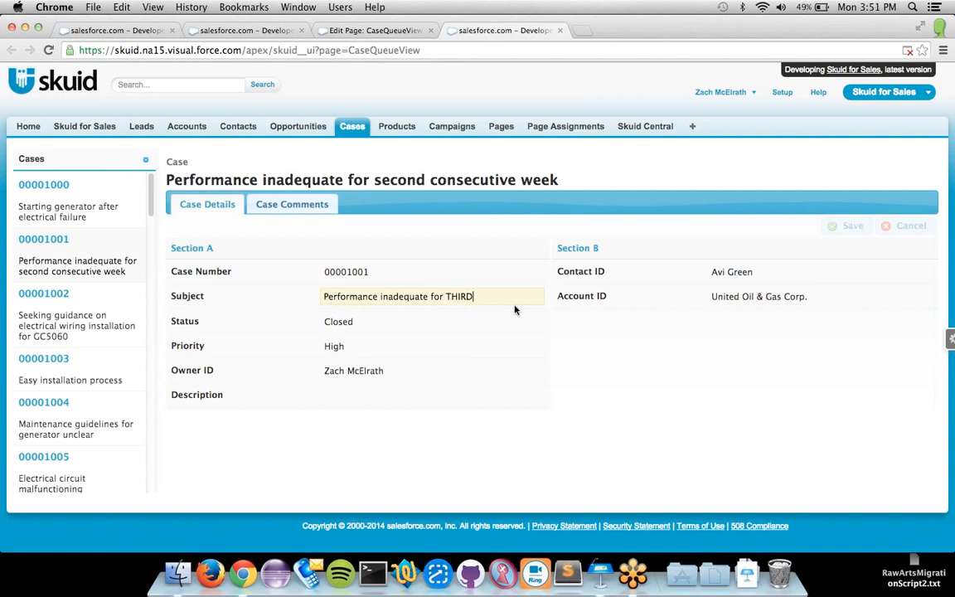
type(" consecutive week")
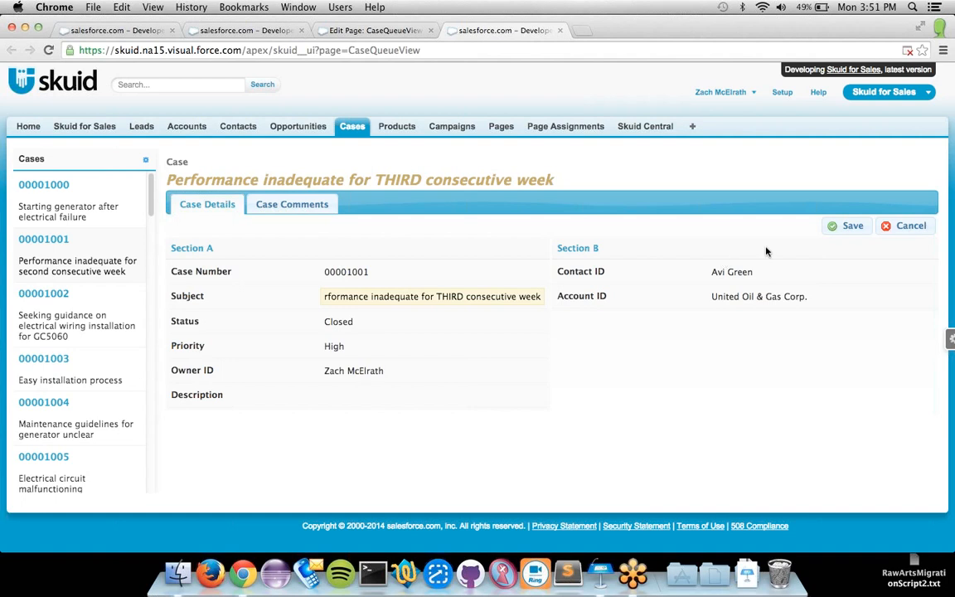
left_click(850, 226)
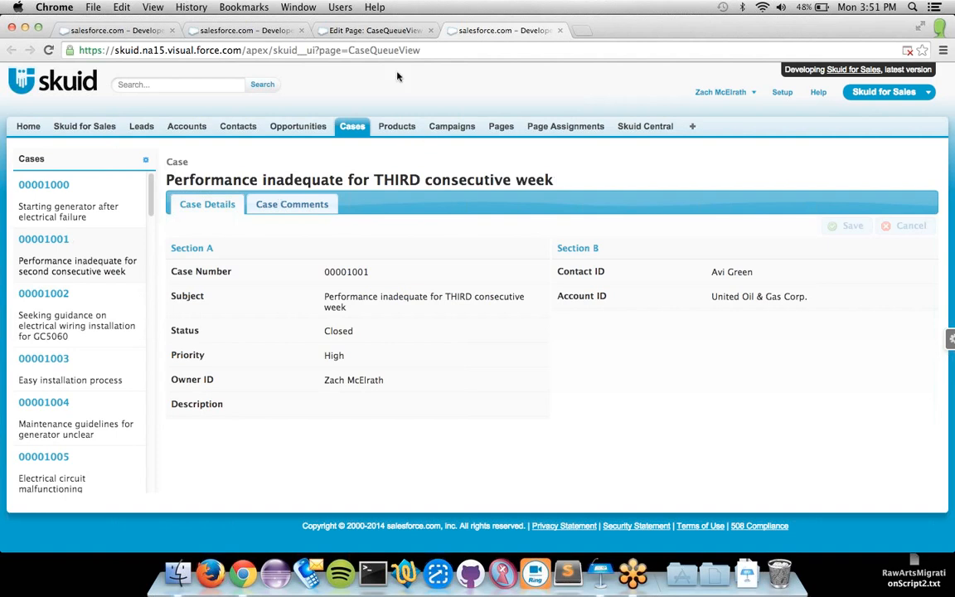
Step: Return to the CaseQueueView page builder and add a new model action to the SelectedCase model
left_click(374, 31)
left_click(118, 207)
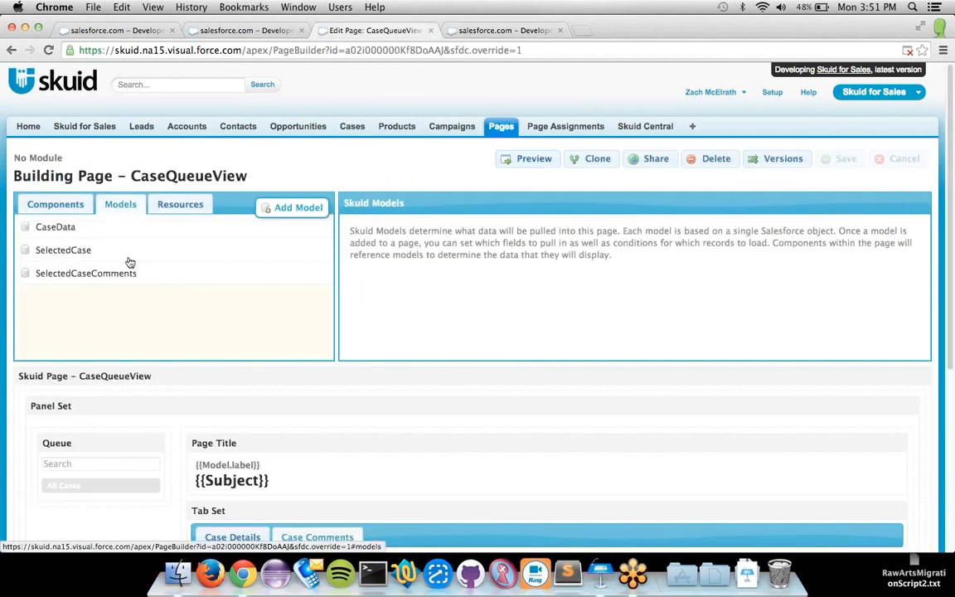
left_click(106, 251)
left_click(115, 345)
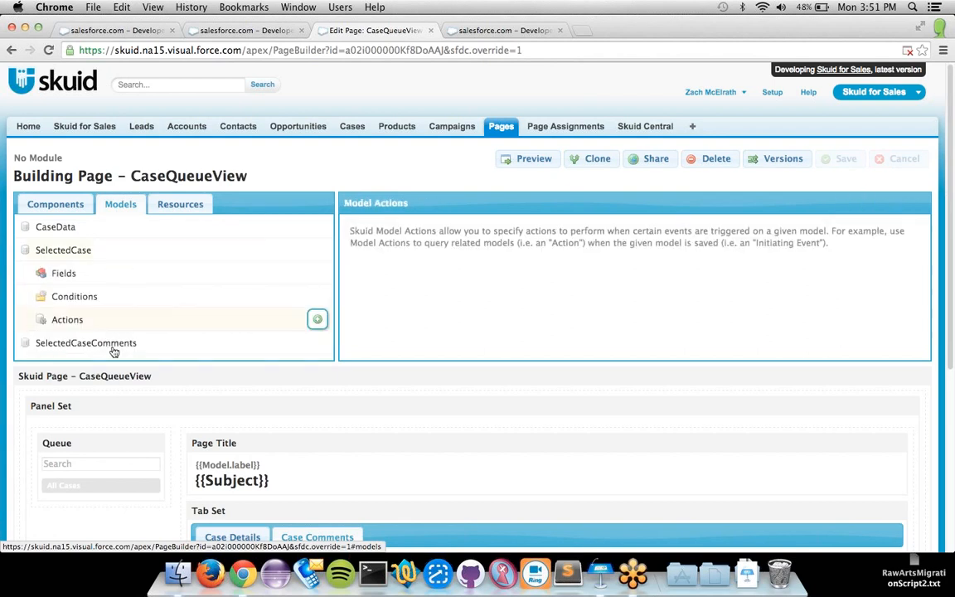
scroll(265, 306, "down", 1)
left_click(317, 311)
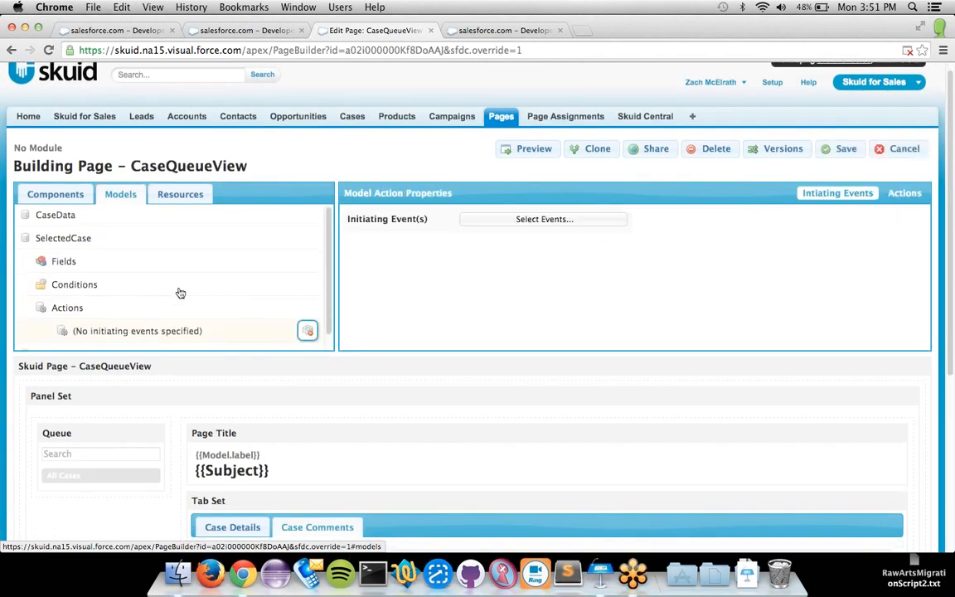
scroll(174, 282, "down", 2)
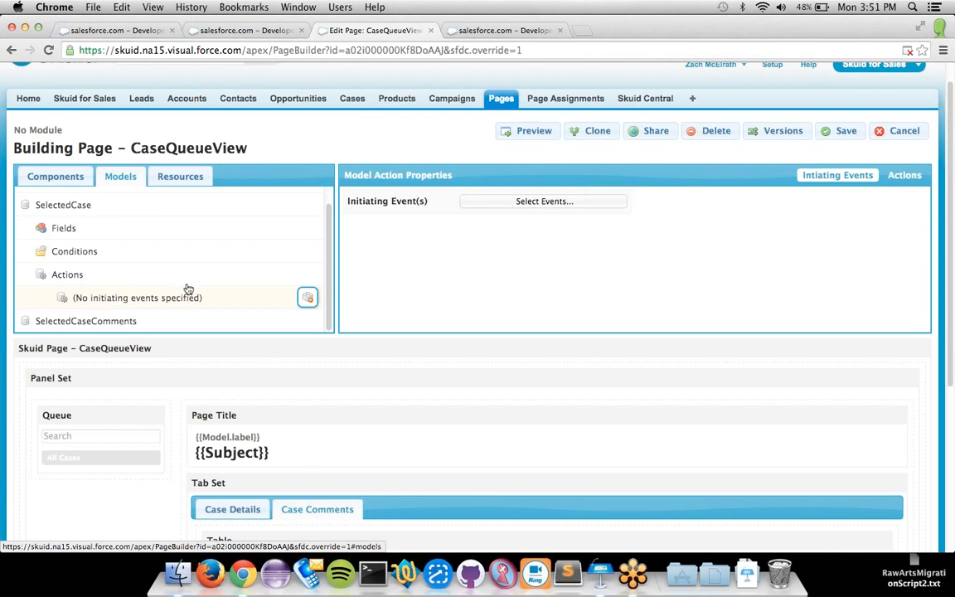
Step: Set the initiating event of the SelectedCase model action to Model saved, reviewing the other available events
left_click(269, 275)
left_click(257, 298)
left_click(535, 204)
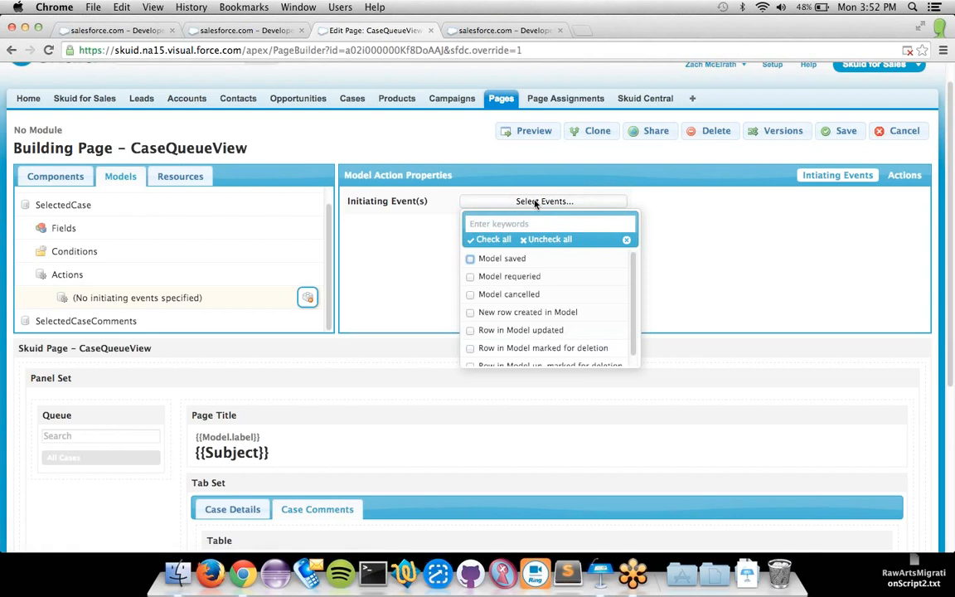
left_click(470, 260)
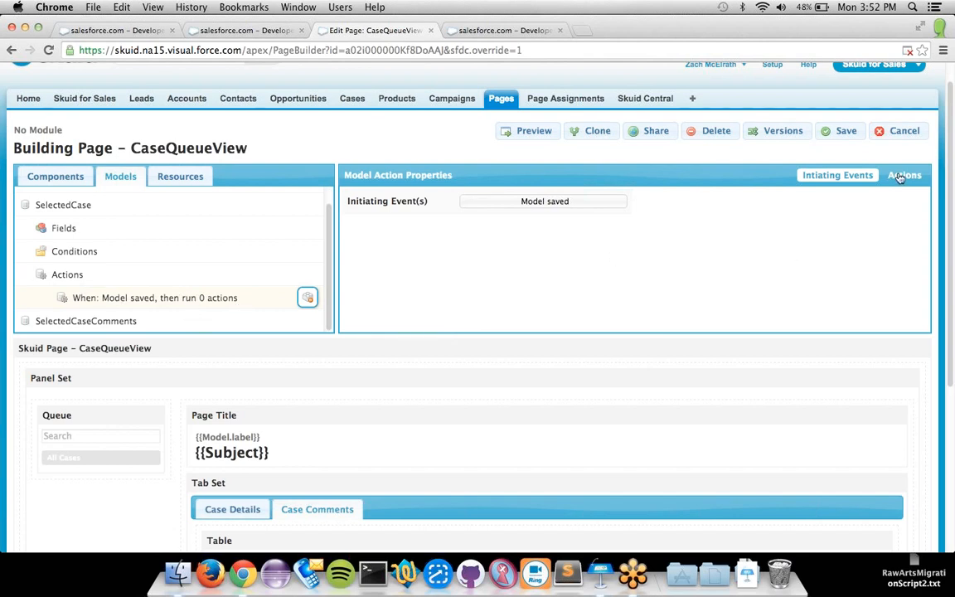
left_click(524, 204)
scroll(470, 300, "down", 2)
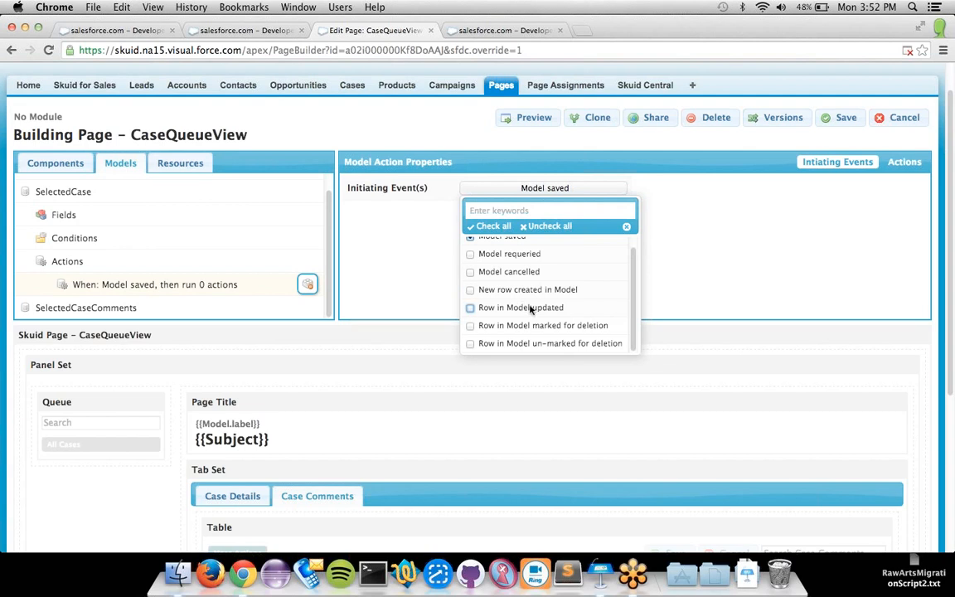
left_click(723, 233)
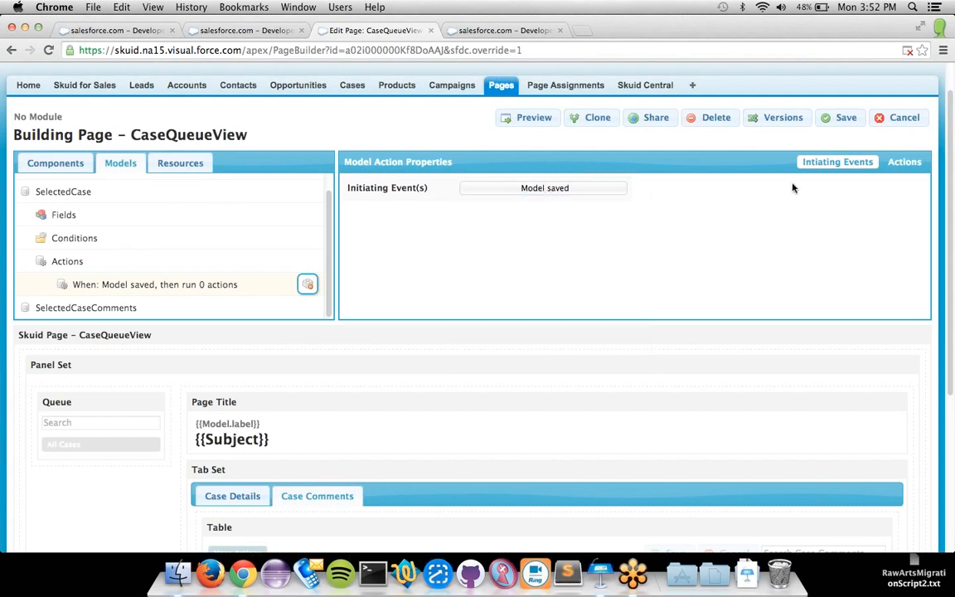
Step: Add a Query Model action on the CaseData model to the SelectedCase model action and save the page
left_click(902, 163)
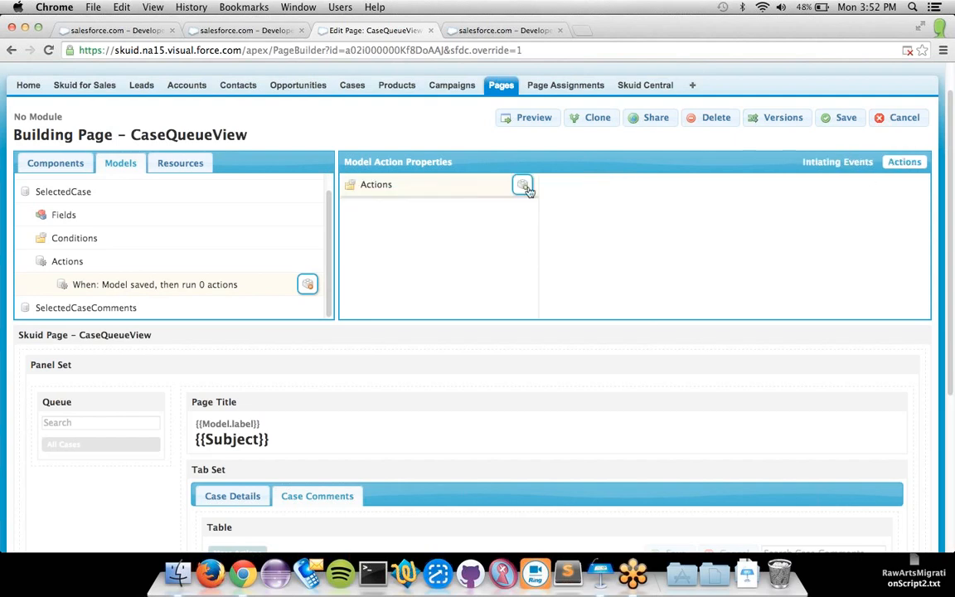
left_click(523, 186)
left_click(464, 212)
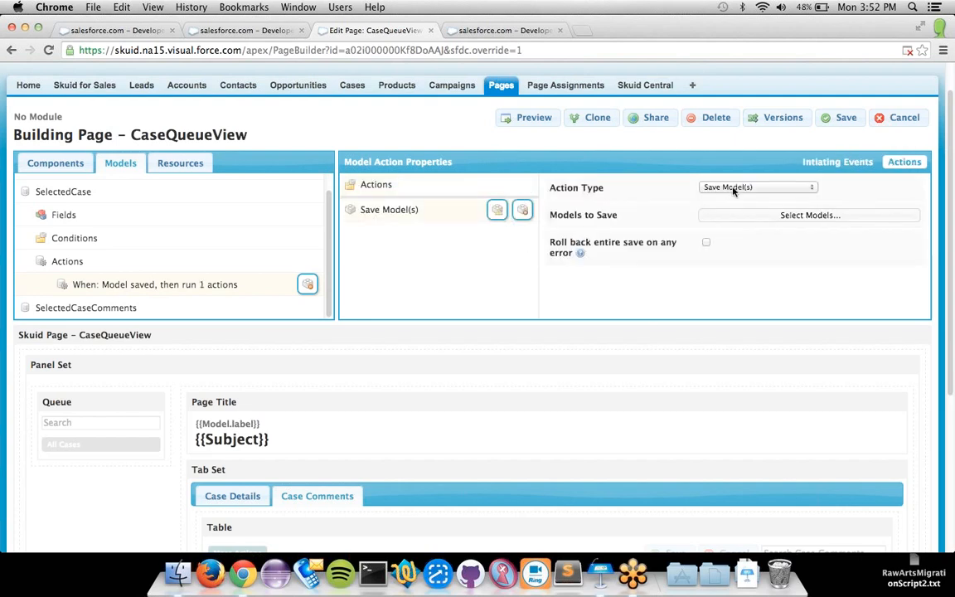
left_click(746, 187)
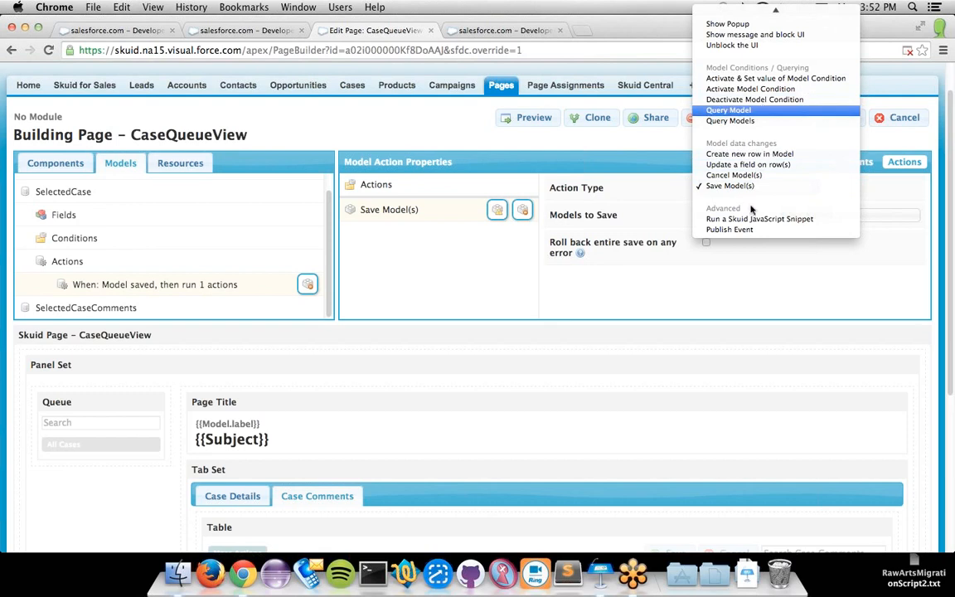
left_click(763, 111)
left_click(756, 215)
left_click(665, 217)
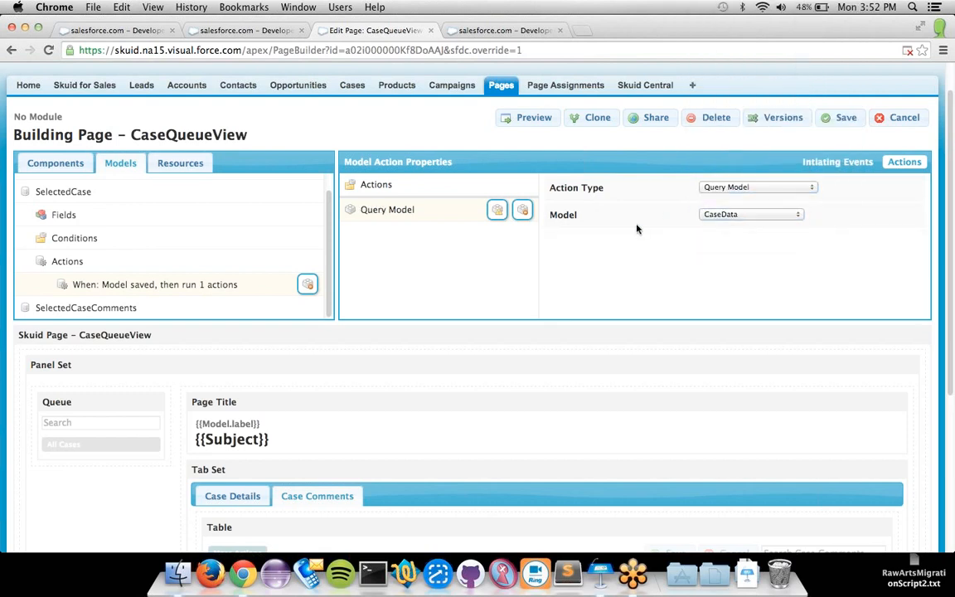
left_click(834, 126)
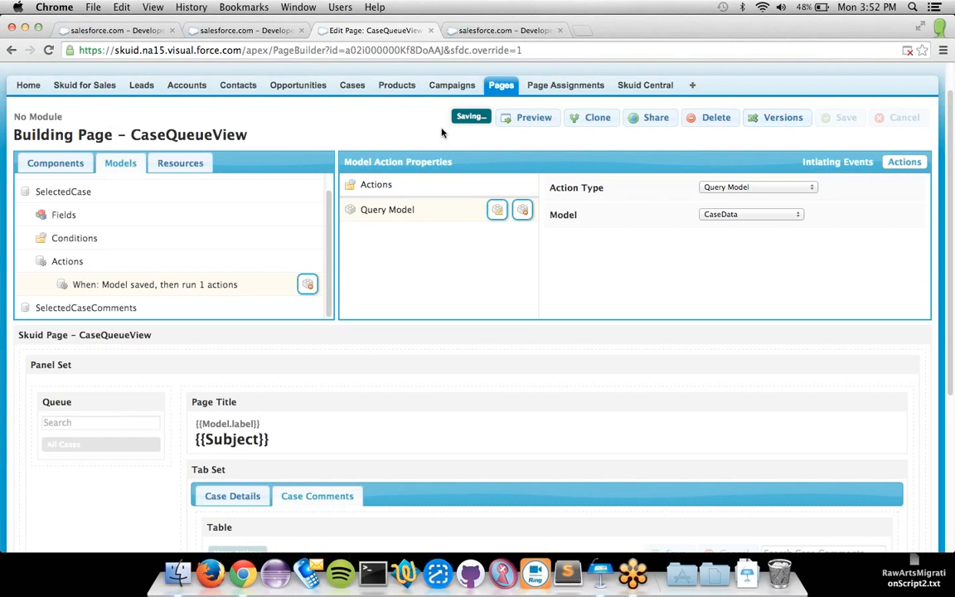
Step: In the live CaseQueueView page, change the second queued case's Subject to "Performance inadequate for EIGHTIETH consecutive week" and save it
left_click(474, 34)
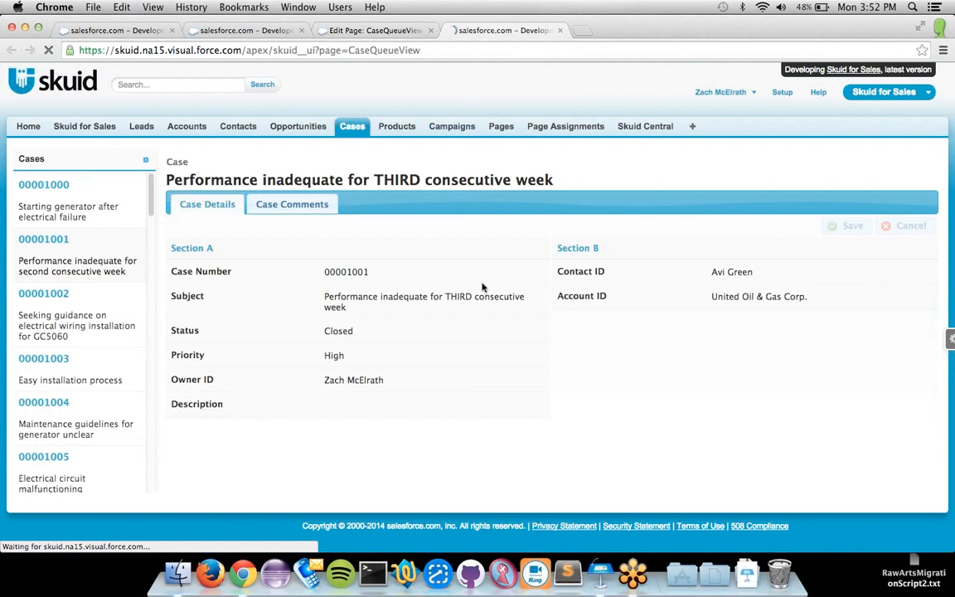
left_click(76, 240)
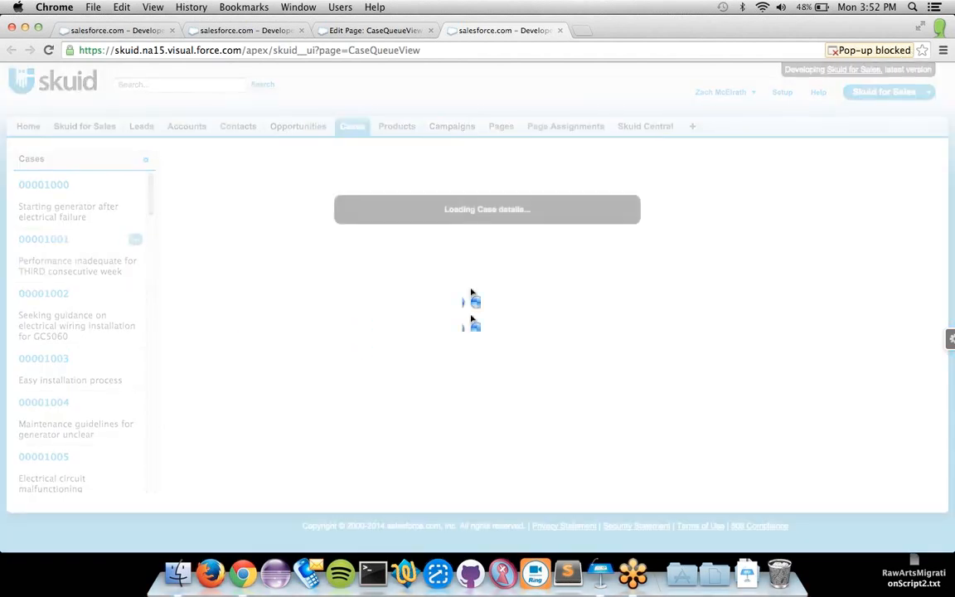
left_click(538, 296)
double_click(452, 296)
type("EIGTH")
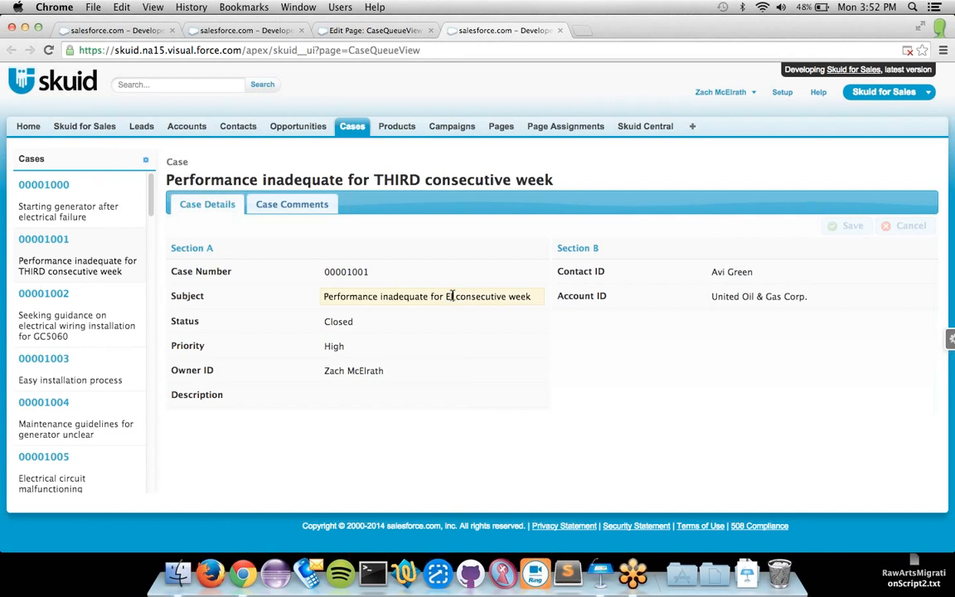
type("TH")
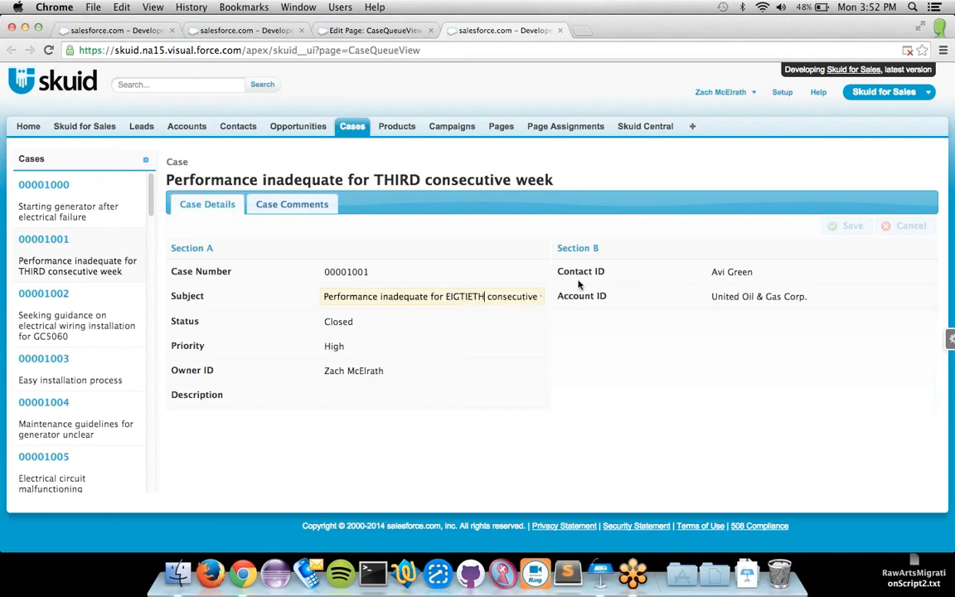
type("H")
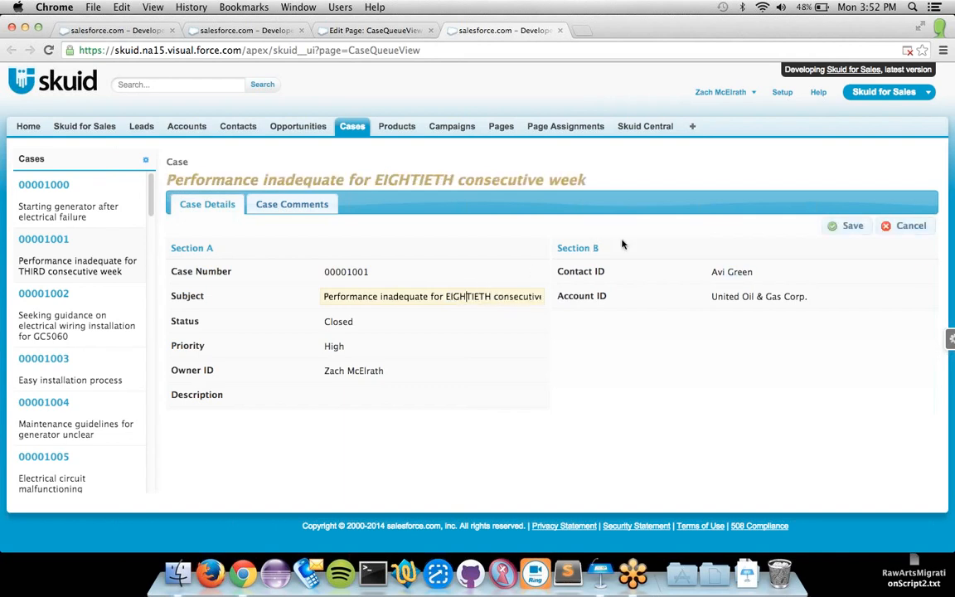
left_click(850, 226)
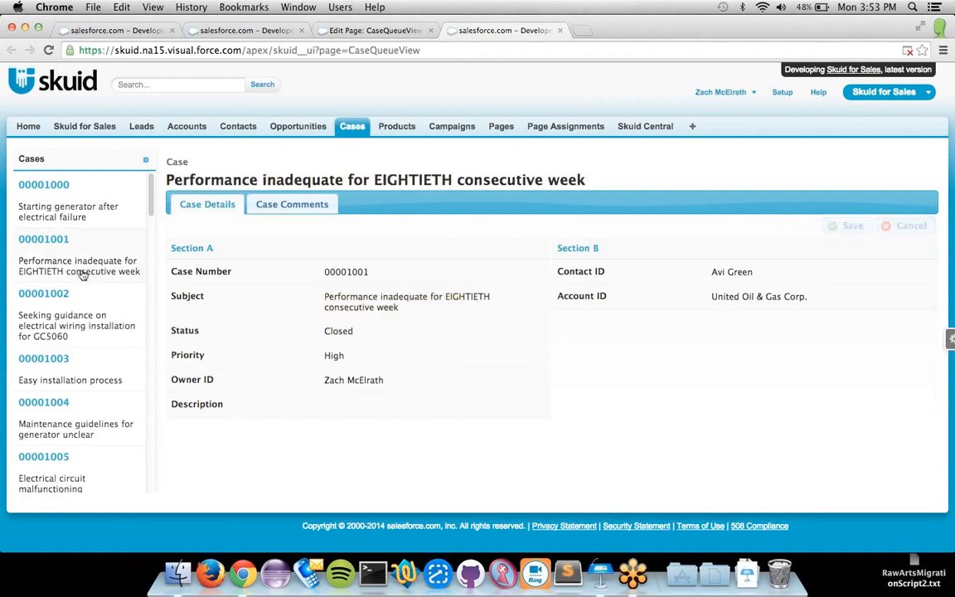
scroll(83, 275, "down", 2)
scroll(82, 275, "up", 2)
Step: Switch to the Keynote presentation, play the slideshow from the Demos slide and advance to the Upcoming Deep Dives slide
left_click(598, 574)
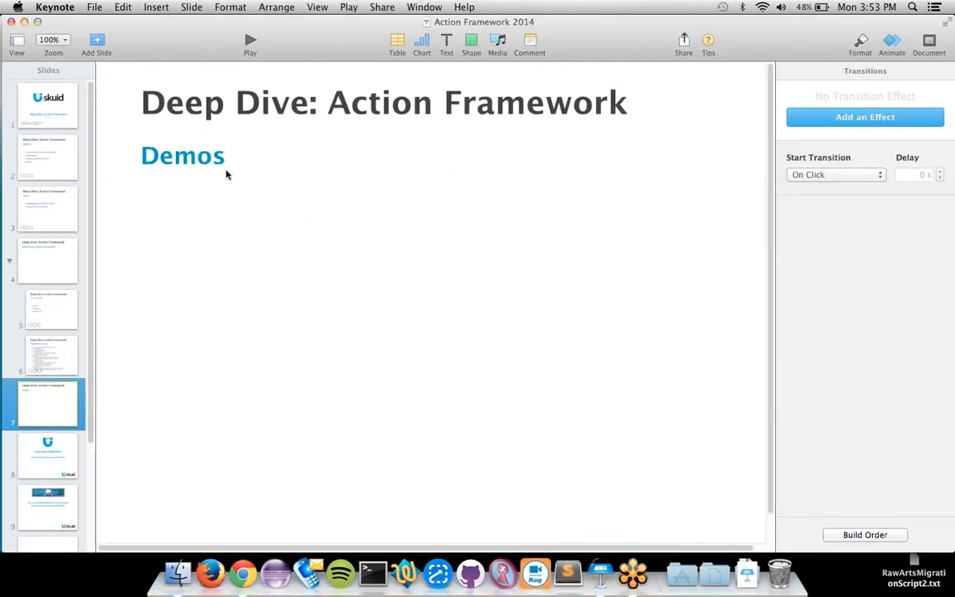
left_click(249, 42)
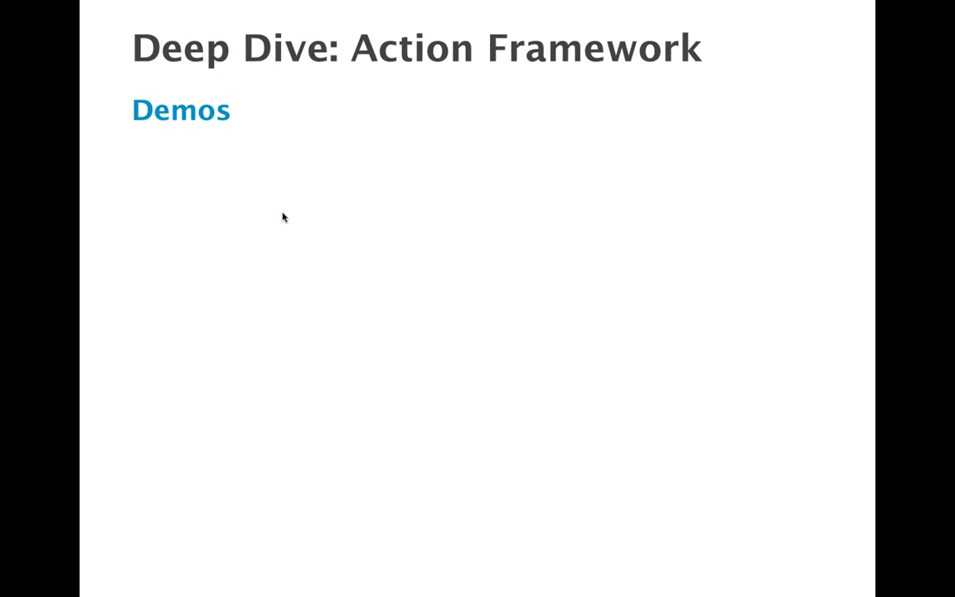
key("Right")
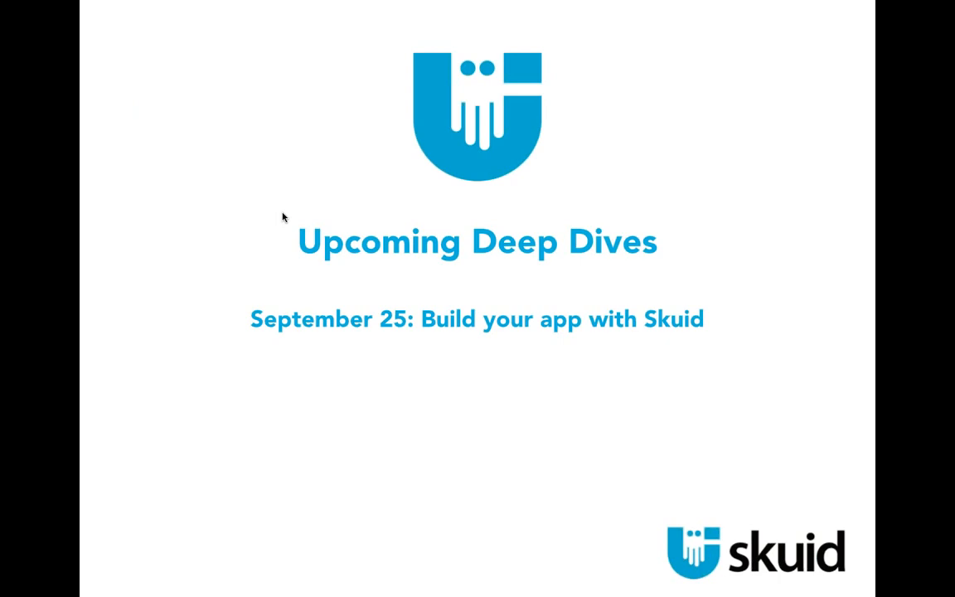